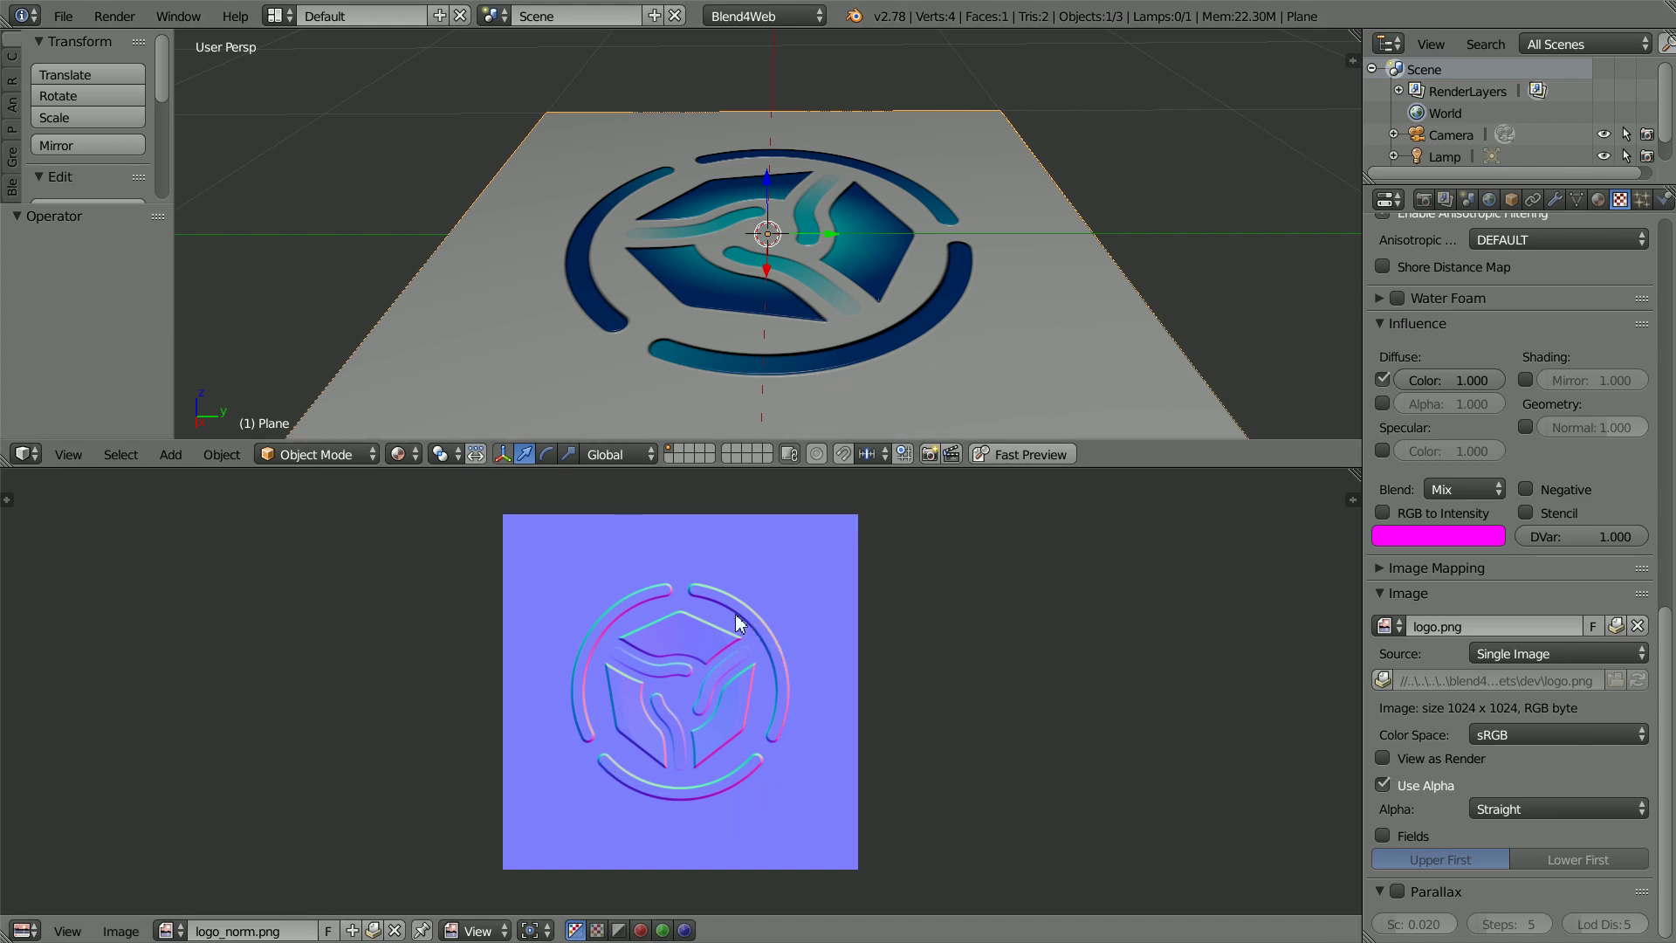
{"action": "middle_click_drag", "start_coordinate": [888, 138], "coordinate": [887, 271]}
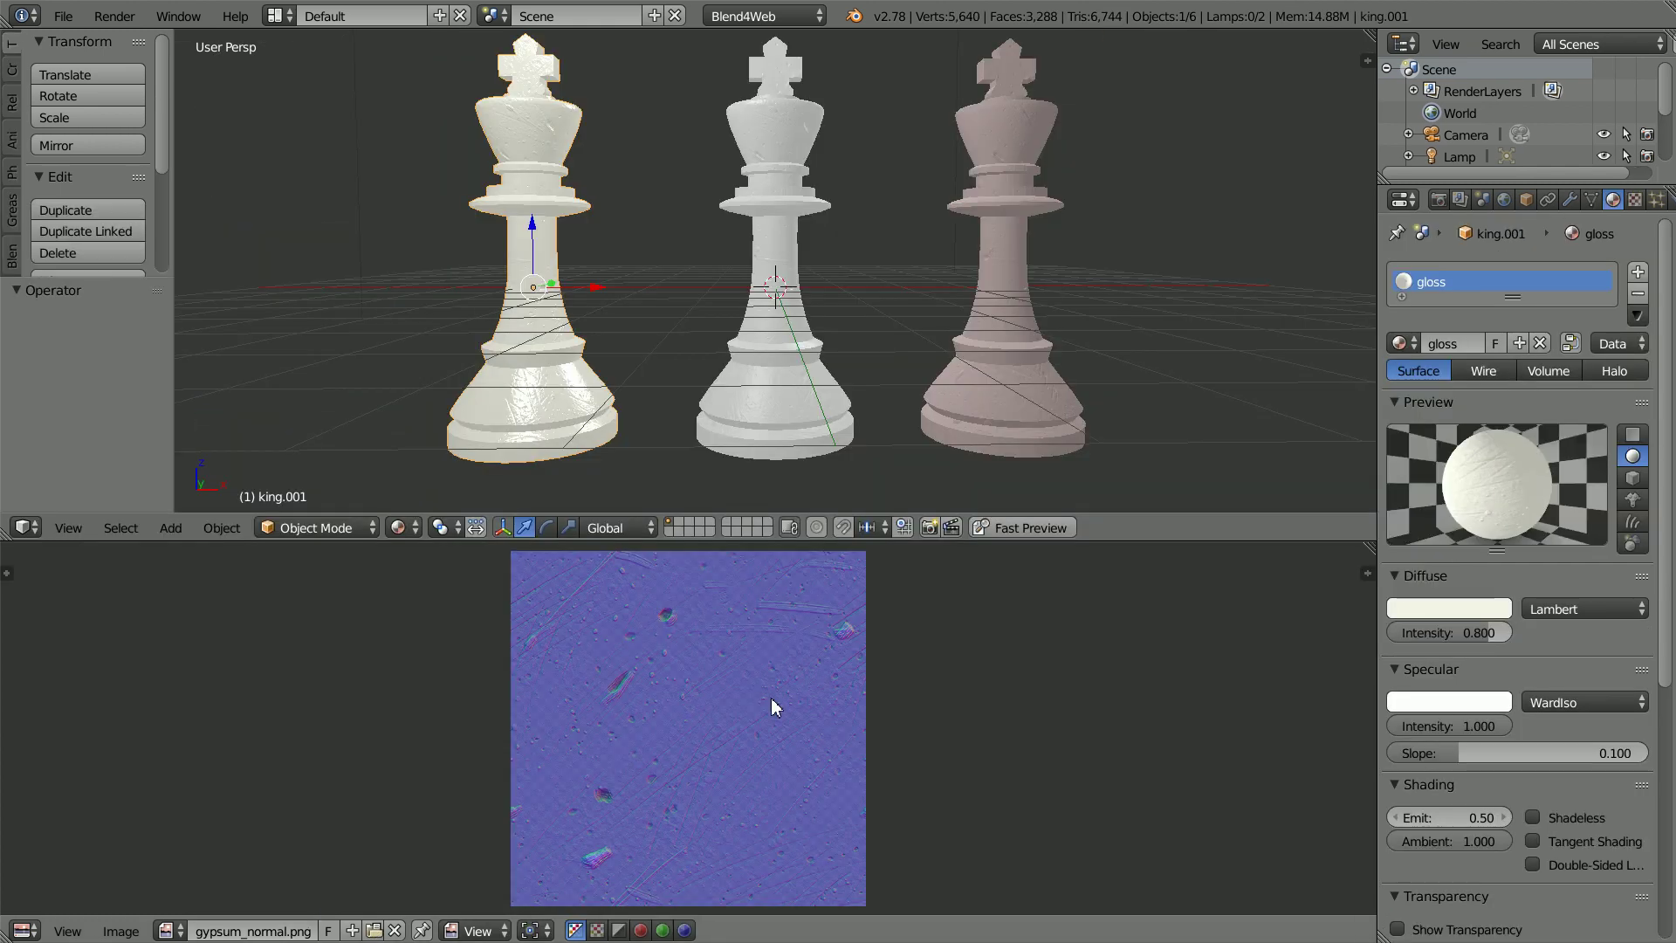
{"action": "scroll", "coordinate": [812, 432], "scroll_direction": "up", "scroll_amount": 6}
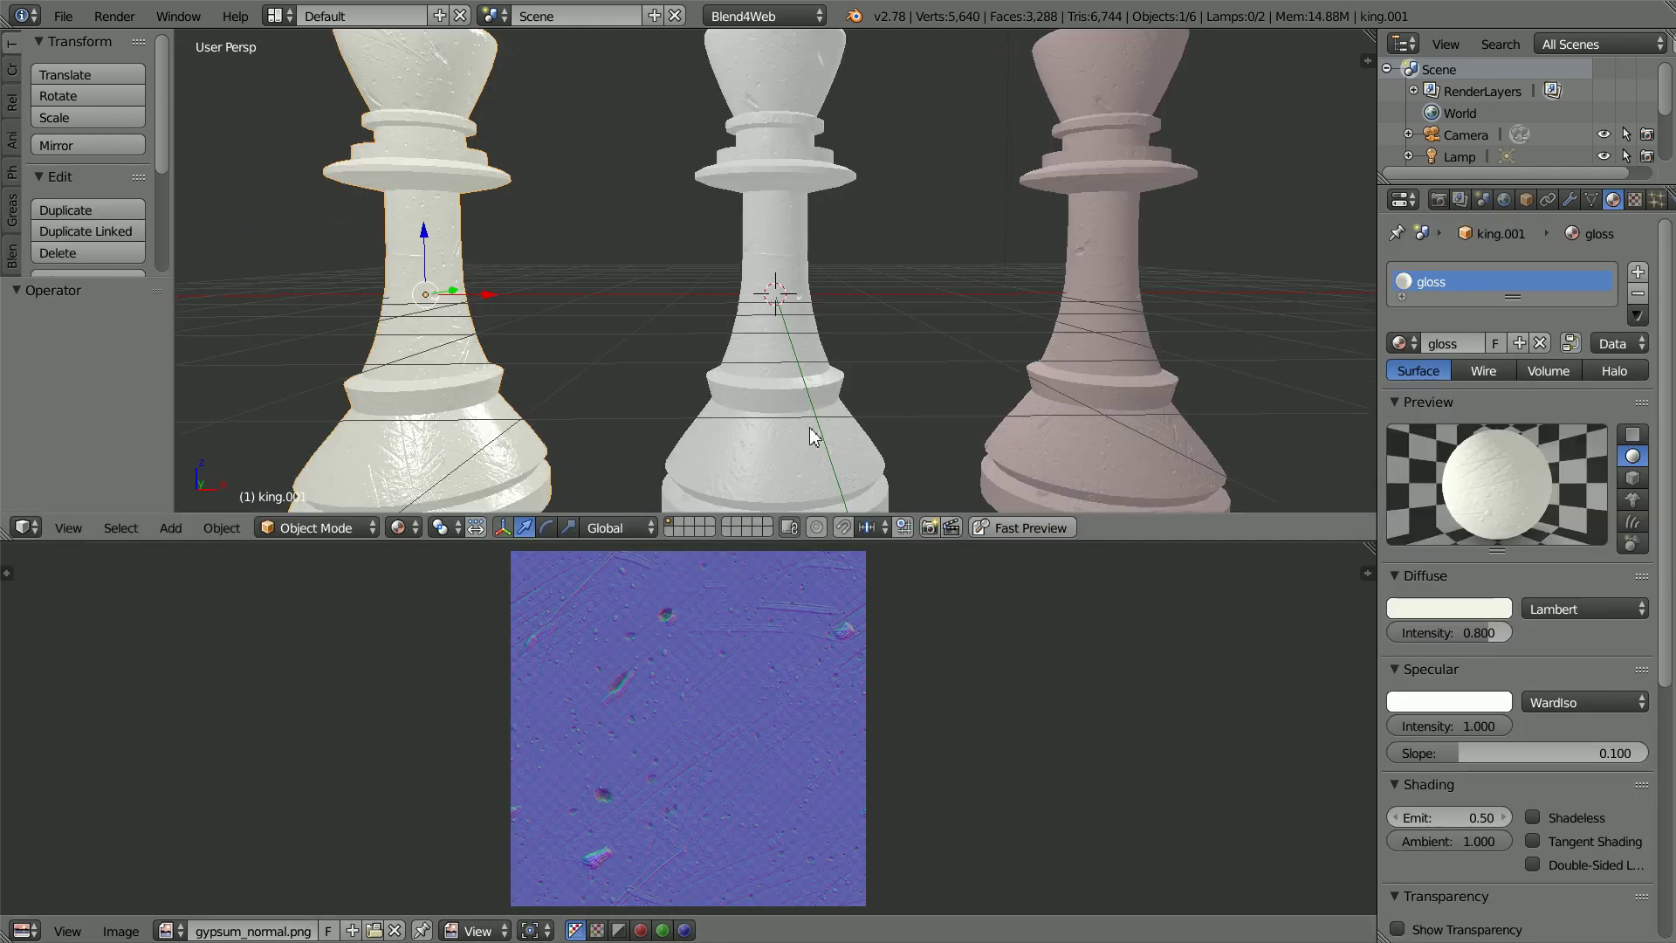
{"action": "scroll", "coordinate": [812, 432], "scroll_direction": "up", "scroll_amount": 4}
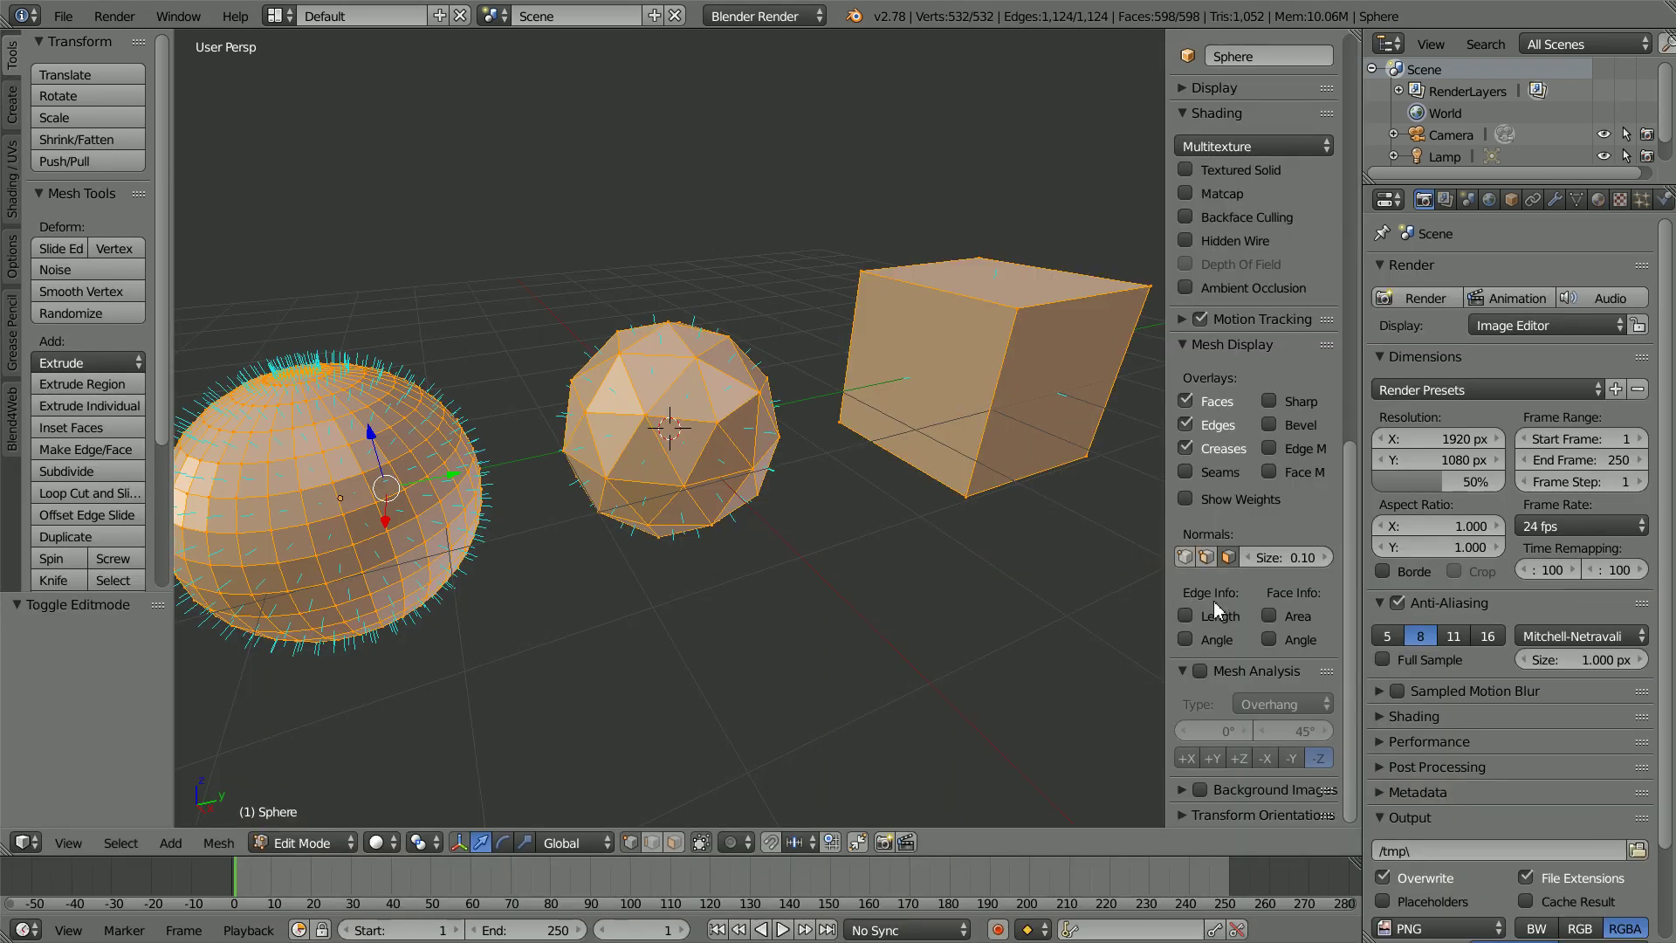
Step: Show the face normals on the selected meshes and increase their display size
{"action": "left_click", "coordinate": [1230, 561]}
{"action": "left_click", "coordinate": [1326, 559]}
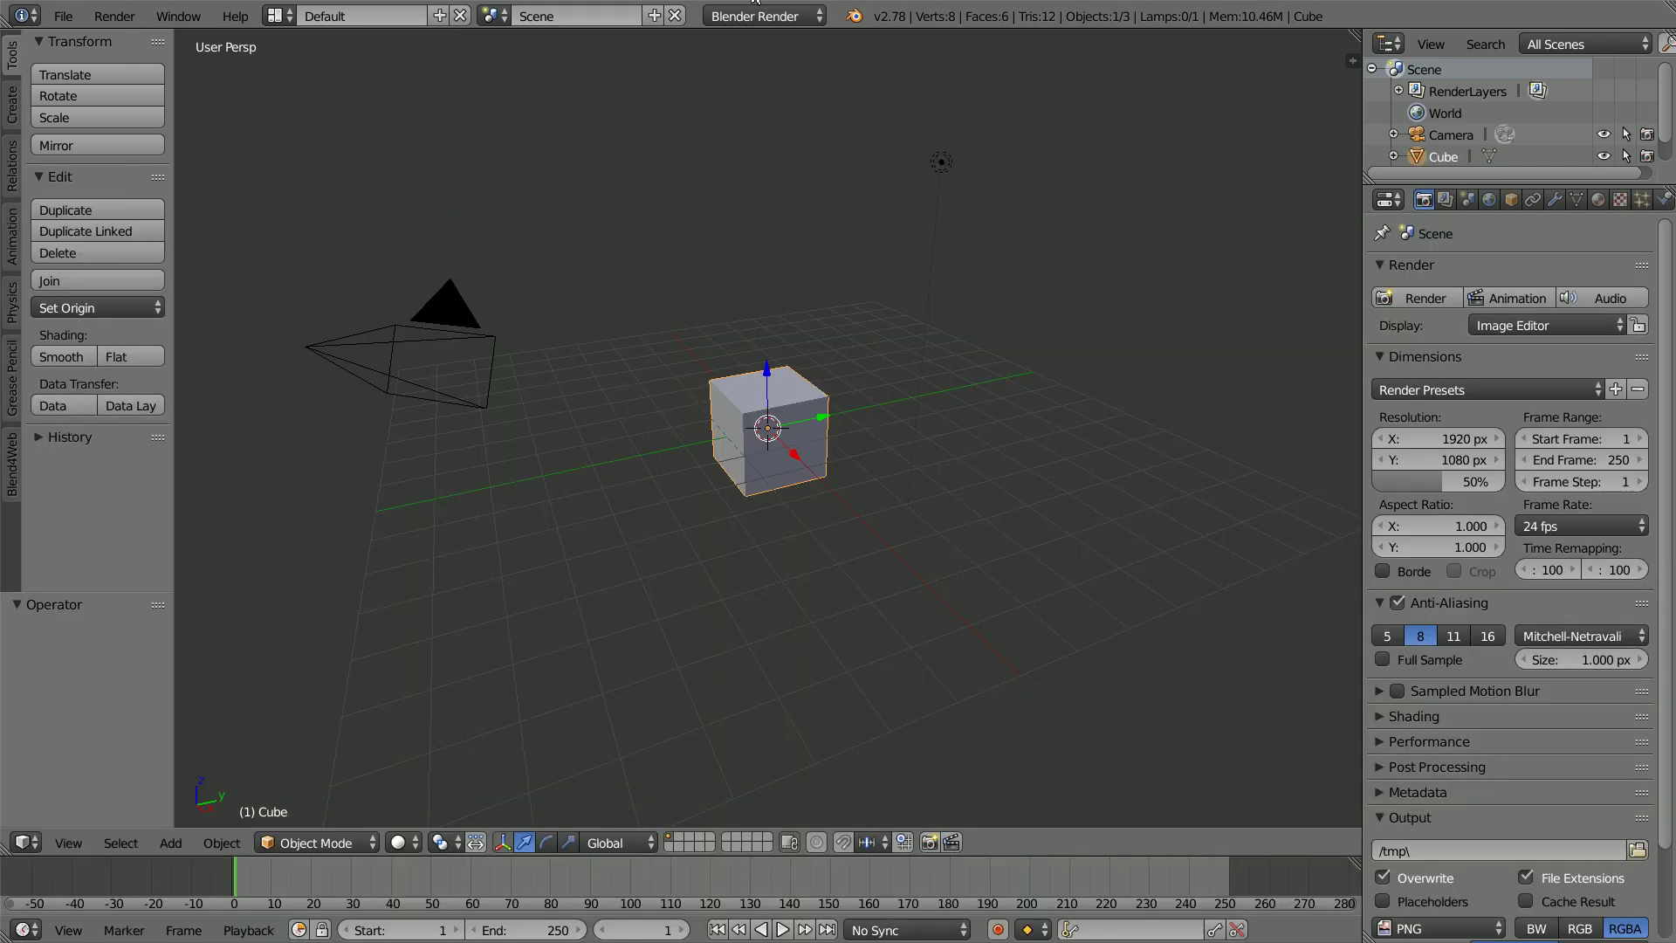
Step: Switch the render engine to Blend4Web and apply its recommended shading options
{"action": "left_click", "coordinate": [807, 24]}
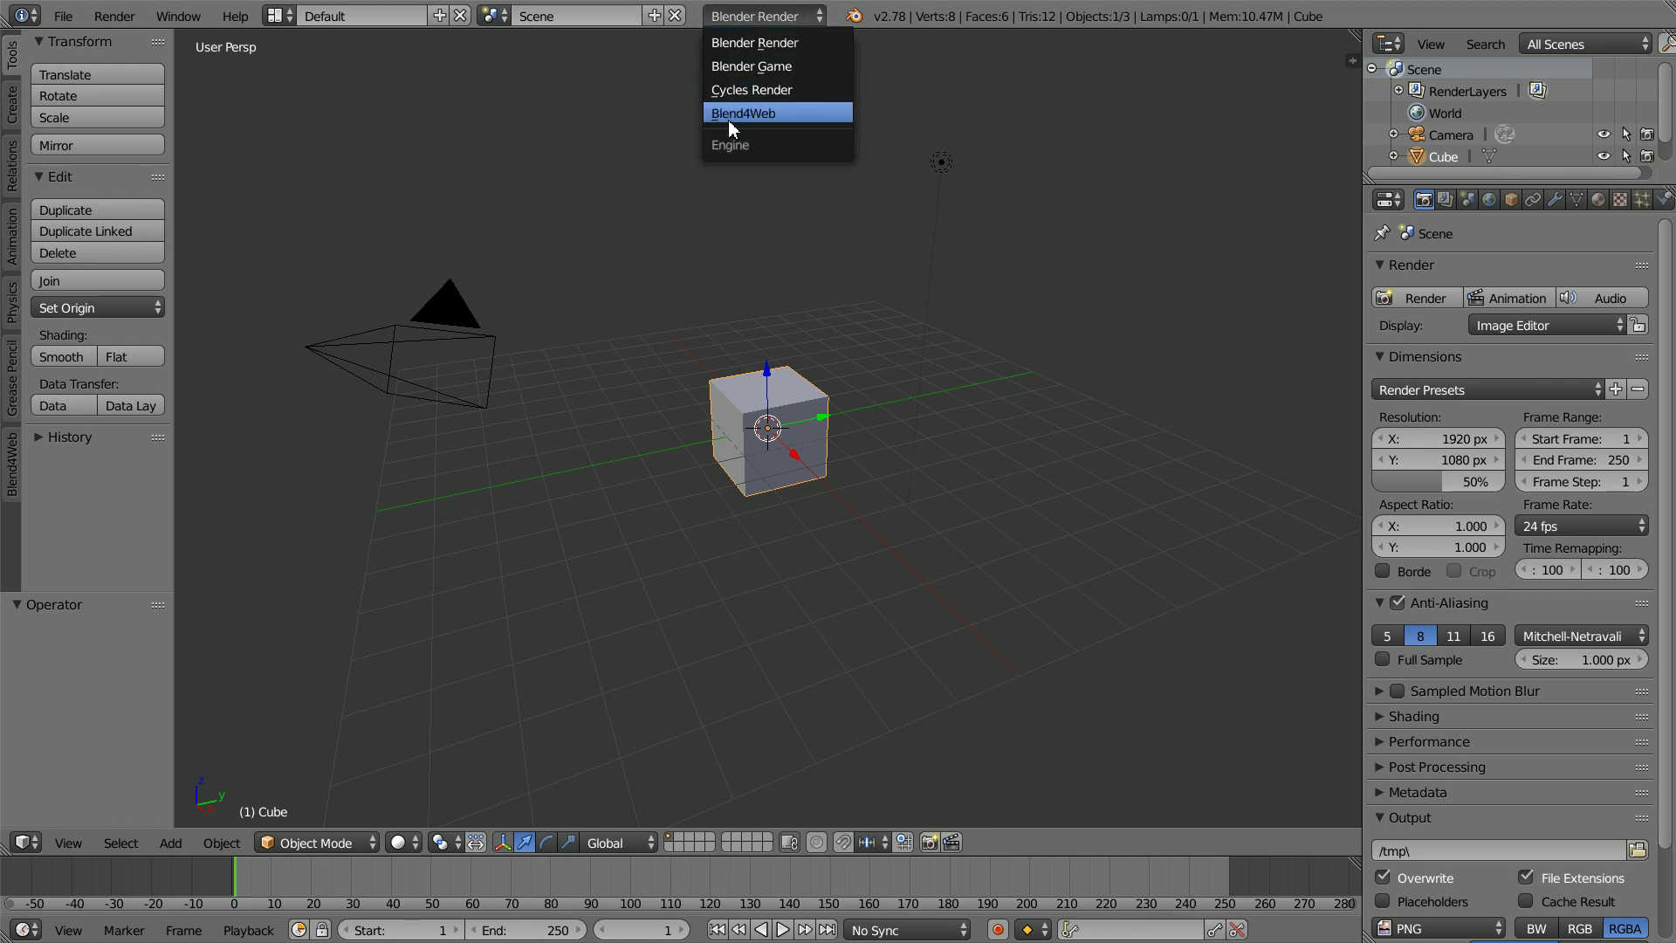
{"action": "left_click", "coordinate": [794, 113]}
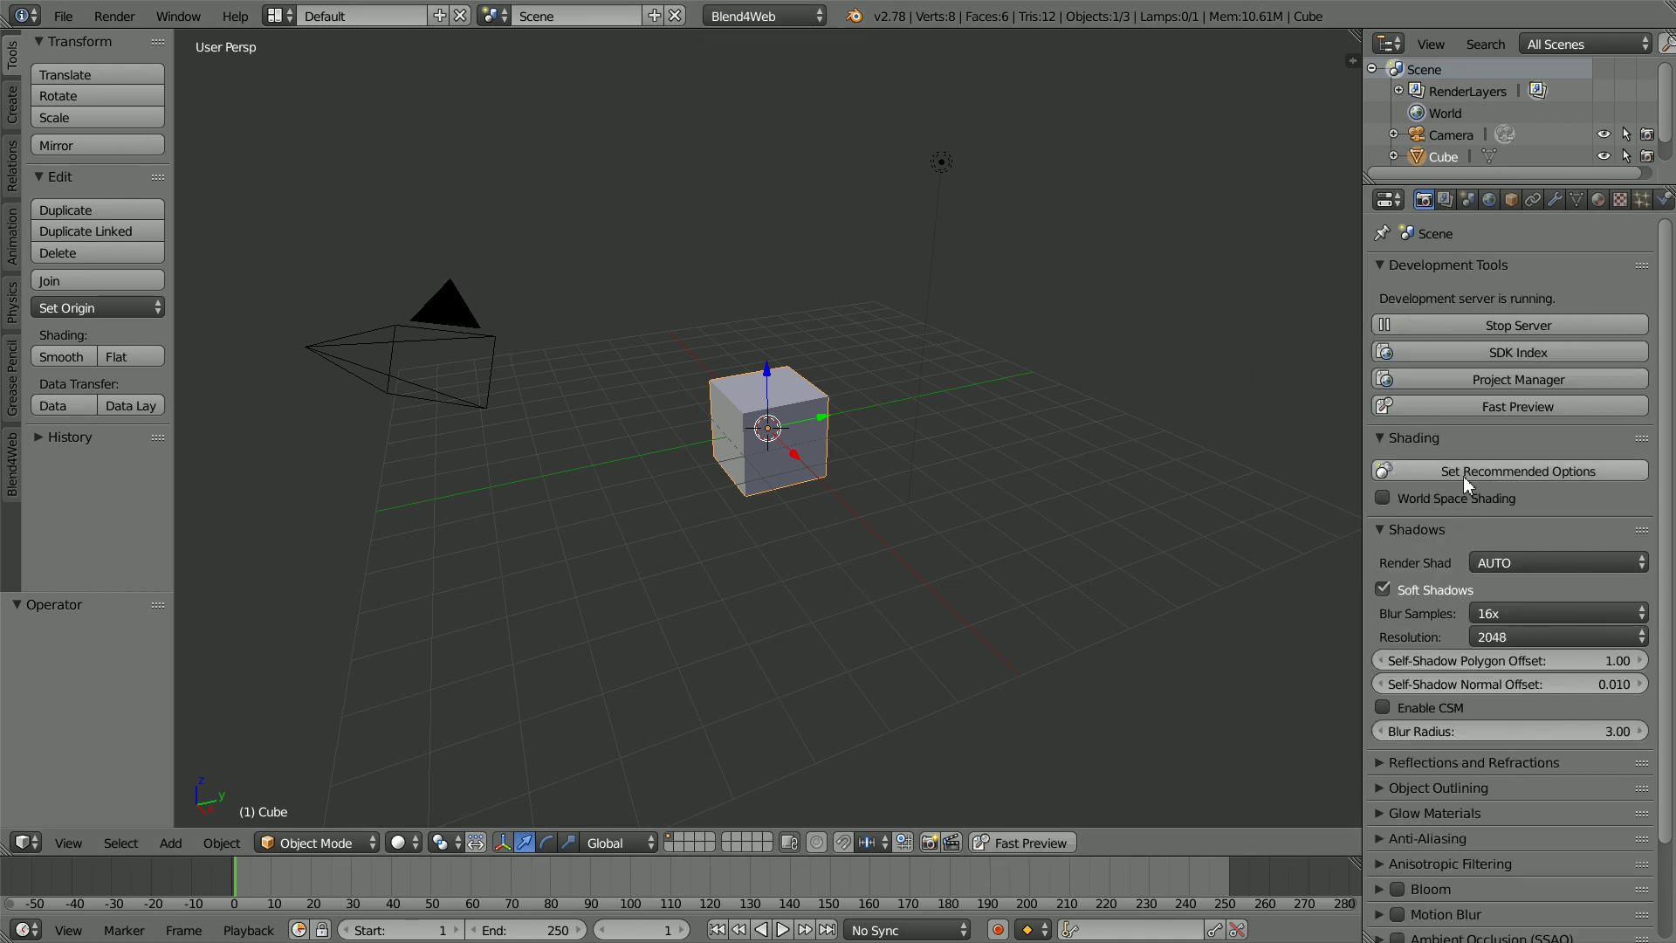
{"action": "left_click", "coordinate": [1616, 473]}
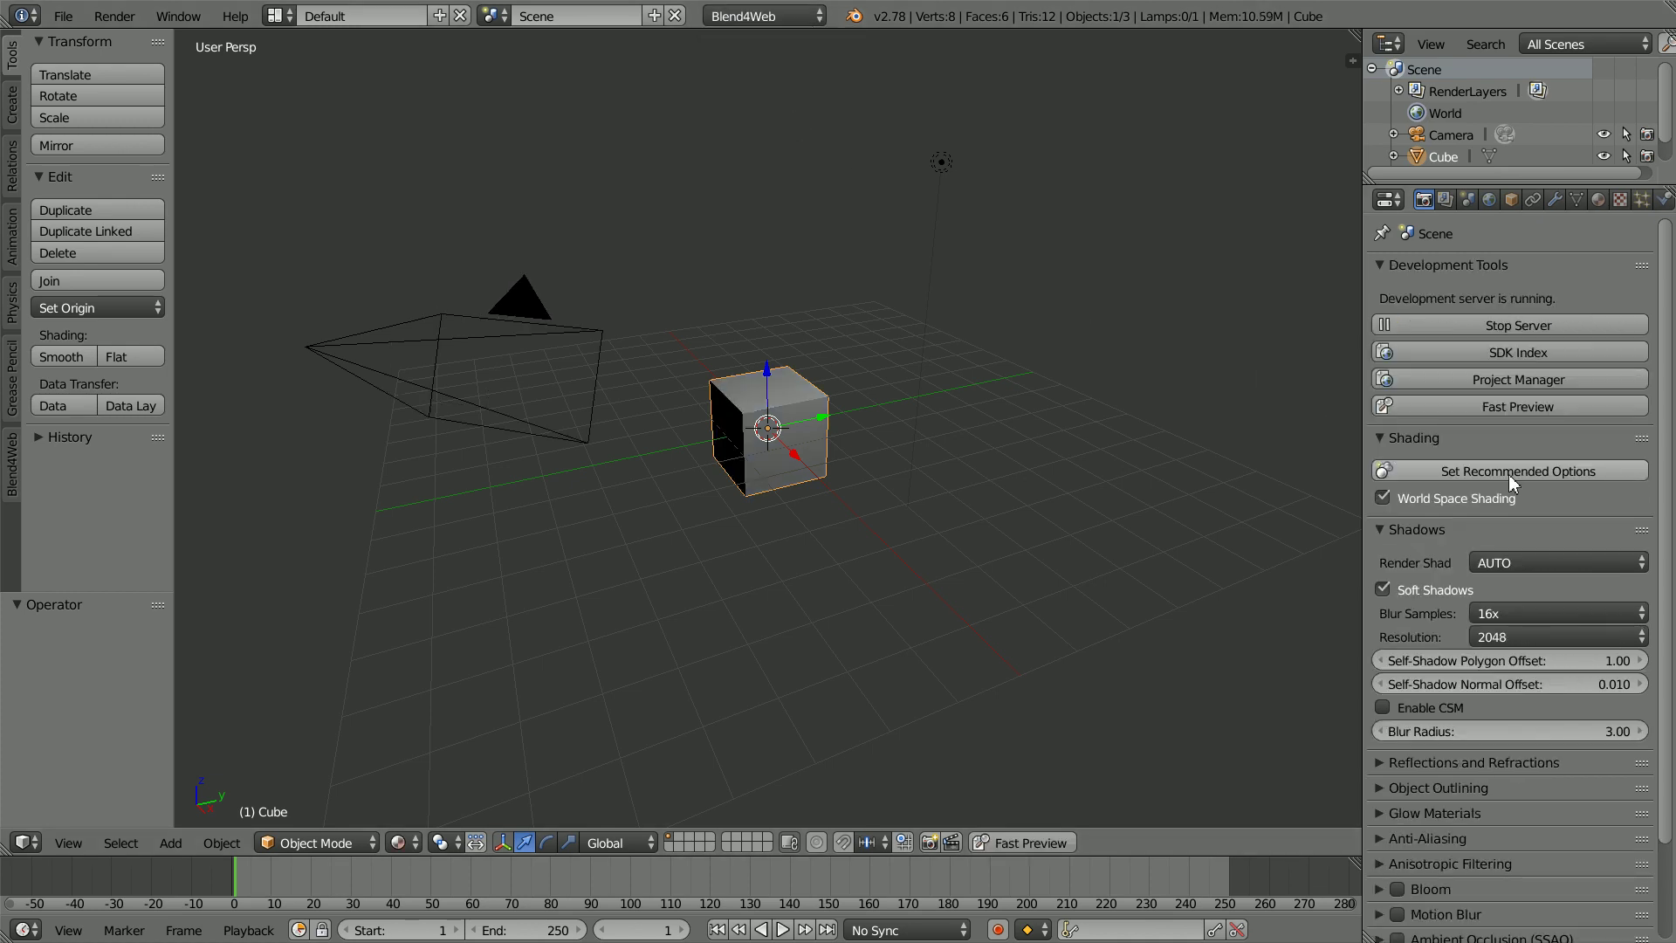
Step: Delete the default cube and add a mesh plane in its place
{"action": "key", "text": "x"}
{"action": "left_click", "coordinate": [843, 656]}
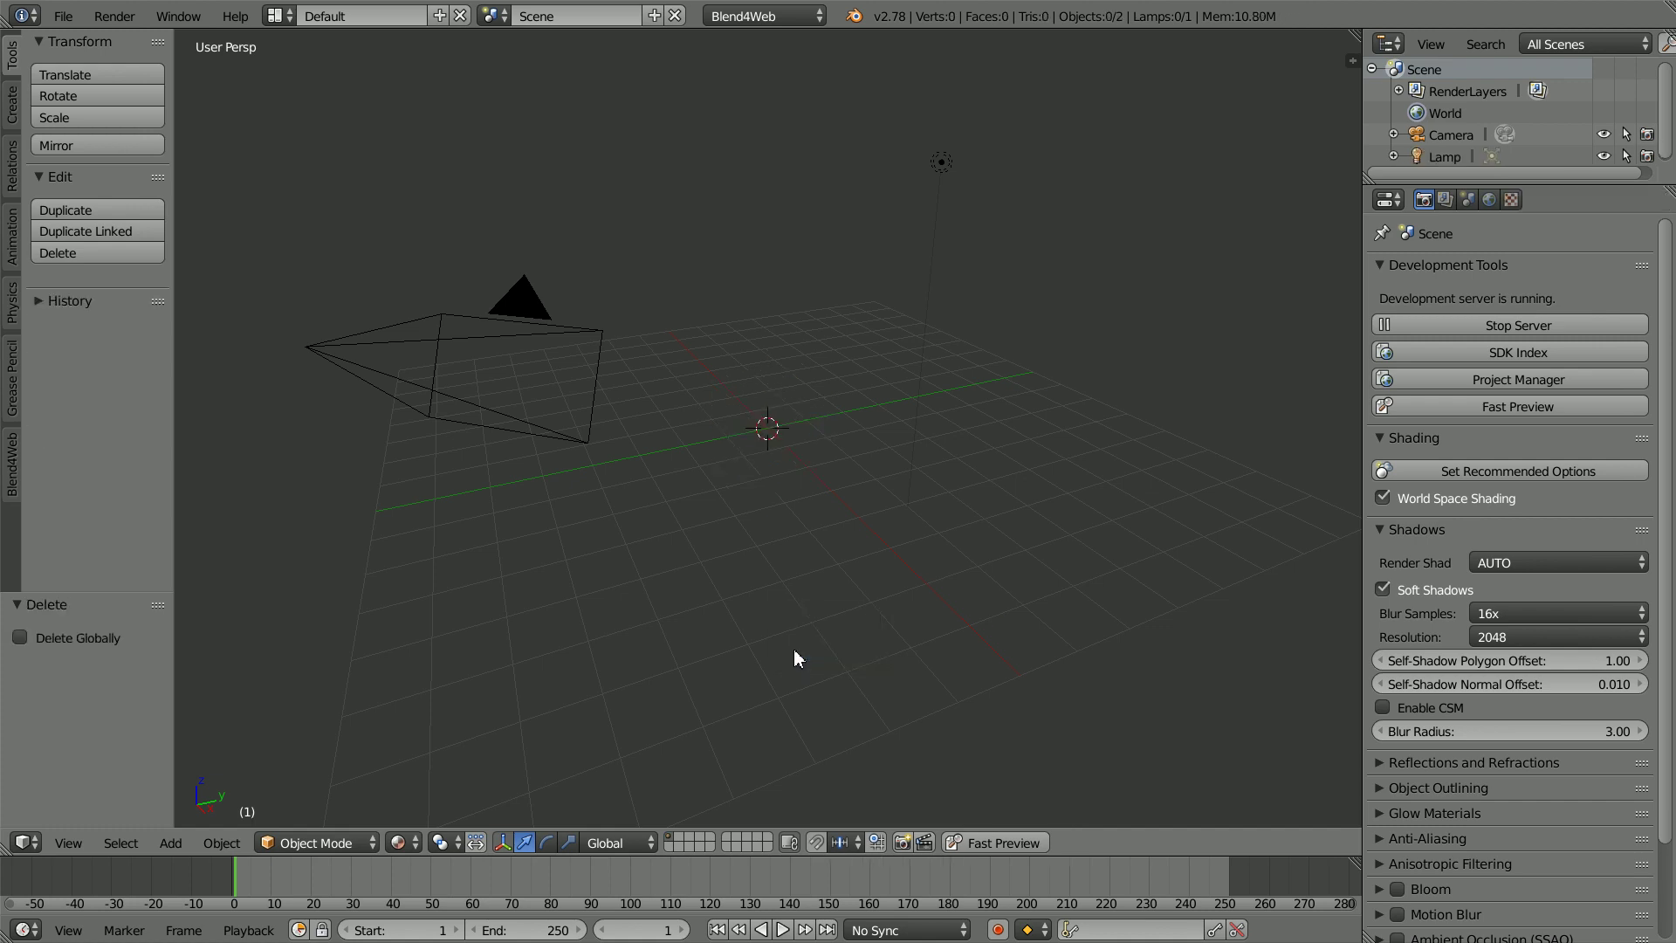
{"action": "left_click", "coordinate": [172, 844]}
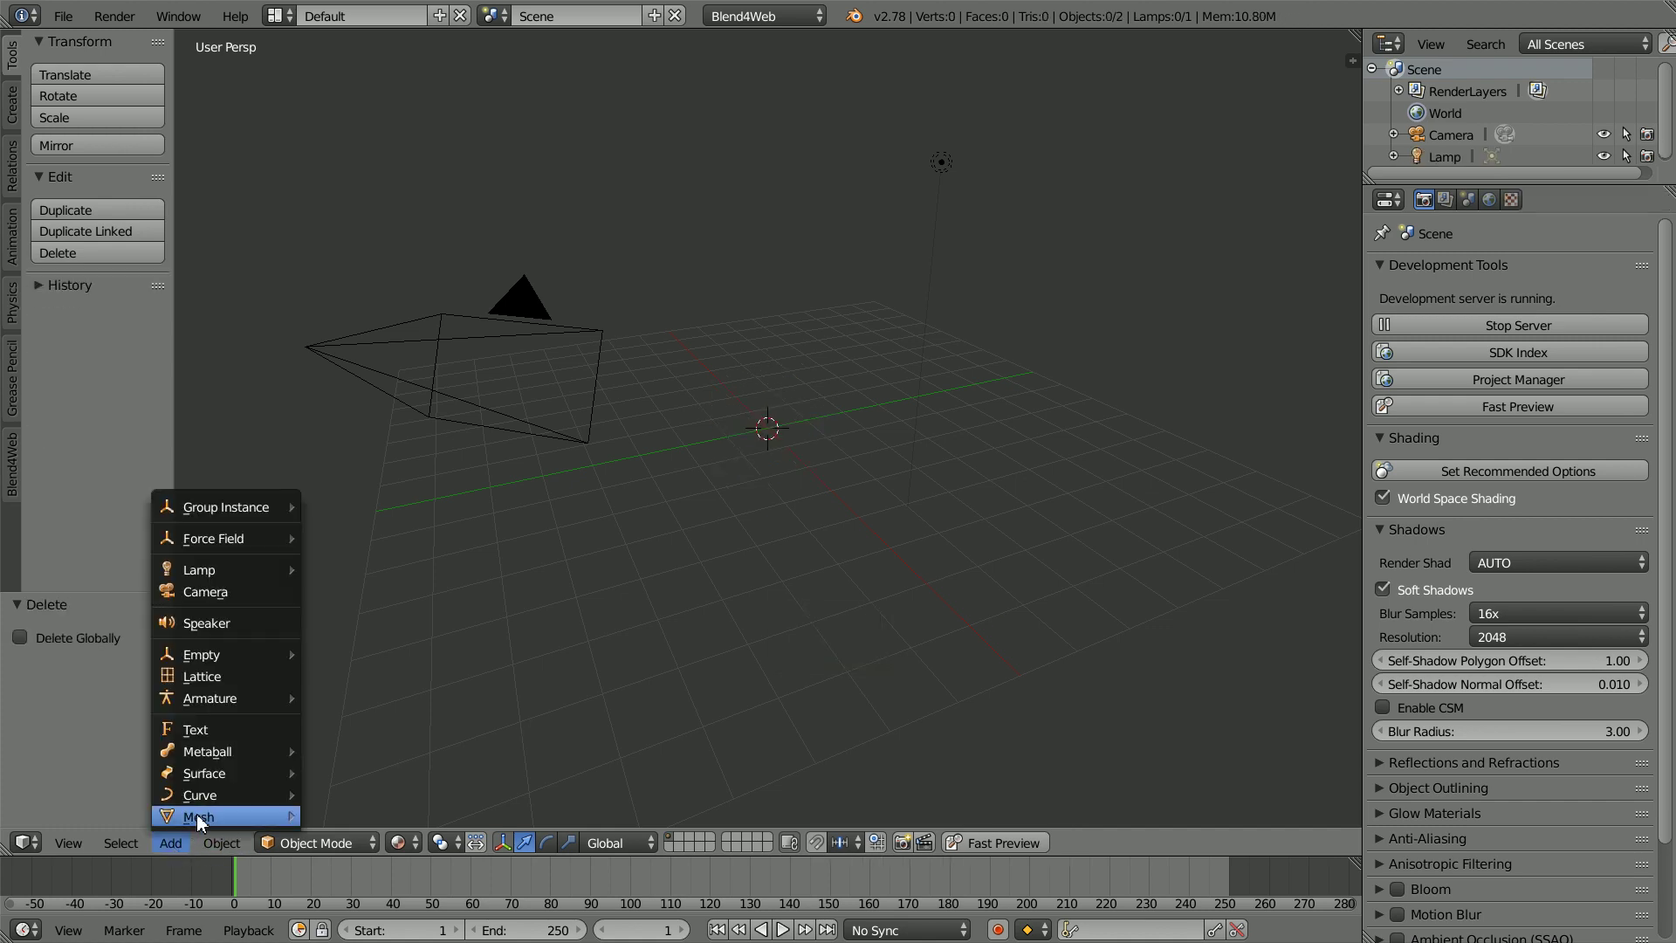
{"action": "mouse_move", "coordinate": [197, 814]}
{"action": "left_click", "coordinate": [369, 610]}
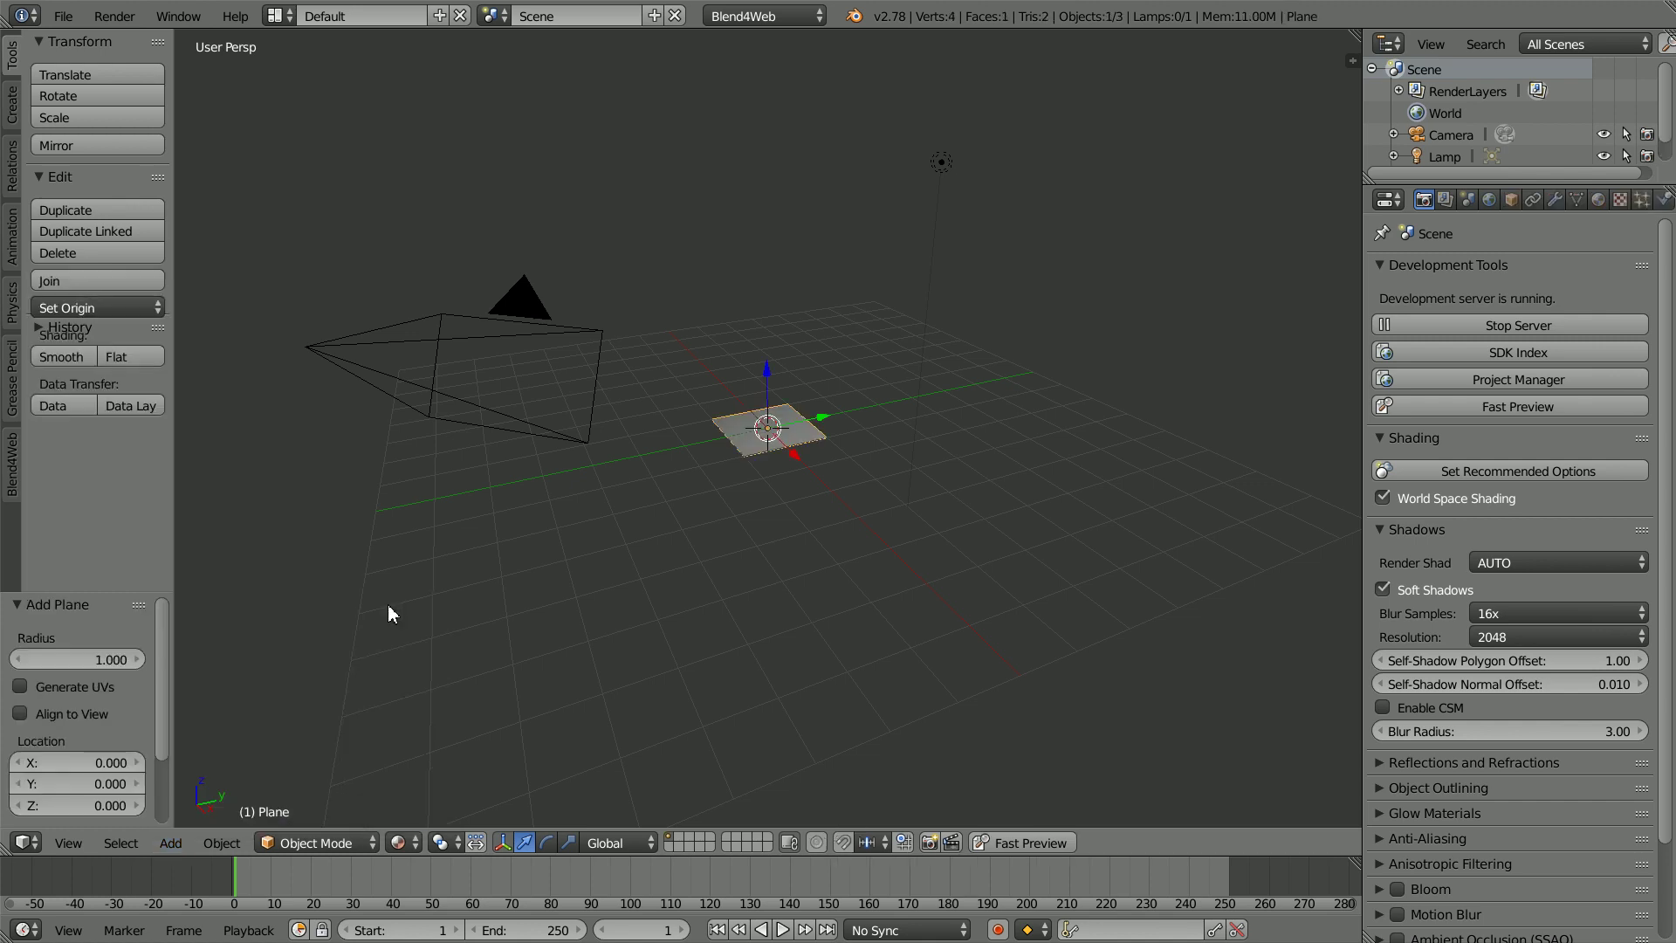
{"action": "scroll", "coordinate": [882, 573], "scroll_direction": "up", "scroll_amount": 4}
{"action": "scroll", "coordinate": [882, 572], "scroll_direction": "up", "scroll_amount": 5}
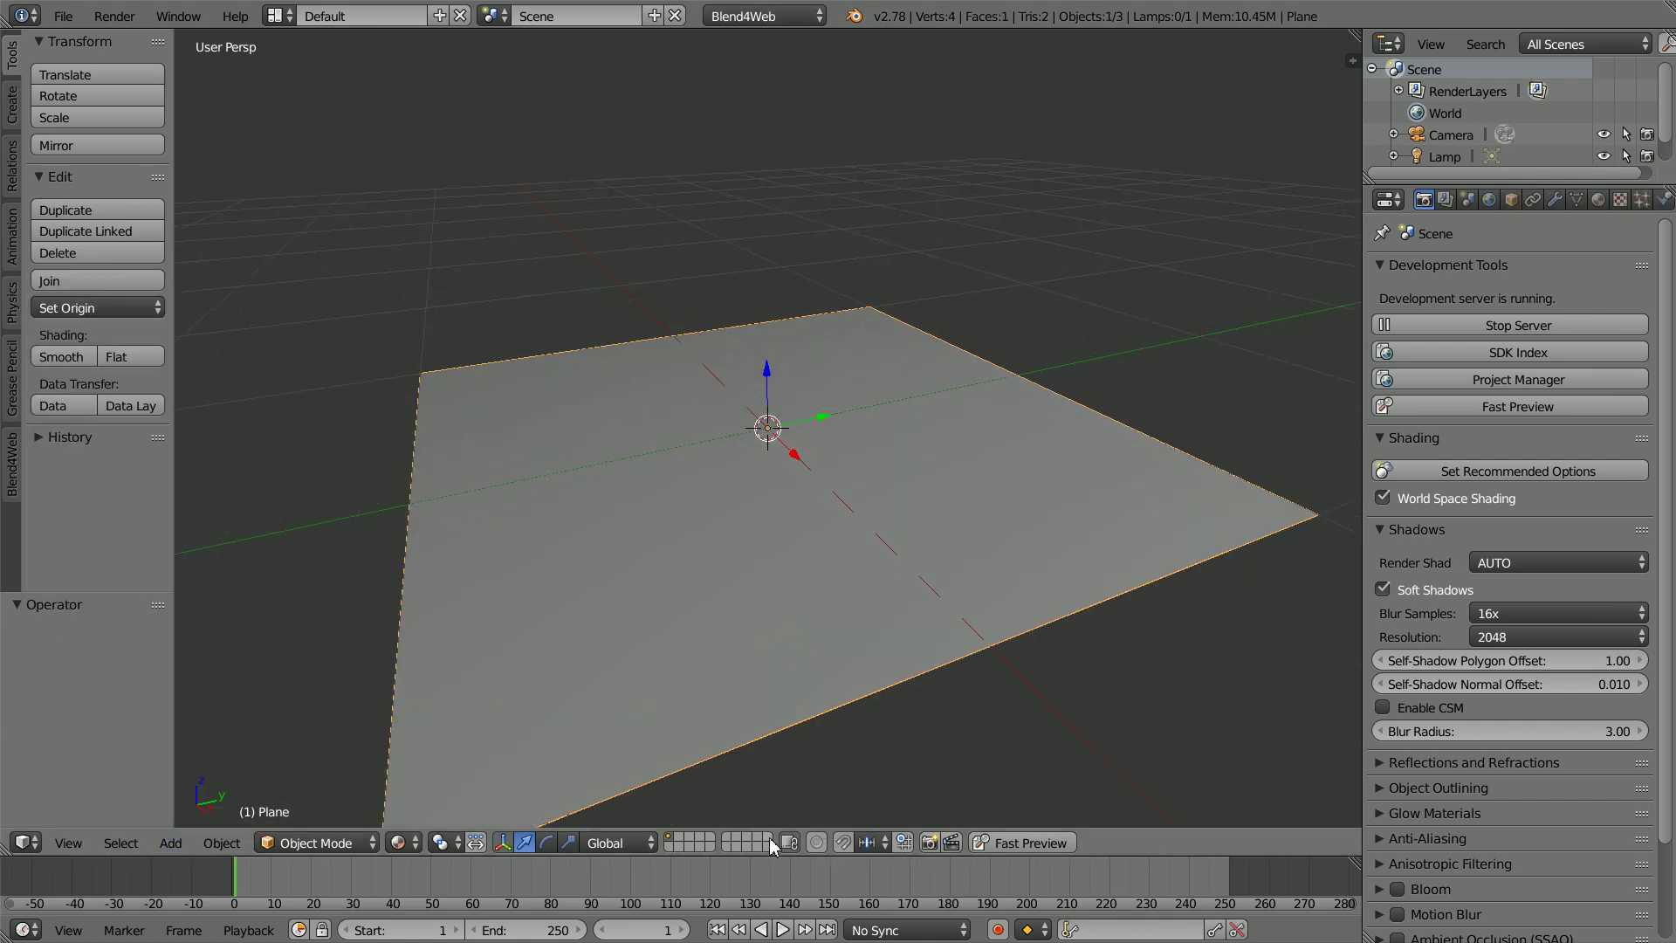
Step: Enlarge the timeline area to about half the window height and change it to the UV/Image Editor
{"action": "left_click_drag", "start_coordinate": [773, 854], "coordinate": [824, 465]}
{"action": "left_click", "coordinate": [26, 930]}
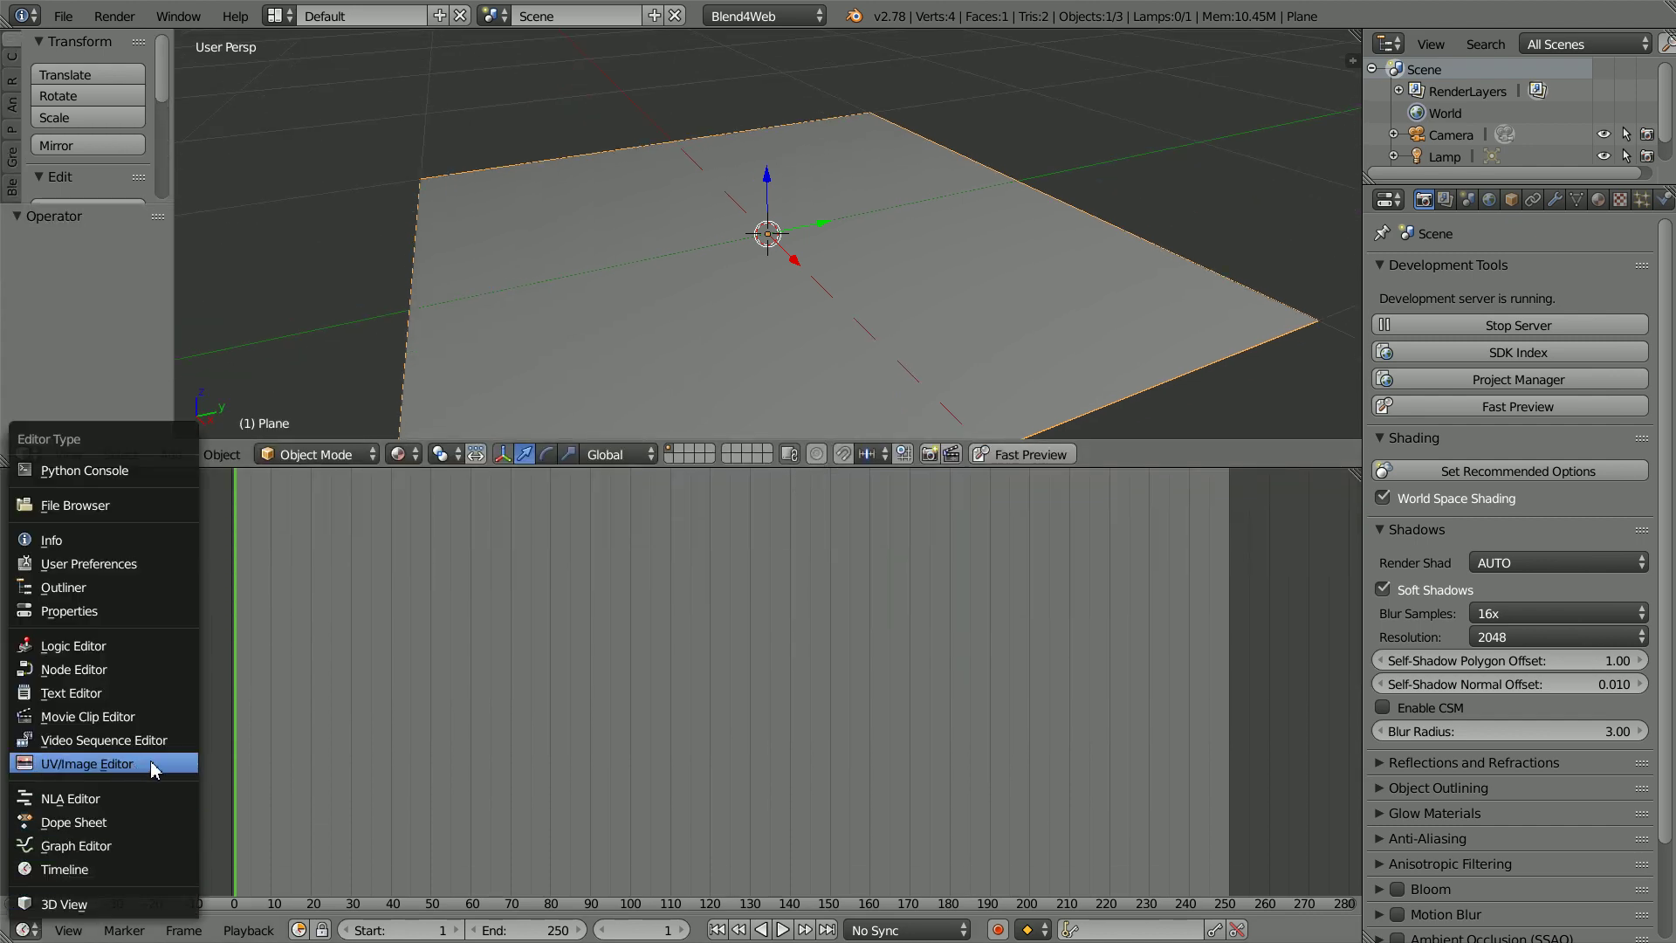
{"action": "left_click", "coordinate": [153, 765]}
Step: Load the normal map logo_norm.png from blend4web_ce\deploy\assets\dev into the image editor, browsing the files as thumbnails
{"action": "left_click", "coordinate": [293, 931]}
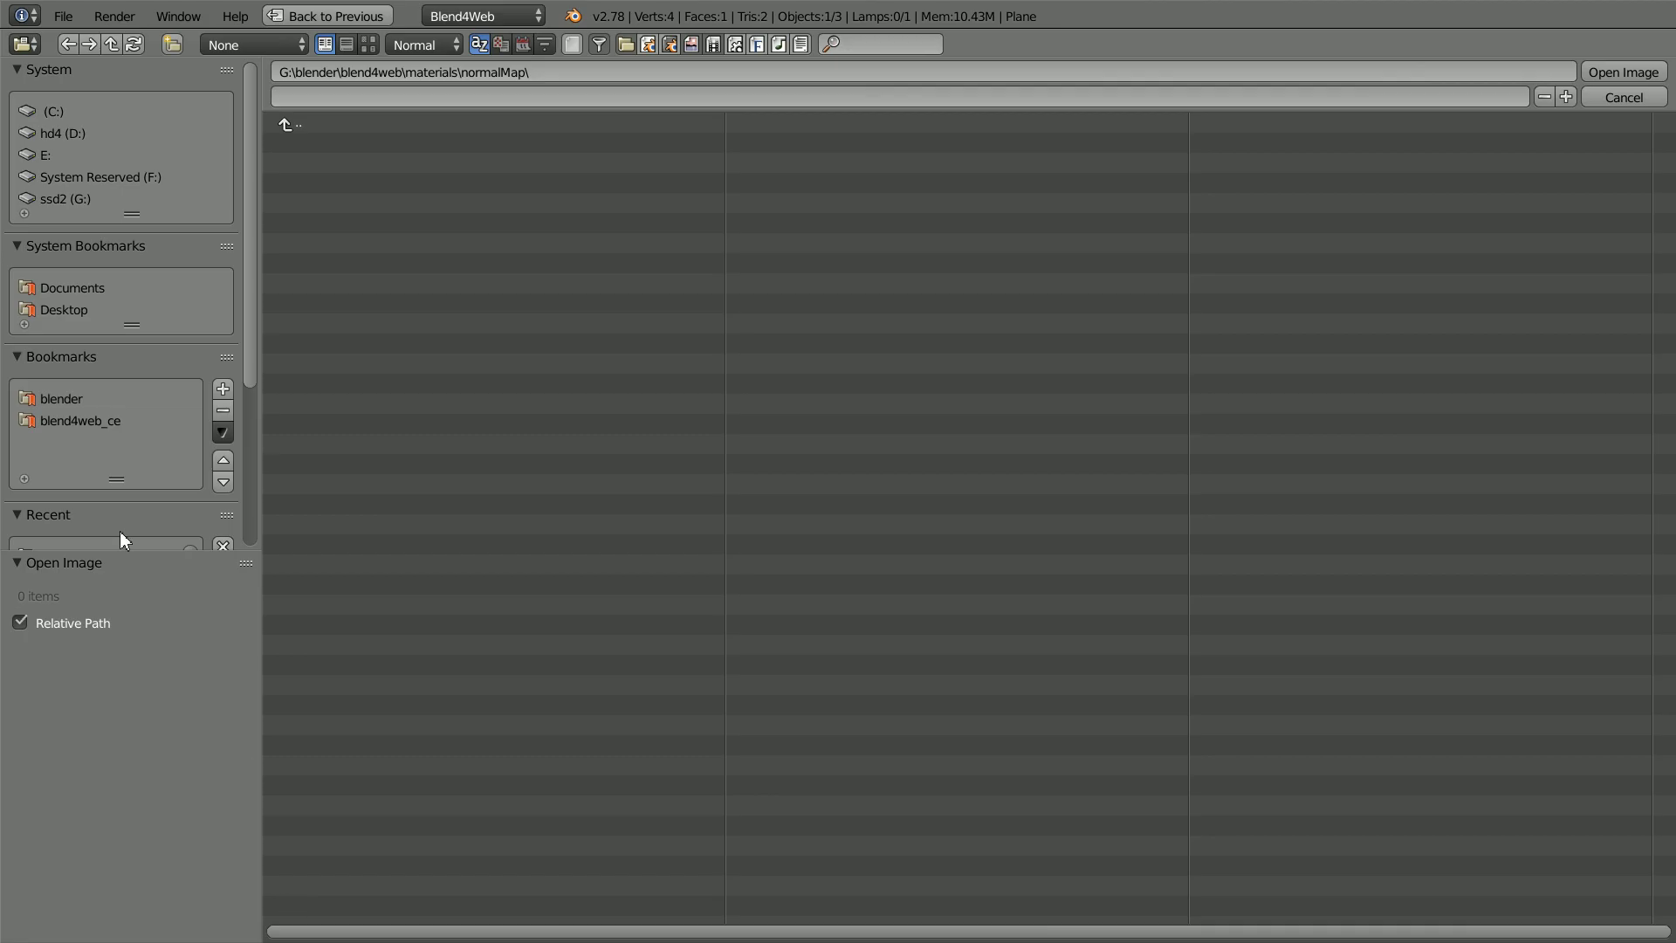
{"action": "left_click", "coordinate": [81, 419]}
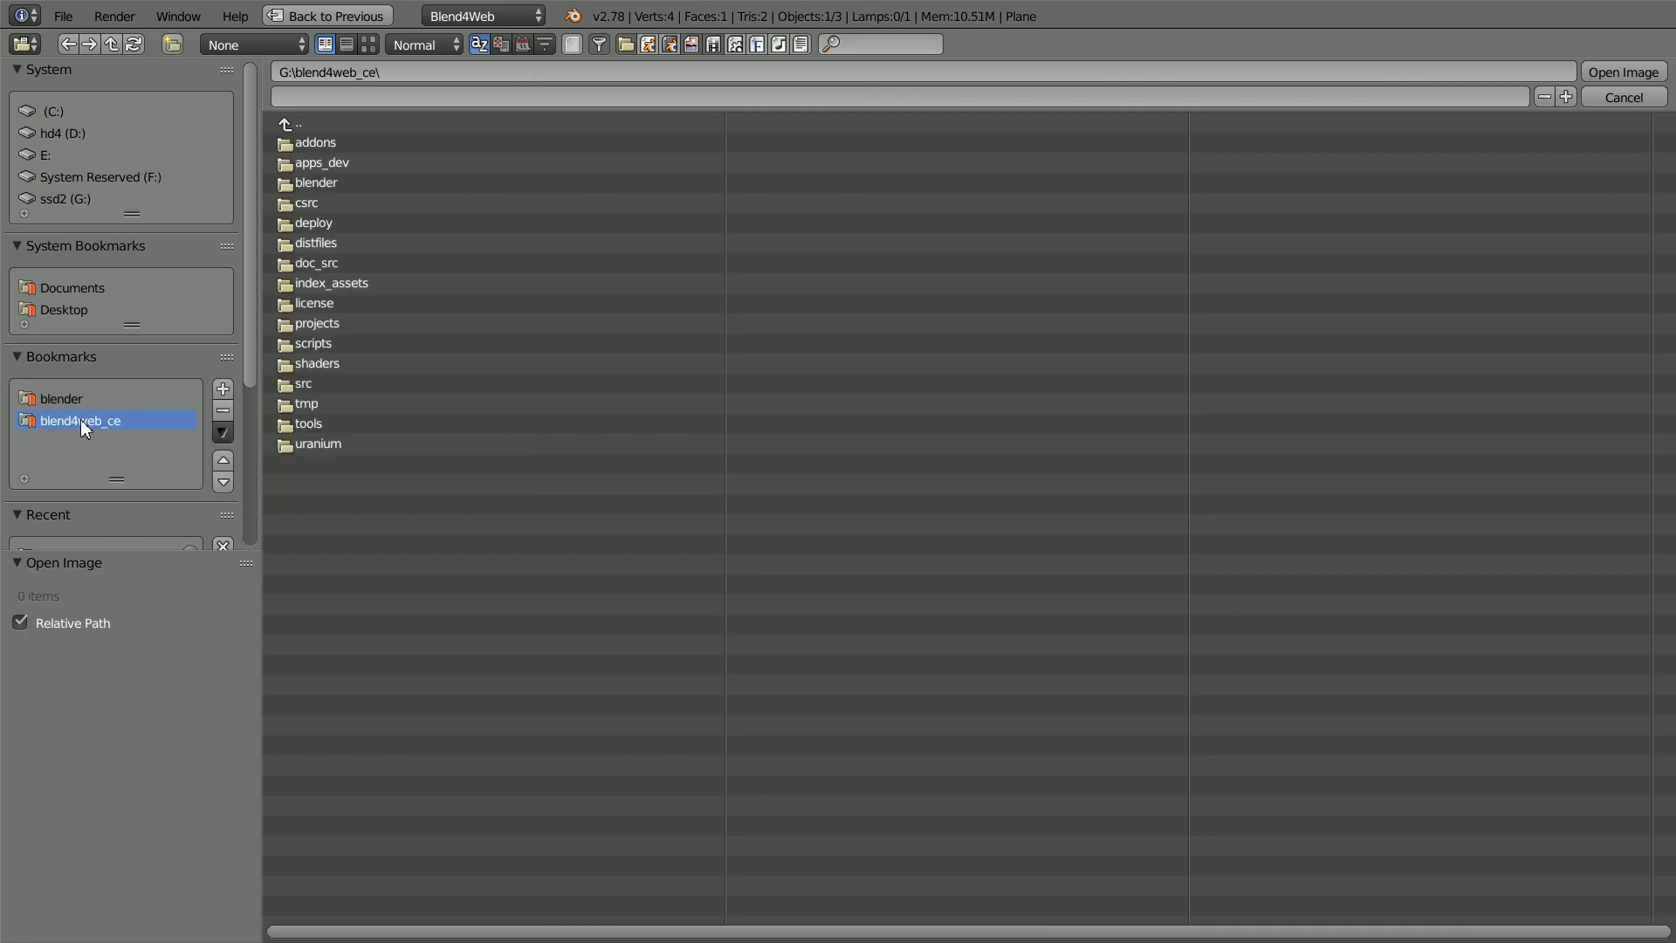
{"action": "left_click", "coordinate": [333, 225]}
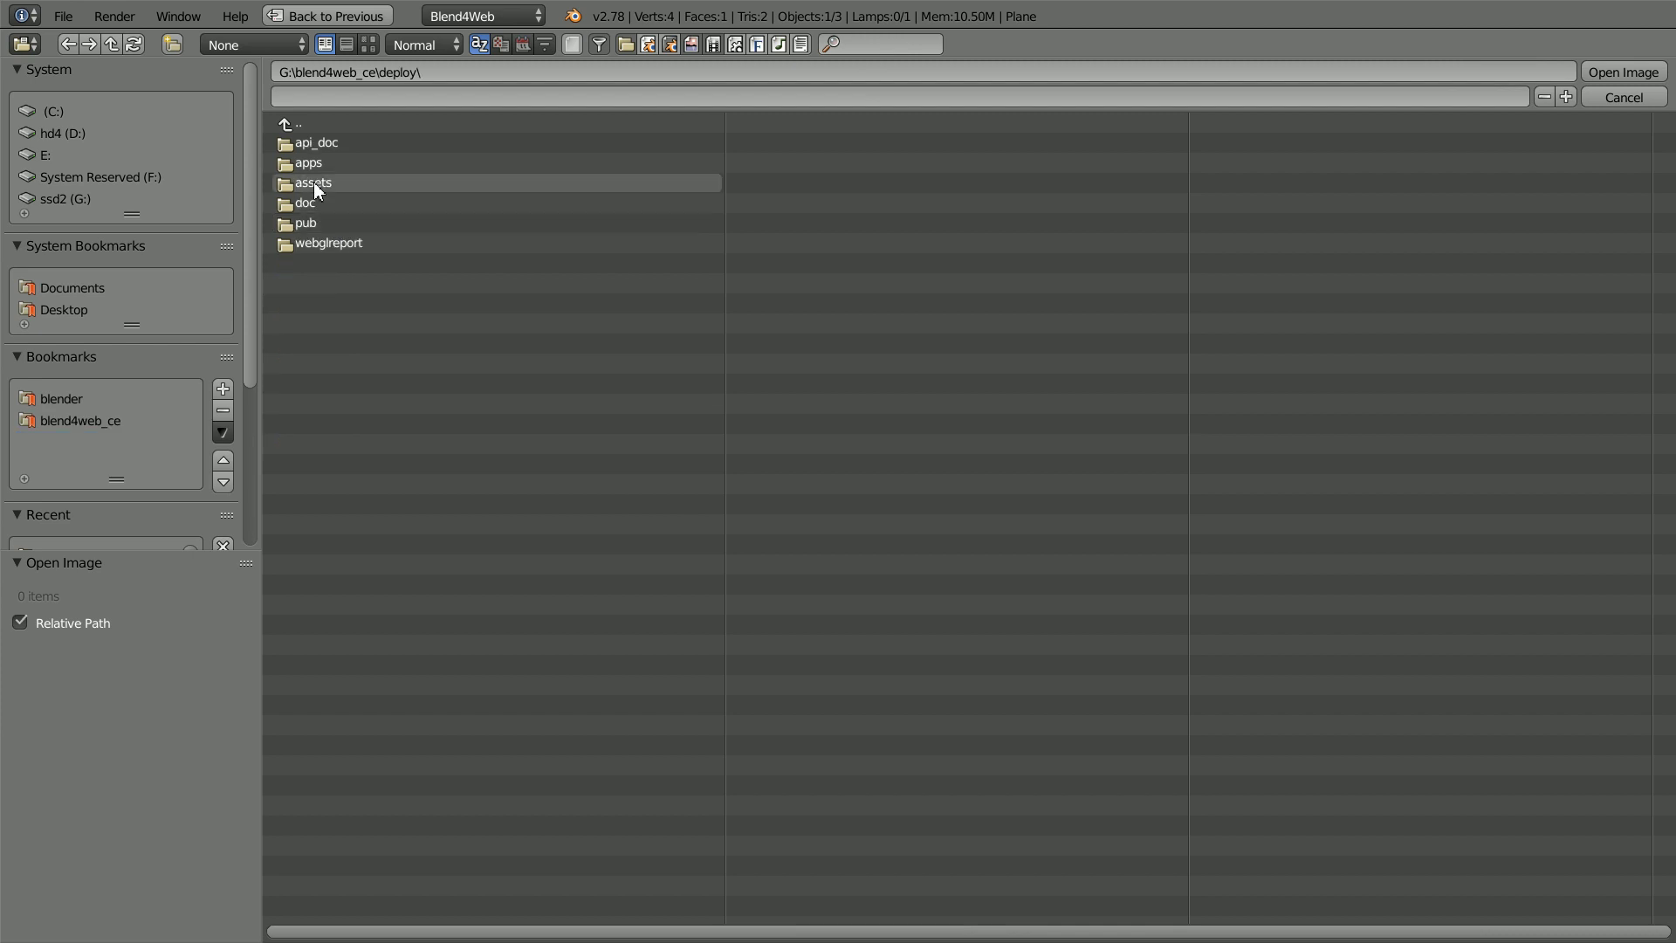
{"action": "left_click", "coordinate": [341, 186]}
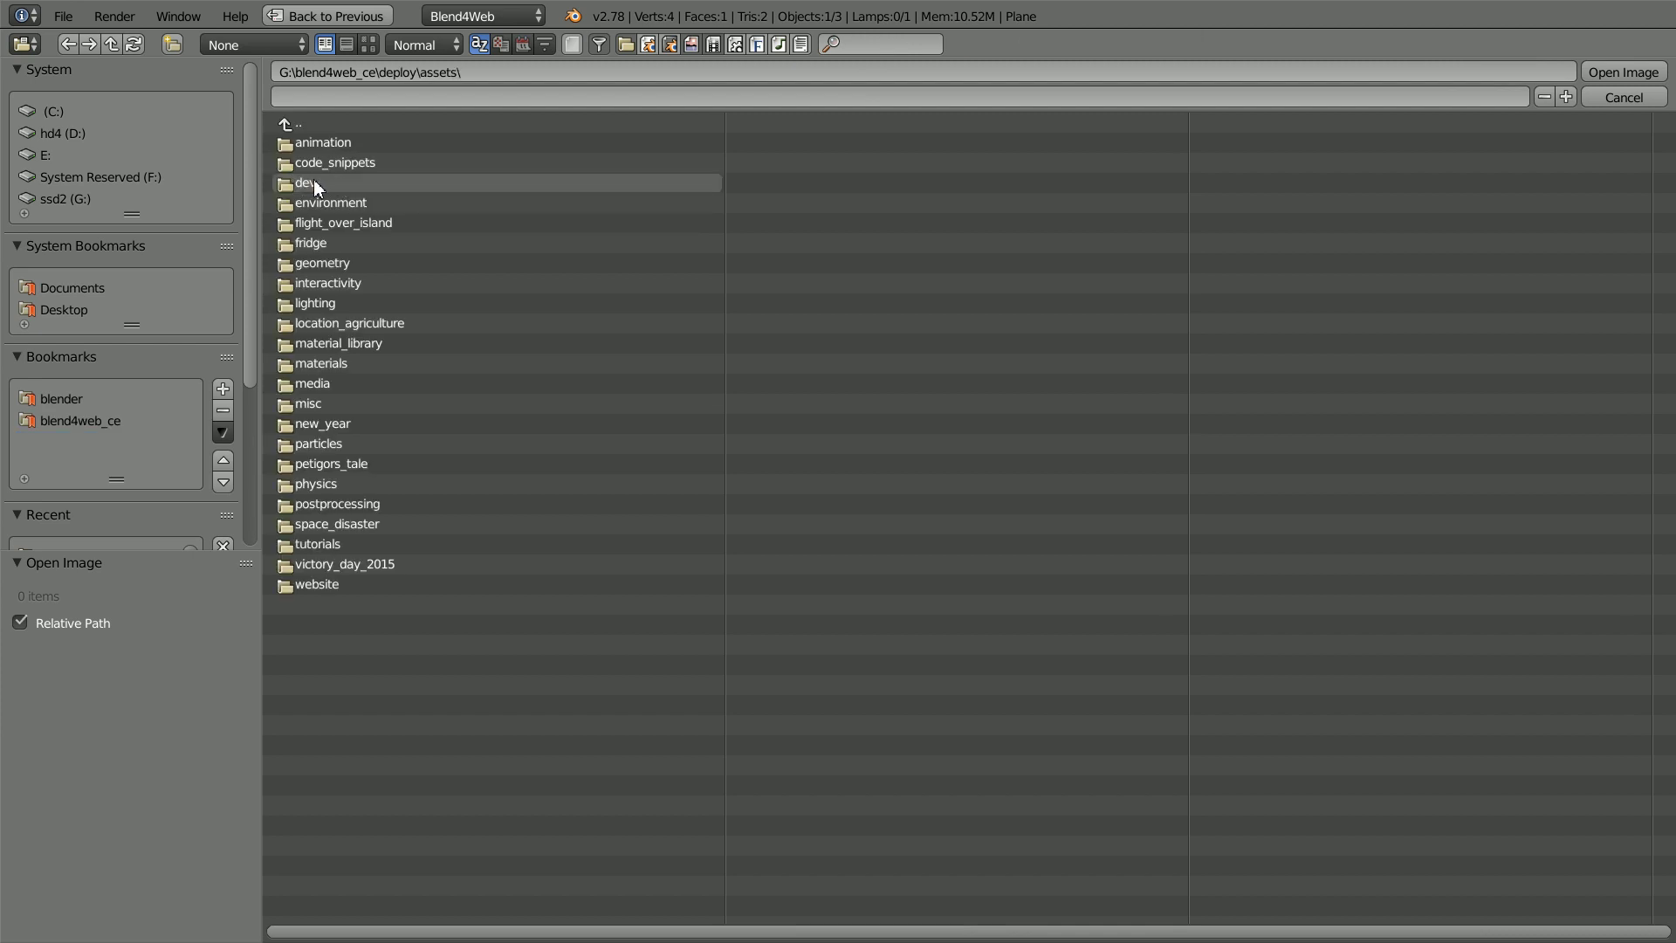
{"action": "left_click", "coordinate": [312, 182]}
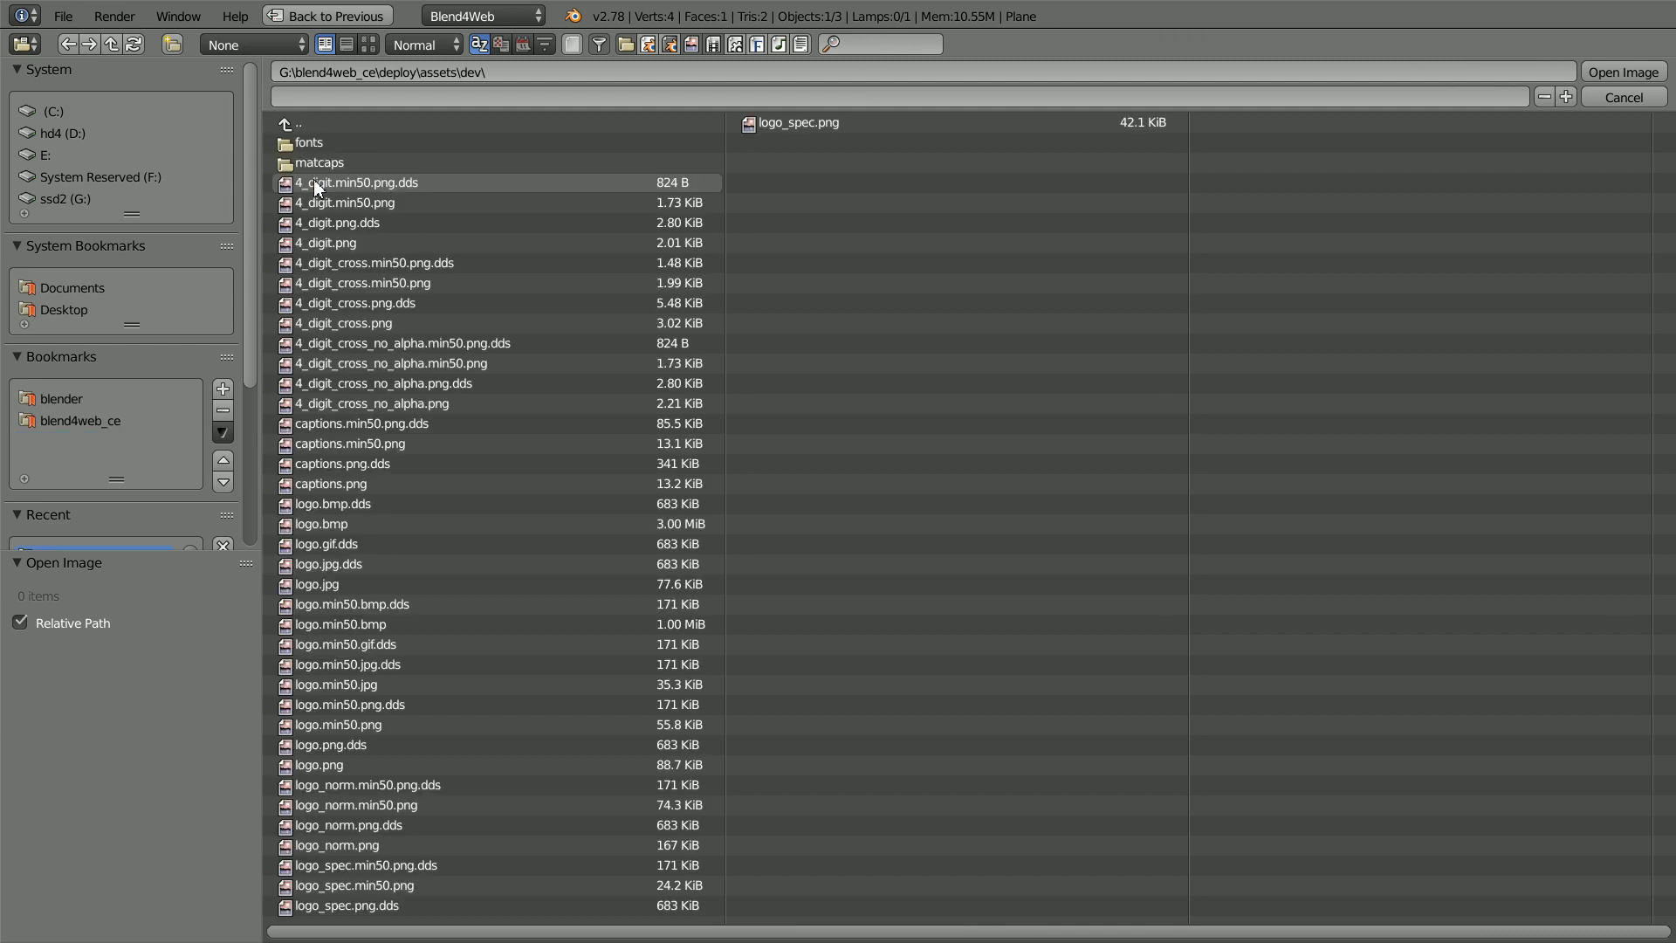
{"action": "left_click", "coordinate": [375, 44]}
{"action": "scroll", "coordinate": [723, 640], "scroll_direction": "down", "scroll_amount": 2}
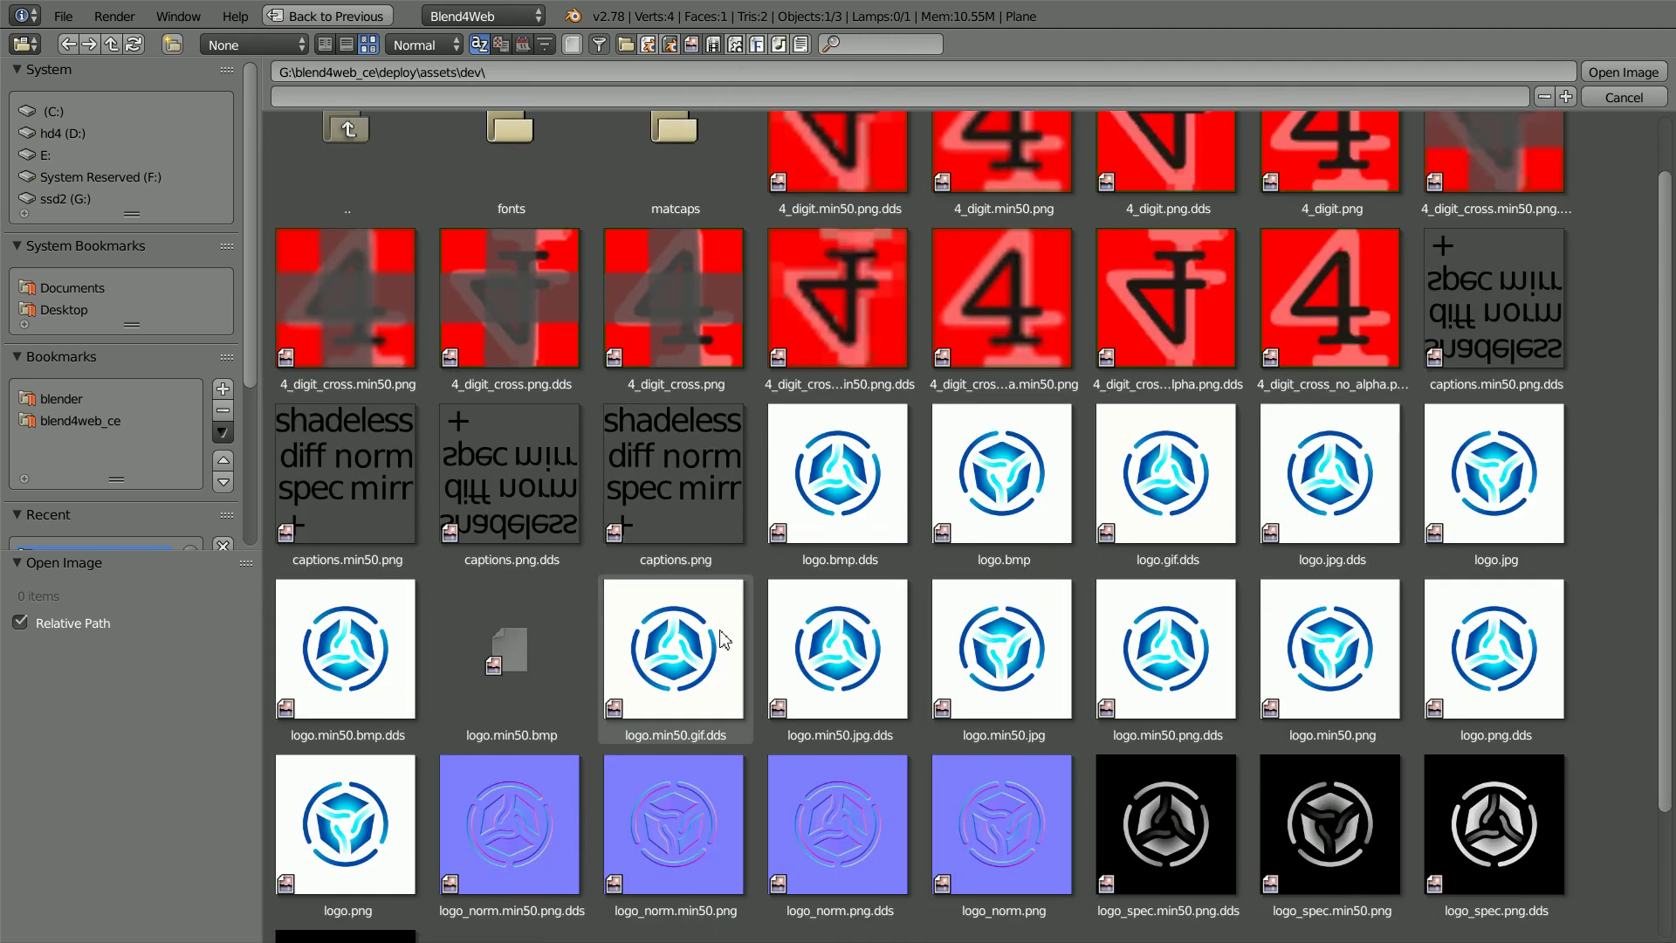
{"action": "left_click", "coordinate": [1013, 843]}
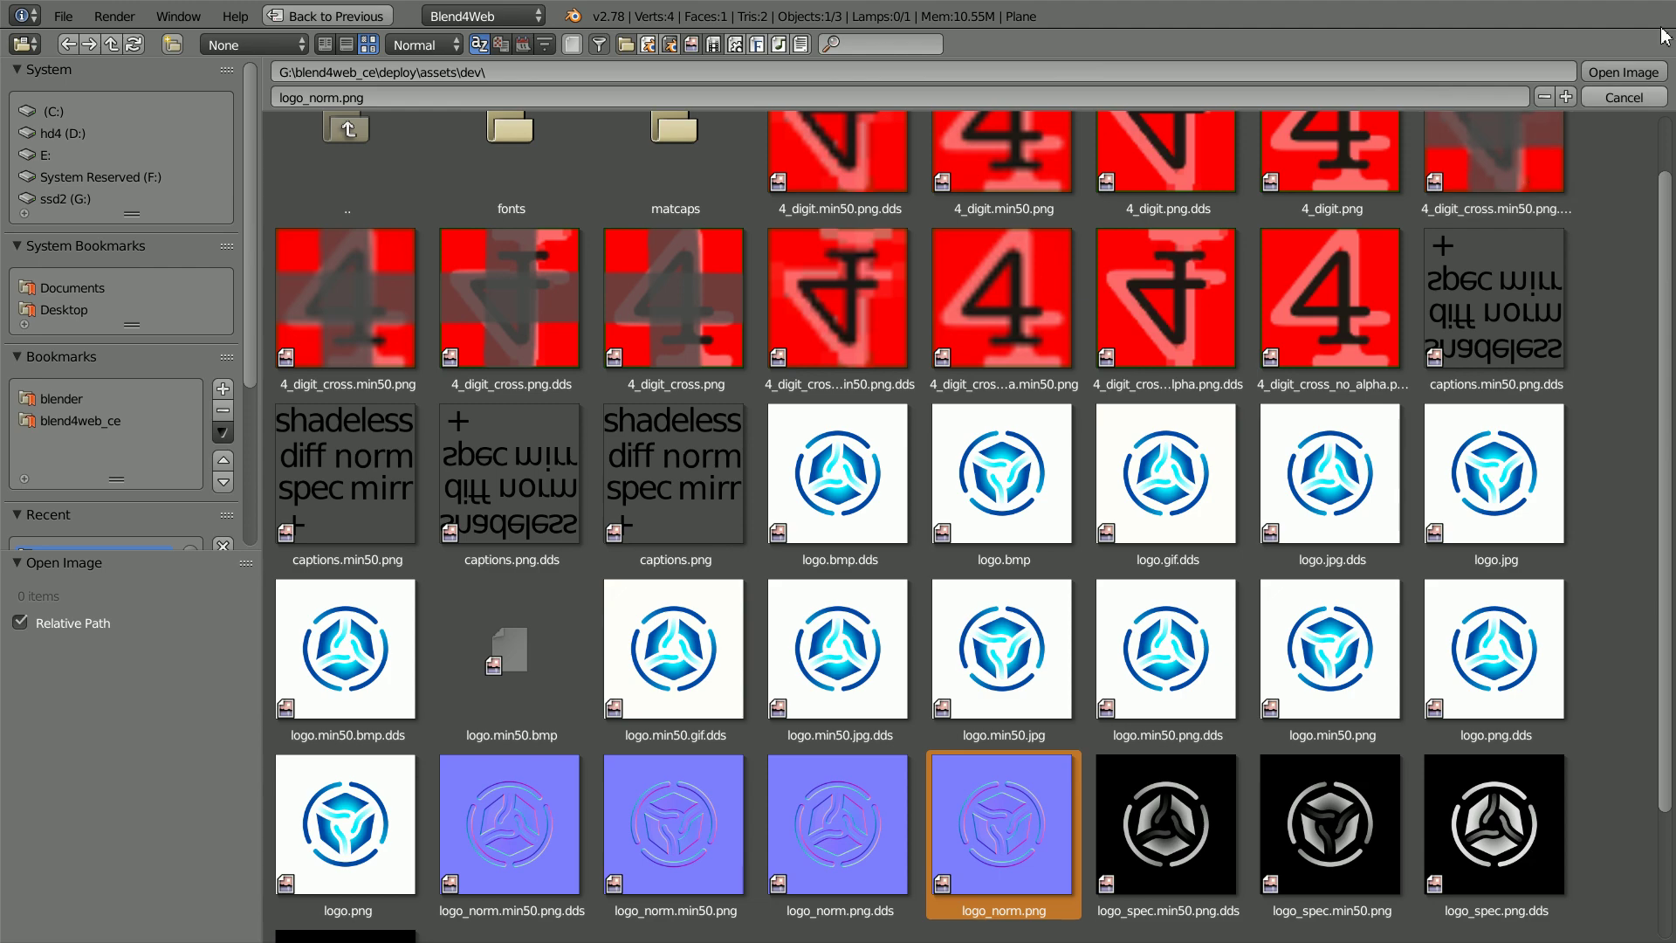
{"action": "left_click", "coordinate": [1622, 73]}
{"action": "scroll", "coordinate": [928, 644], "scroll_direction": "down", "scroll_amount": 3}
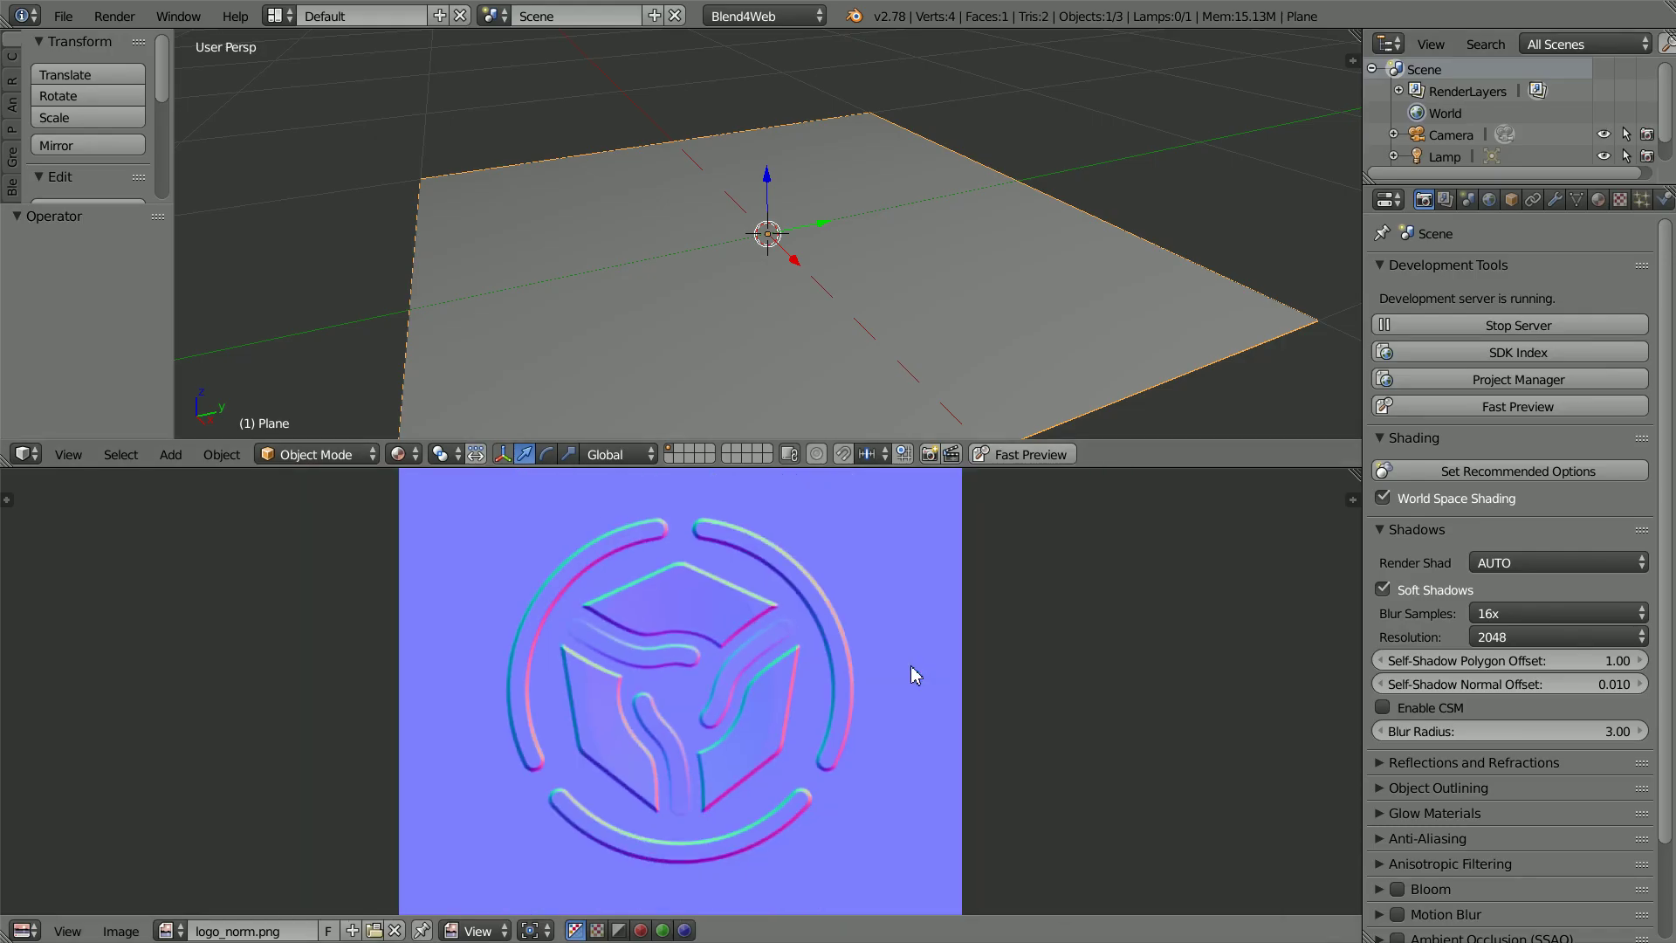
{"action": "scroll", "coordinate": [916, 675], "scroll_direction": "down", "scroll_amount": 1}
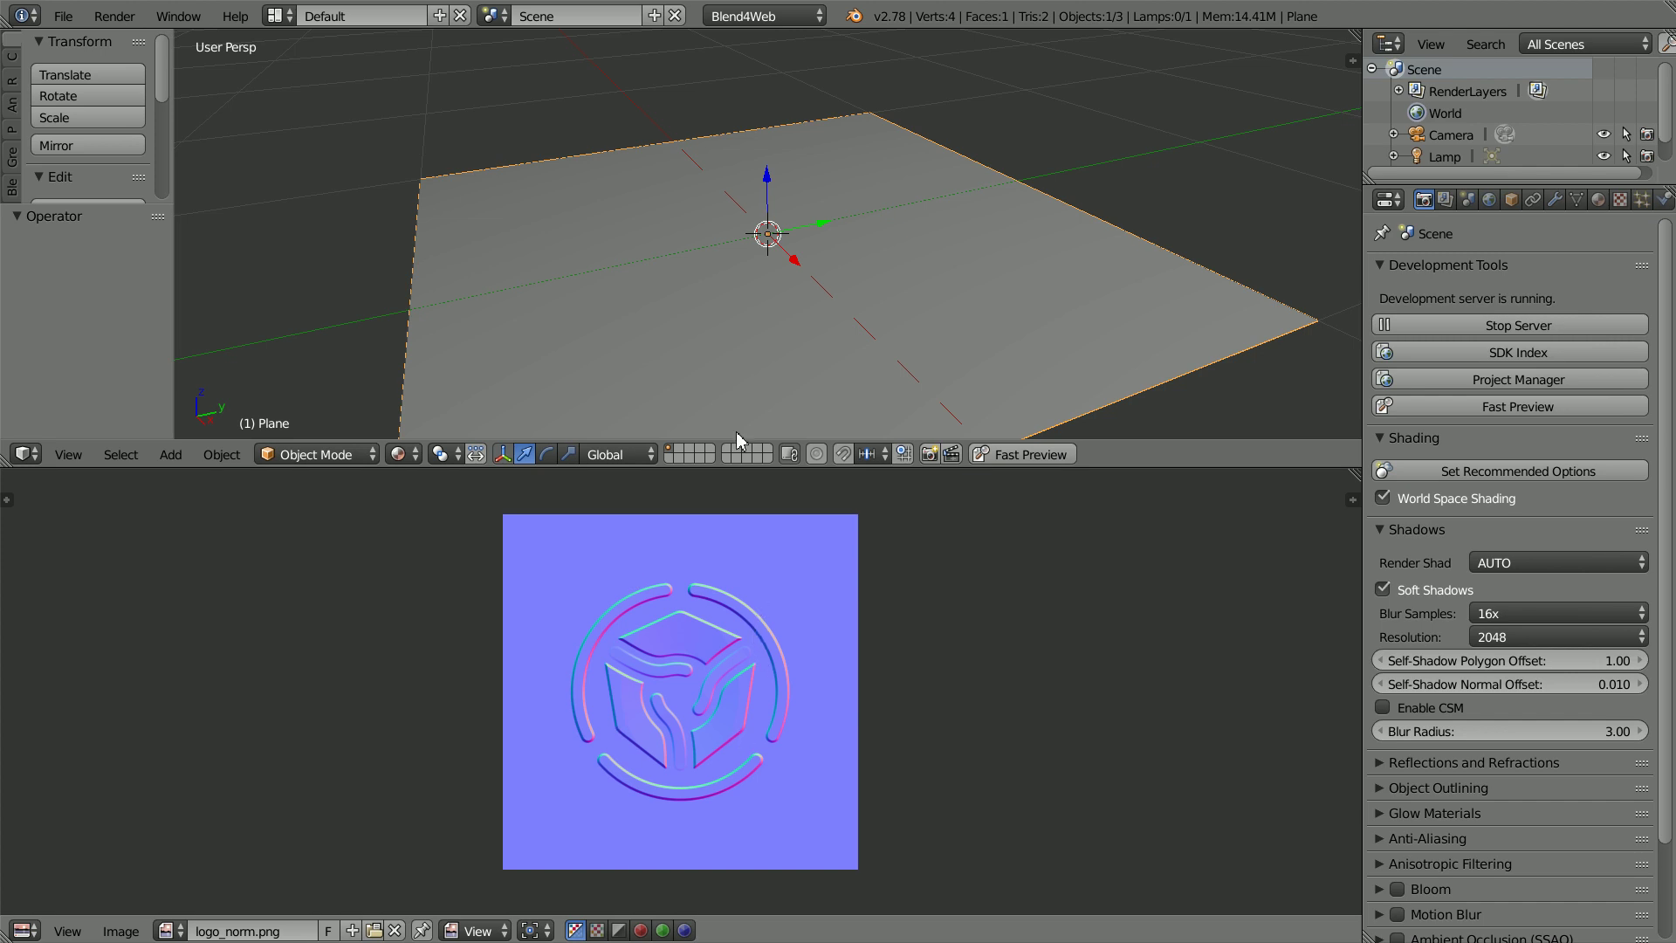
Step: UV-unwrap the plane in Edit Mode using Unwrap and return to Object Mode
{"action": "left_click", "coordinate": [328, 456]}
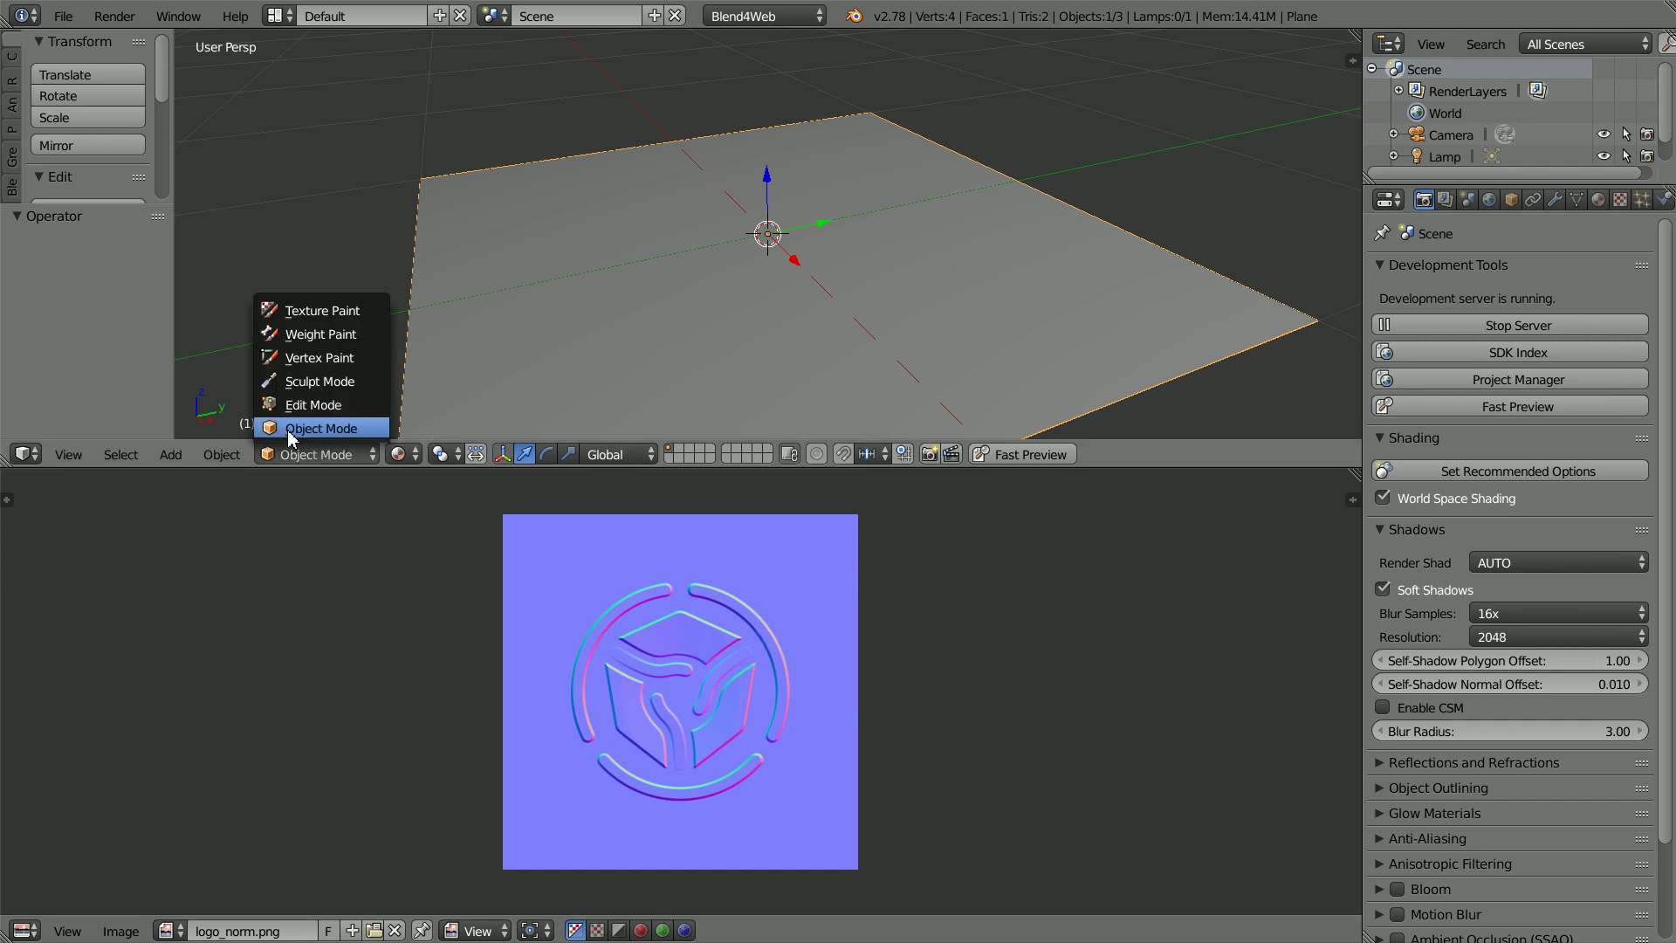
{"action": "left_click", "coordinate": [305, 408]}
{"action": "left_click", "coordinate": [219, 455]}
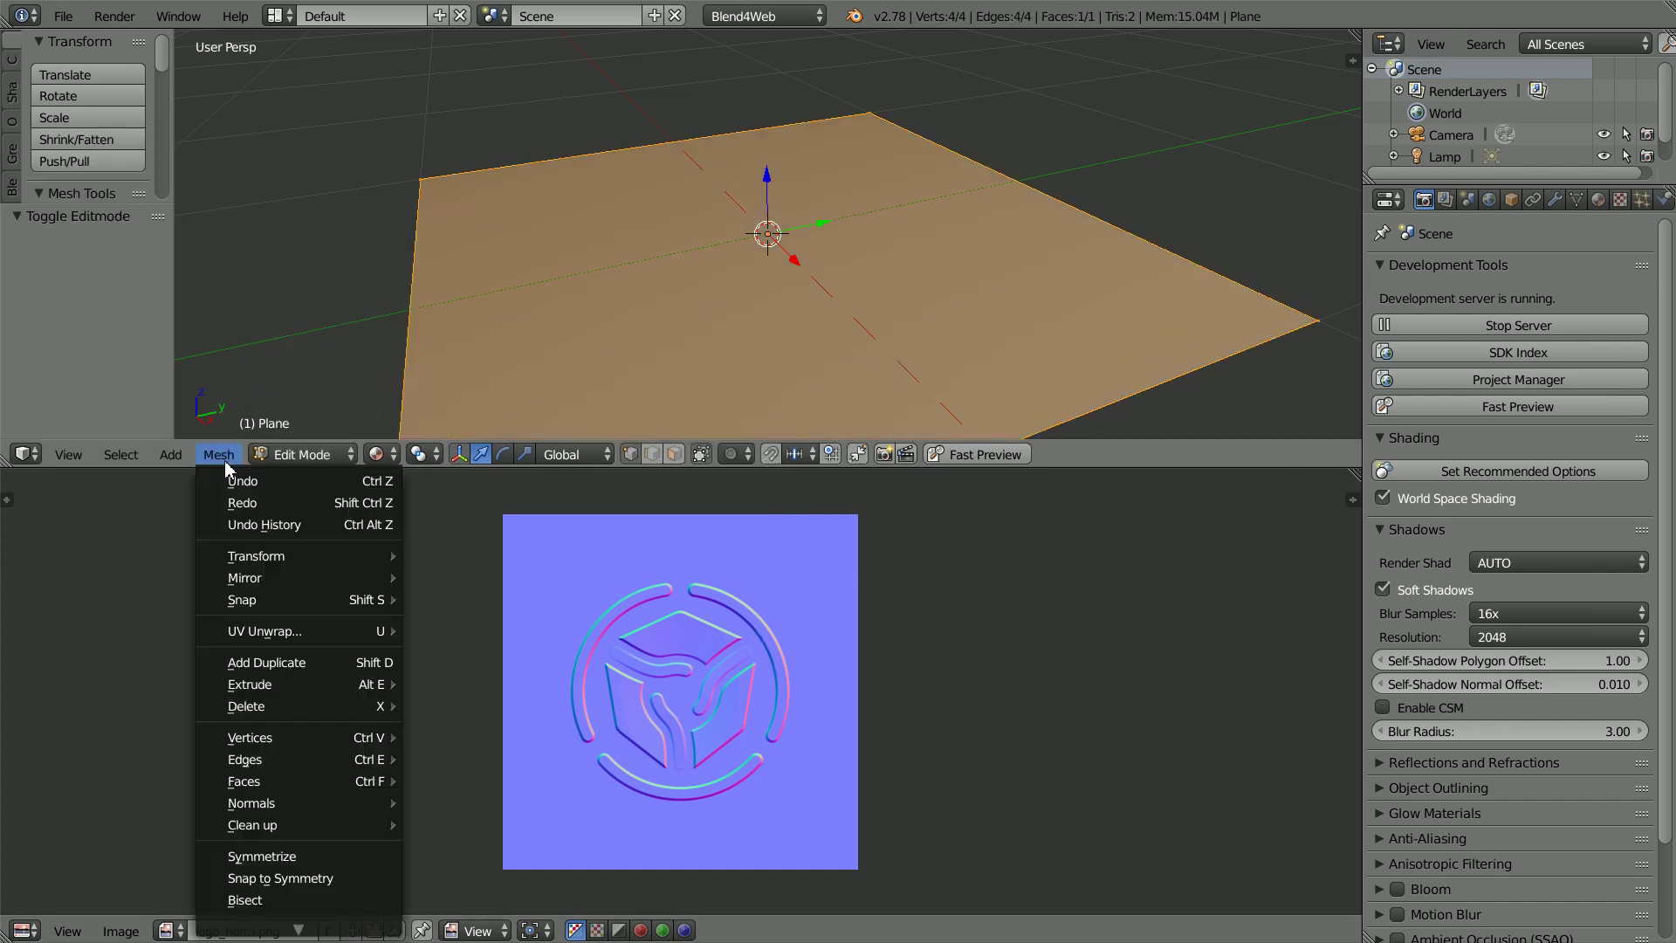
{"action": "mouse_move", "coordinate": [249, 630]}
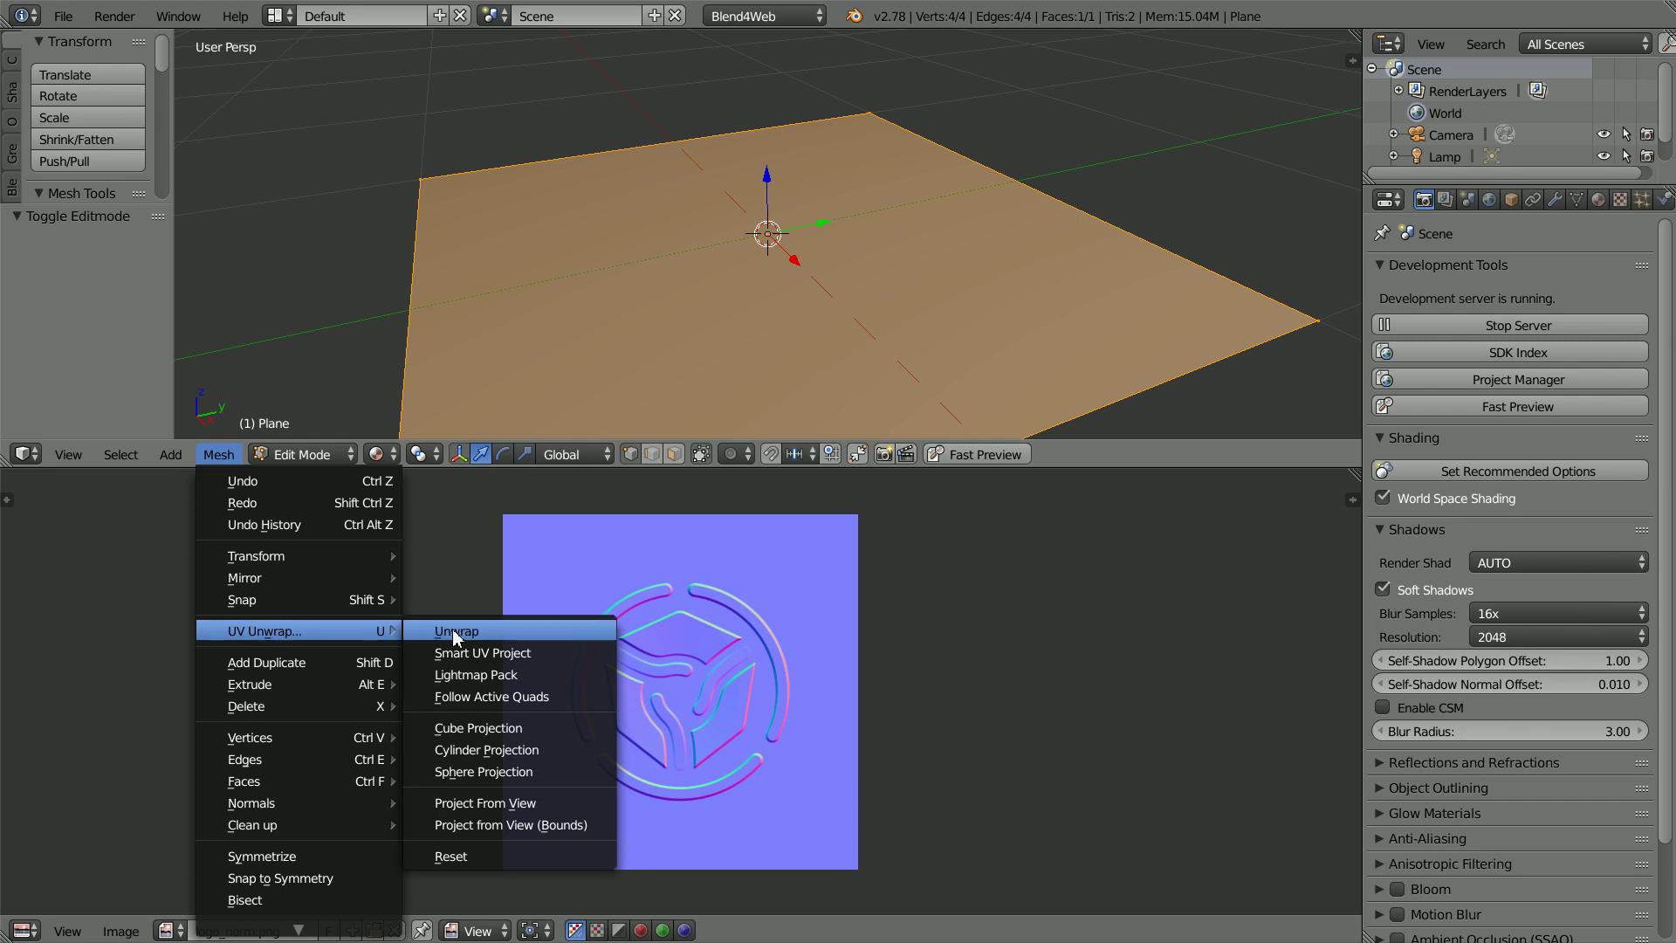
{"action": "left_click", "coordinate": [502, 632]}
{"action": "left_click", "coordinate": [291, 456]}
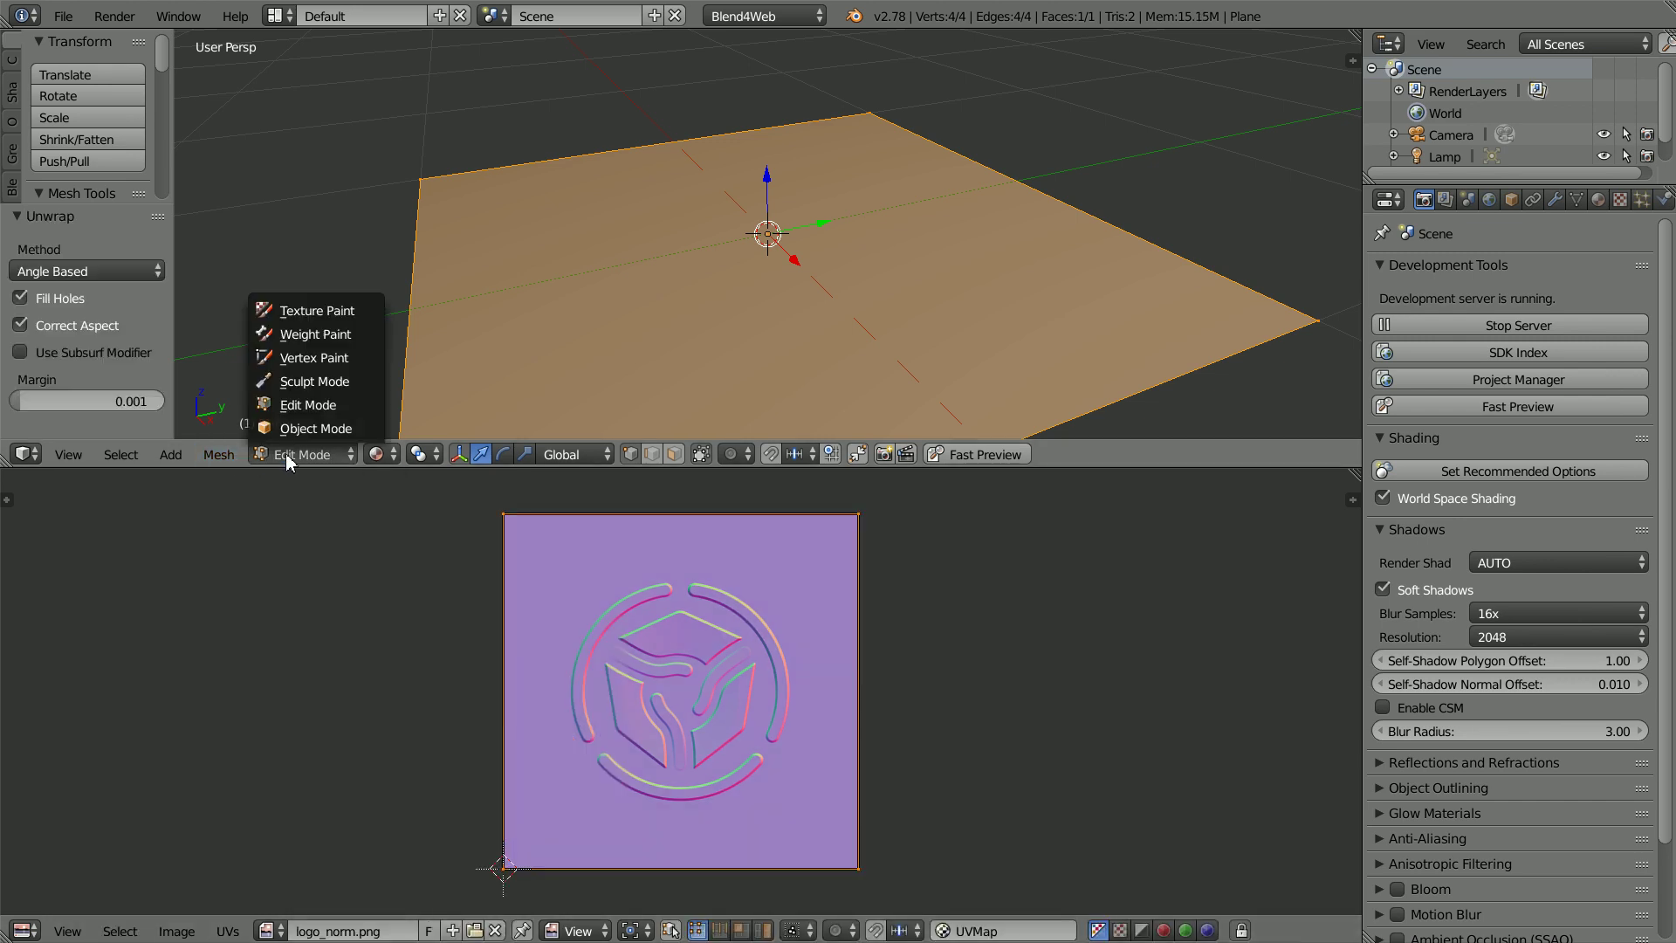
{"action": "left_click", "coordinate": [297, 429]}
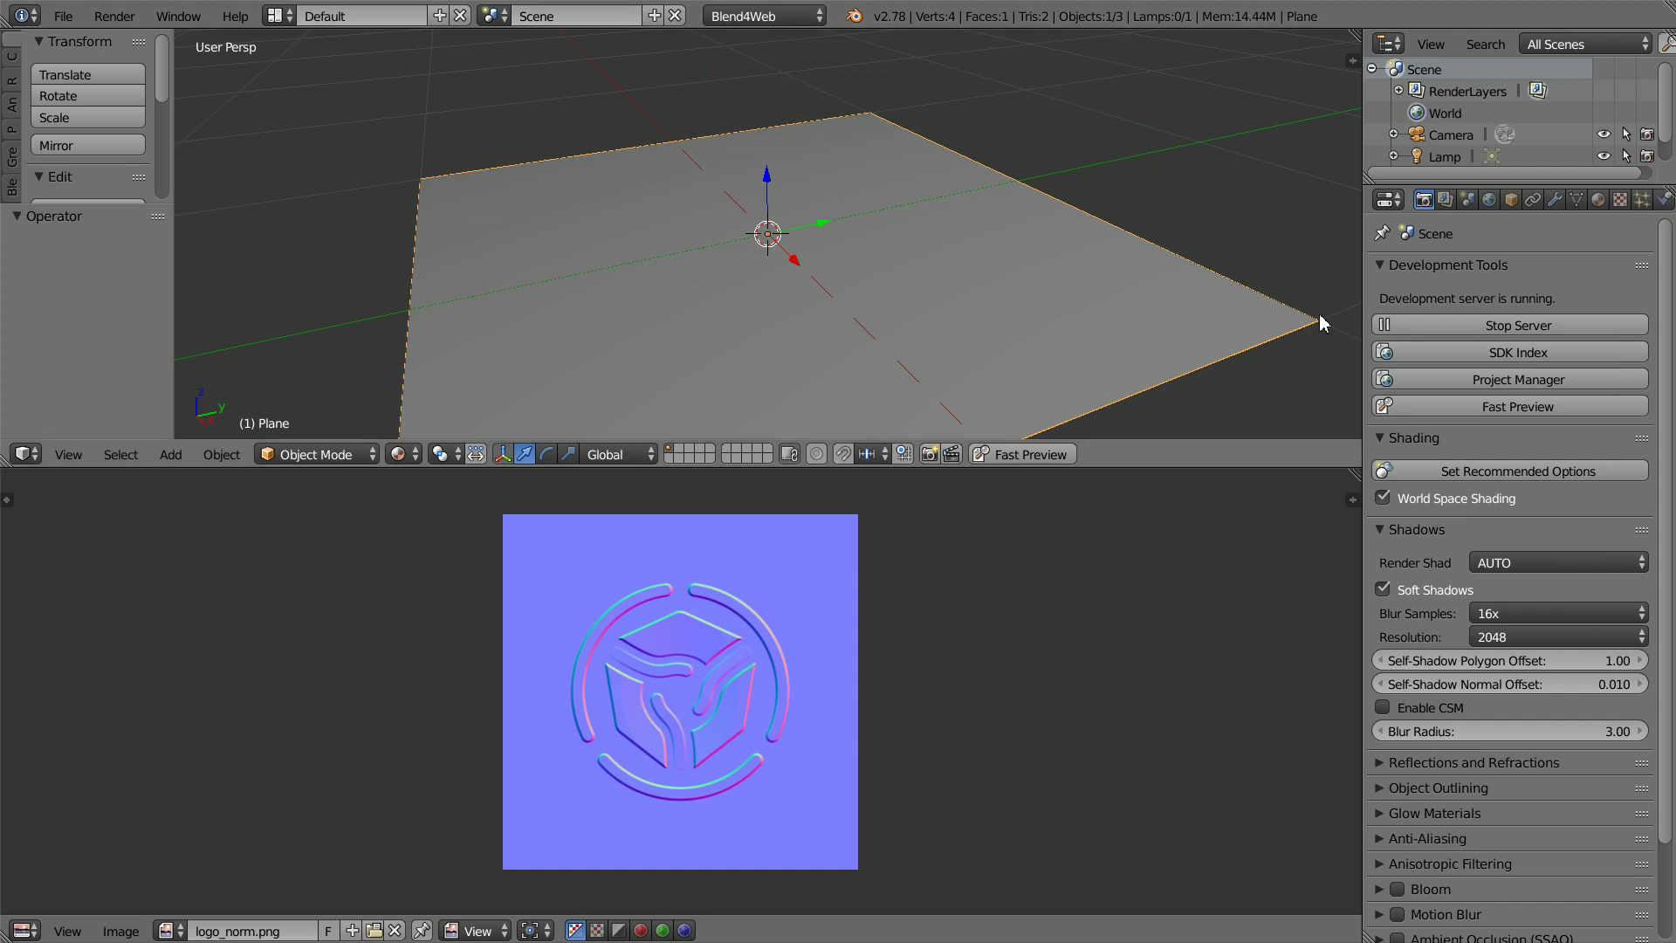
Step: Create a new material with a new texture on the plane, and set the texture preview to Both
{"action": "left_click", "coordinate": [1599, 200]}
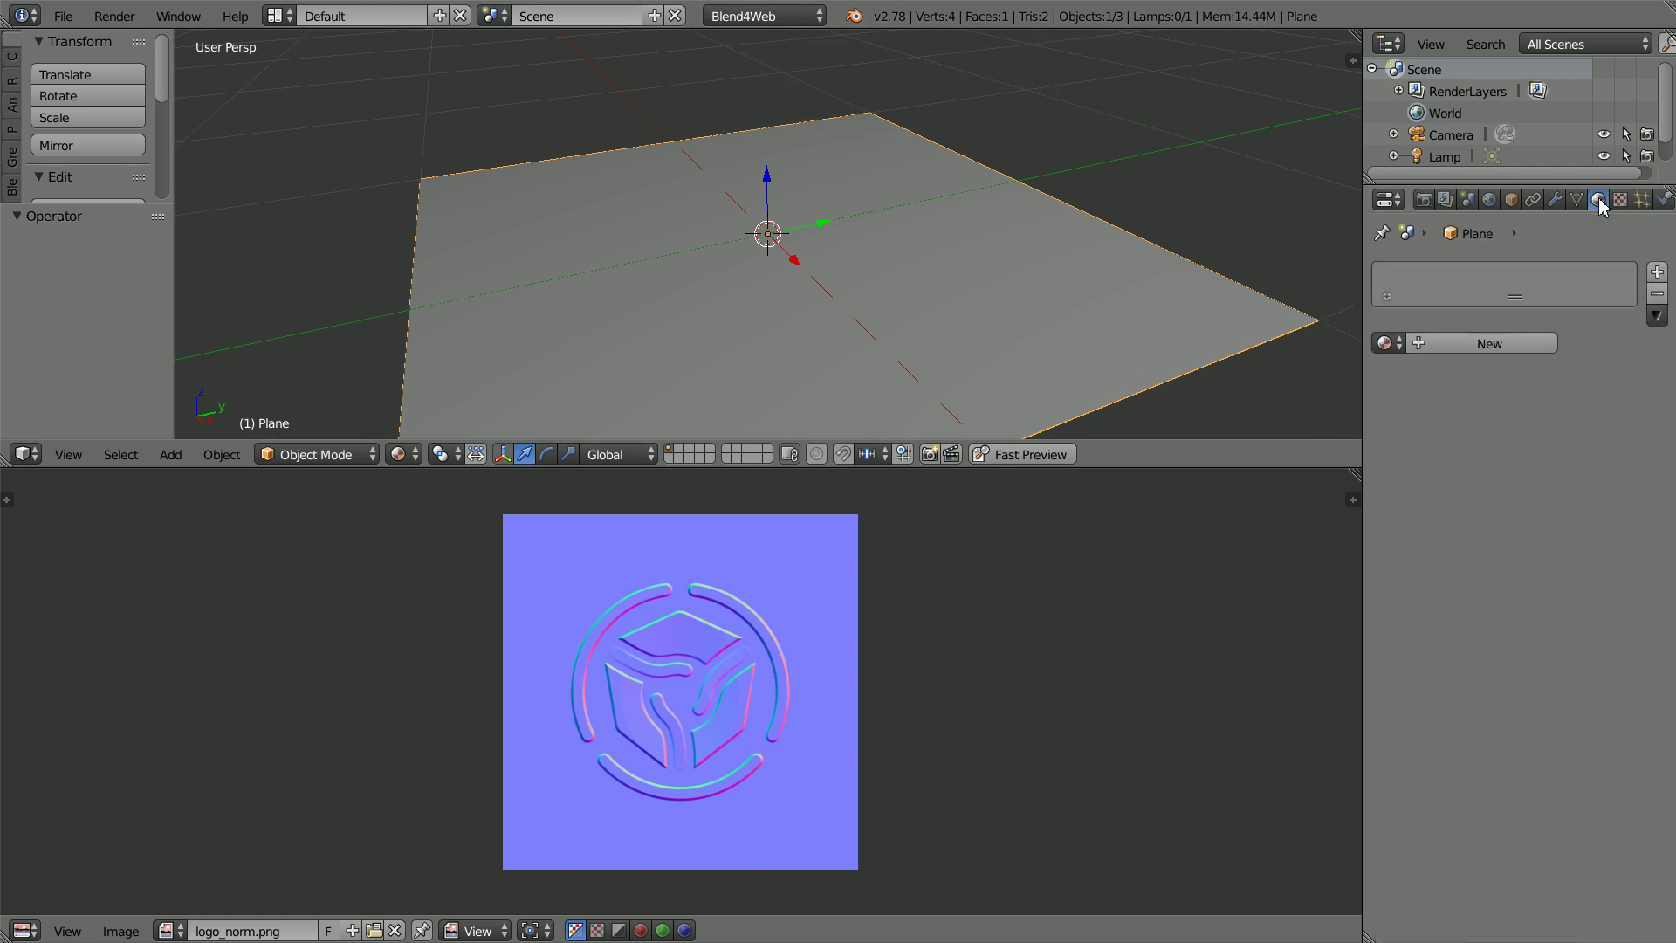
{"action": "left_click", "coordinate": [1515, 345]}
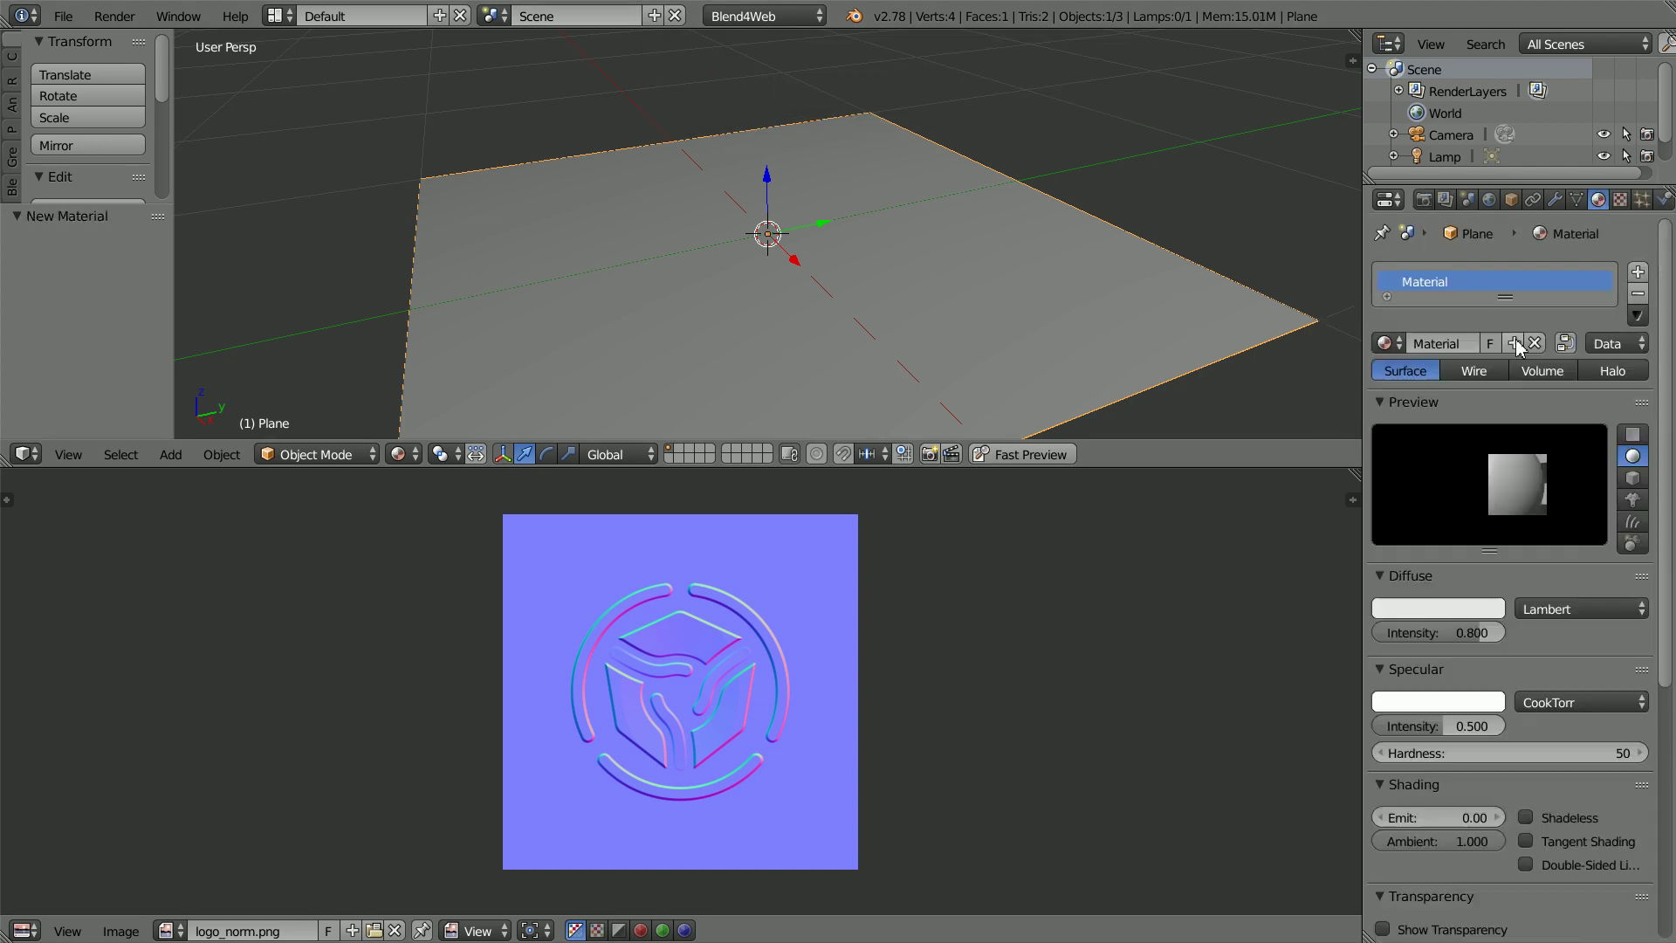
{"action": "left_click", "coordinate": [1621, 201]}
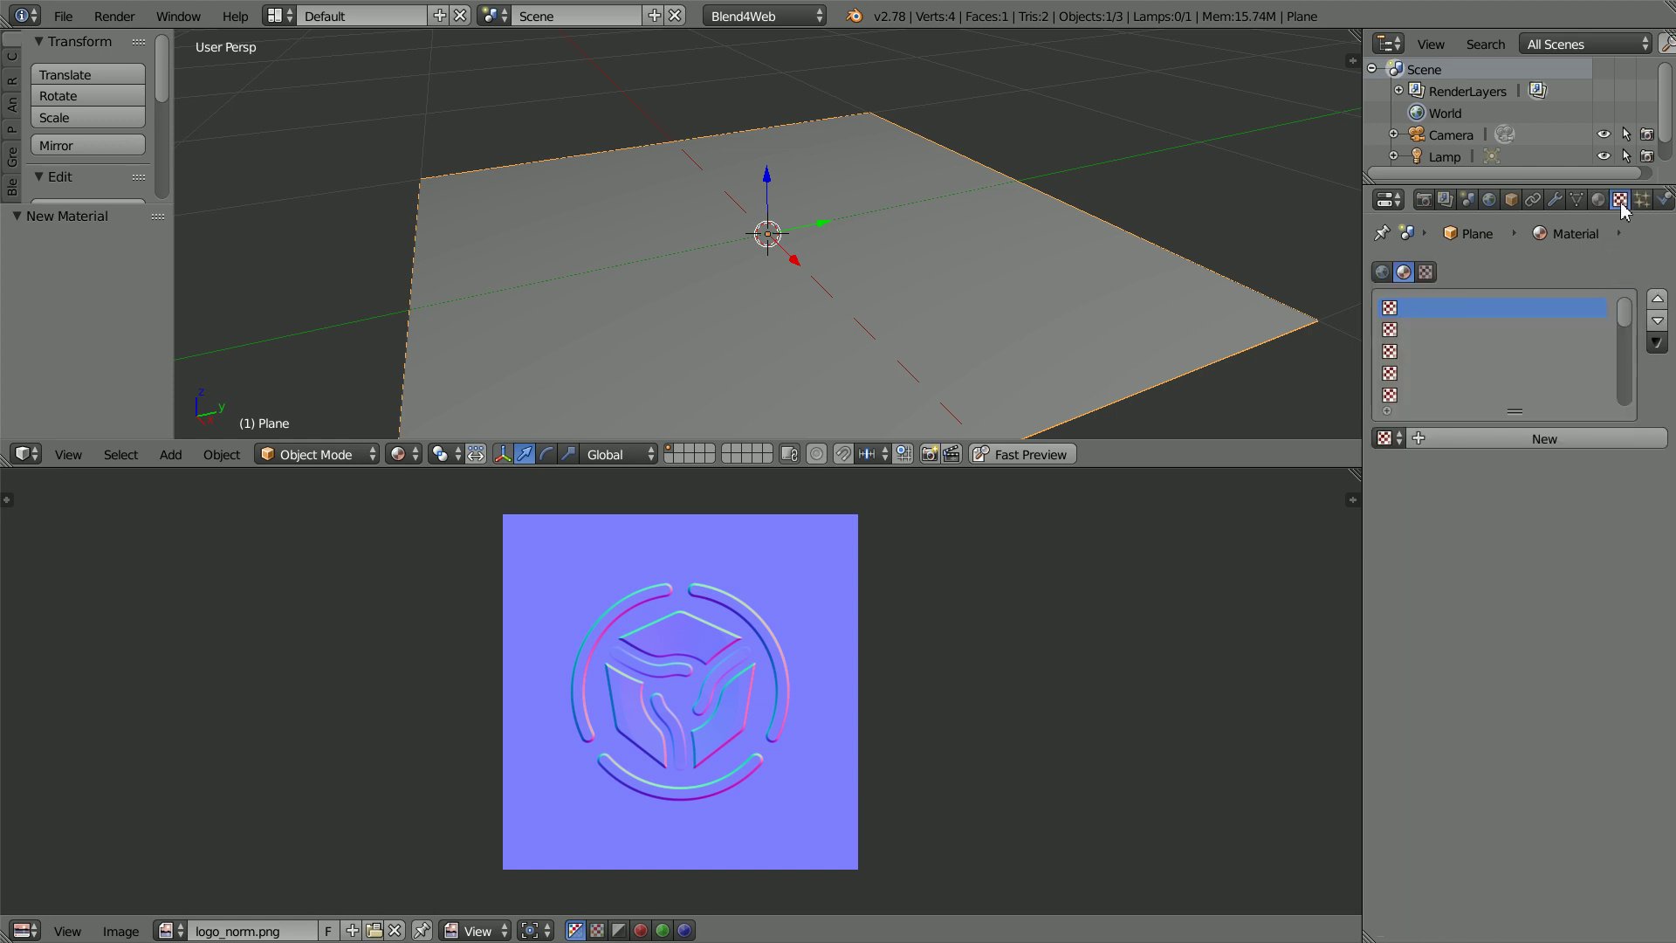
{"action": "left_click", "coordinate": [1586, 440]}
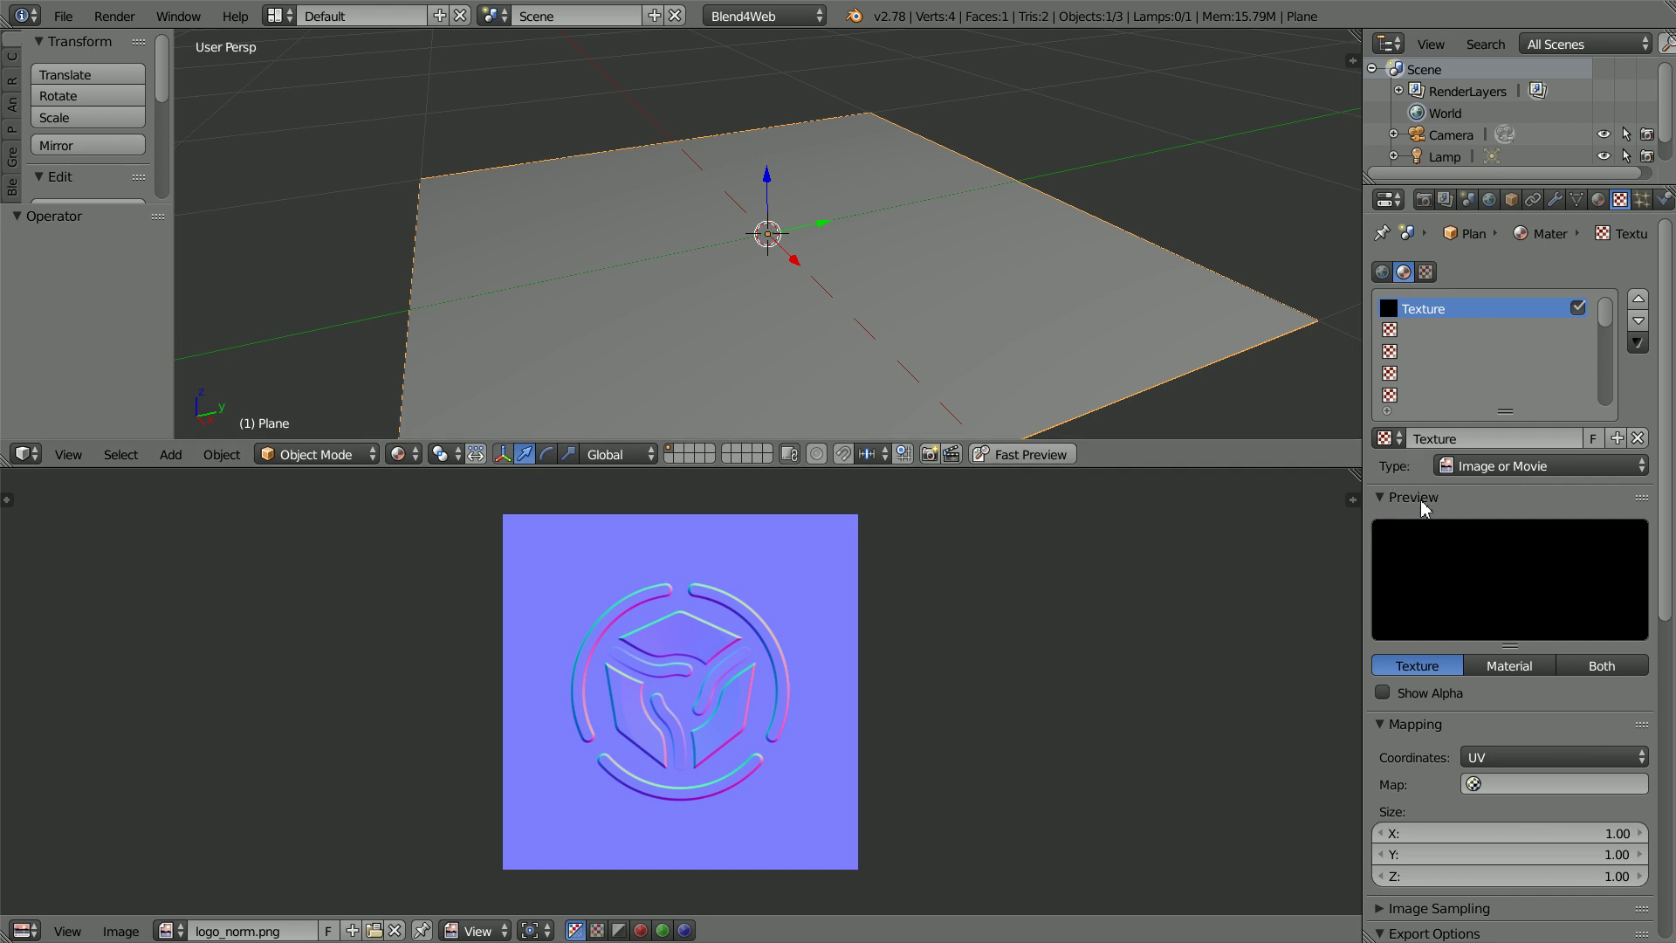
{"action": "left_click", "coordinate": [1603, 667]}
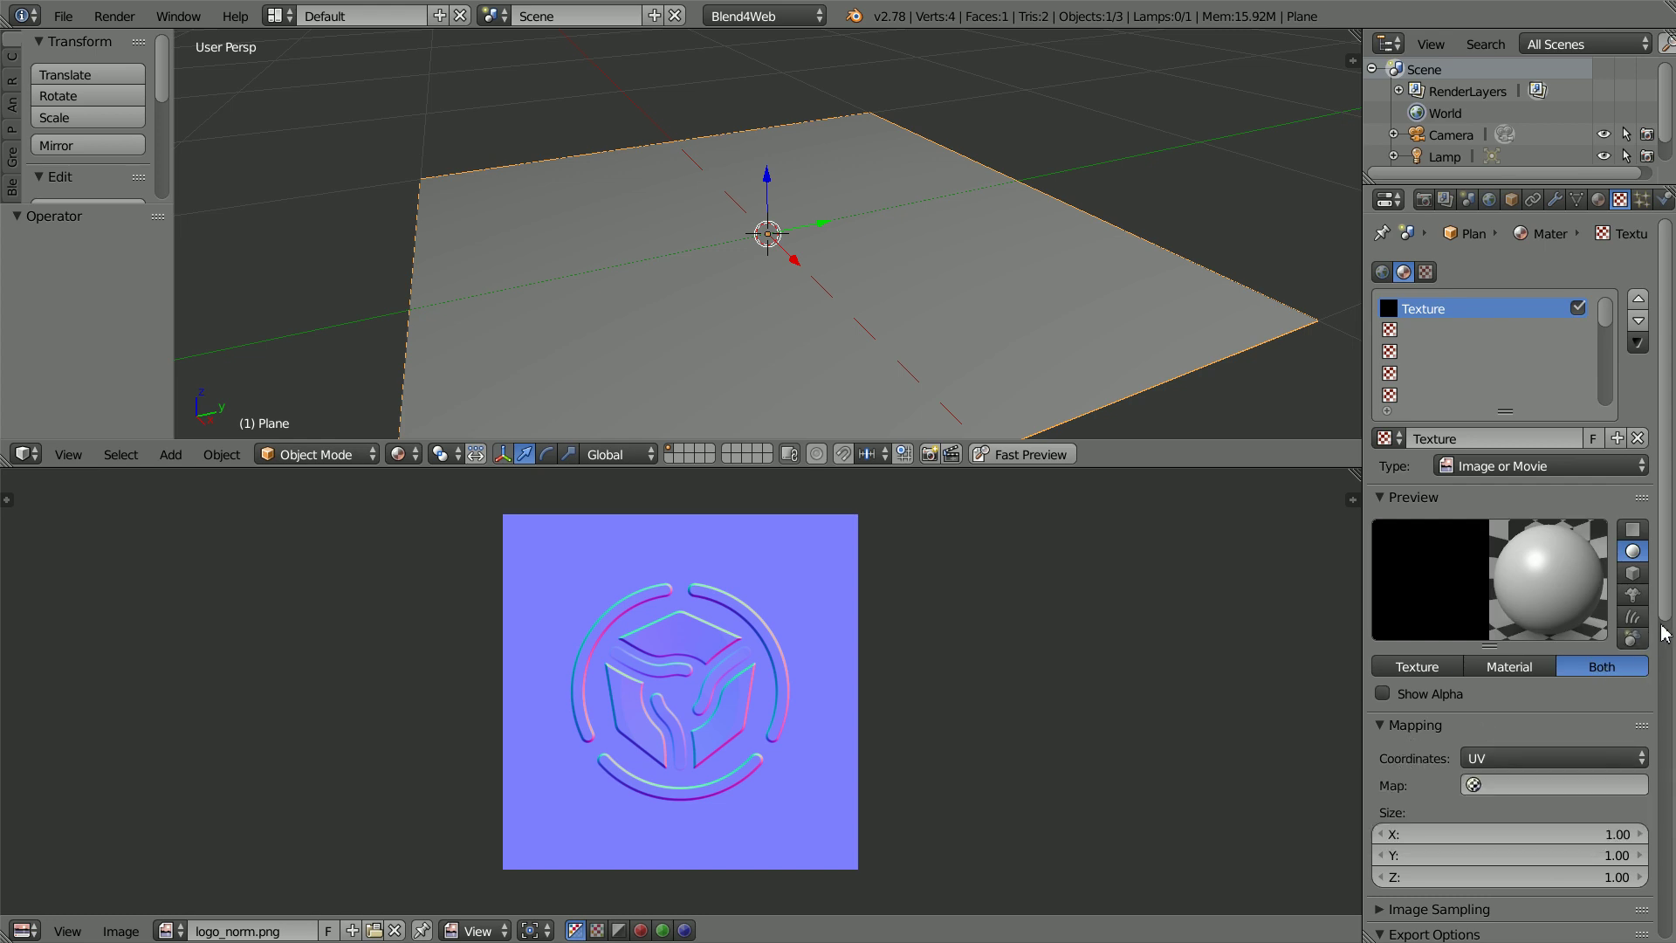
Step: Assign the already loaded logo_norm.png as the texture's image
{"action": "scroll", "coordinate": [1666, 623], "scroll_direction": "down", "scroll_amount": 10}
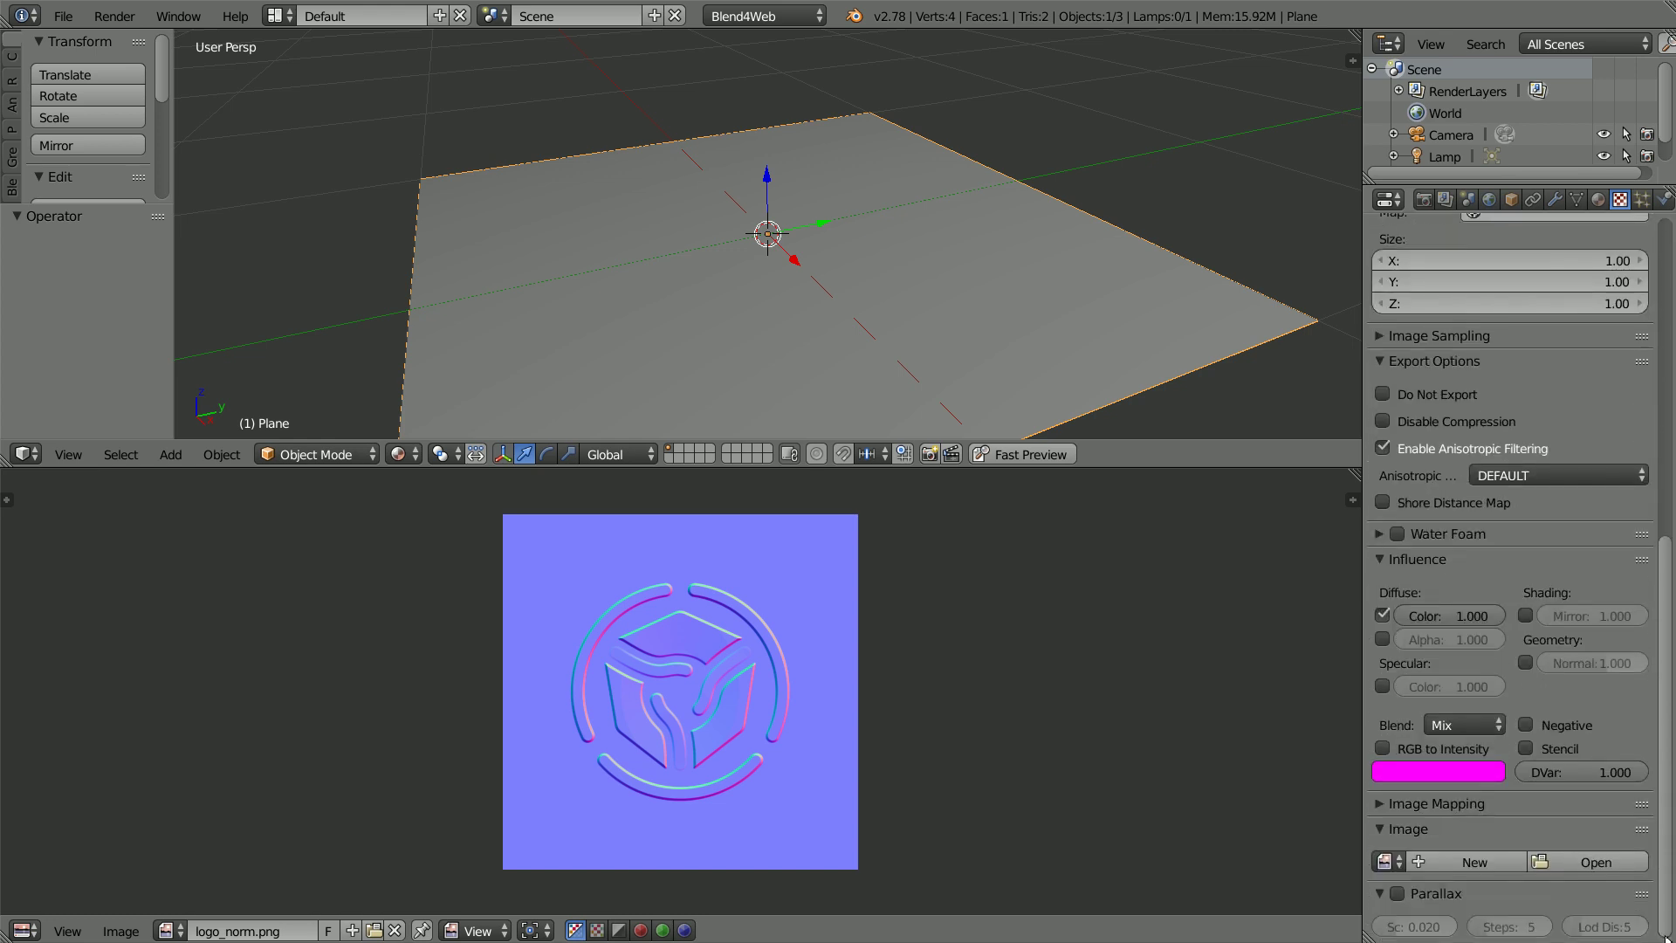
{"action": "left_click", "coordinate": [1391, 856]}
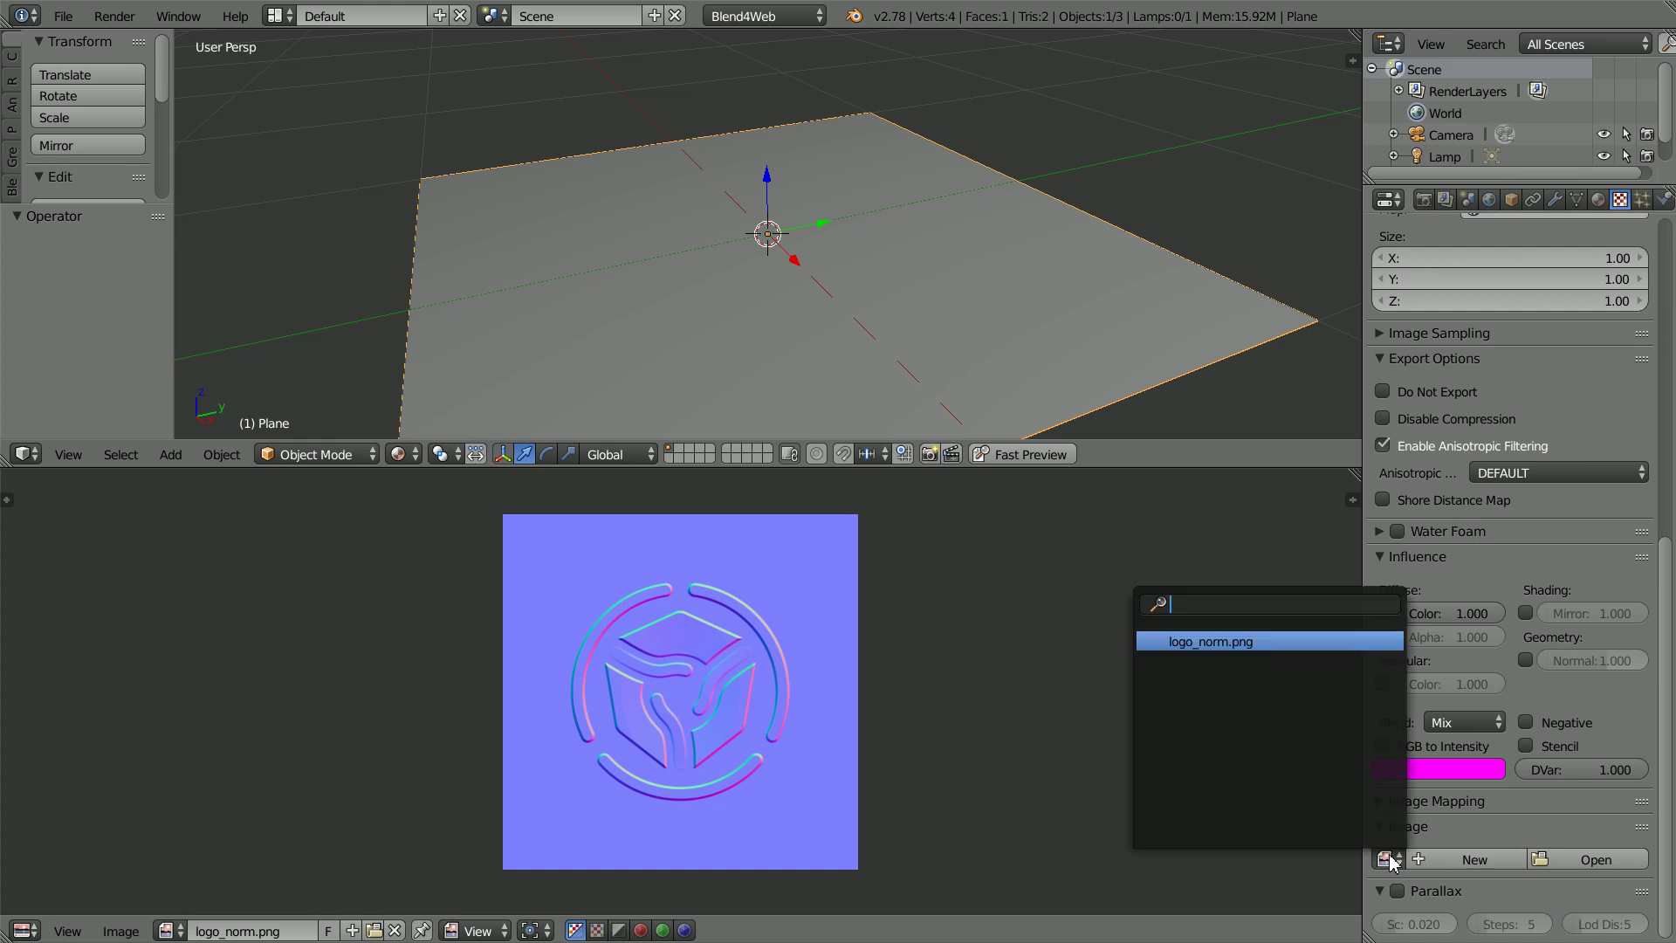
{"action": "left_click", "coordinate": [1265, 642]}
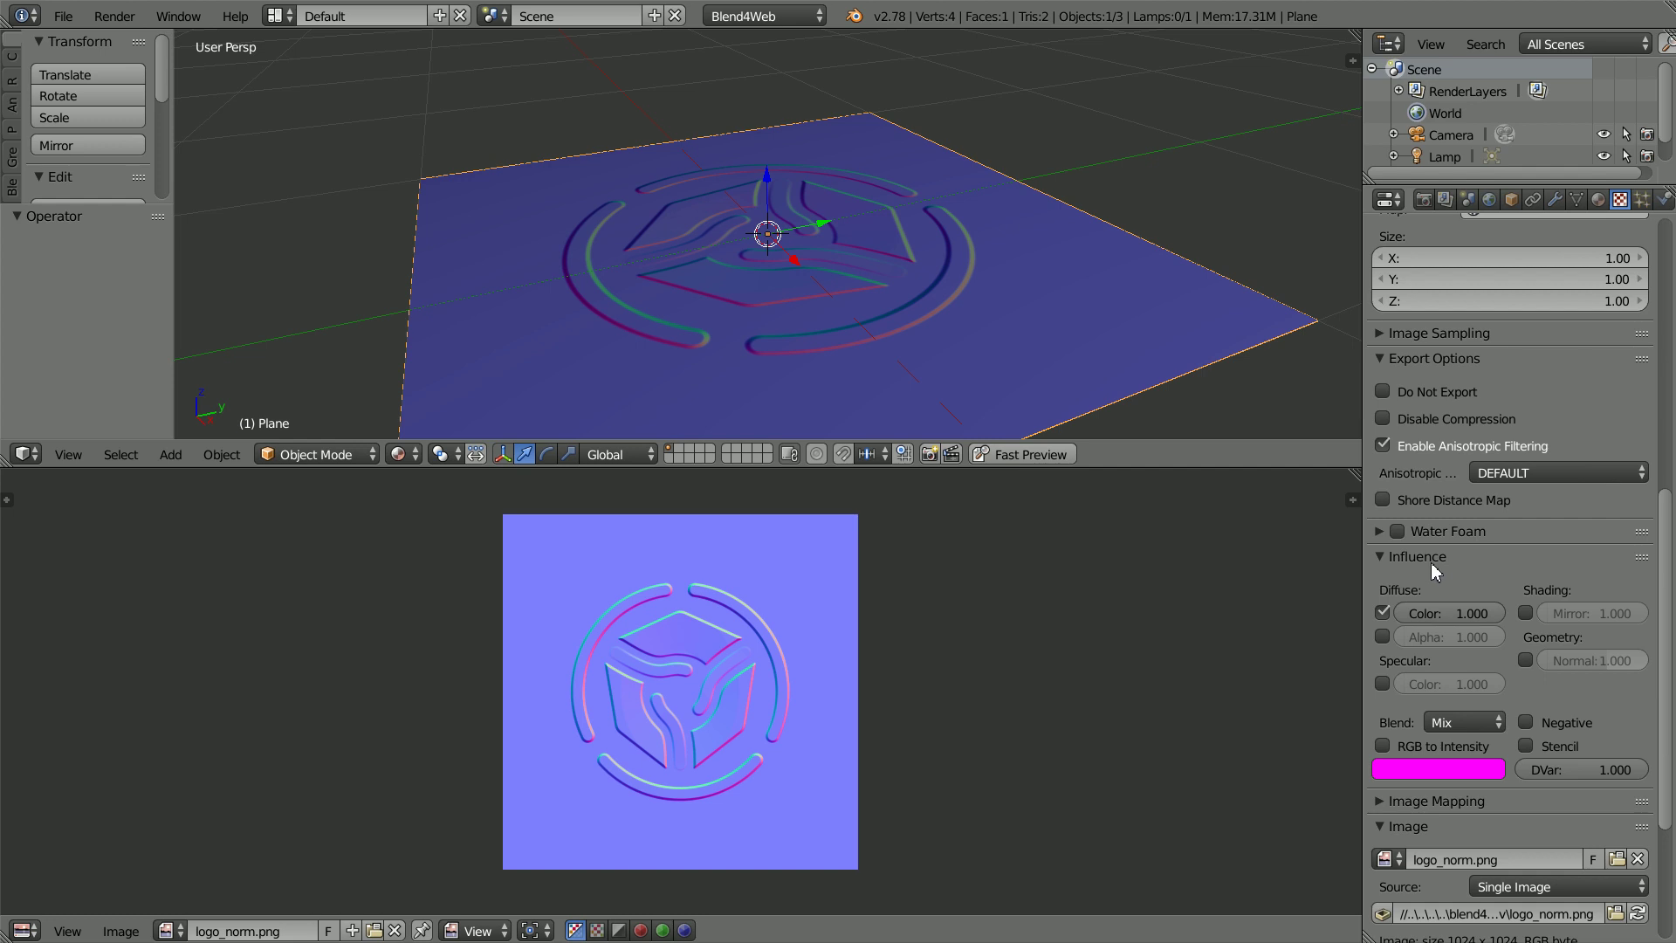
Step: Turn off the texture's diffuse Color influence, enable its Normal influence, and mark the image as a Normal Map in Image Sampling
{"action": "left_click", "coordinate": [1384, 614]}
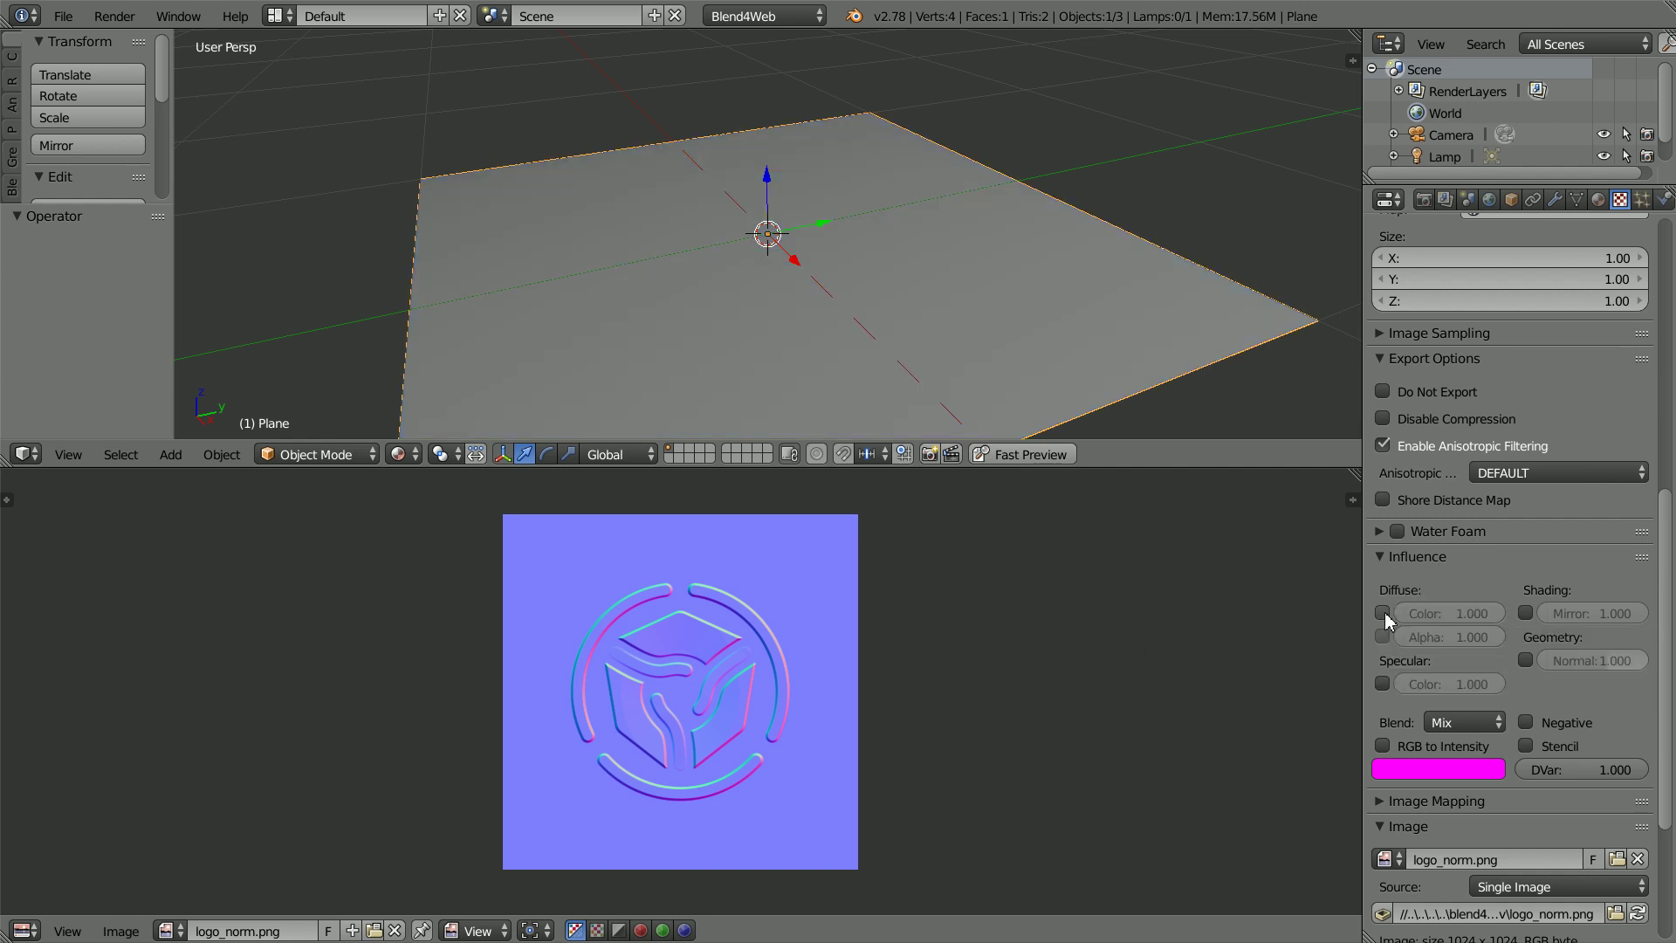
{"action": "left_click", "coordinate": [1527, 662]}
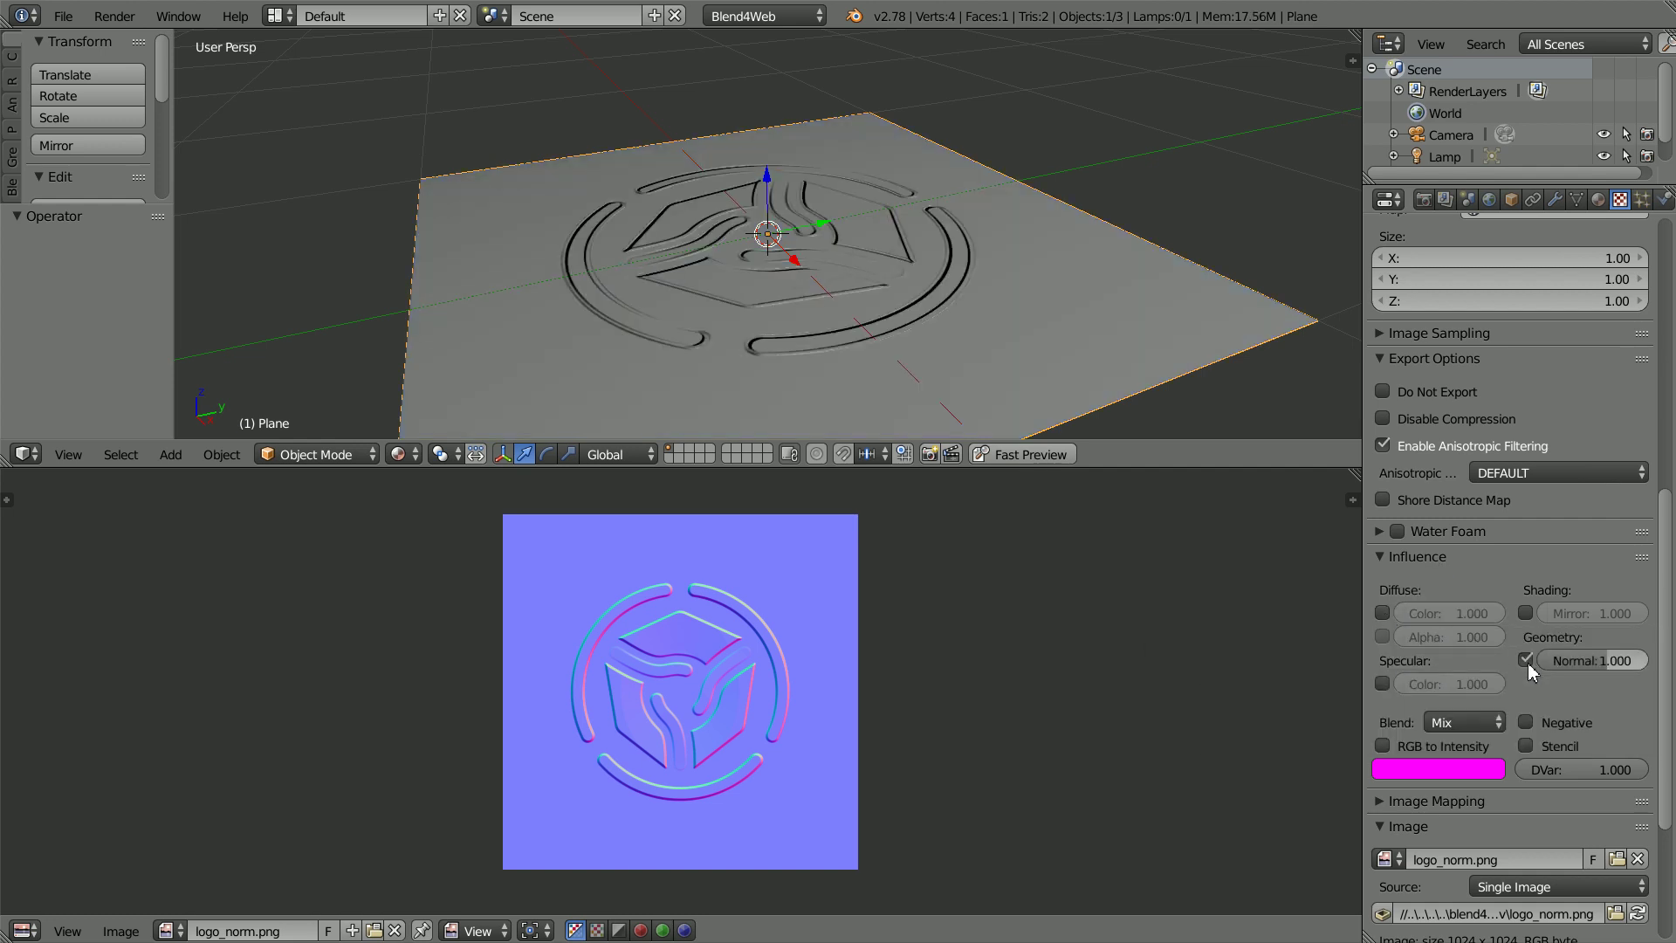
{"action": "left_click", "coordinate": [1381, 333]}
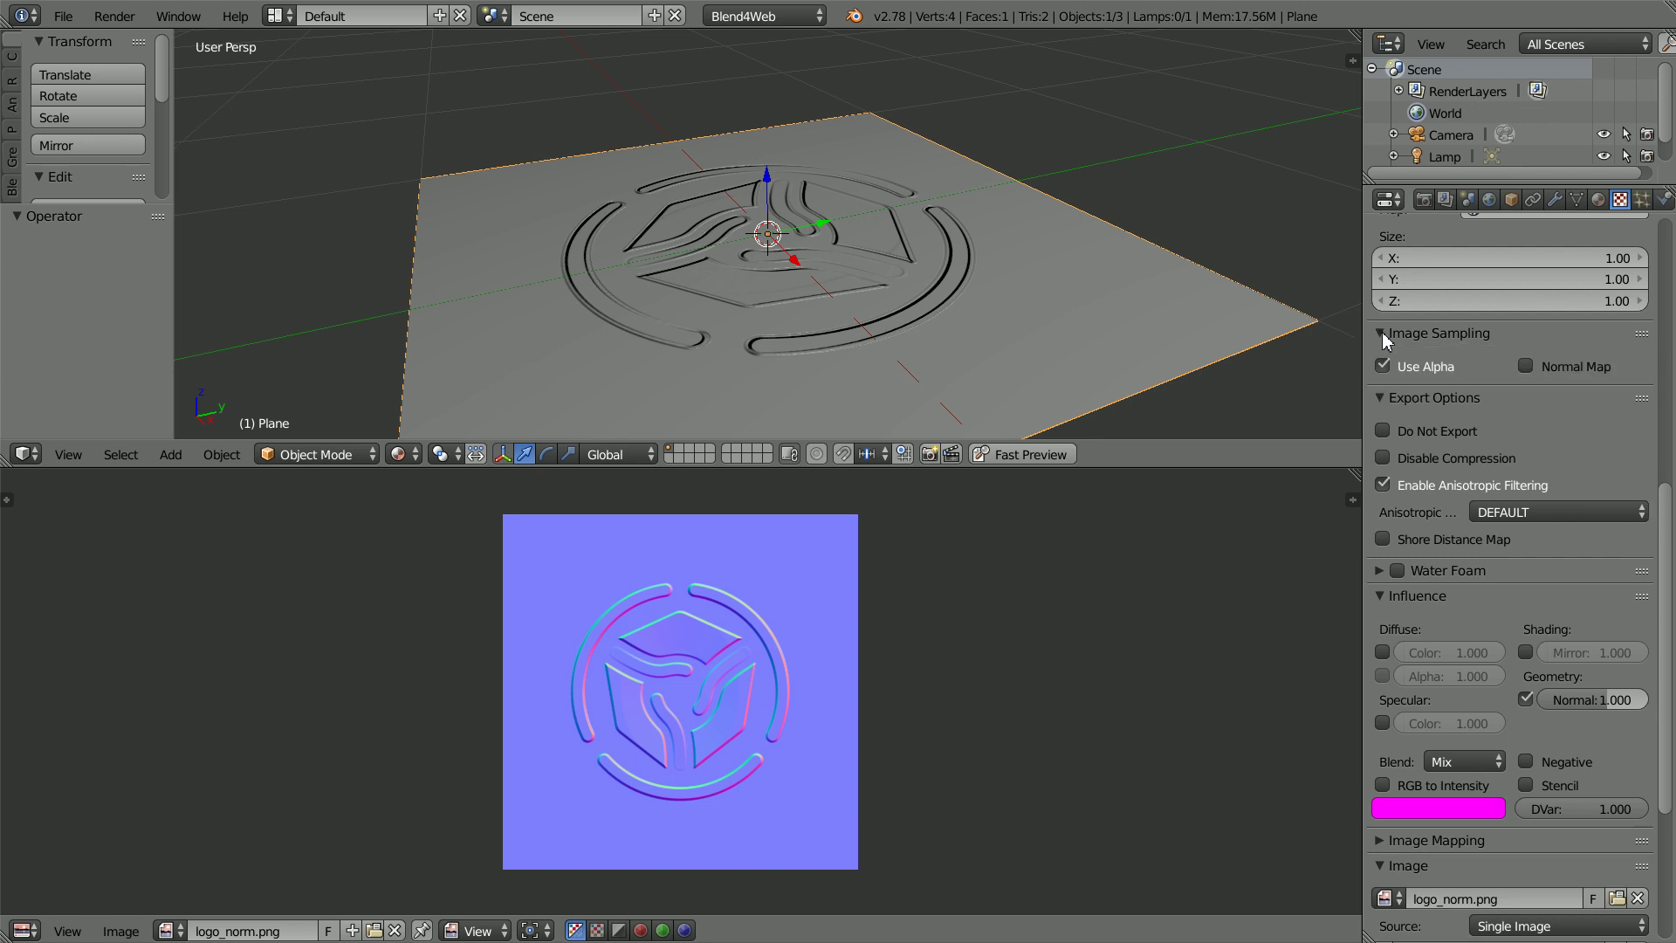
{"action": "left_click", "coordinate": [1527, 368]}
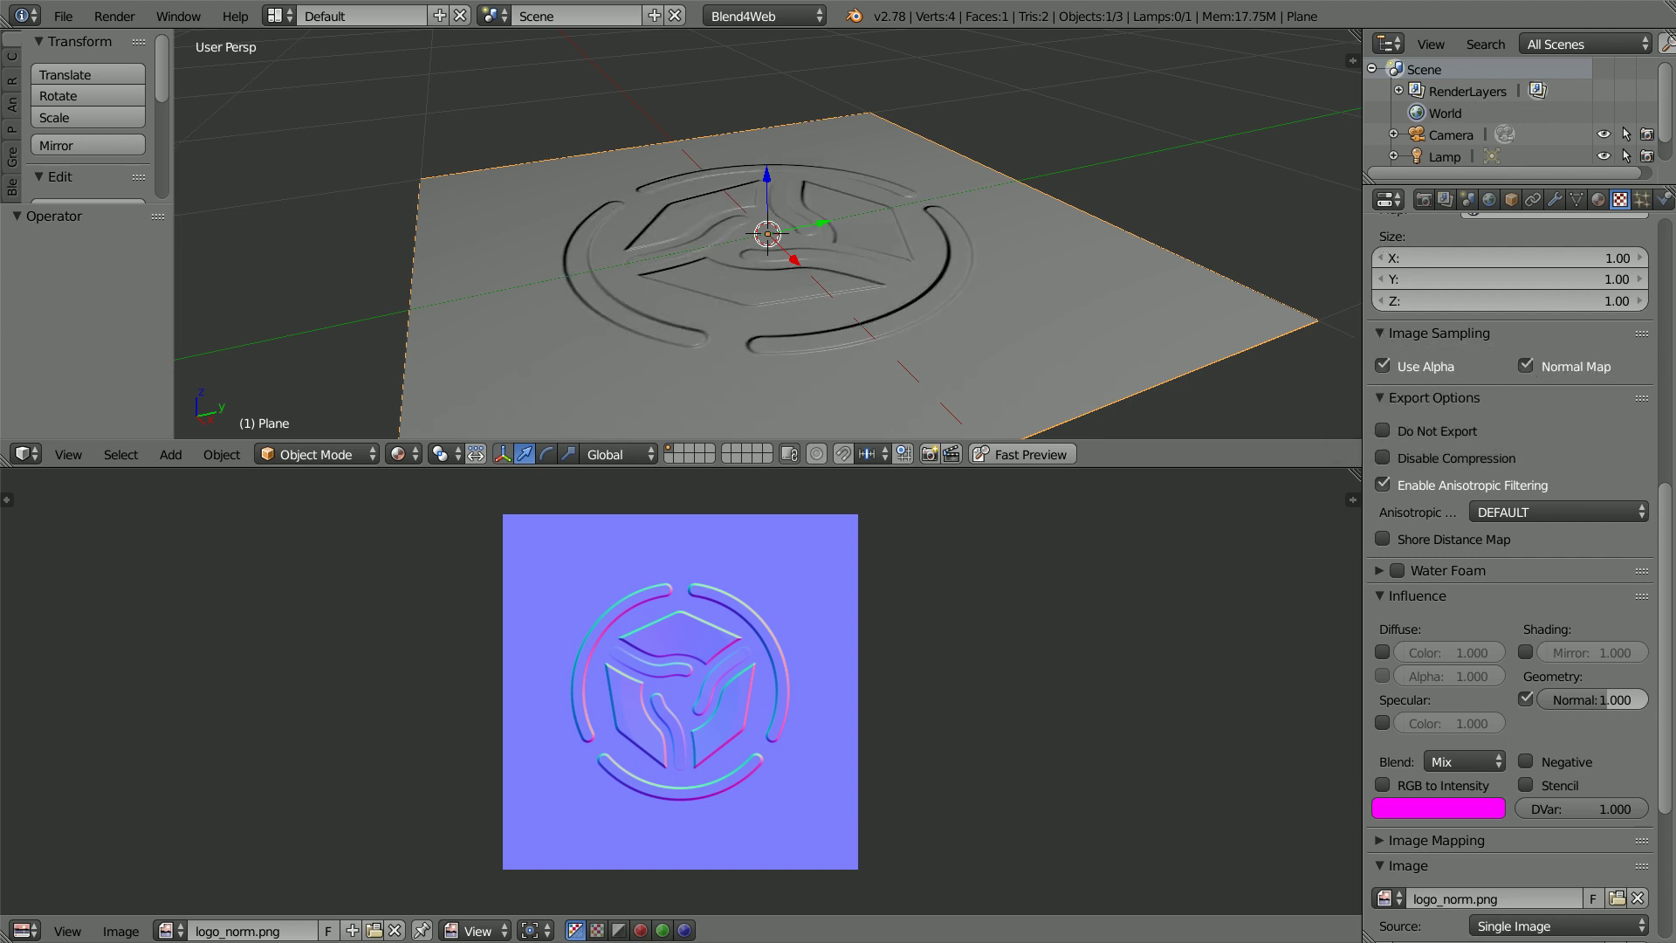
Step: Change the plane material's diffuse color to red
{"action": "left_click", "coordinate": [1600, 200]}
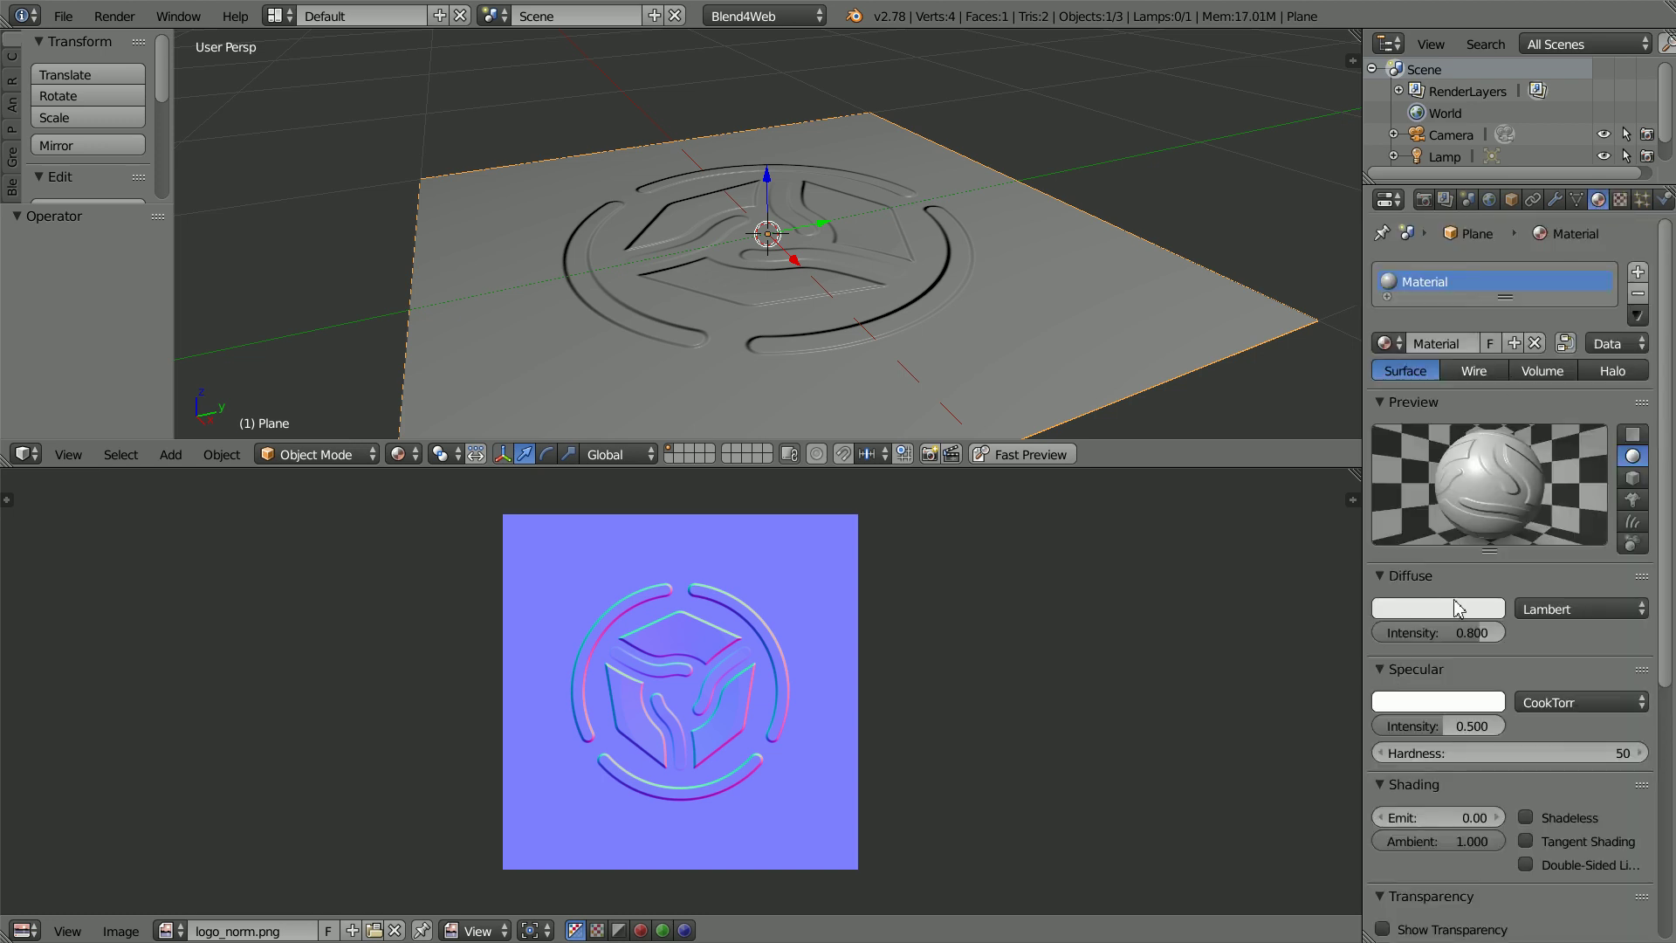
{"action": "left_click", "coordinate": [1458, 609]}
{"action": "left_click_drag", "start_coordinate": [1430, 559], "coordinate": [1266, 580]}
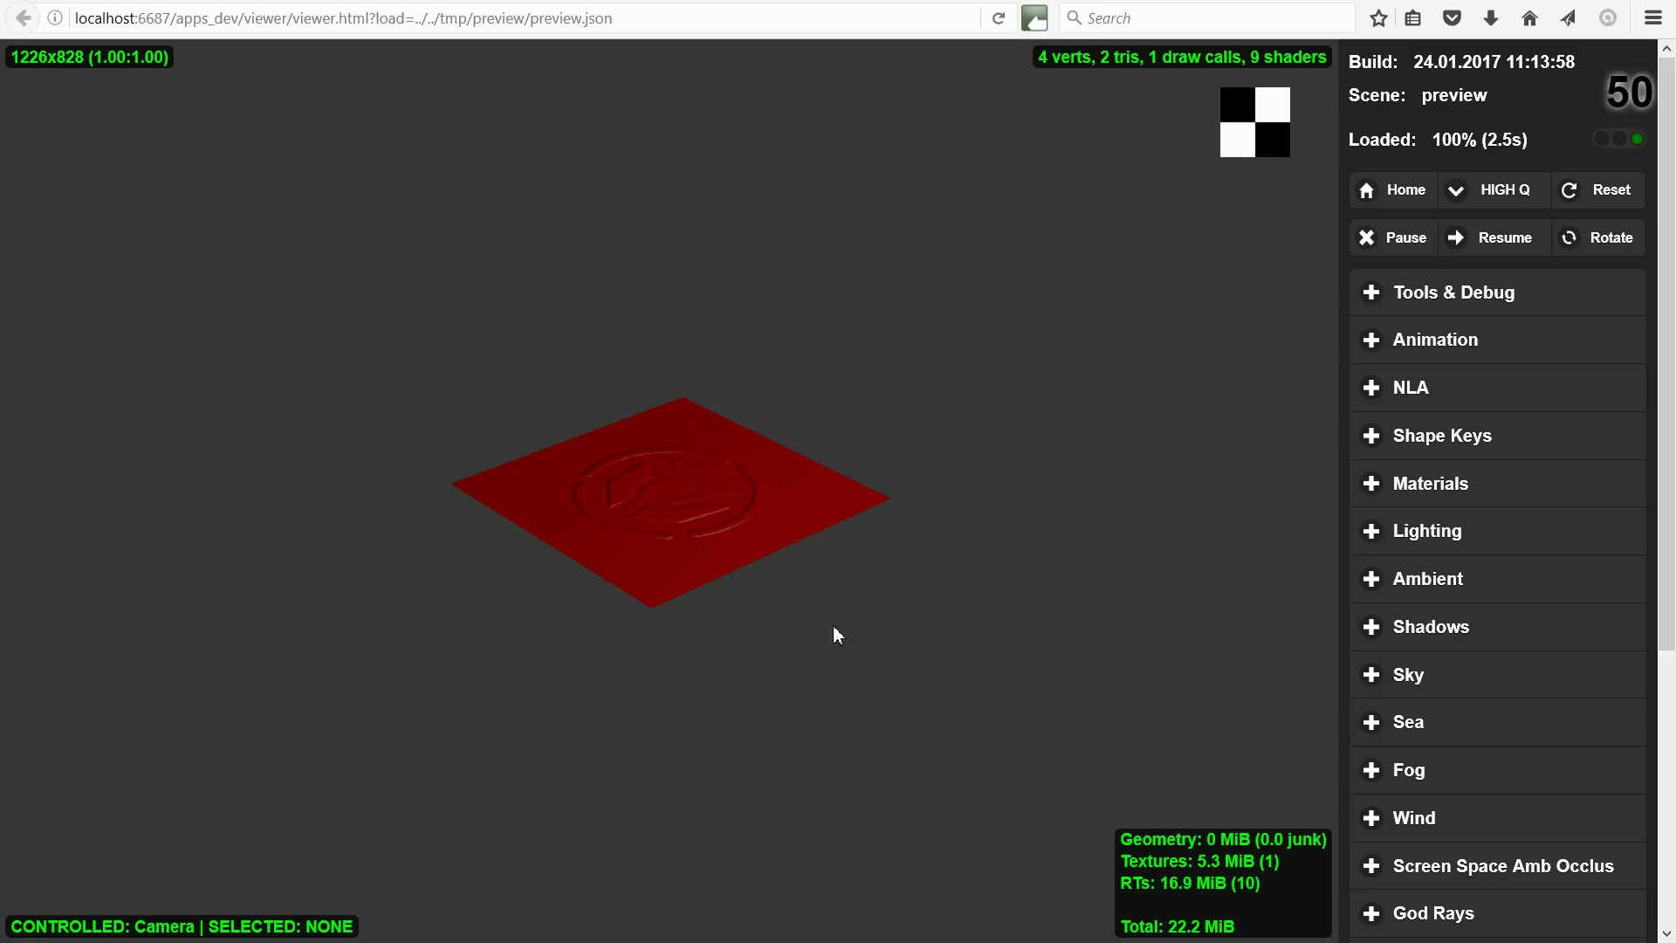
Step: Inspect the normal-mapped logo on the red plane up close and from different angles in the Blend4Web browser viewer
{"action": "scroll", "coordinate": [830, 642], "scroll_direction": "up", "scroll_amount": 5}
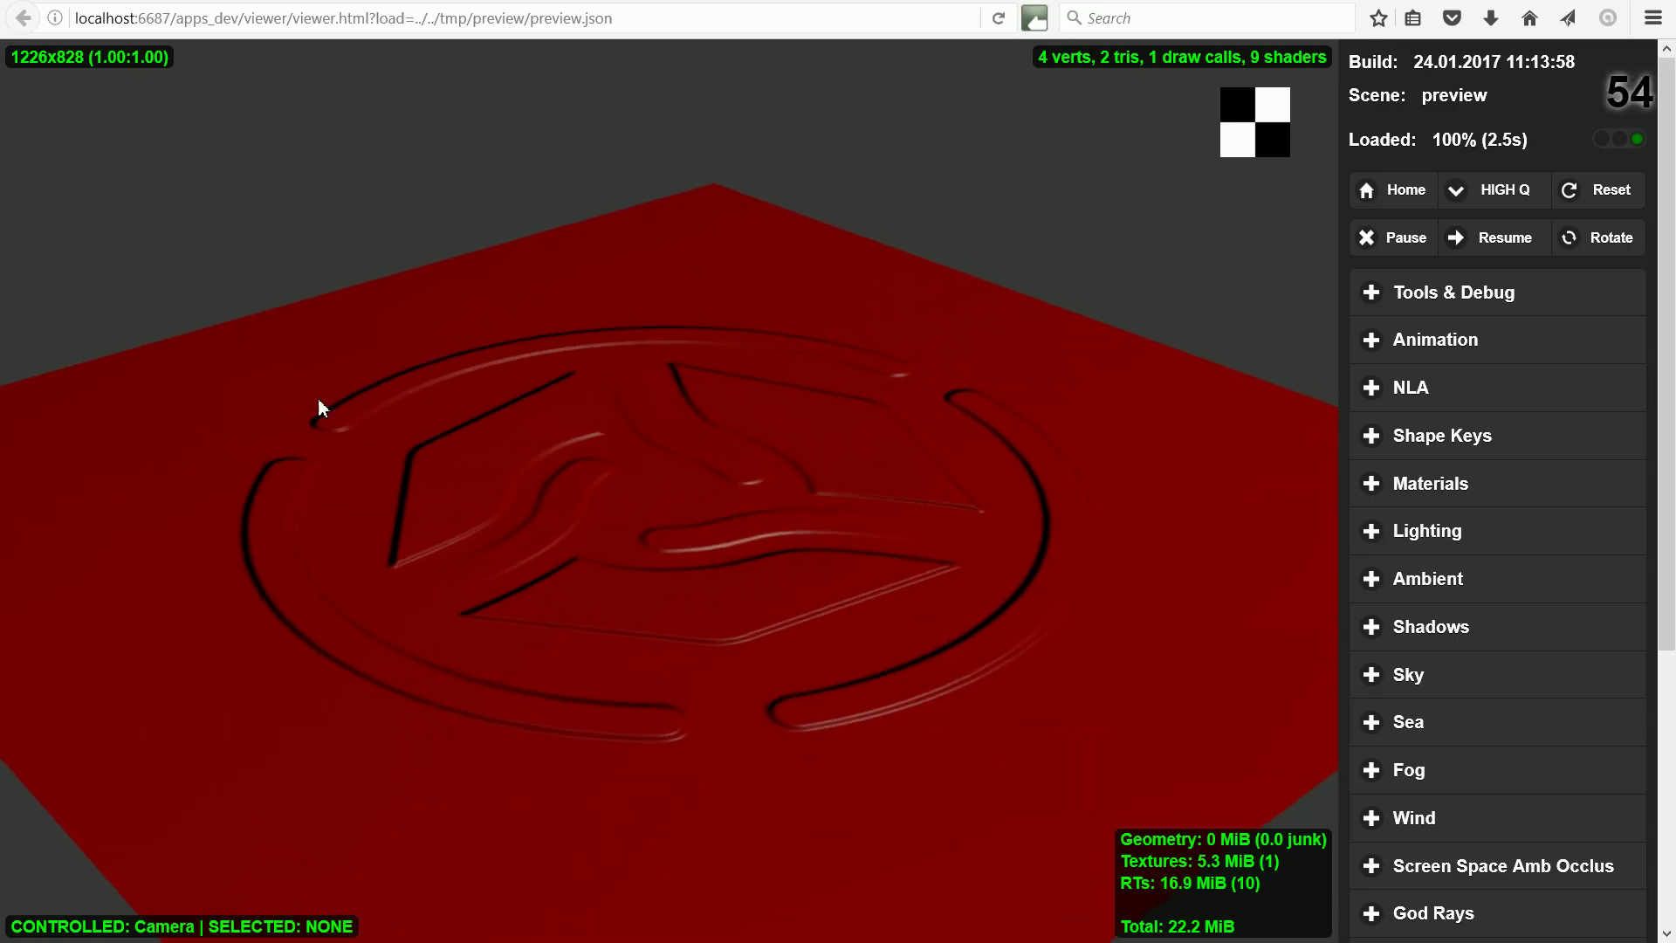
{"action": "left_click", "coordinate": [385, 374]}
{"action": "left_click_drag", "start_coordinate": [385, 374], "coordinate": [704, 655]}
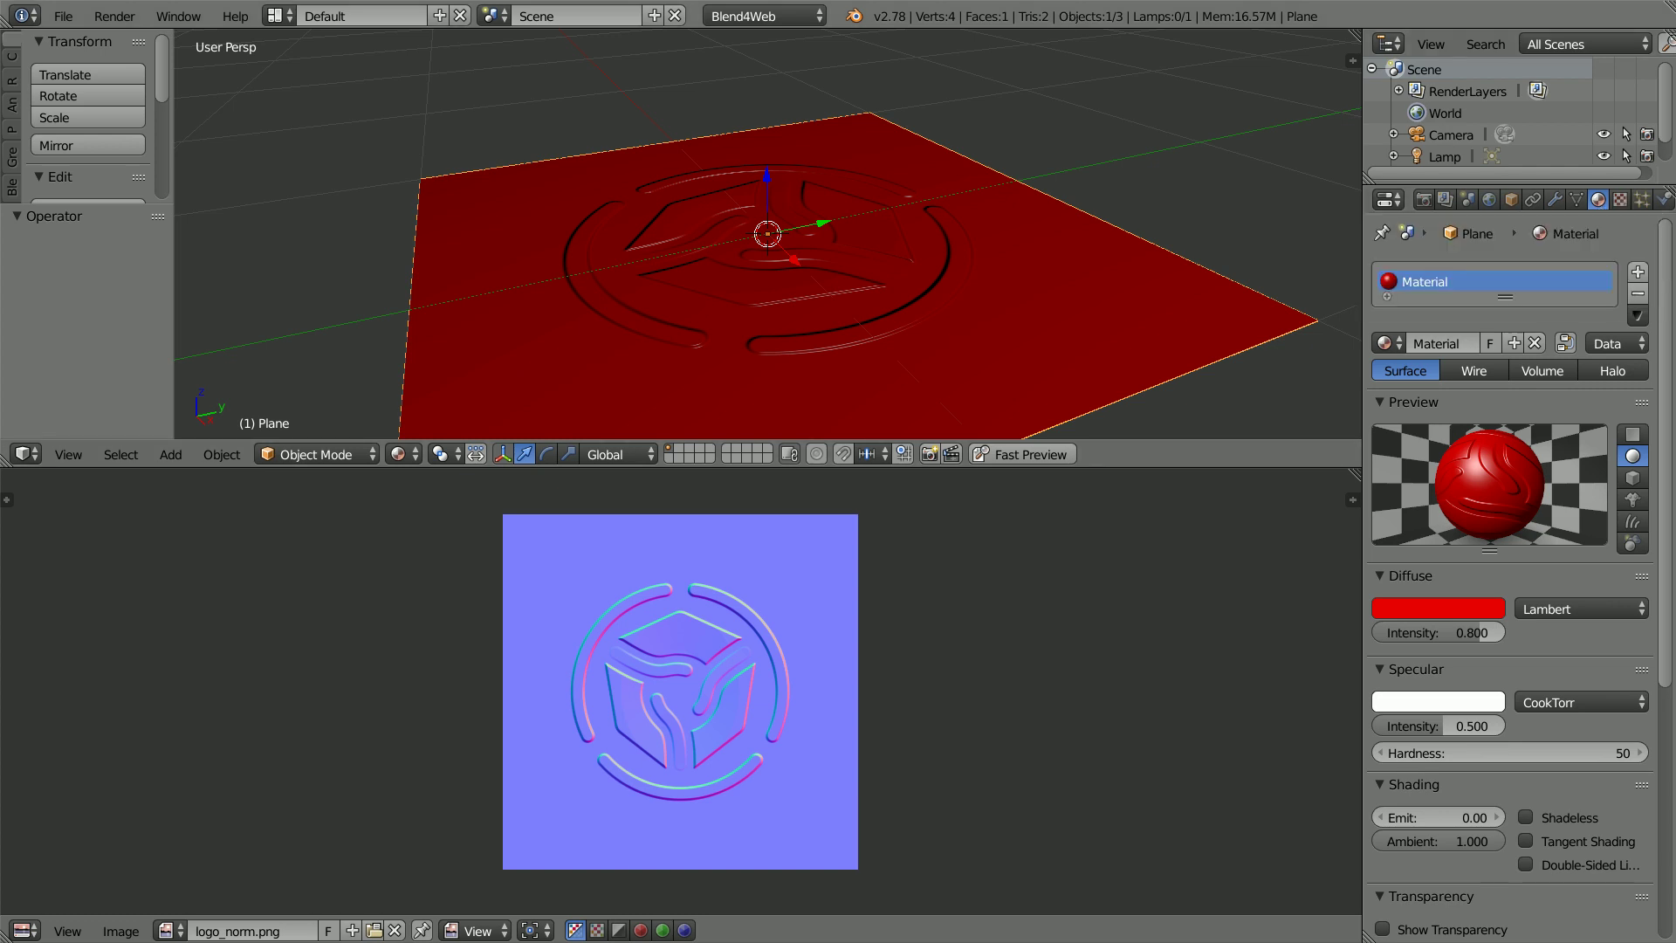
Step: Back in Blender, pack the texture image logo_norm.png into the blend file
{"action": "left_click", "coordinate": [1619, 200]}
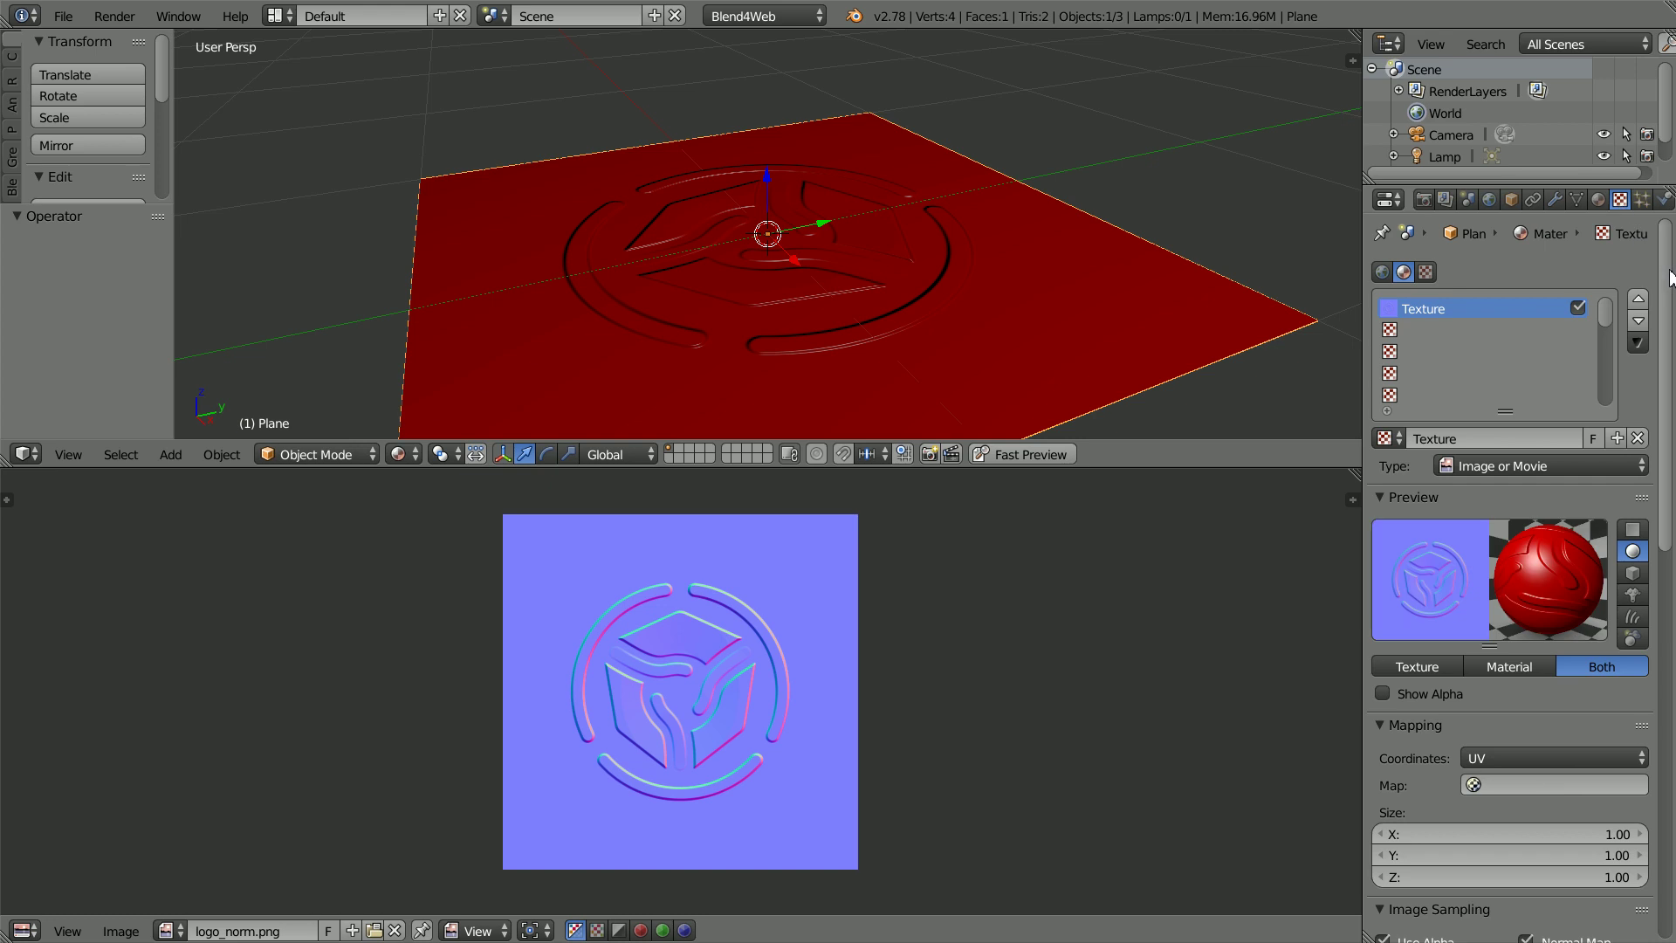
{"action": "scroll", "coordinate": [1515, 611], "scroll_direction": "down", "scroll_amount": 15}
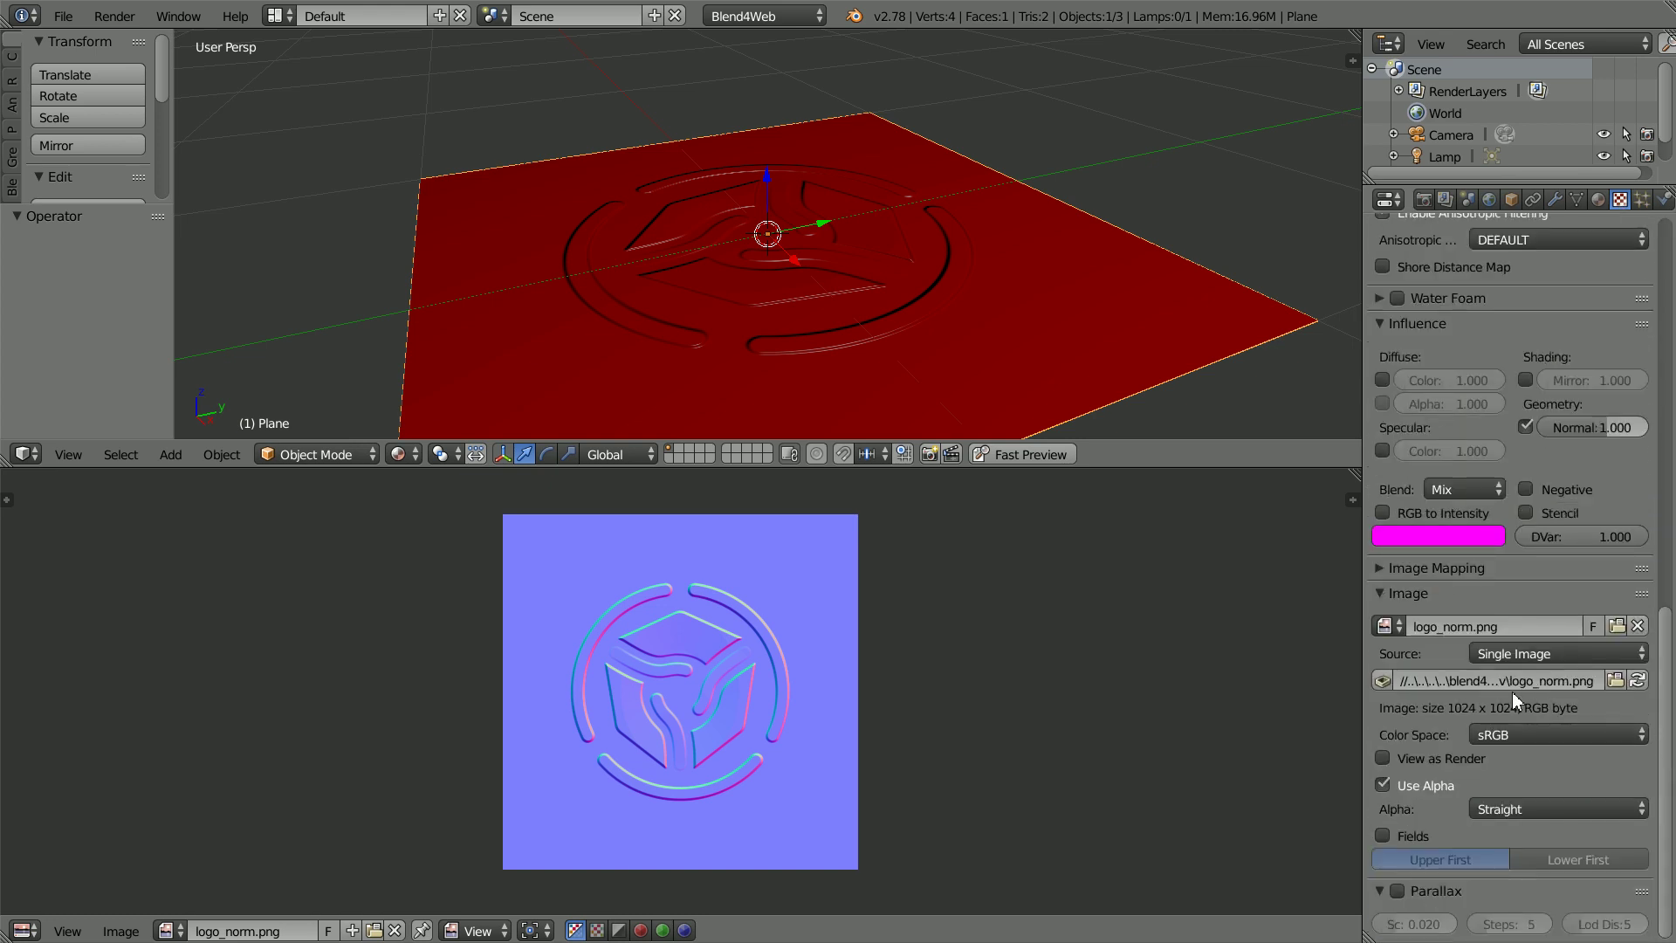
{"action": "left_click", "coordinate": [1384, 682]}
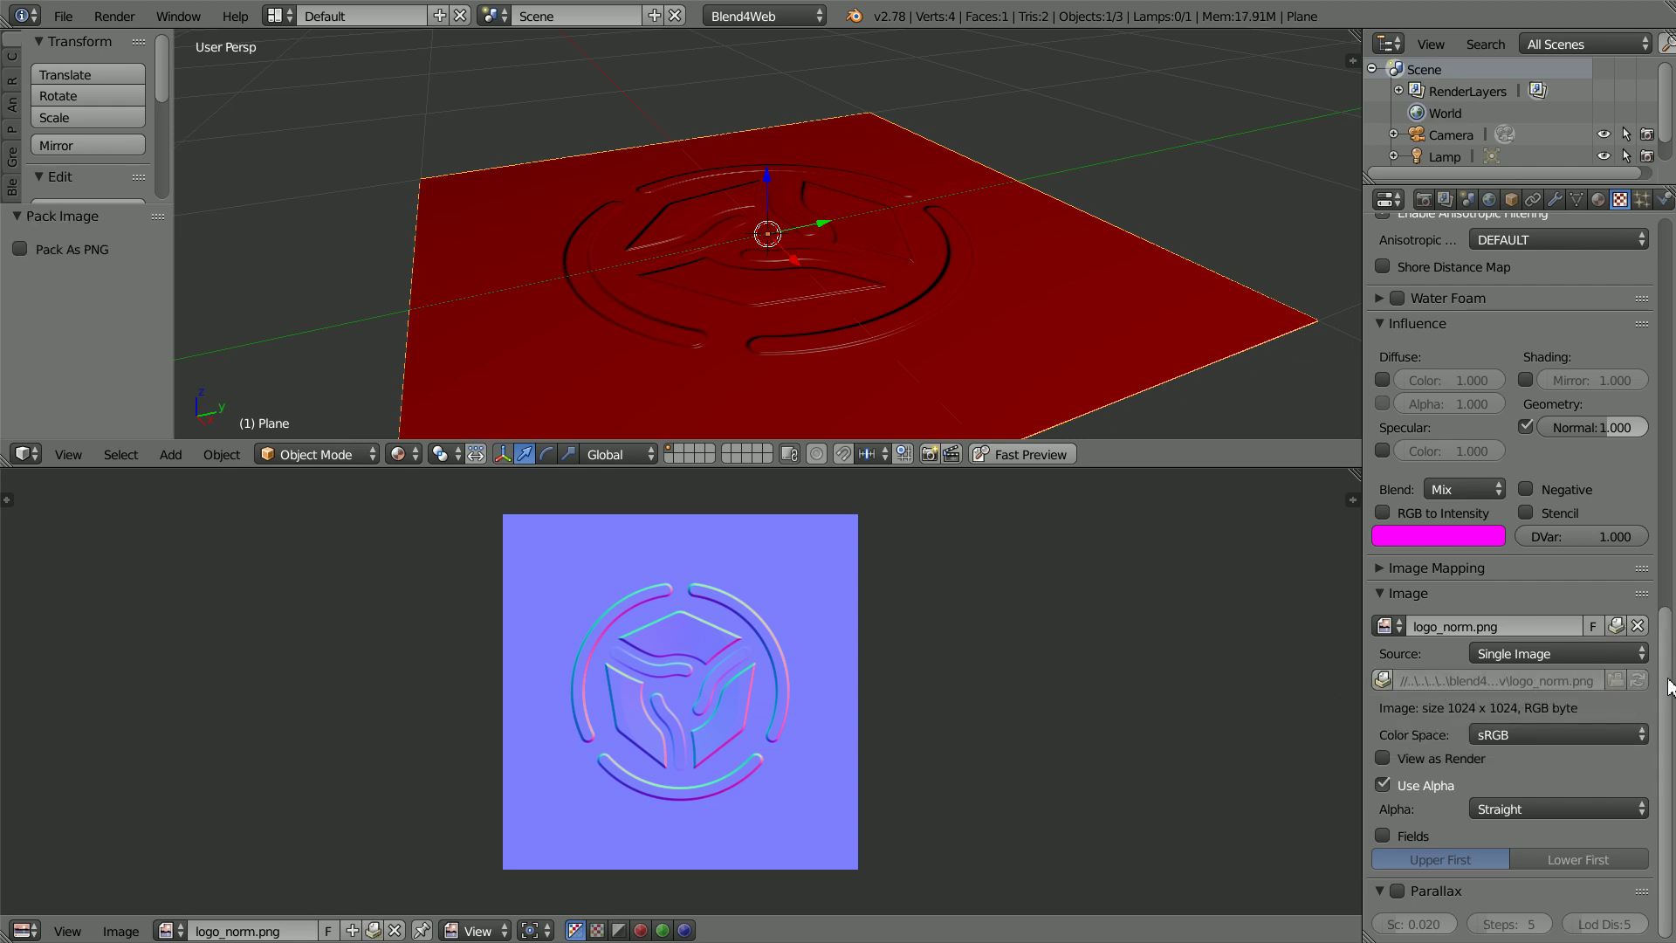
Step: Create a new texture in the second, empty texture slot of the plane's material
{"action": "scroll", "coordinate": [1515, 611], "scroll_direction": "up", "scroll_amount": 15}
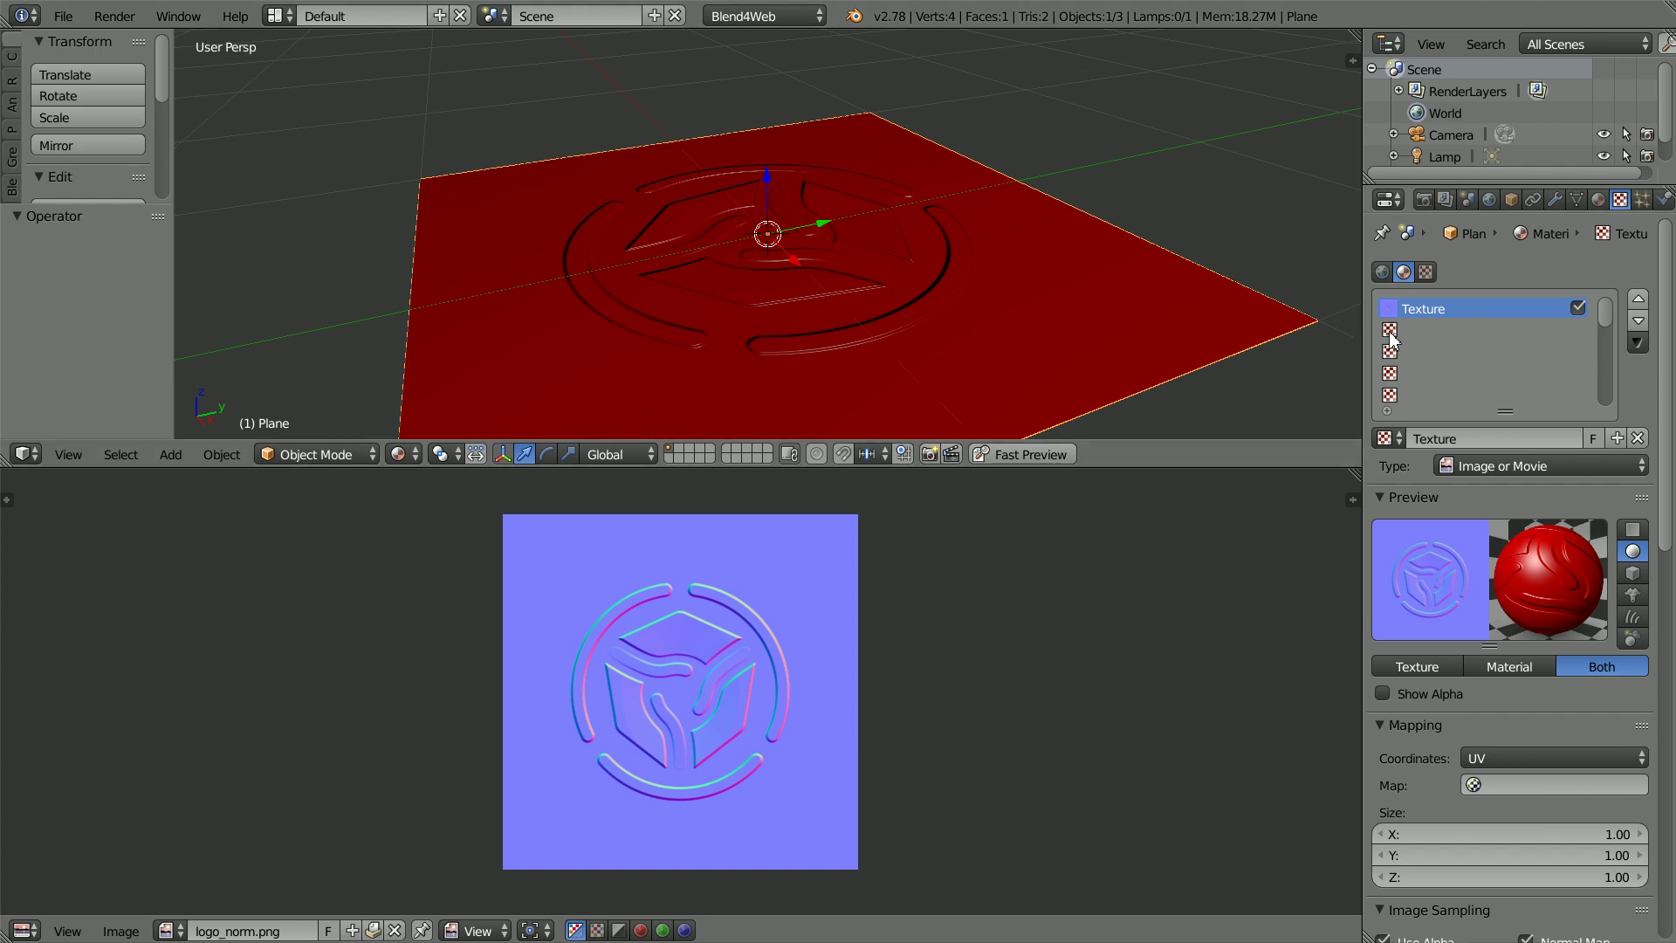
{"action": "left_click", "coordinate": [1394, 333]}
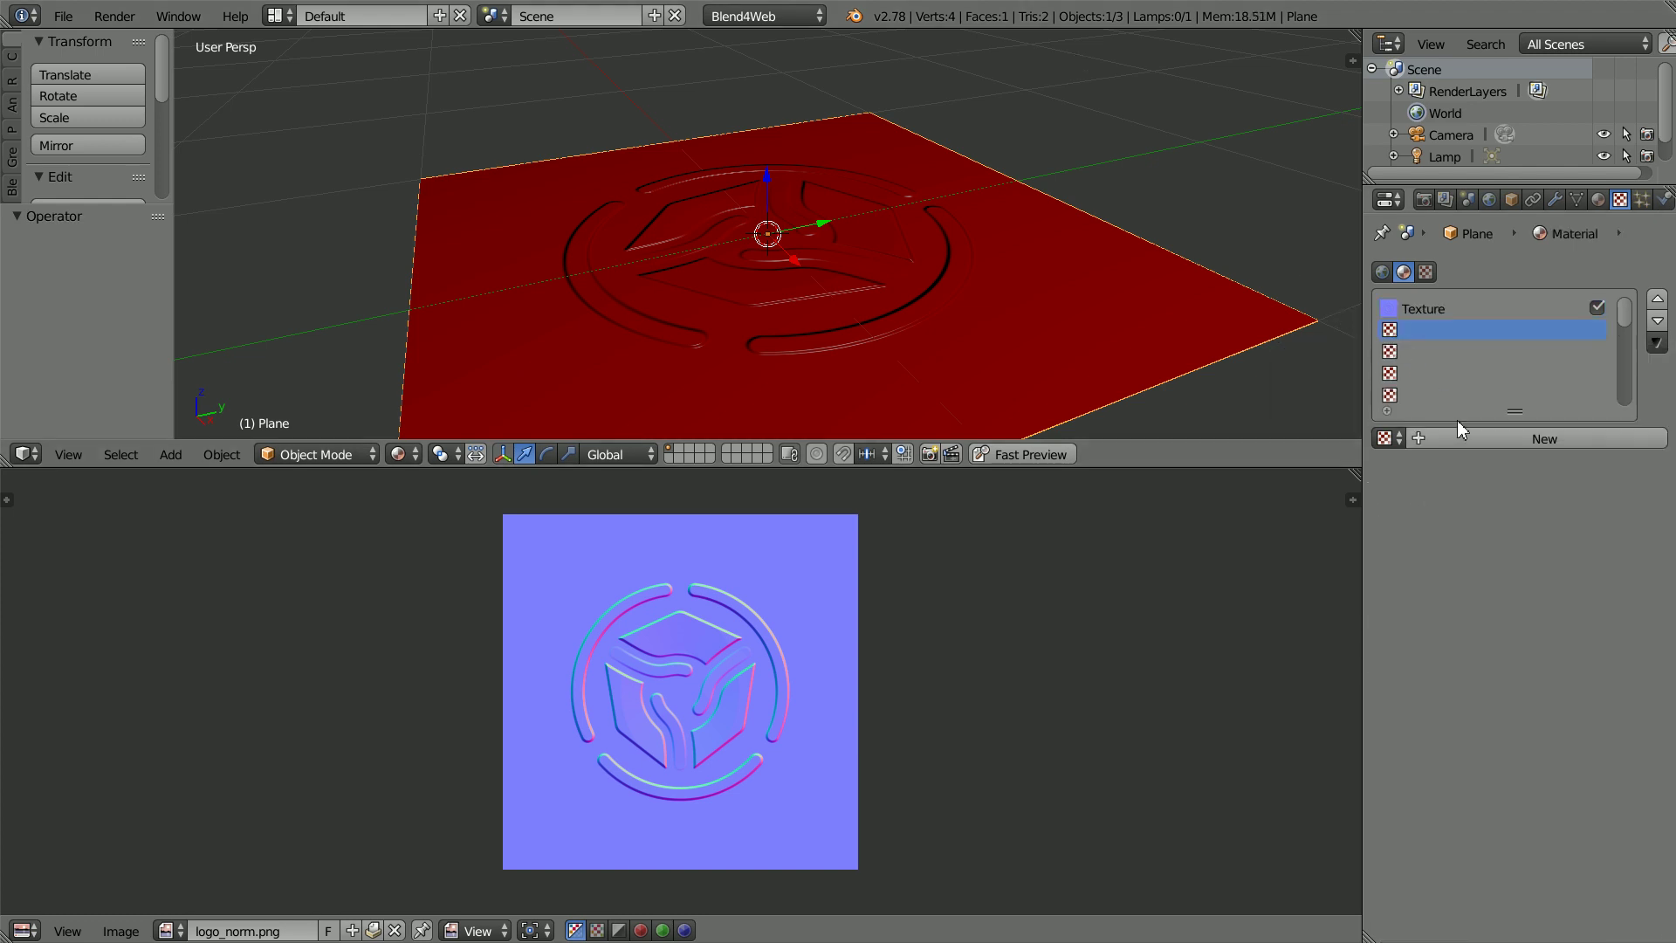
{"action": "left_click", "coordinate": [1506, 438]}
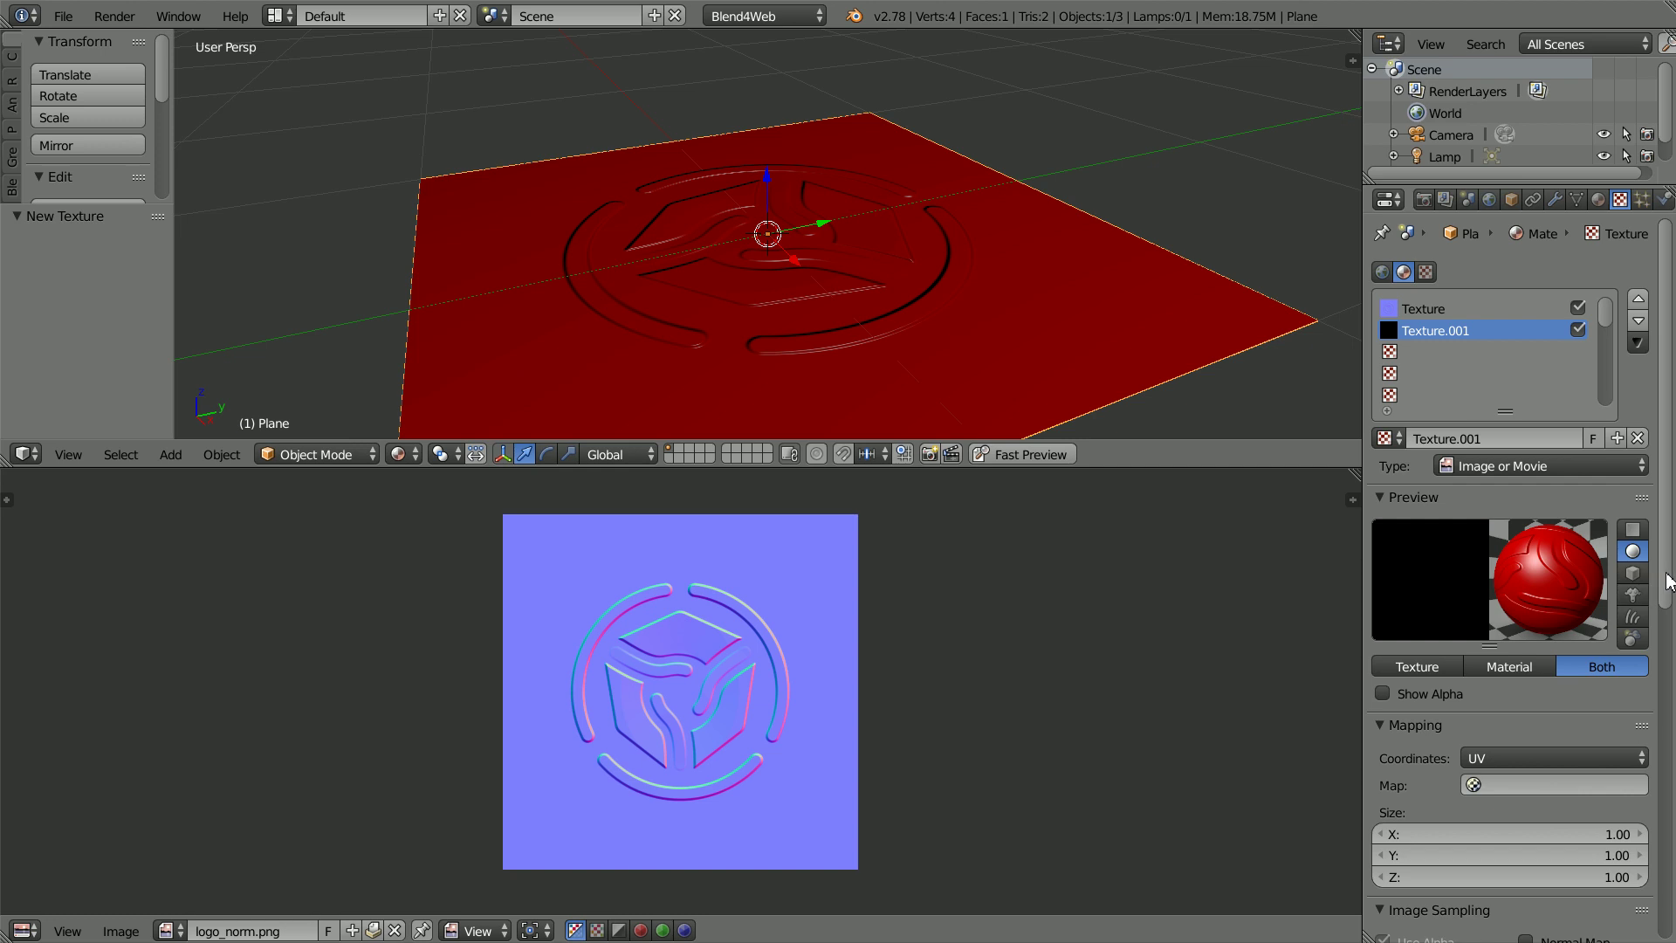
Step: Load logo.png from blend4web_ce\deploy\assets\dev into the second texture, browsing by thumbnails, and pack it into the blend file
{"action": "left_click_drag", "start_coordinate": [1667, 581], "coordinate": [1668, 914]}
{"action": "left_click", "coordinate": [1600, 862]}
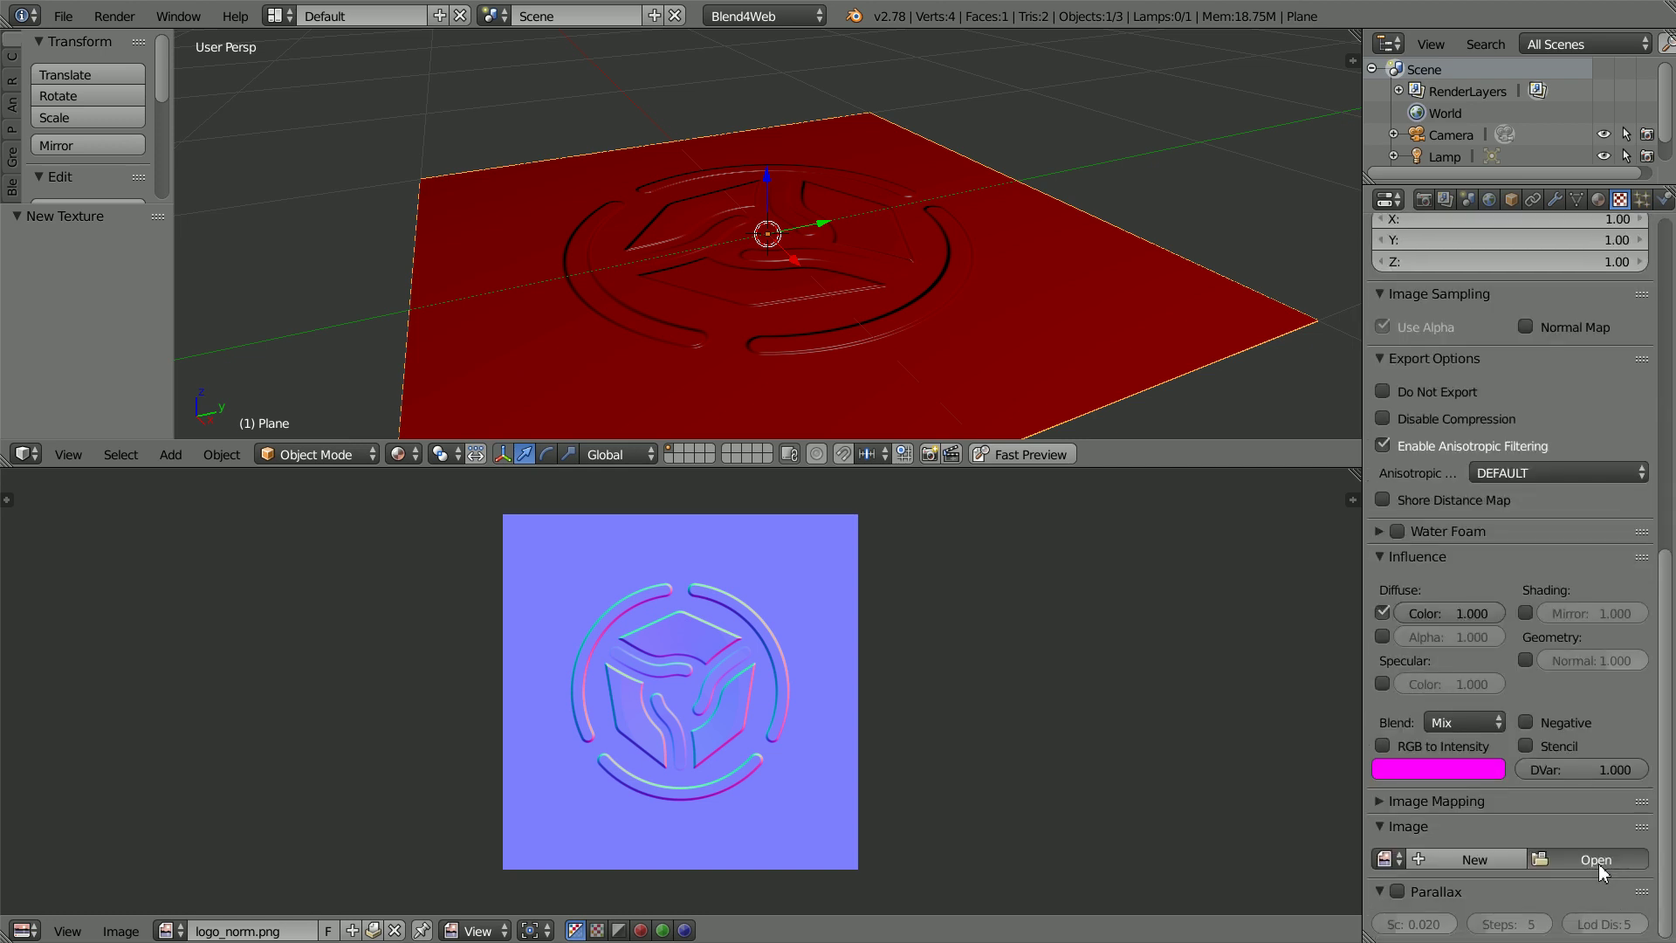
{"action": "left_click", "coordinate": [79, 423]}
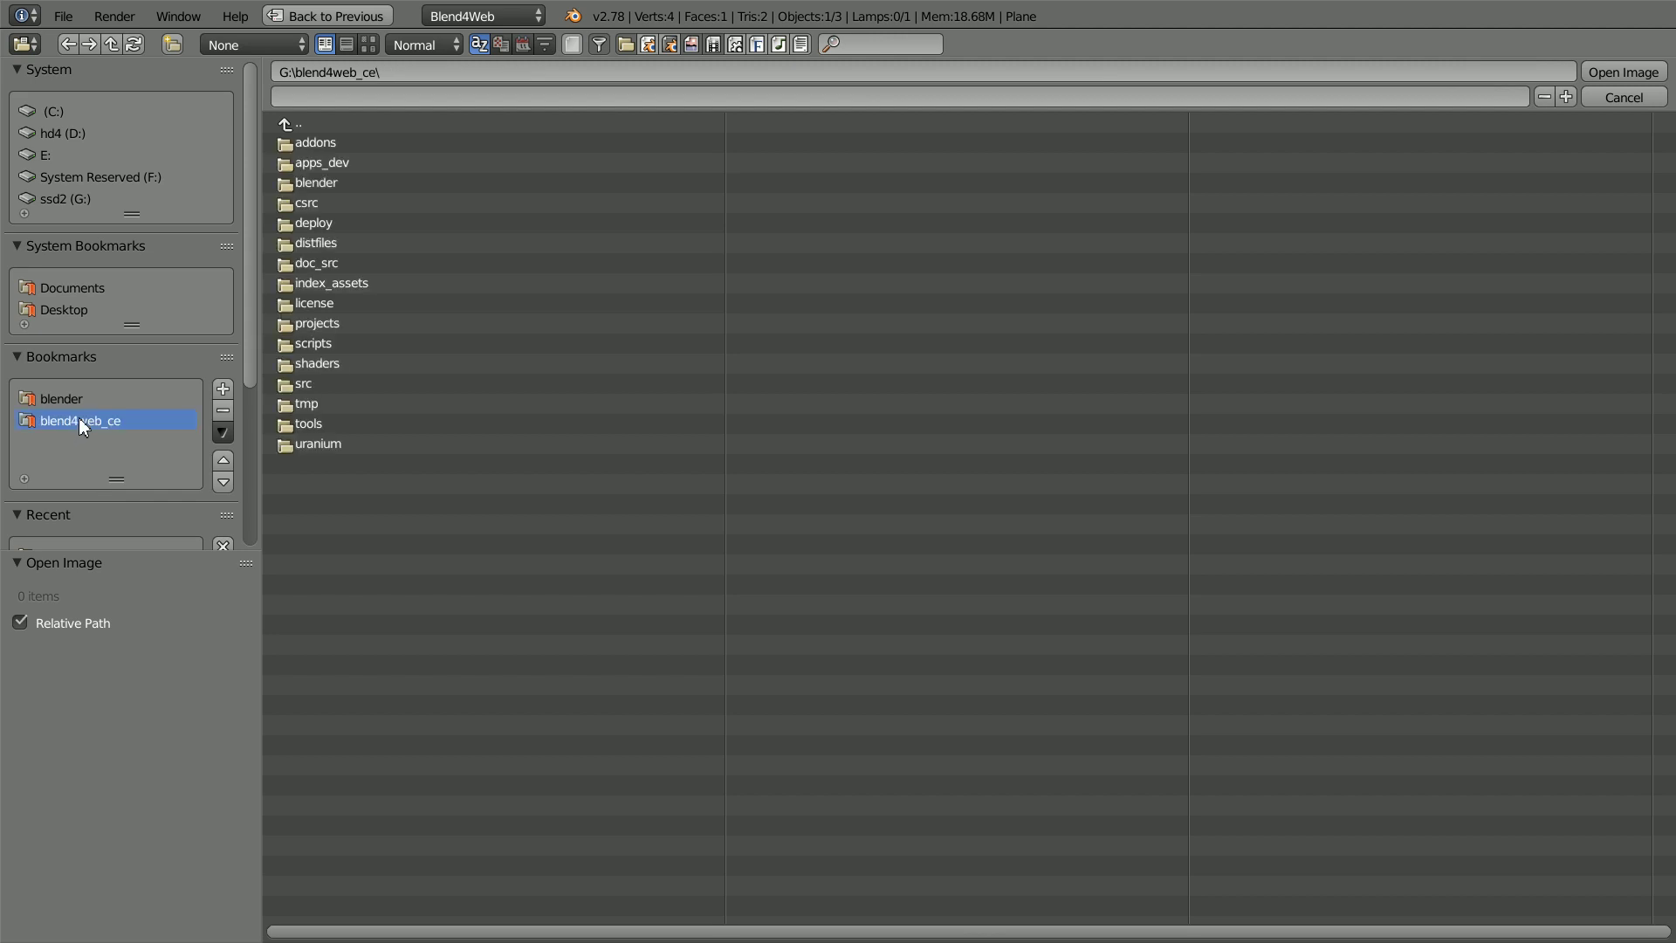
{"action": "double_click", "coordinate": [327, 223]}
{"action": "double_click", "coordinate": [328, 181]}
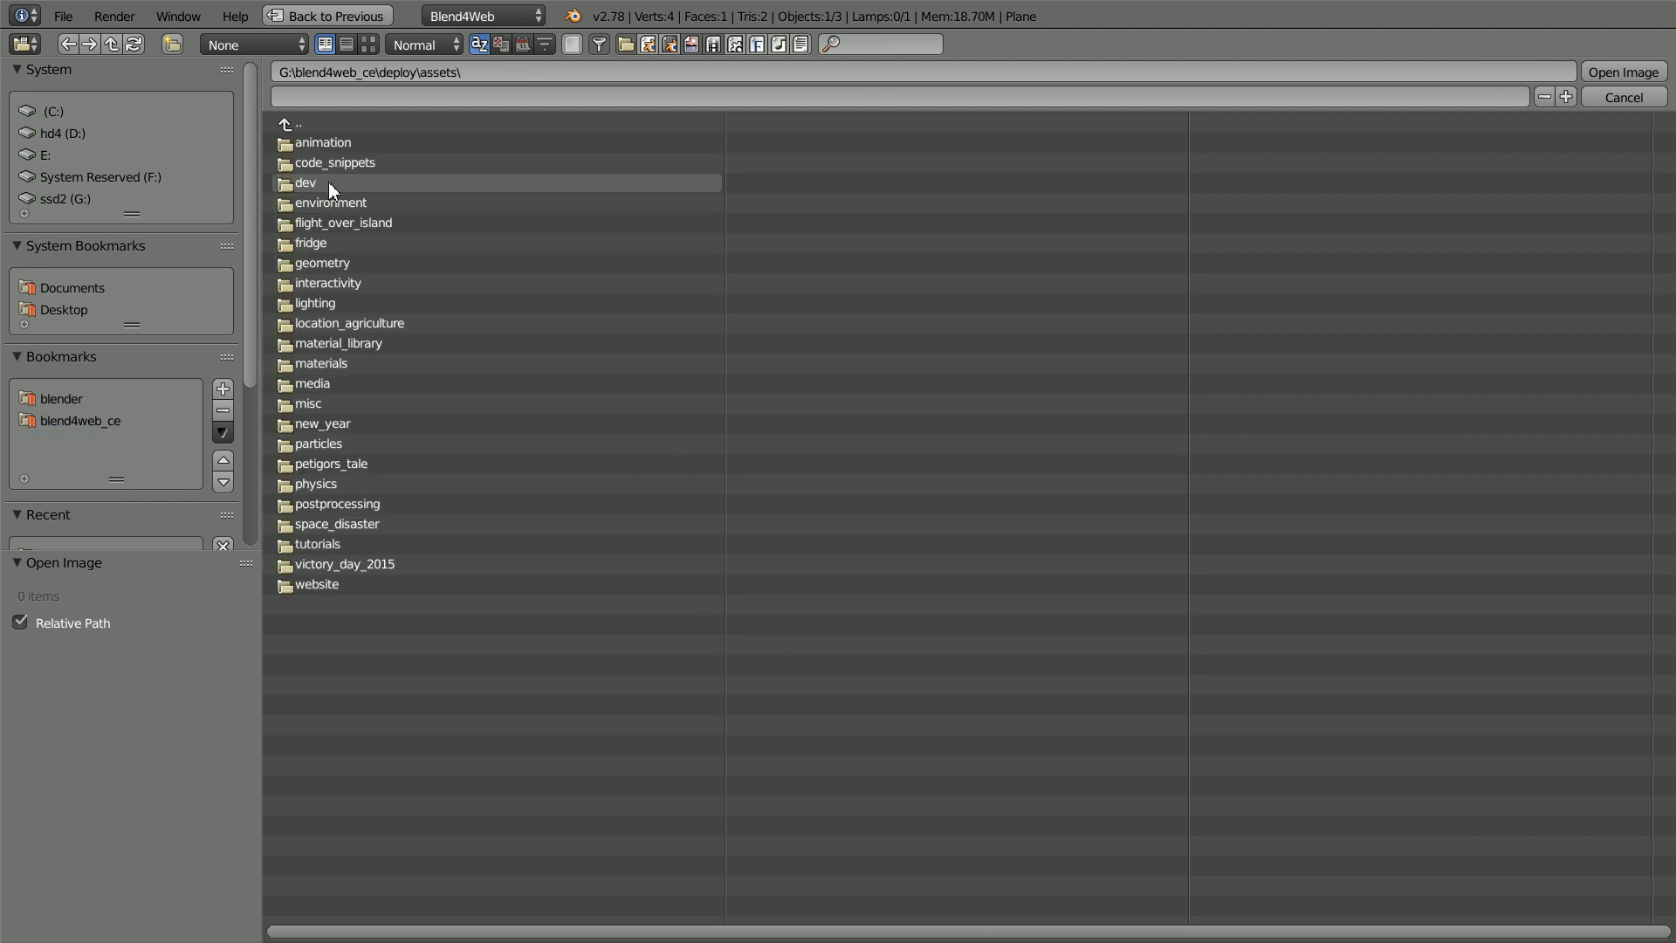
{"action": "double_click", "coordinate": [316, 181]}
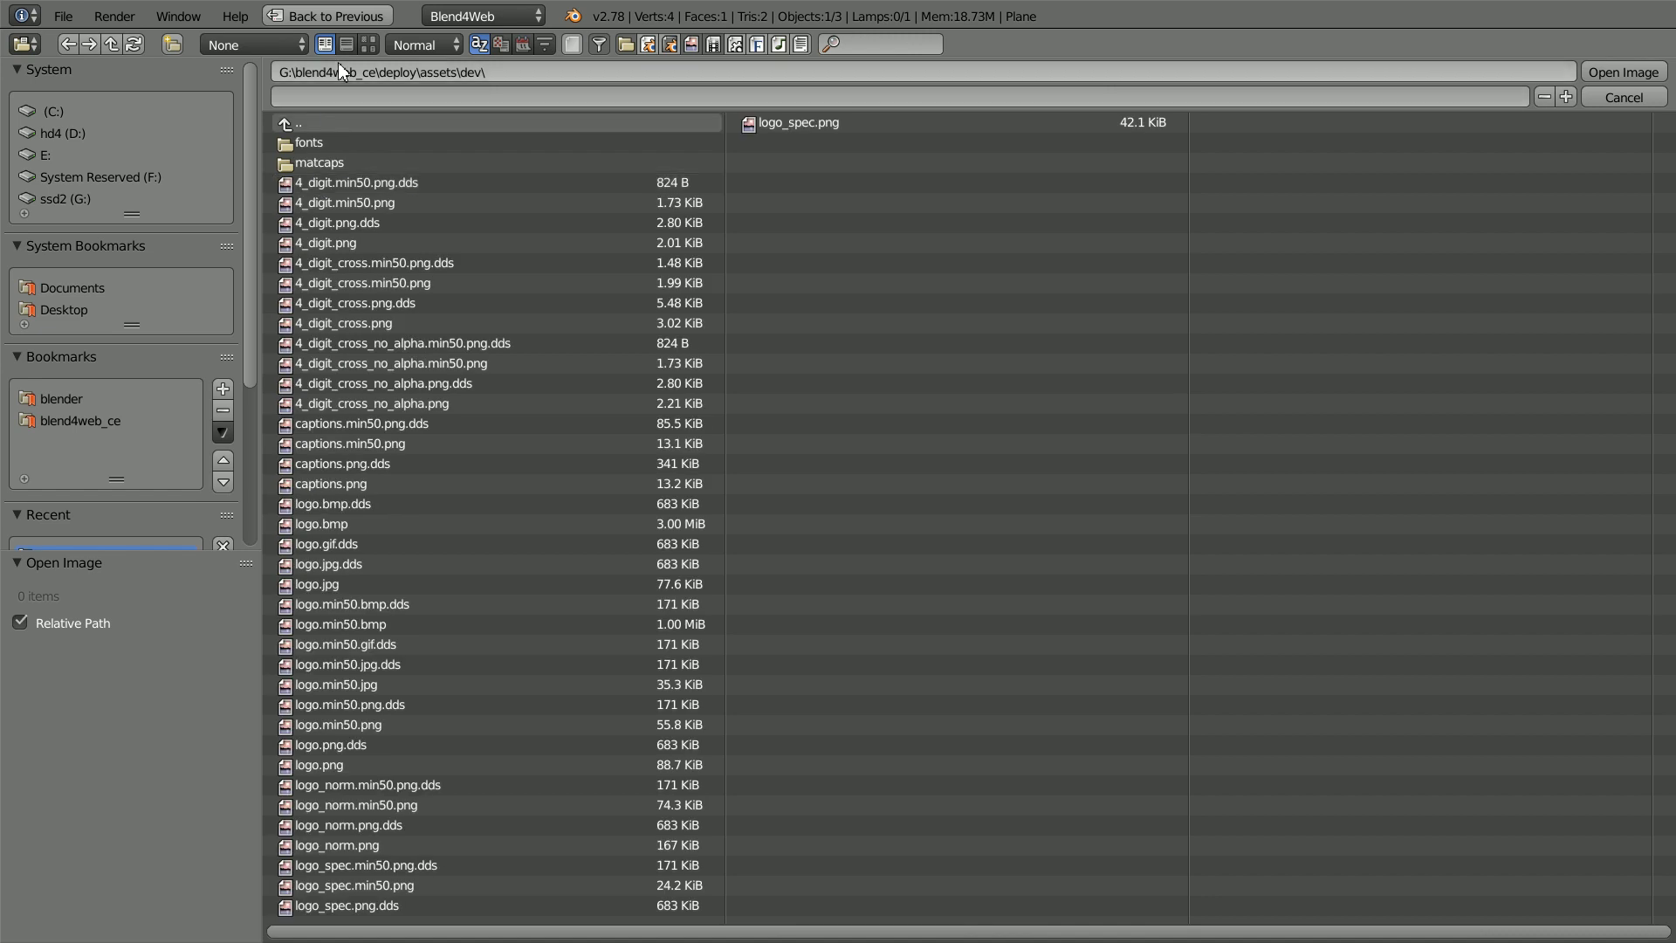
{"action": "left_click", "coordinate": [369, 45]}
{"action": "scroll", "coordinate": [512, 562], "scroll_direction": "down", "scroll_amount": 2}
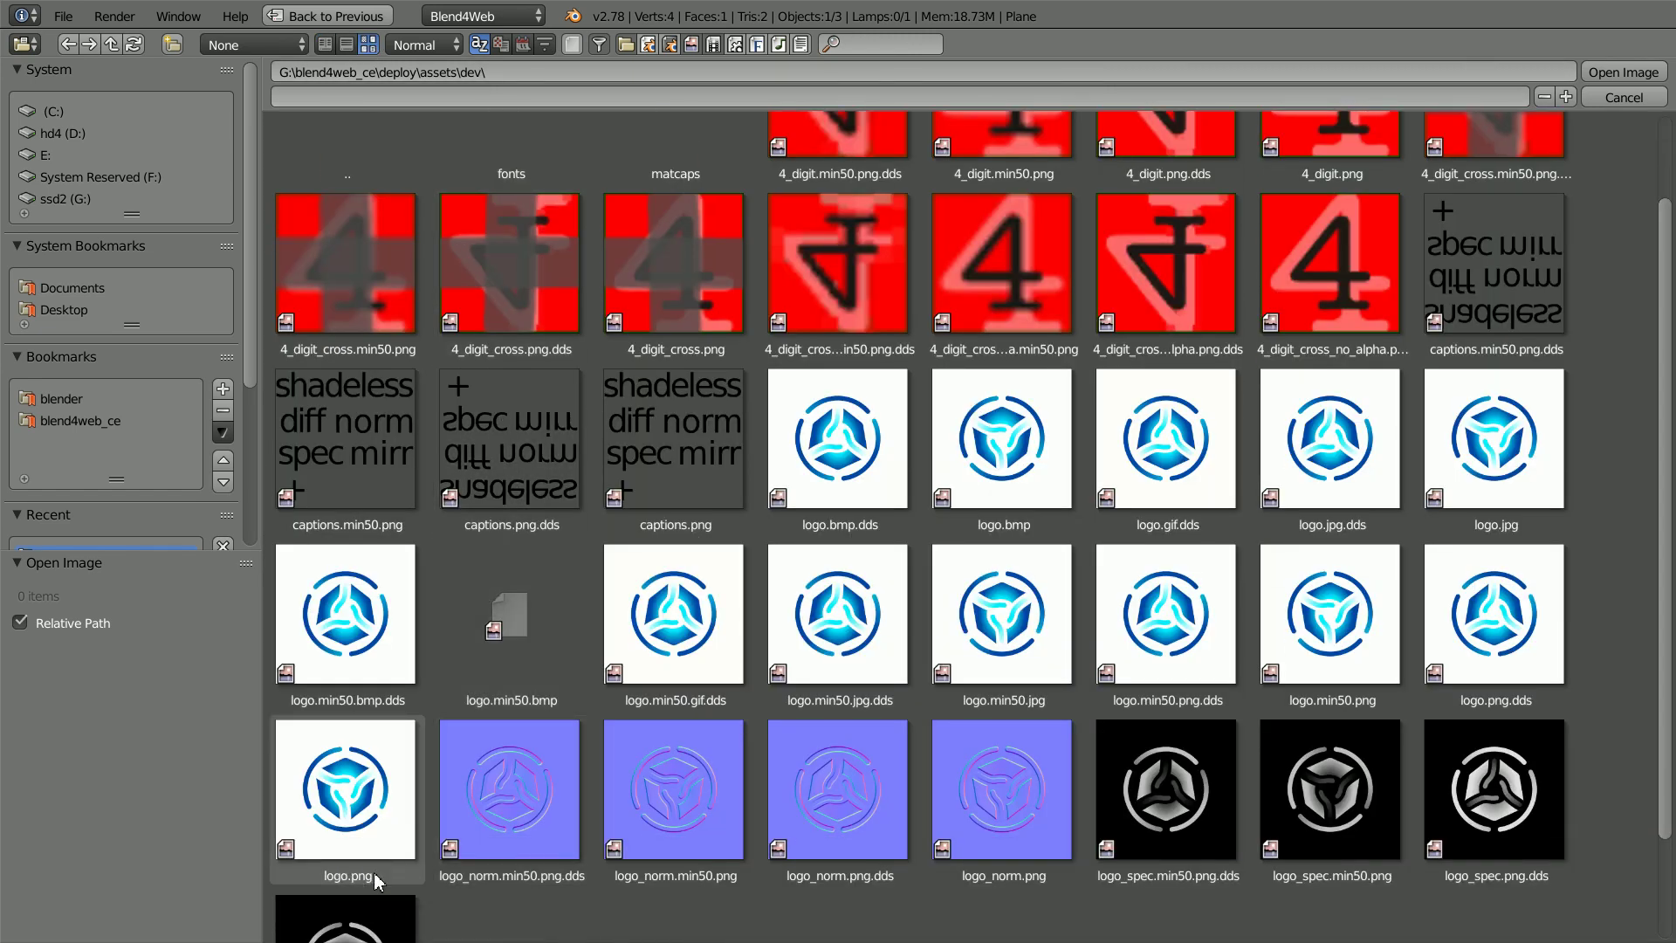
{"action": "left_click", "coordinate": [358, 795]}
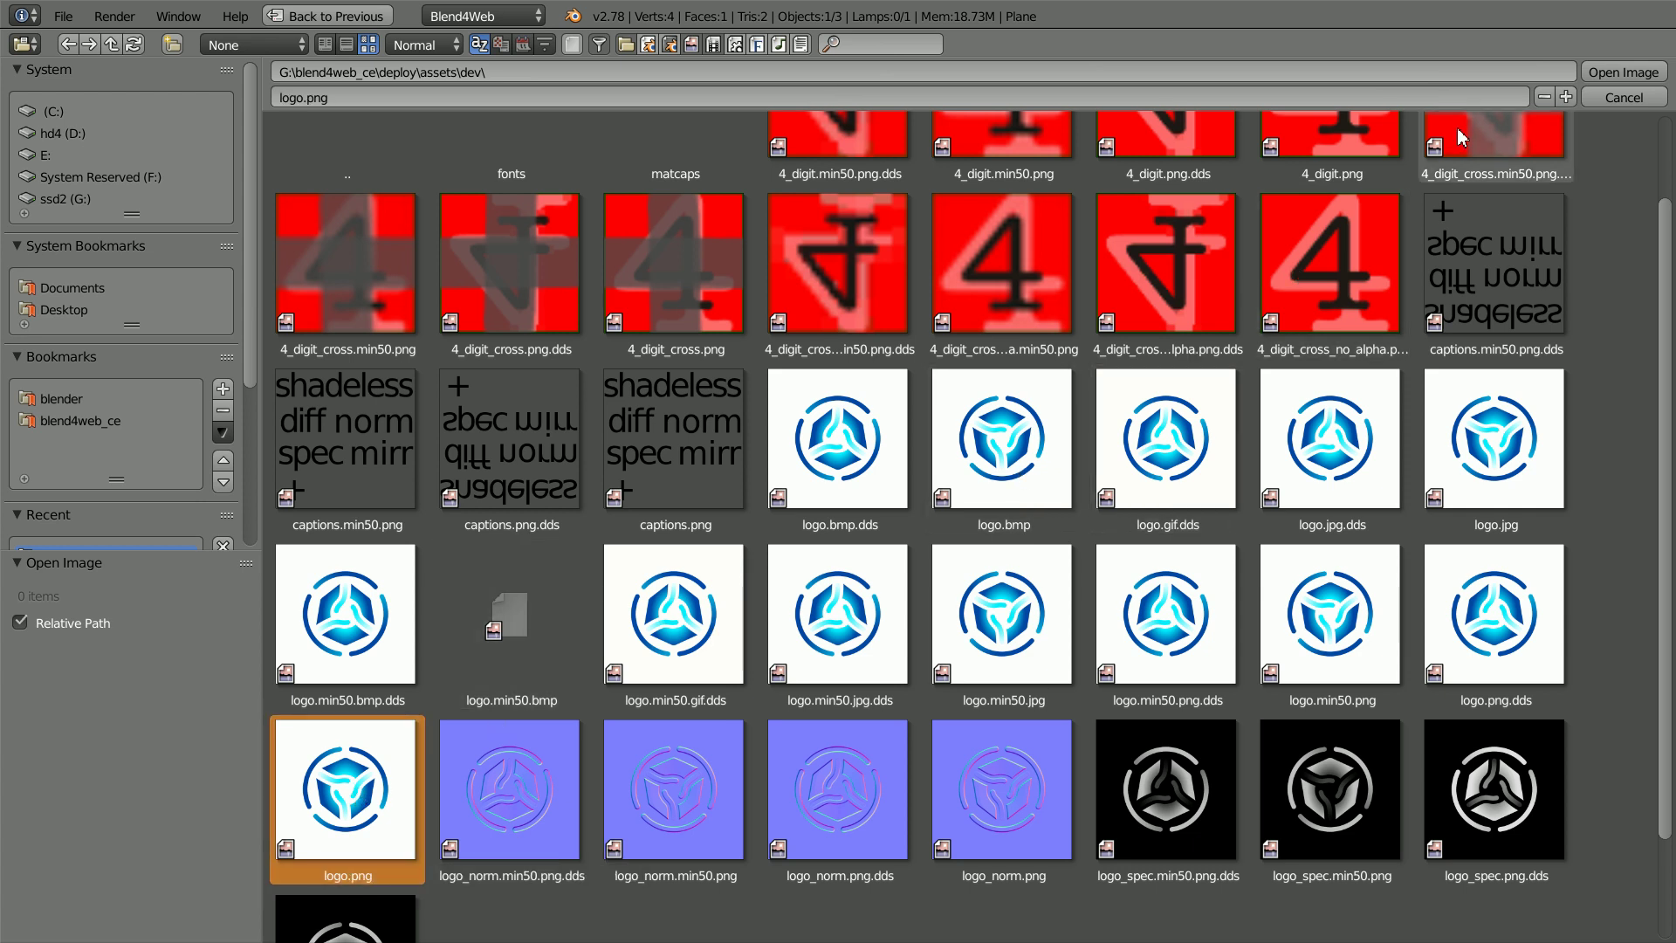
{"action": "left_click", "coordinate": [1611, 74]}
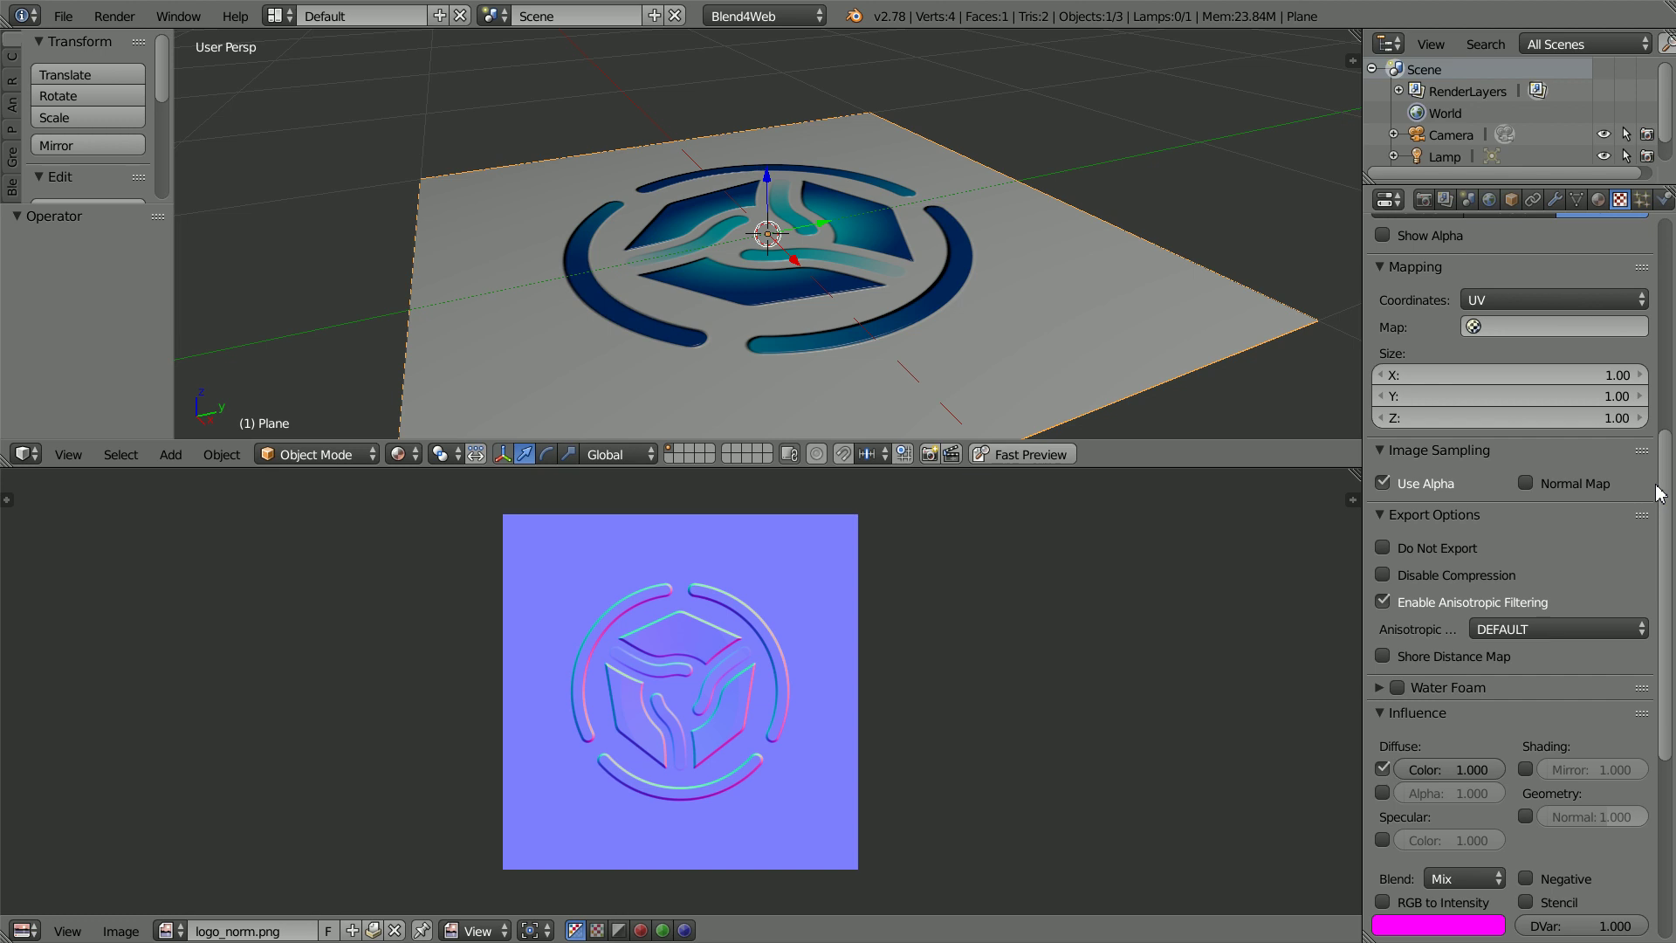
{"action": "left_click_drag", "start_coordinate": [1667, 472], "coordinate": [1669, 668]}
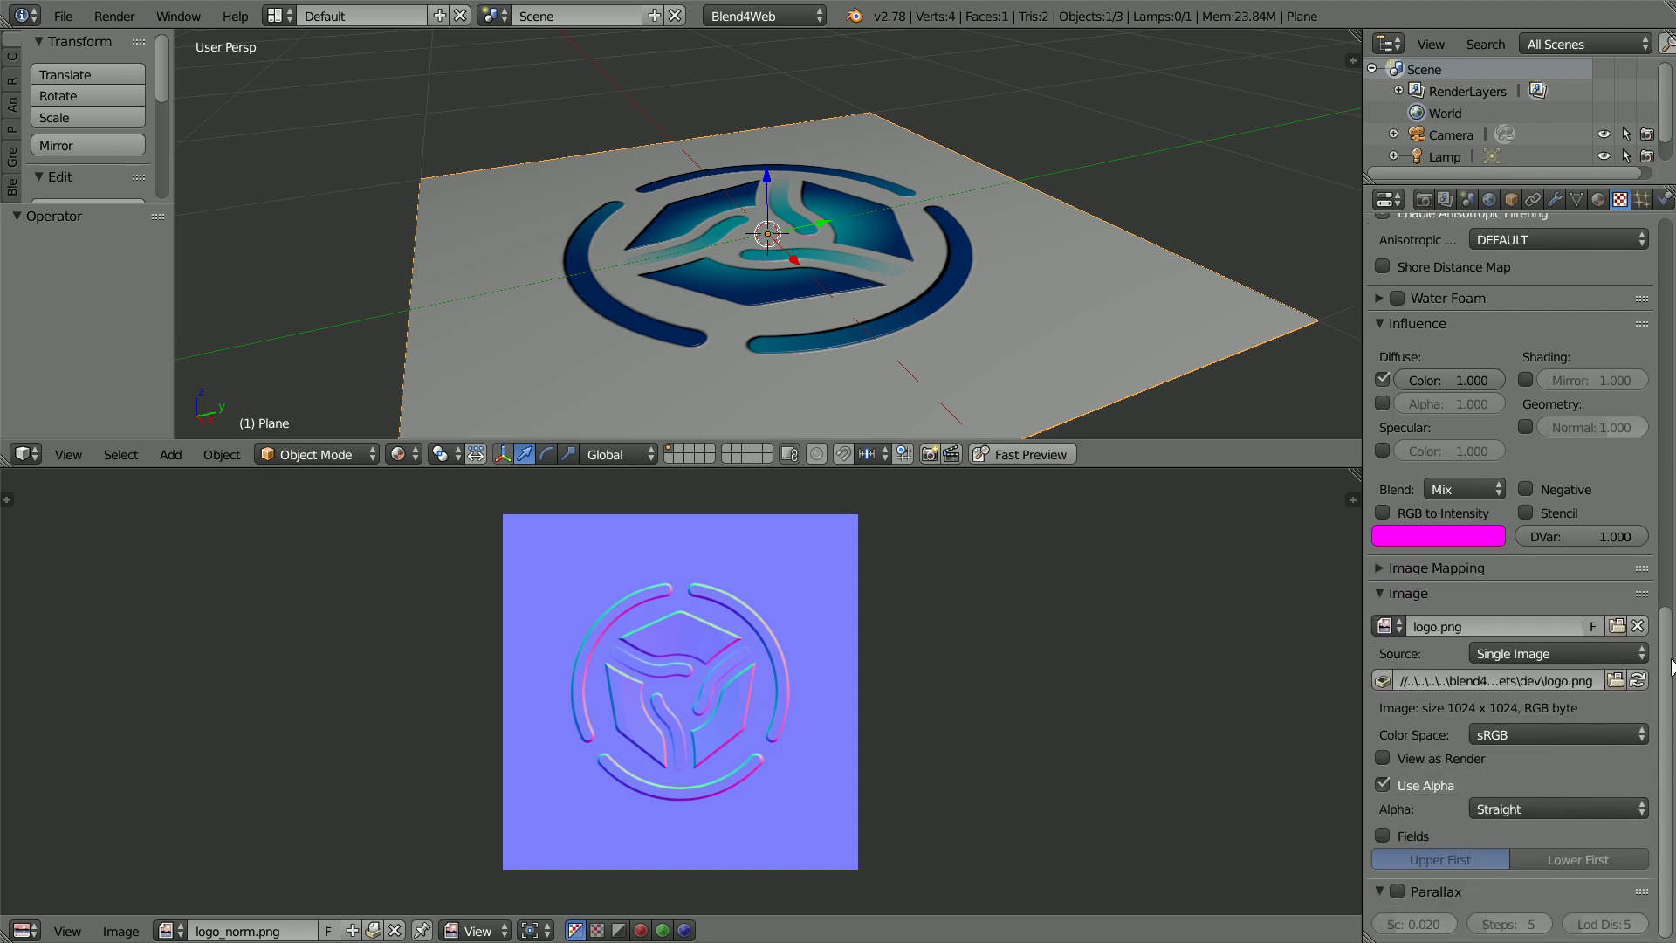
{"action": "left_click", "coordinate": [1385, 682]}
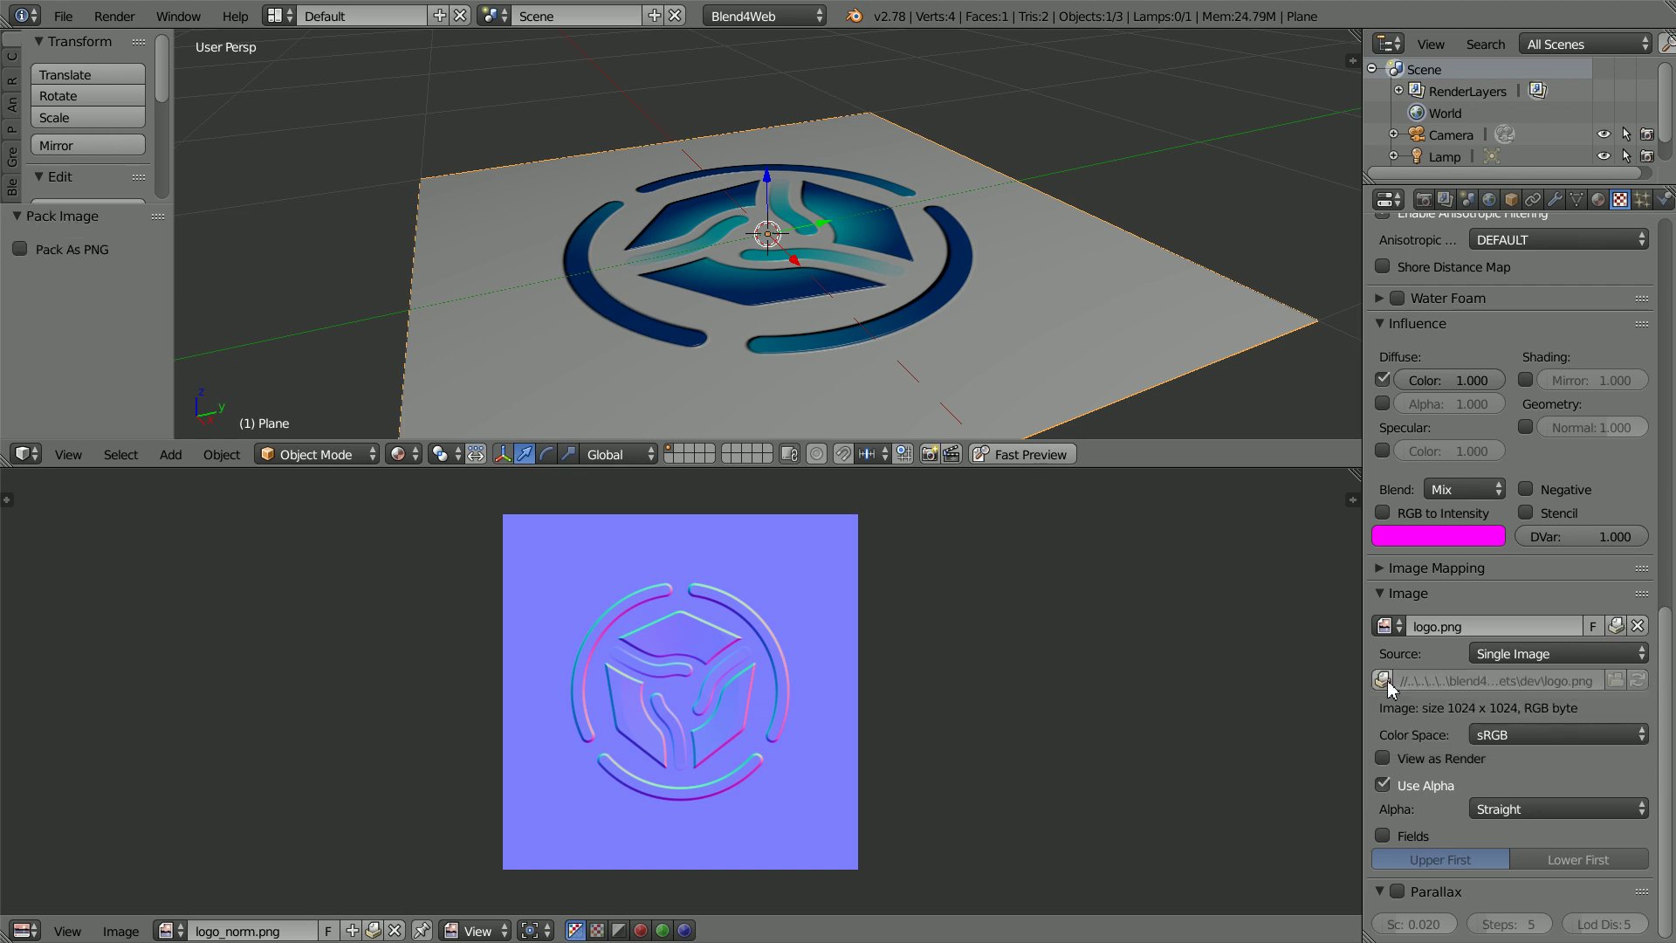
Step: Run Fast Preview and inspect the plane with the logo and normal map up close in the browser viewer
{"action": "left_click", "coordinate": [1028, 460]}
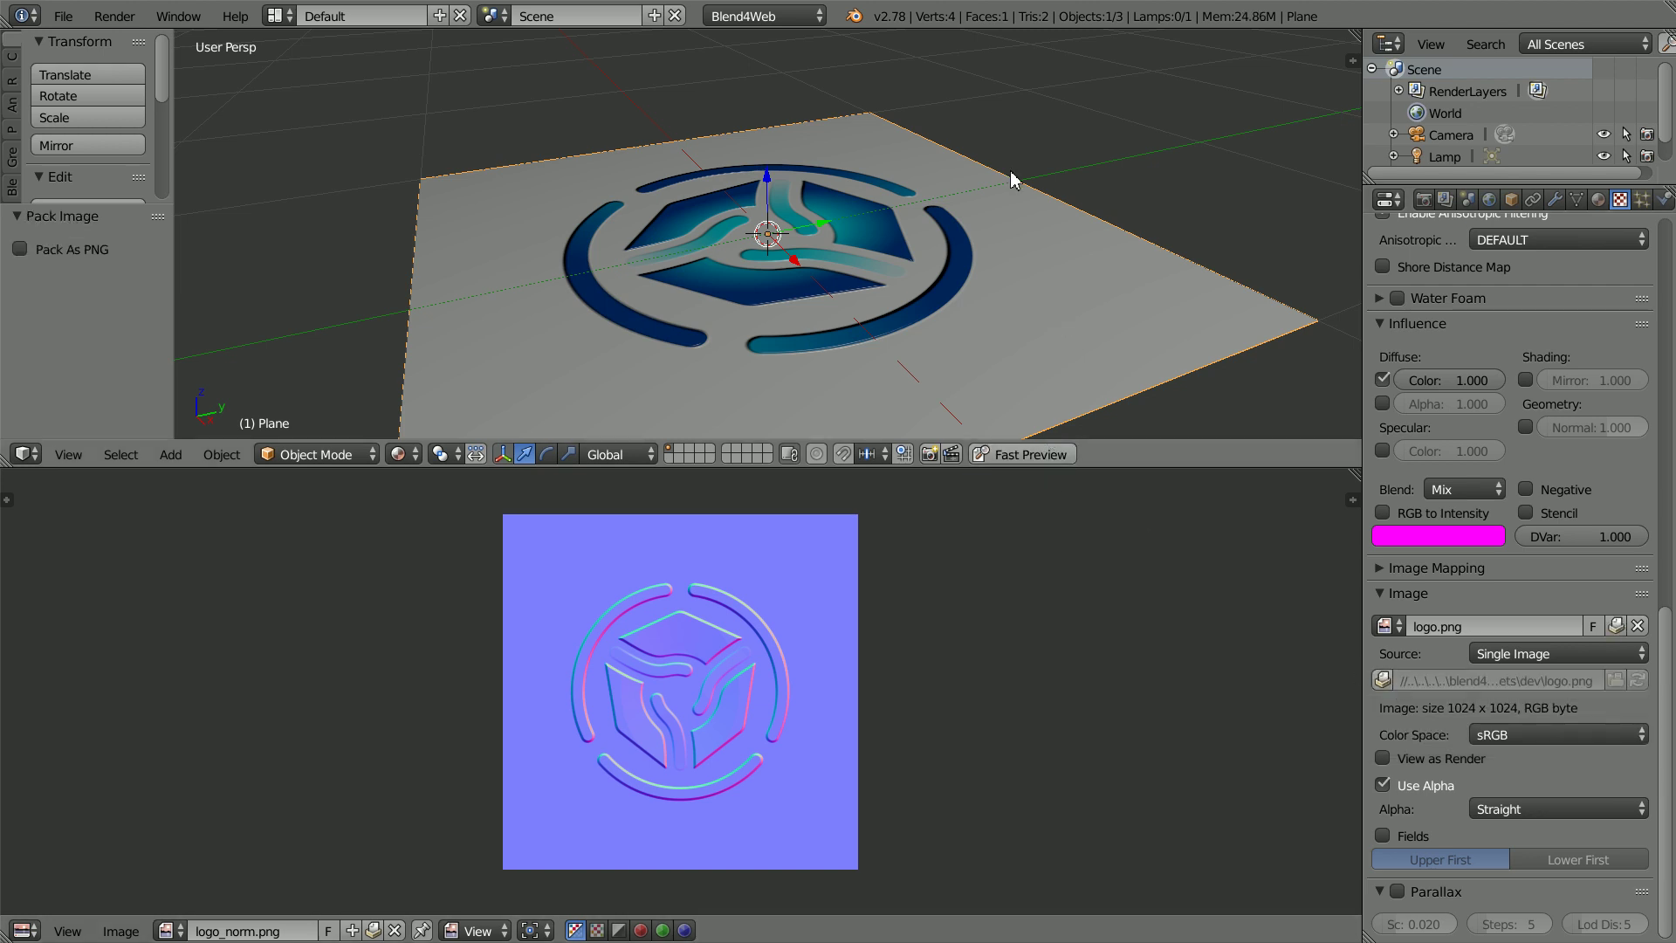
{"action": "scroll", "coordinate": [766, 666], "scroll_direction": "up", "scroll_amount": 5}
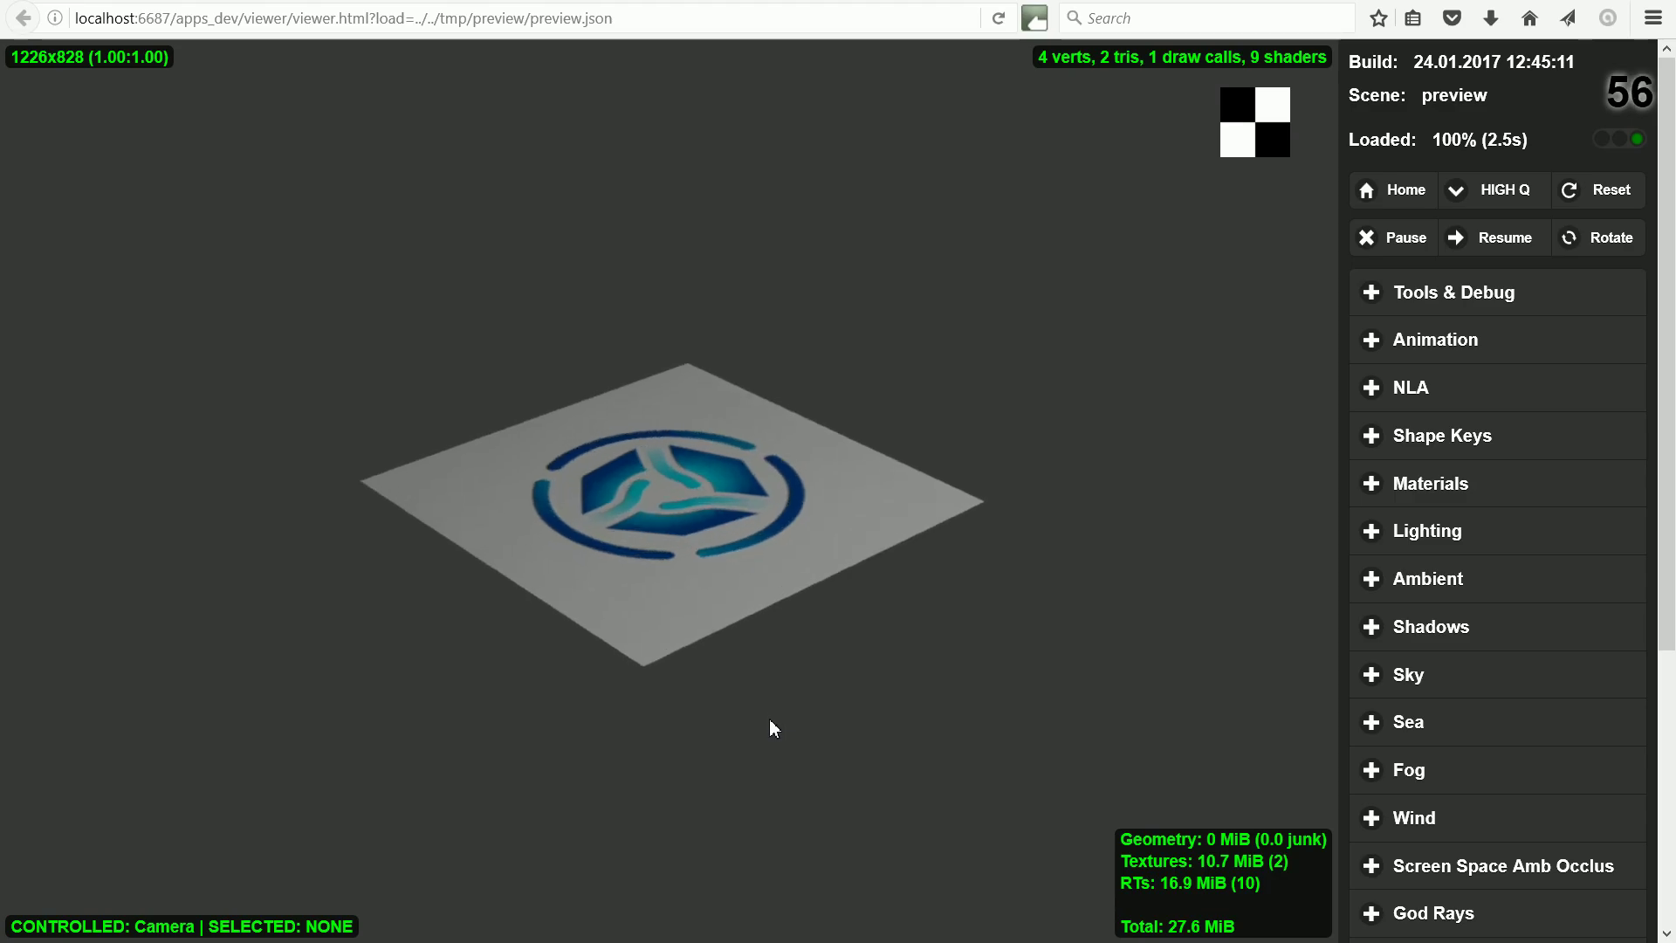
{"action": "left_click_drag", "start_coordinate": [363, 393], "coordinate": [672, 797]}
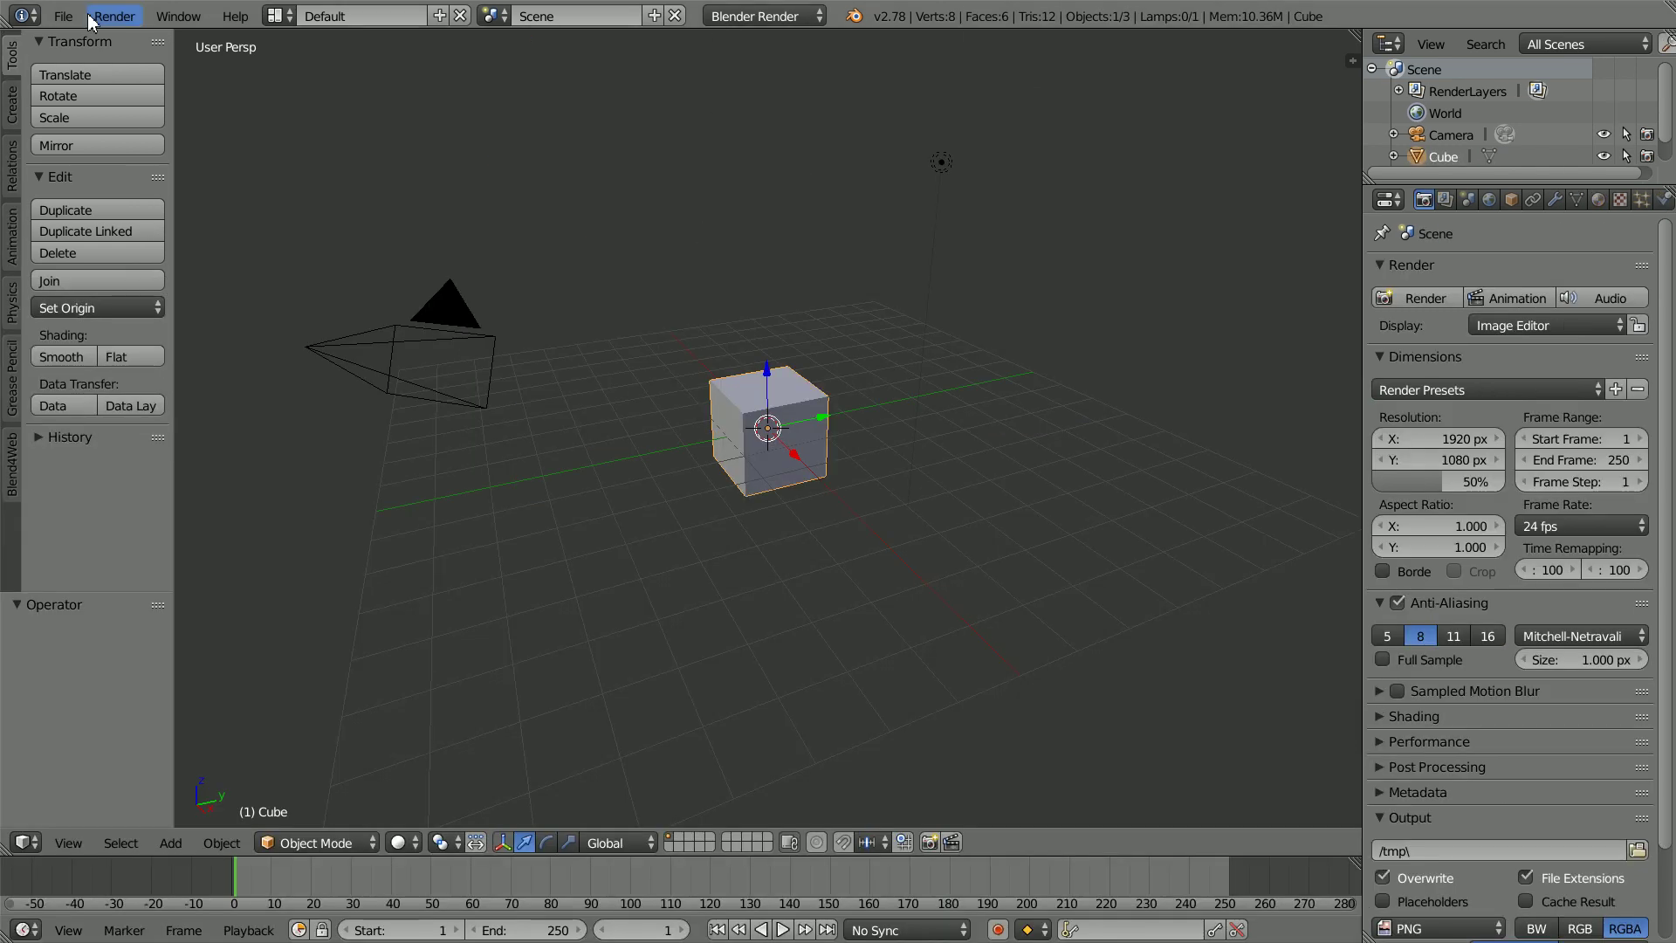
Step: Open the recent file kingTut19.blend in Blender
{"action": "left_click", "coordinate": [63, 16]}
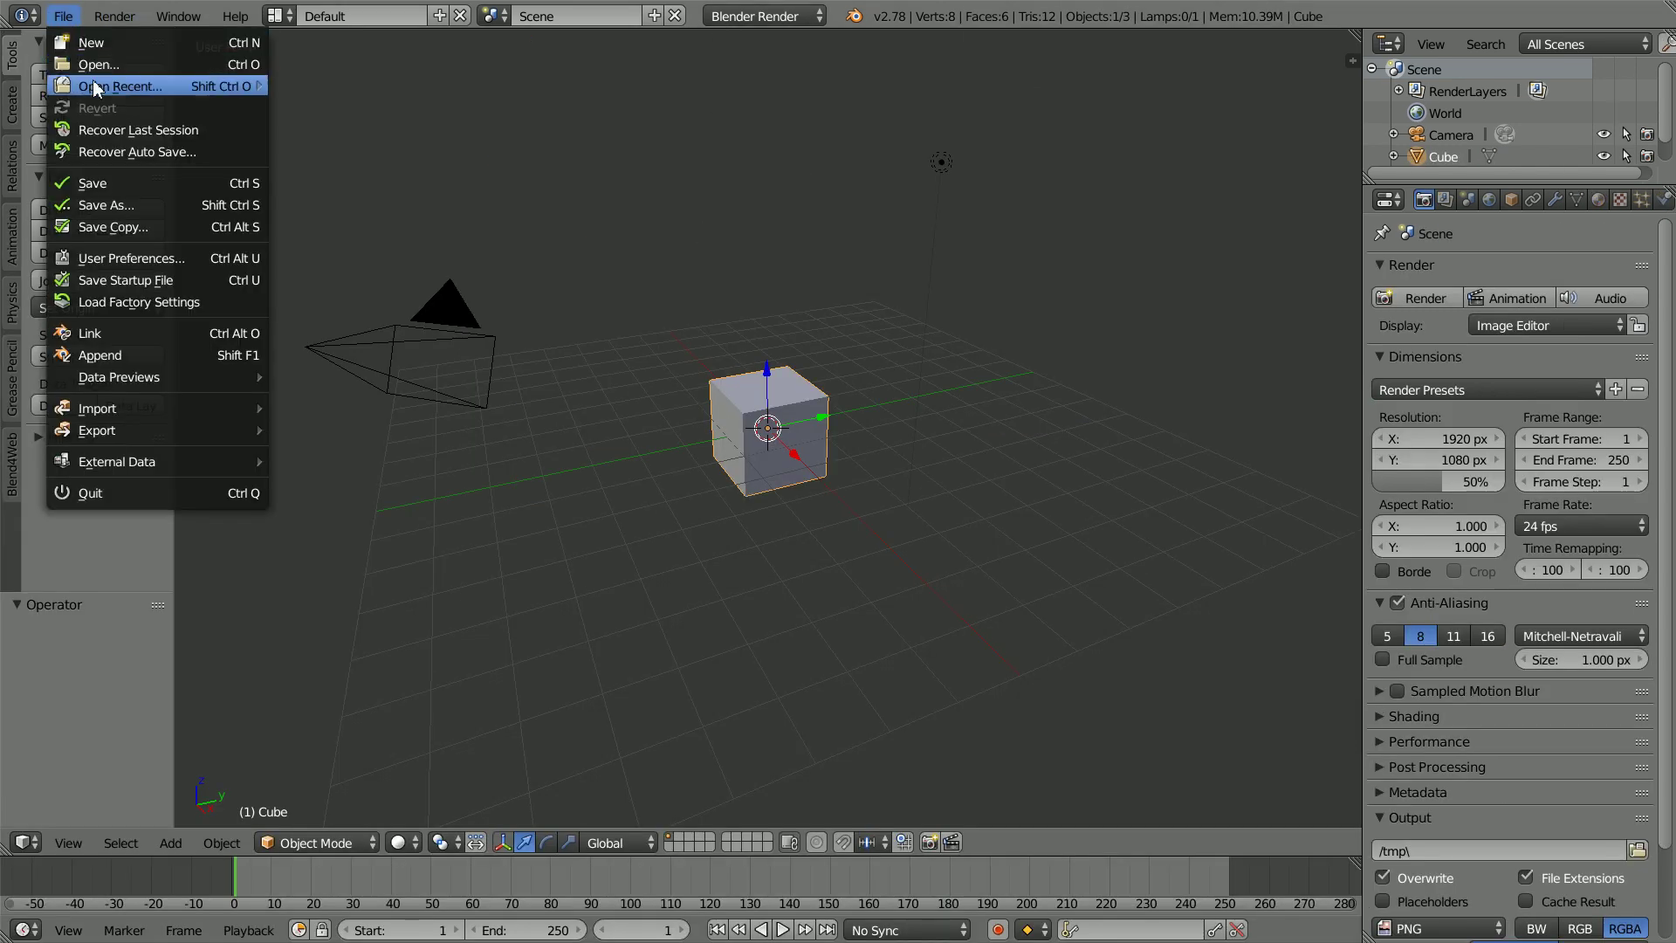
{"action": "mouse_move", "coordinate": [104, 87]}
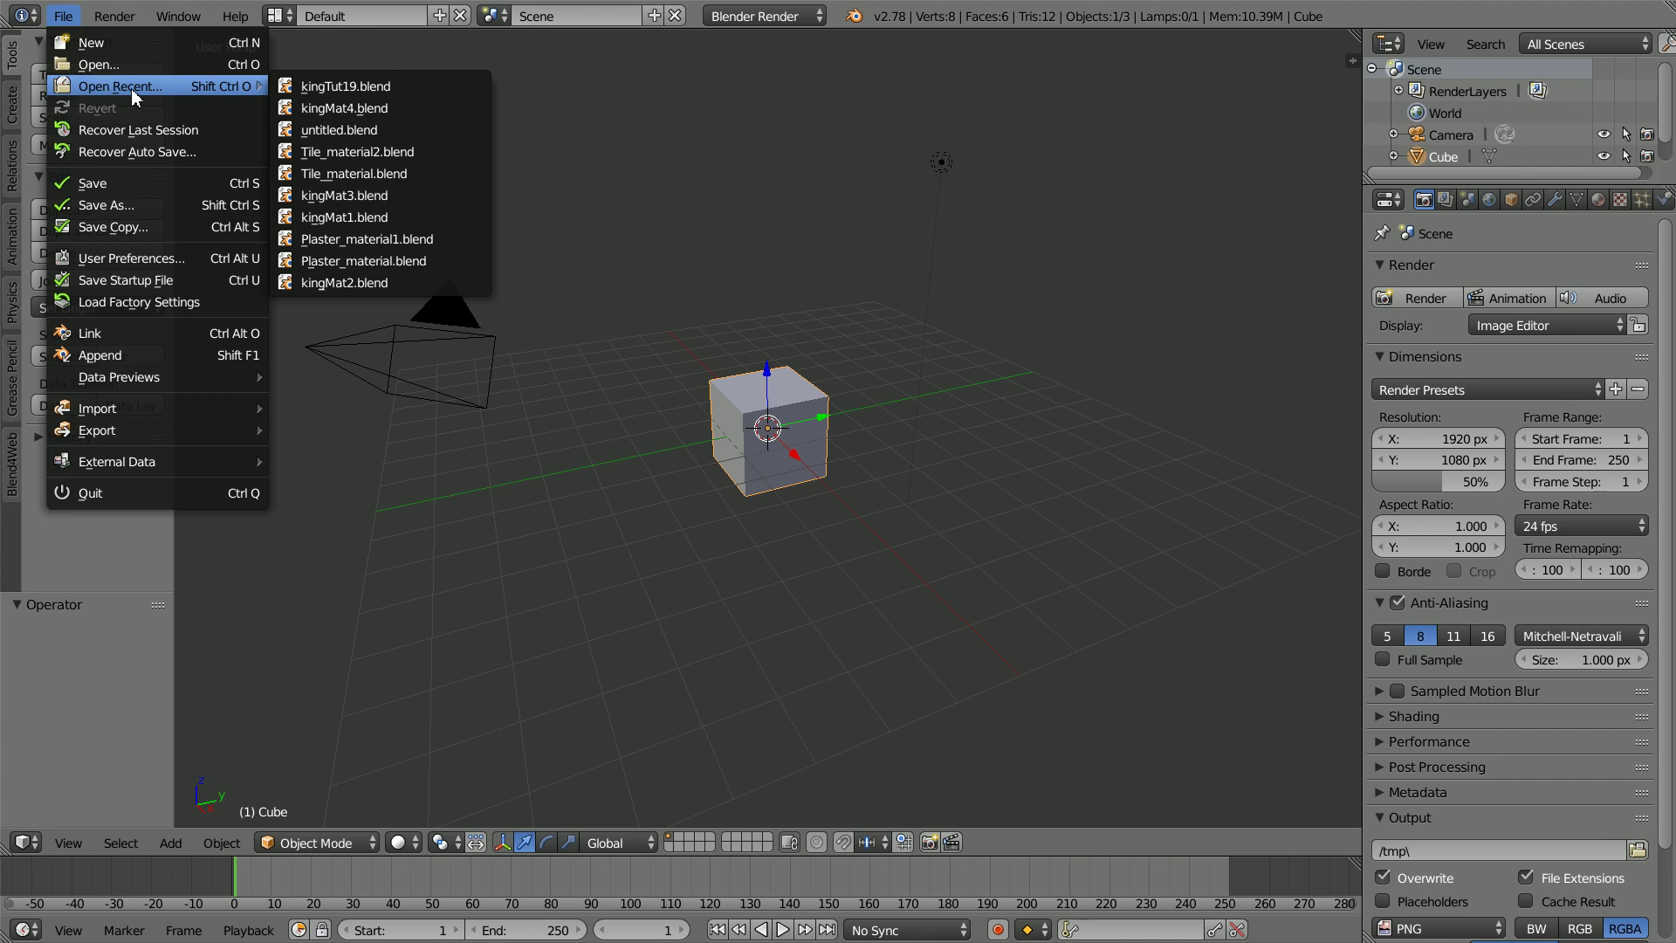
{"action": "left_click", "coordinate": [414, 89]}
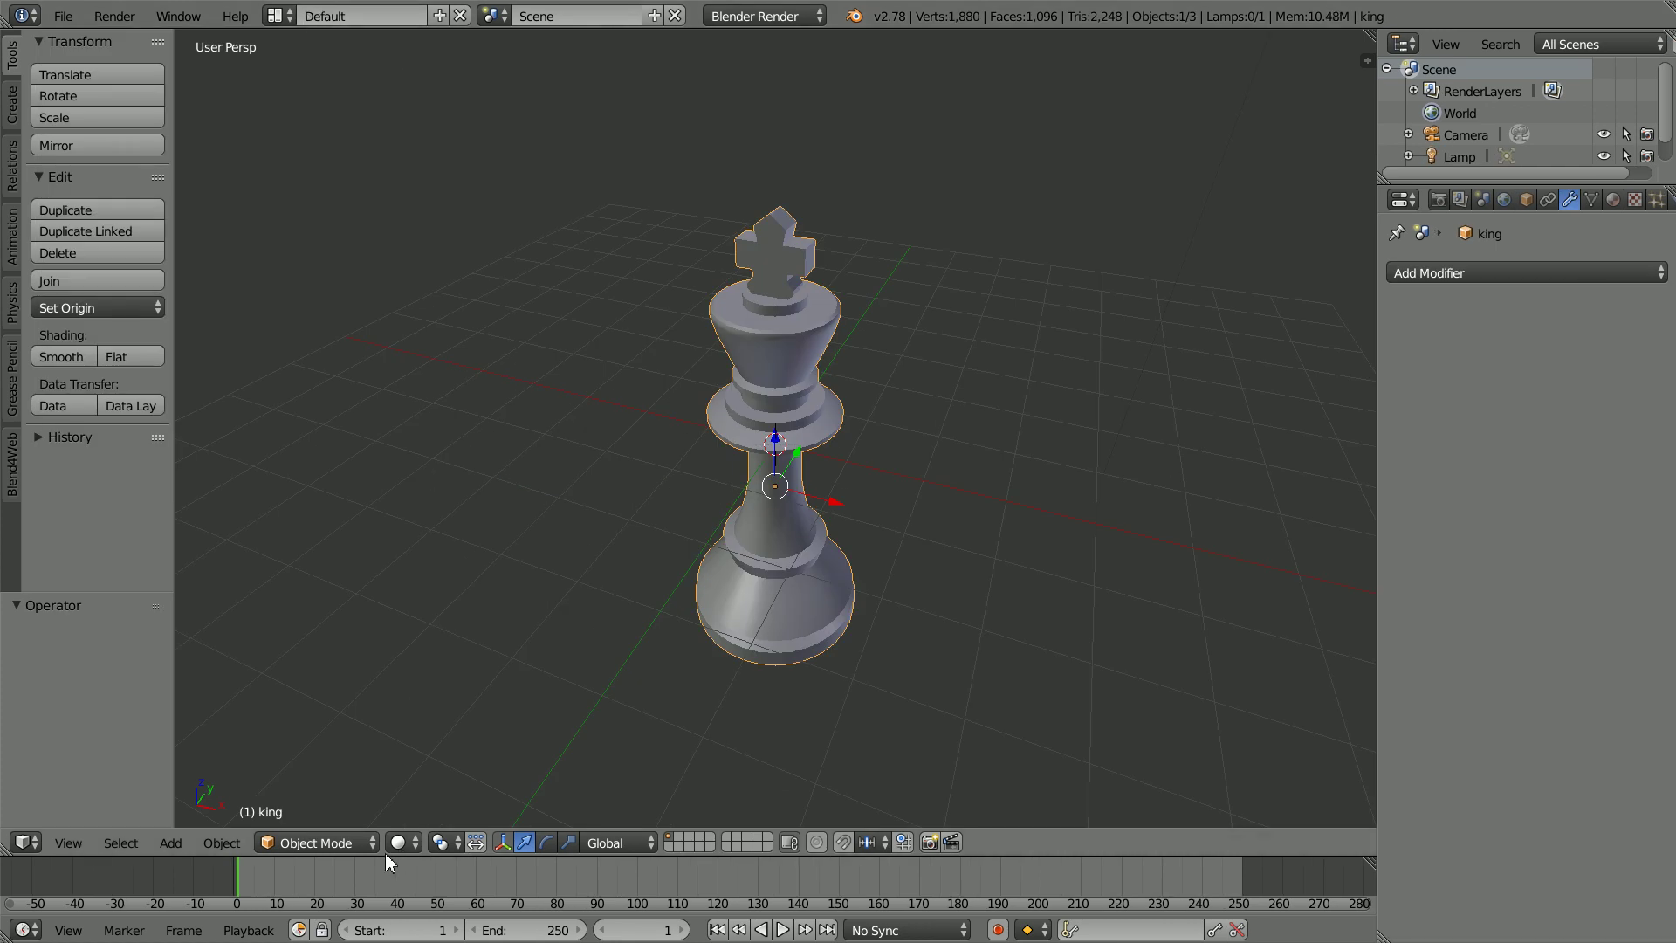
Step: Enlarge the timeline area to about half the window's height and switch it to the UV/Image Editor
{"action": "left_click_drag", "start_coordinate": [385, 856], "coordinate": [452, 517]}
{"action": "left_click", "coordinate": [39, 928]}
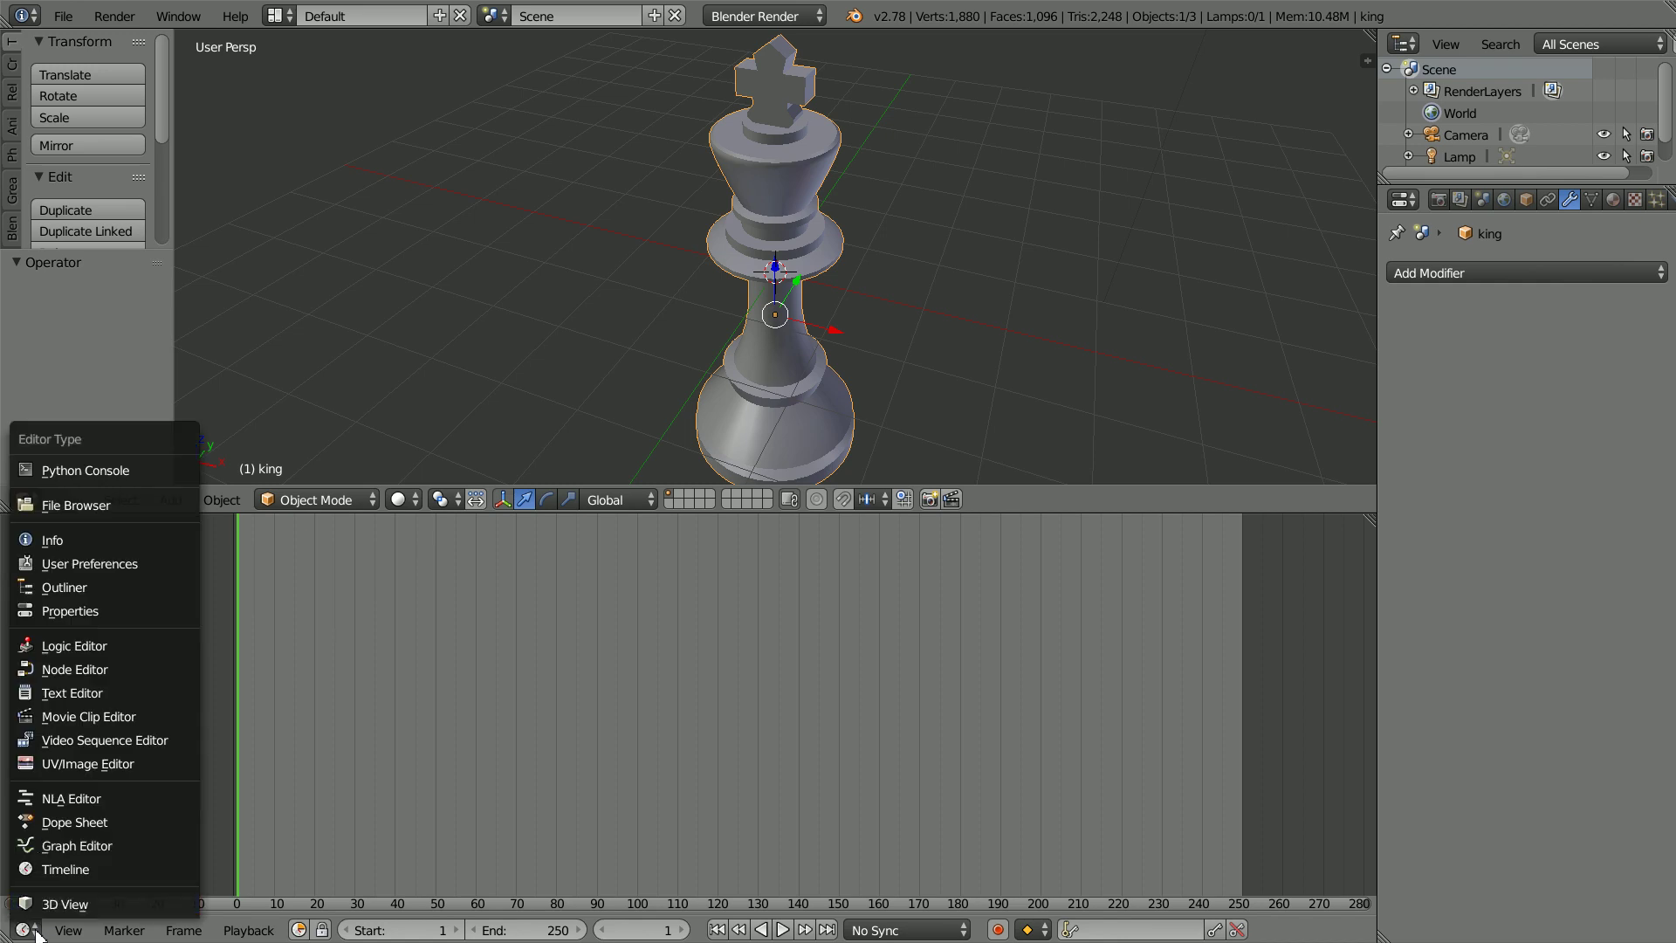
{"action": "left_click", "coordinate": [153, 765]}
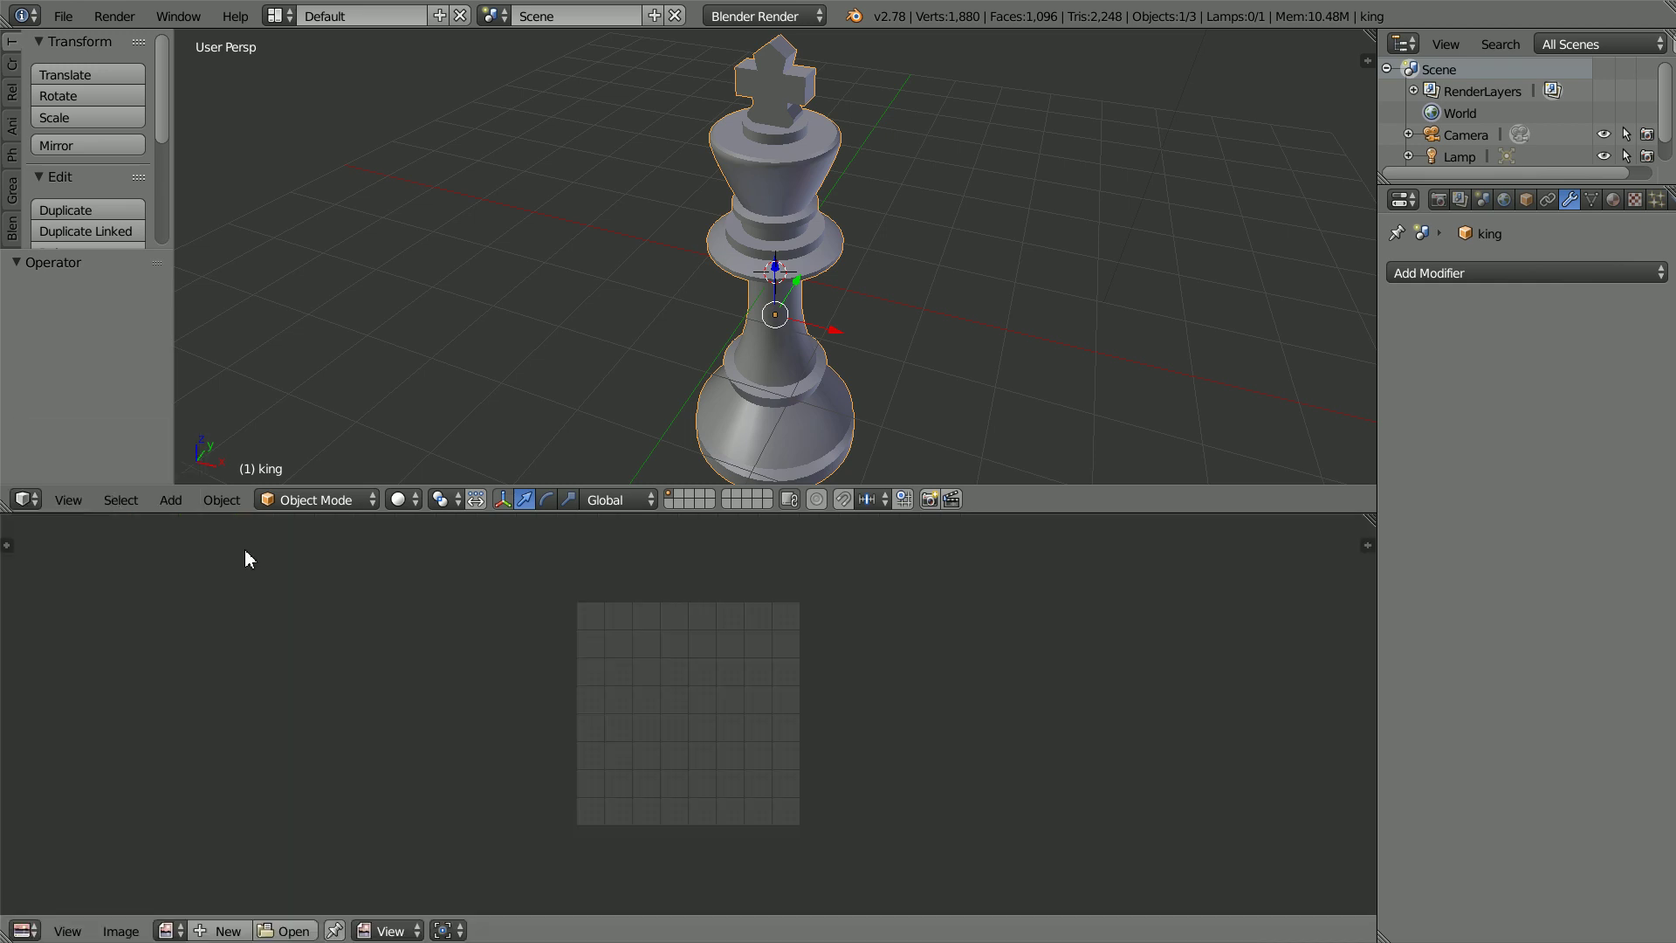
Step: Open gypsum_normal.png from blend4web_ce\deploy\assets\material_library\natural in the UV/Image Editor, browsing by thumbnails
{"action": "left_click", "coordinate": [288, 931]}
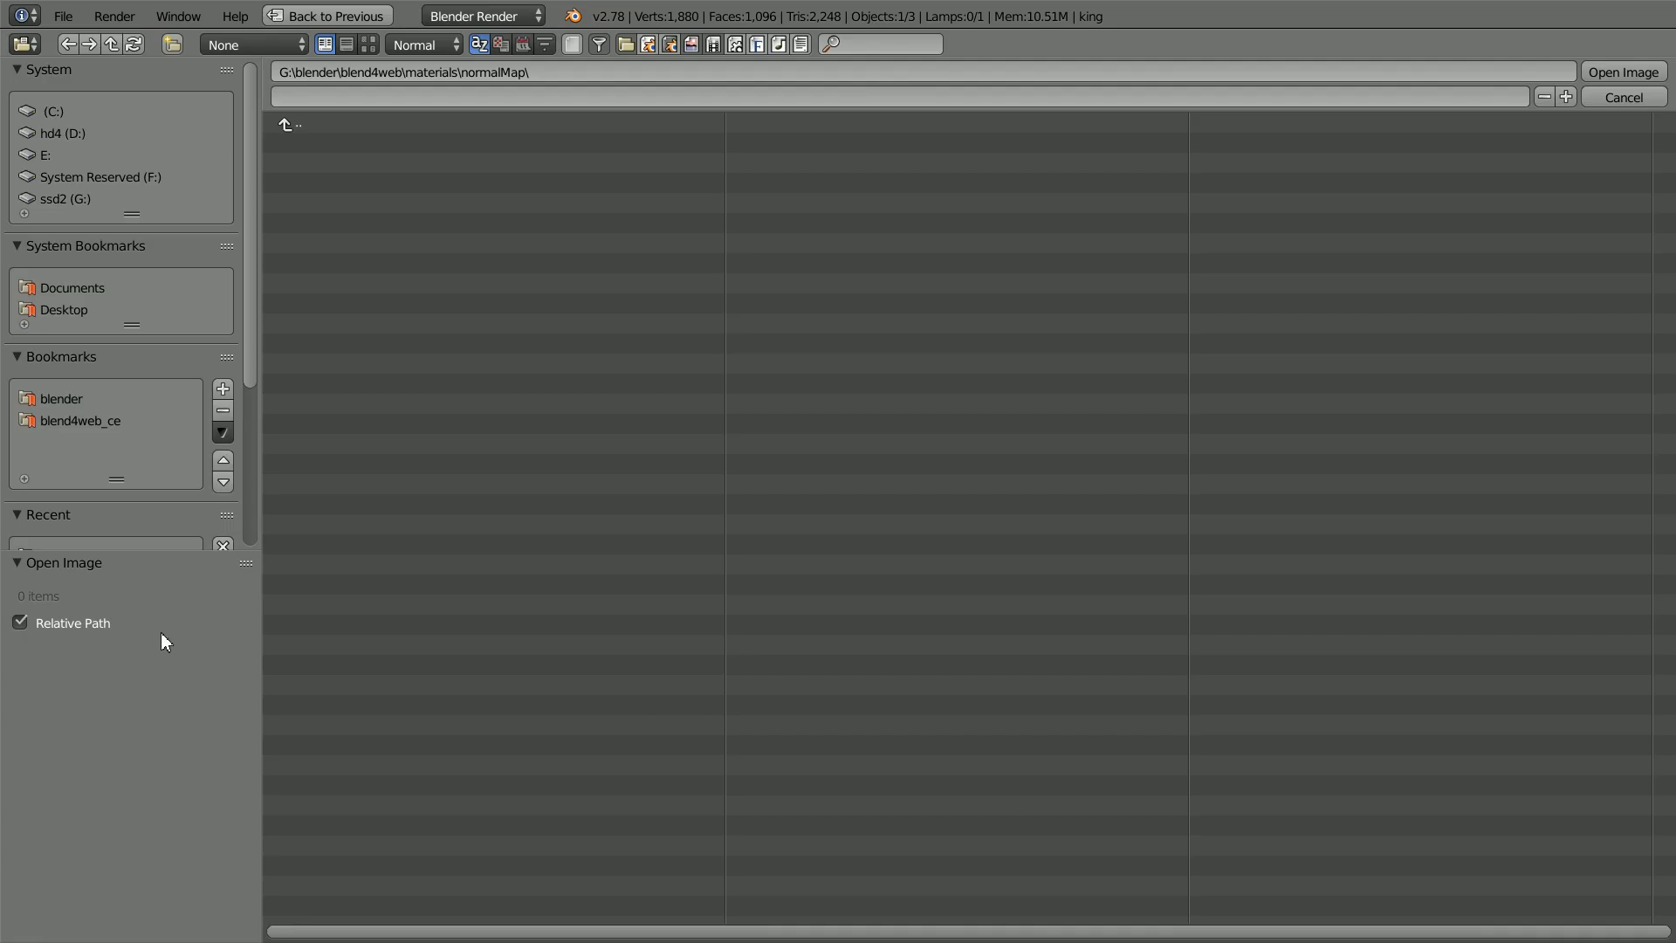
{"action": "left_click", "coordinate": [106, 423]}
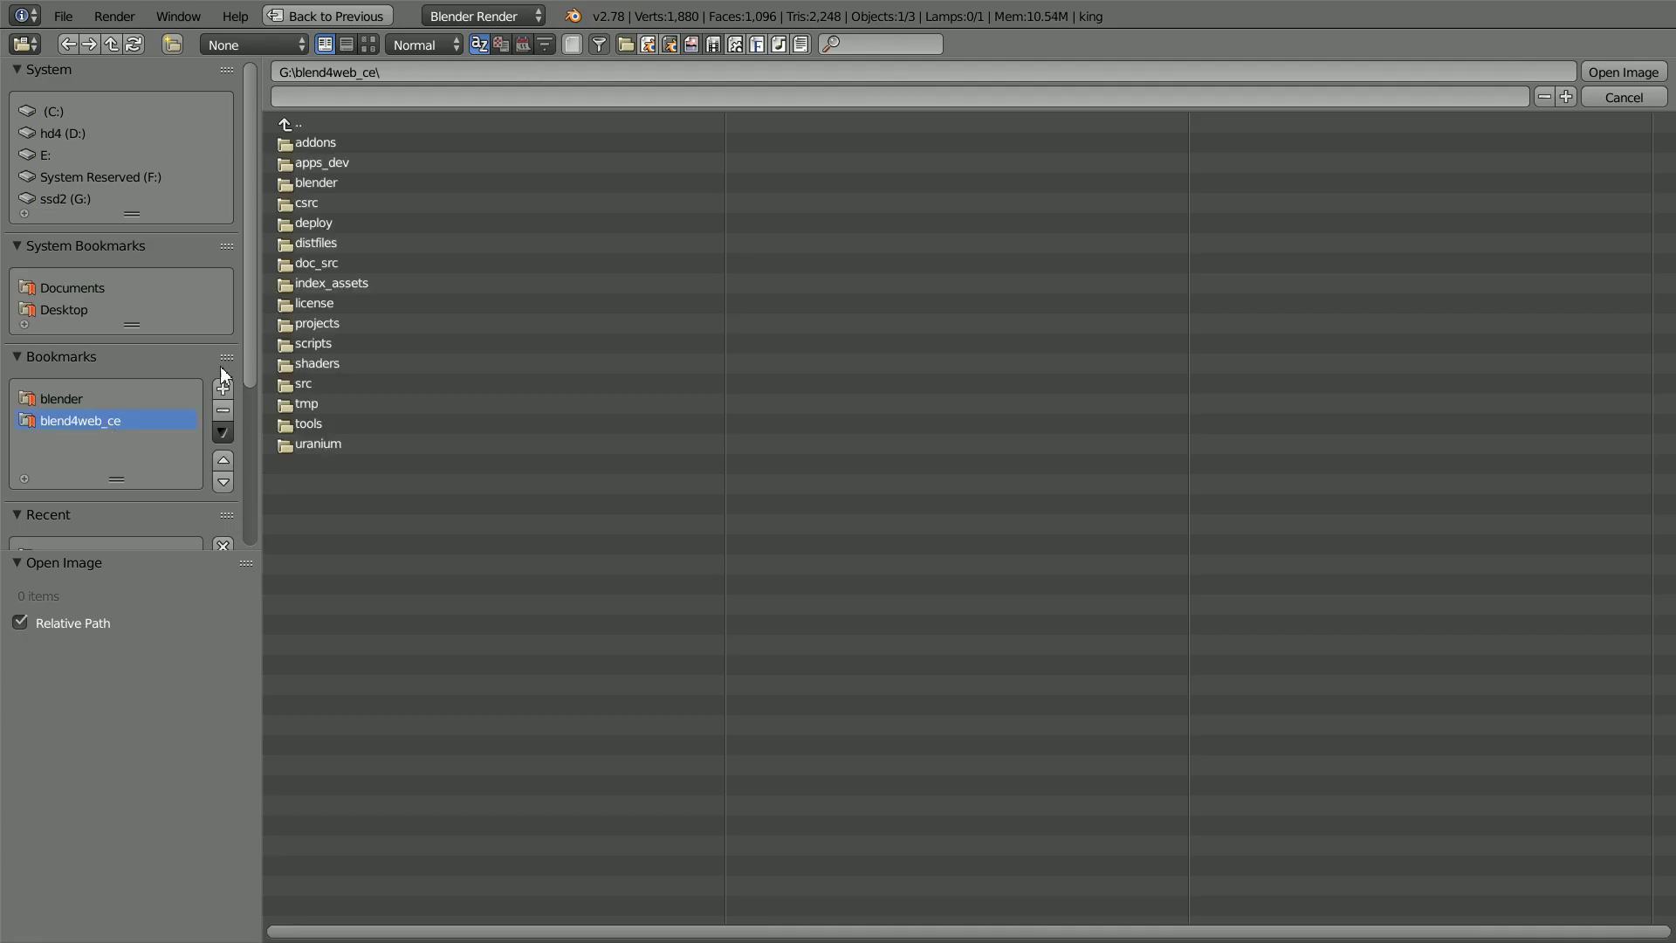
{"action": "left_click", "coordinate": [337, 222]}
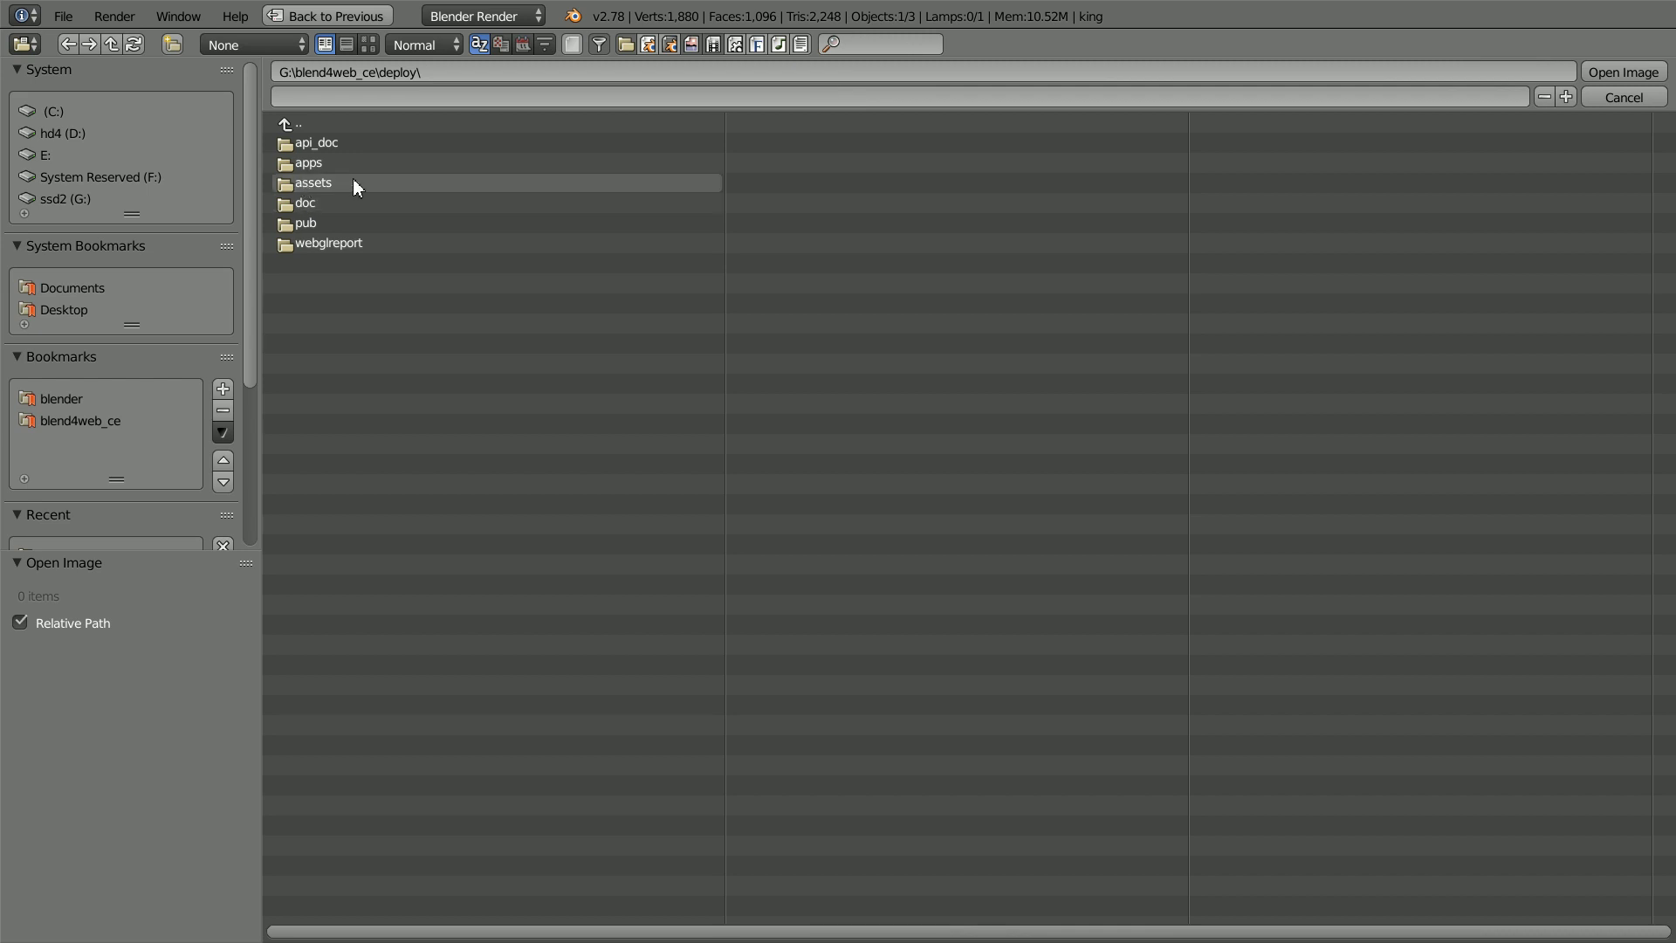
{"action": "left_click", "coordinate": [354, 181]}
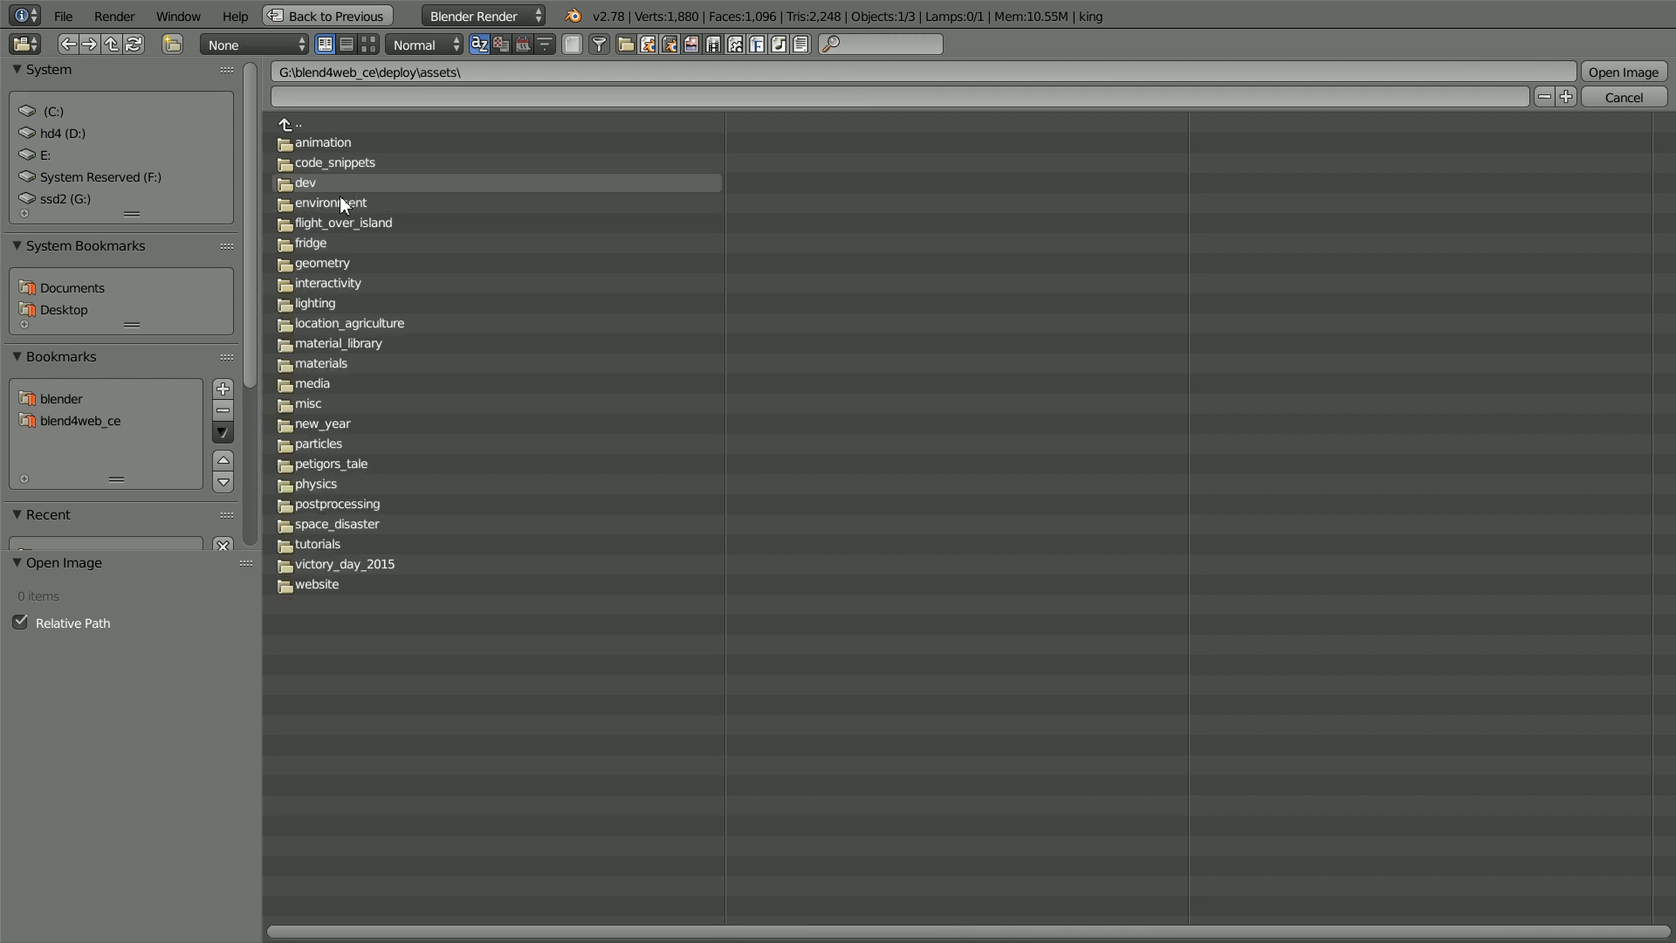
{"action": "left_click", "coordinate": [381, 342]}
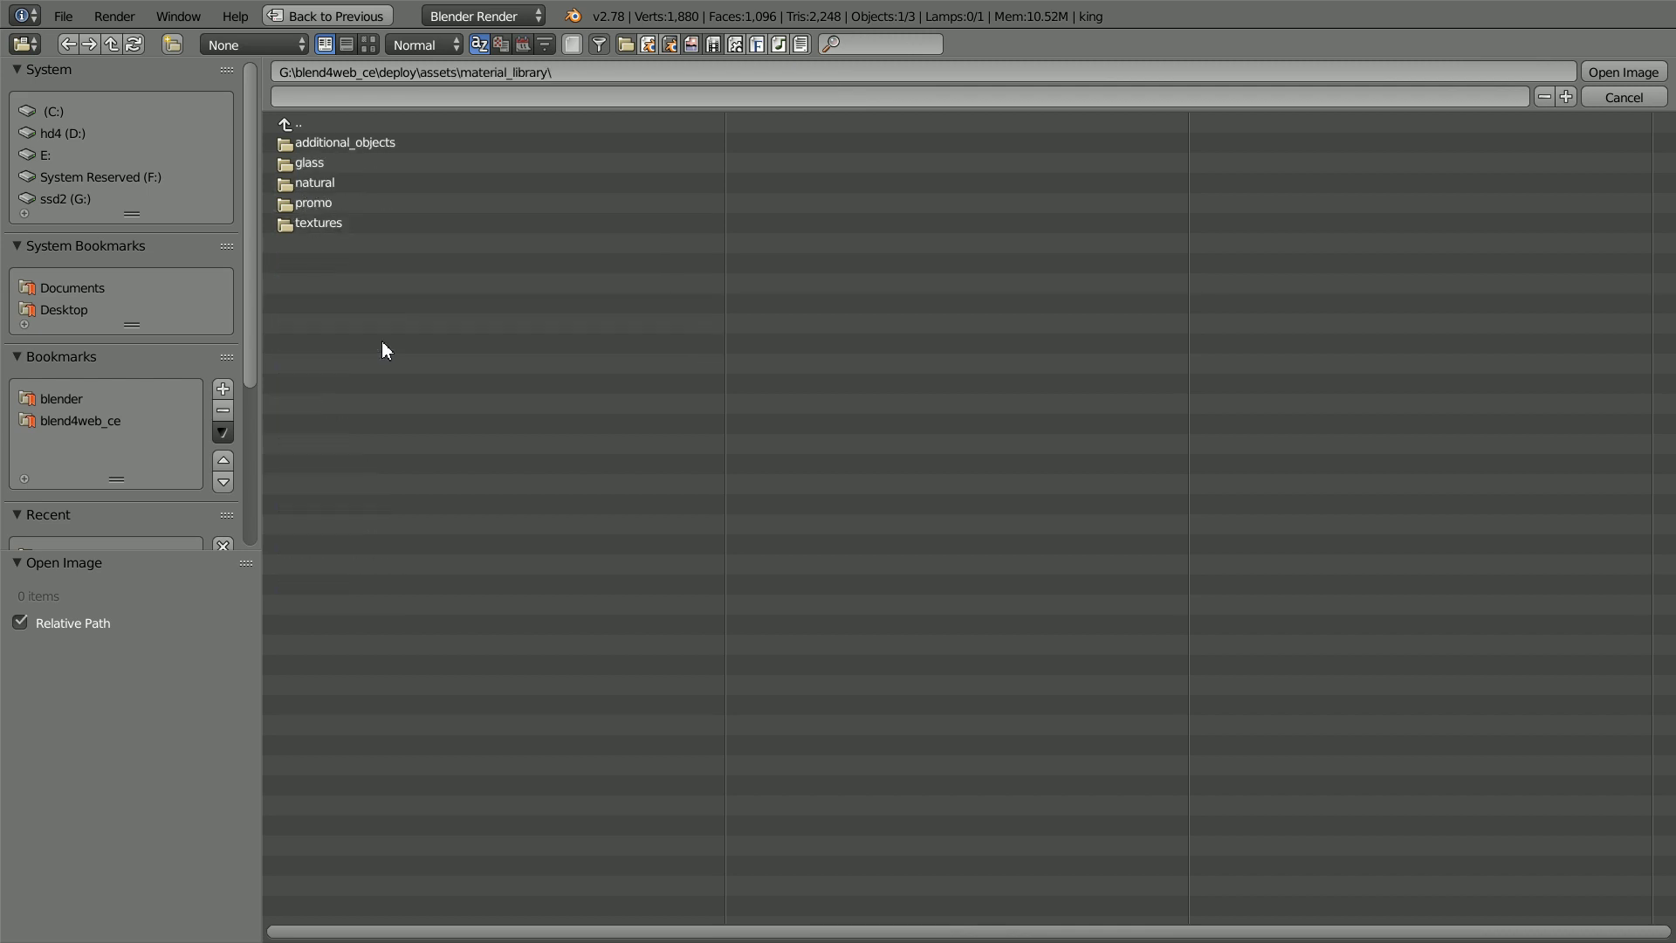
{"action": "left_click", "coordinate": [351, 181]}
{"action": "left_click", "coordinate": [372, 45]}
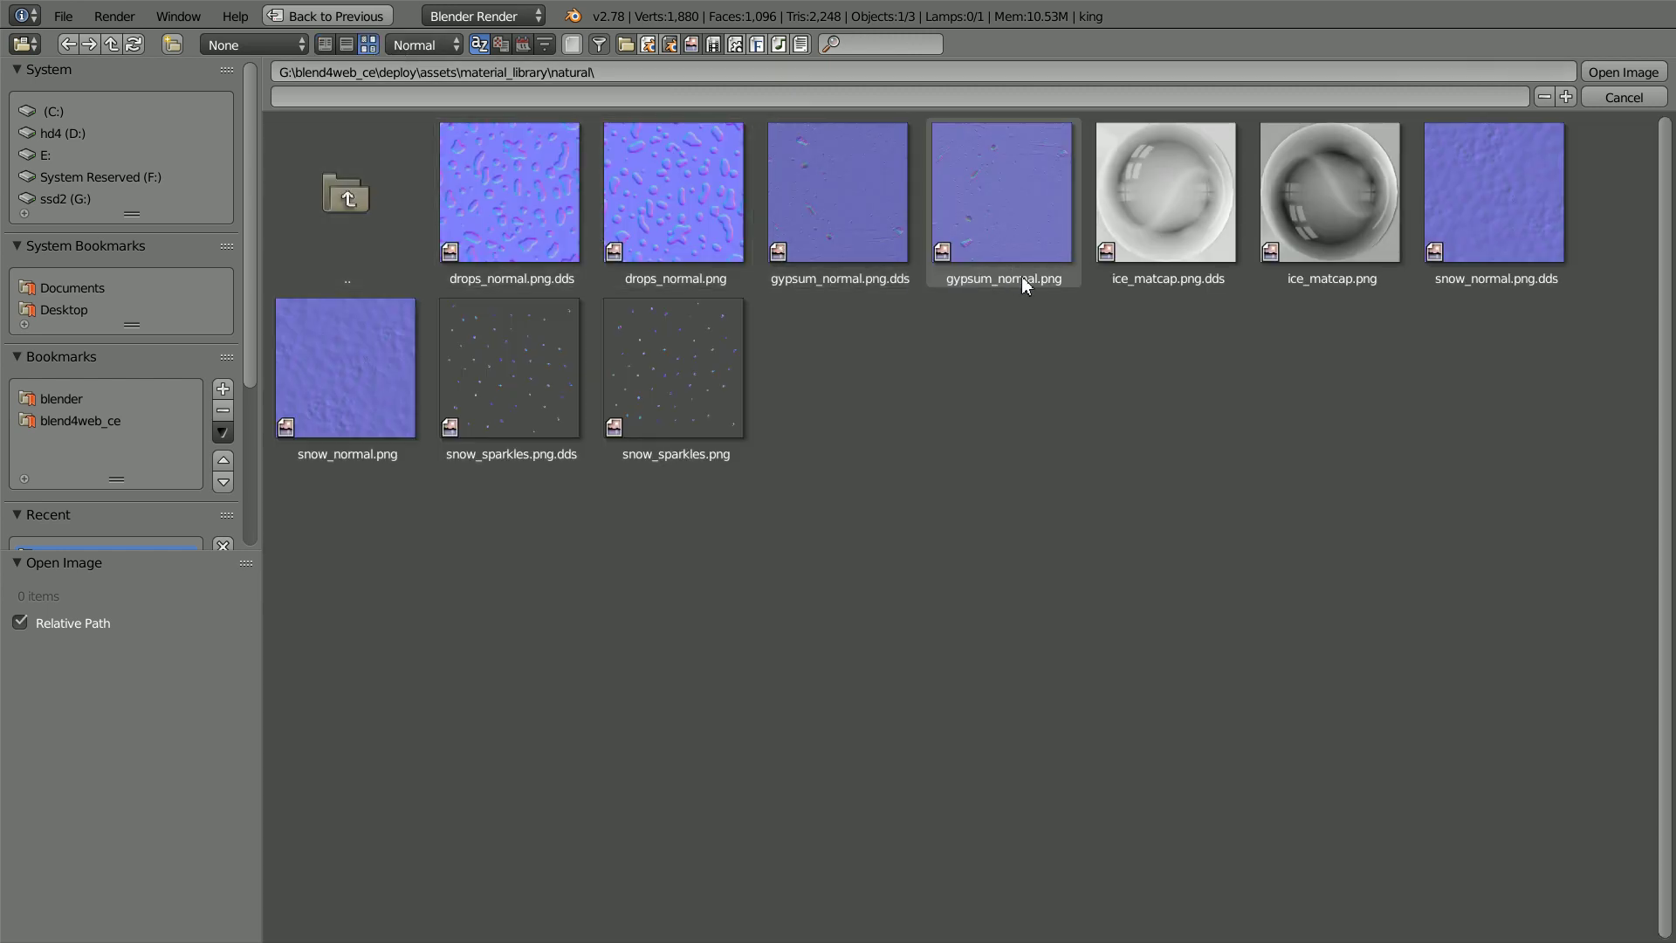
{"action": "left_click", "coordinate": [1003, 211]}
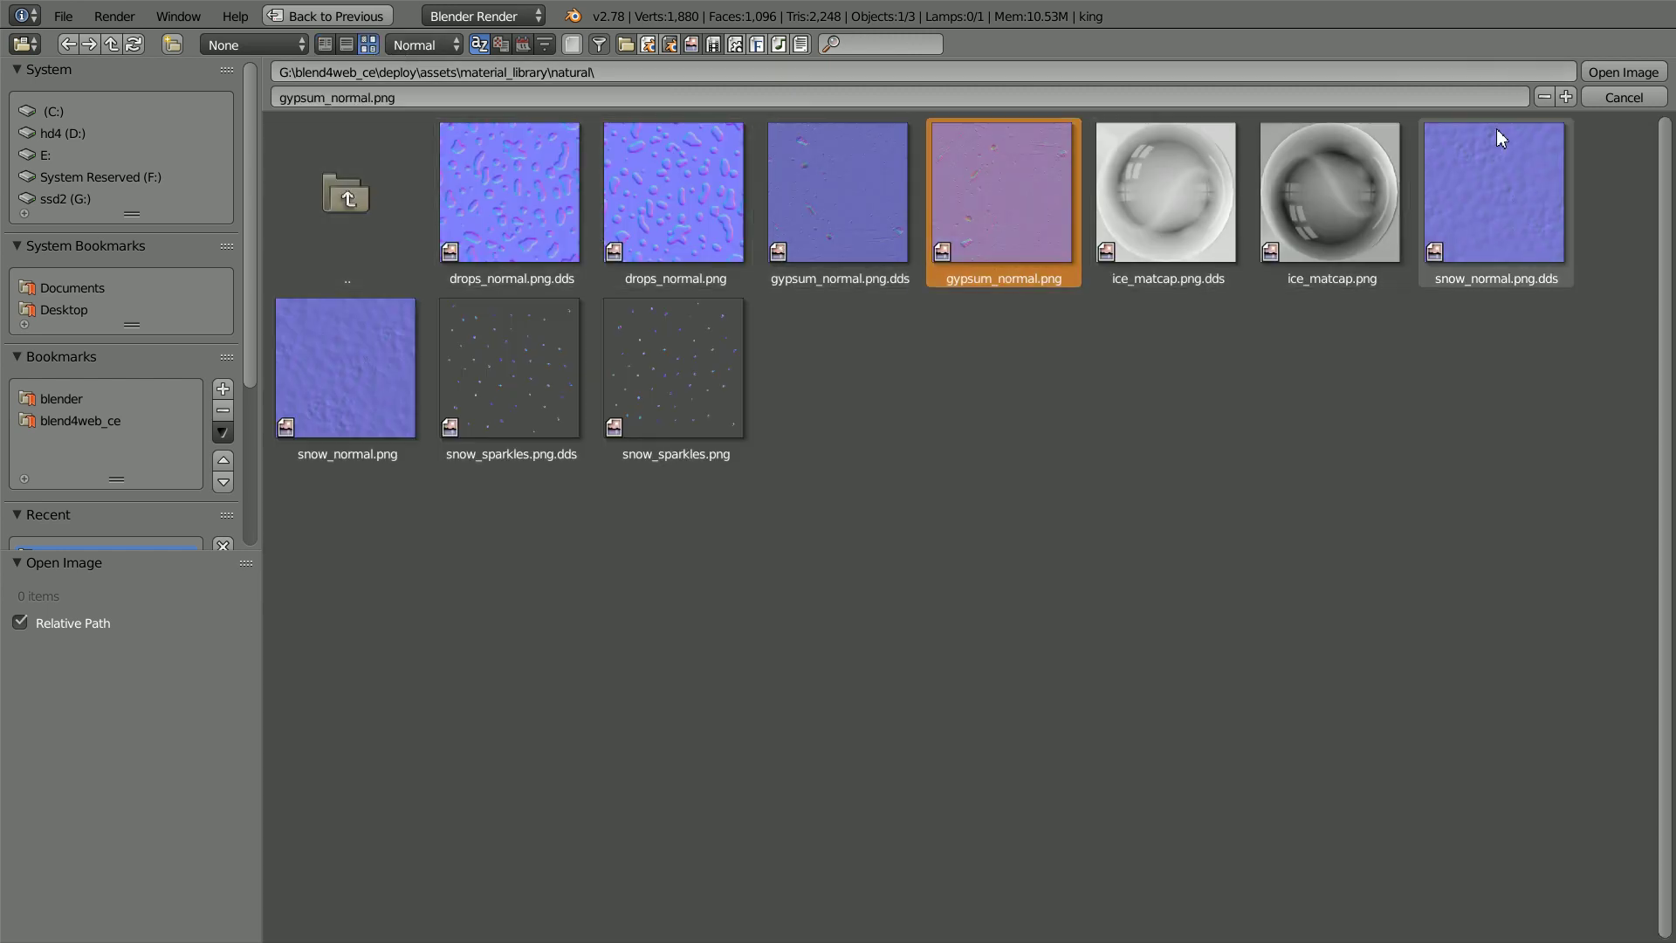
{"action": "left_click", "coordinate": [1618, 73]}
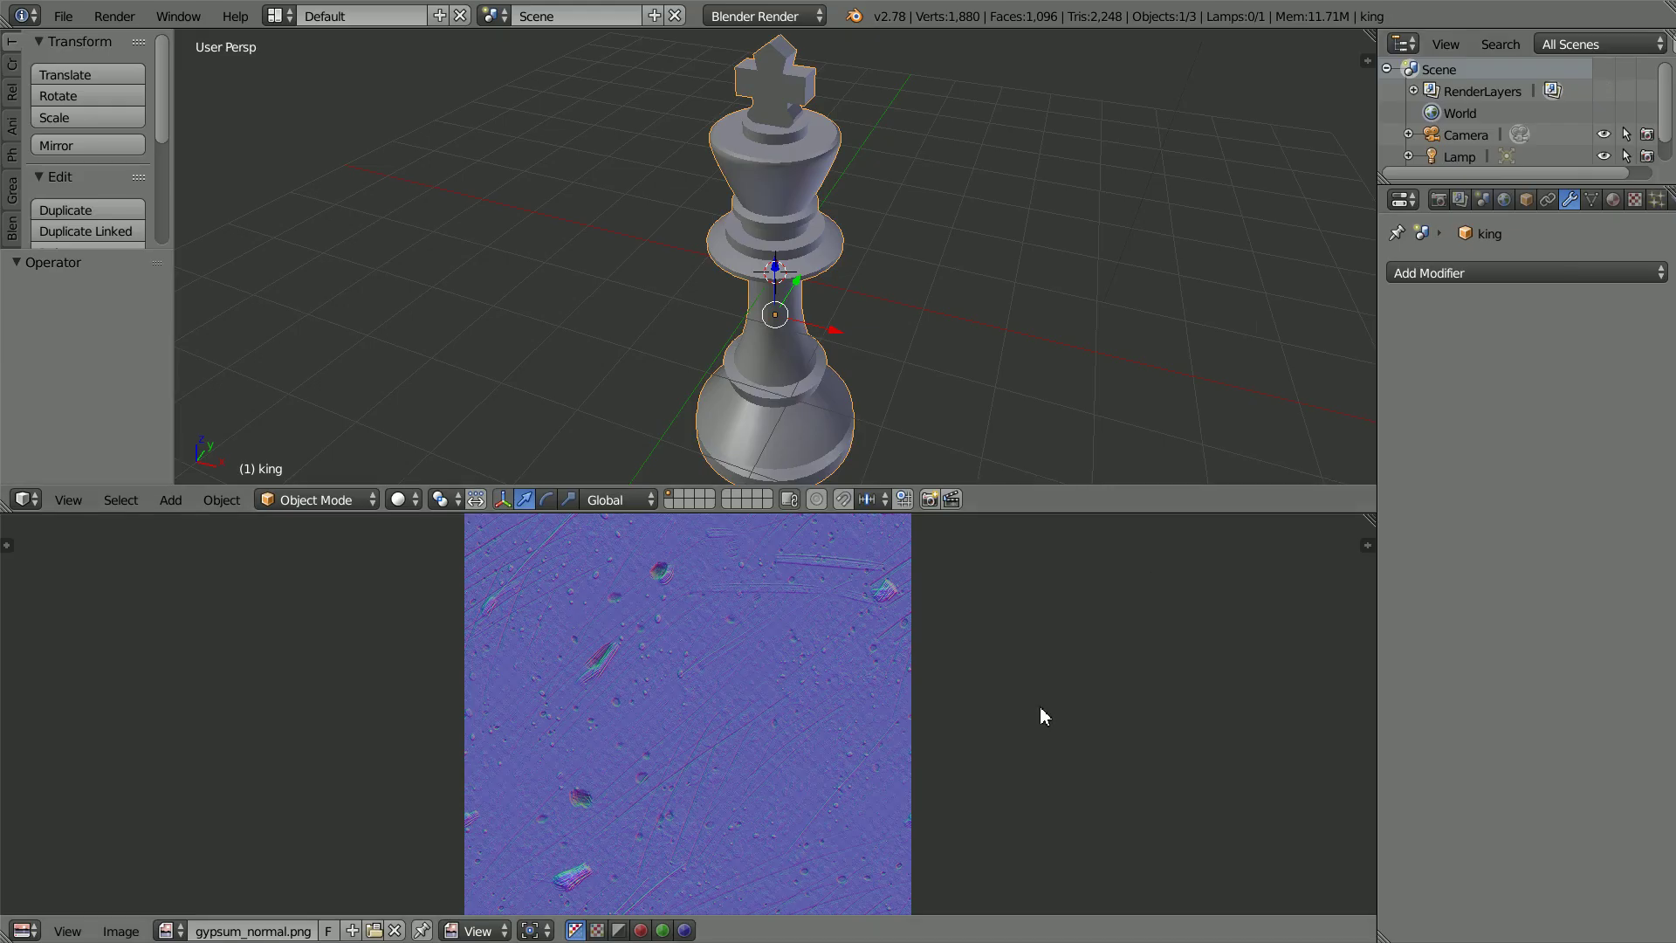
{"action": "scroll", "coordinate": [1023, 723], "scroll_direction": "down", "scroll_amount": 1}
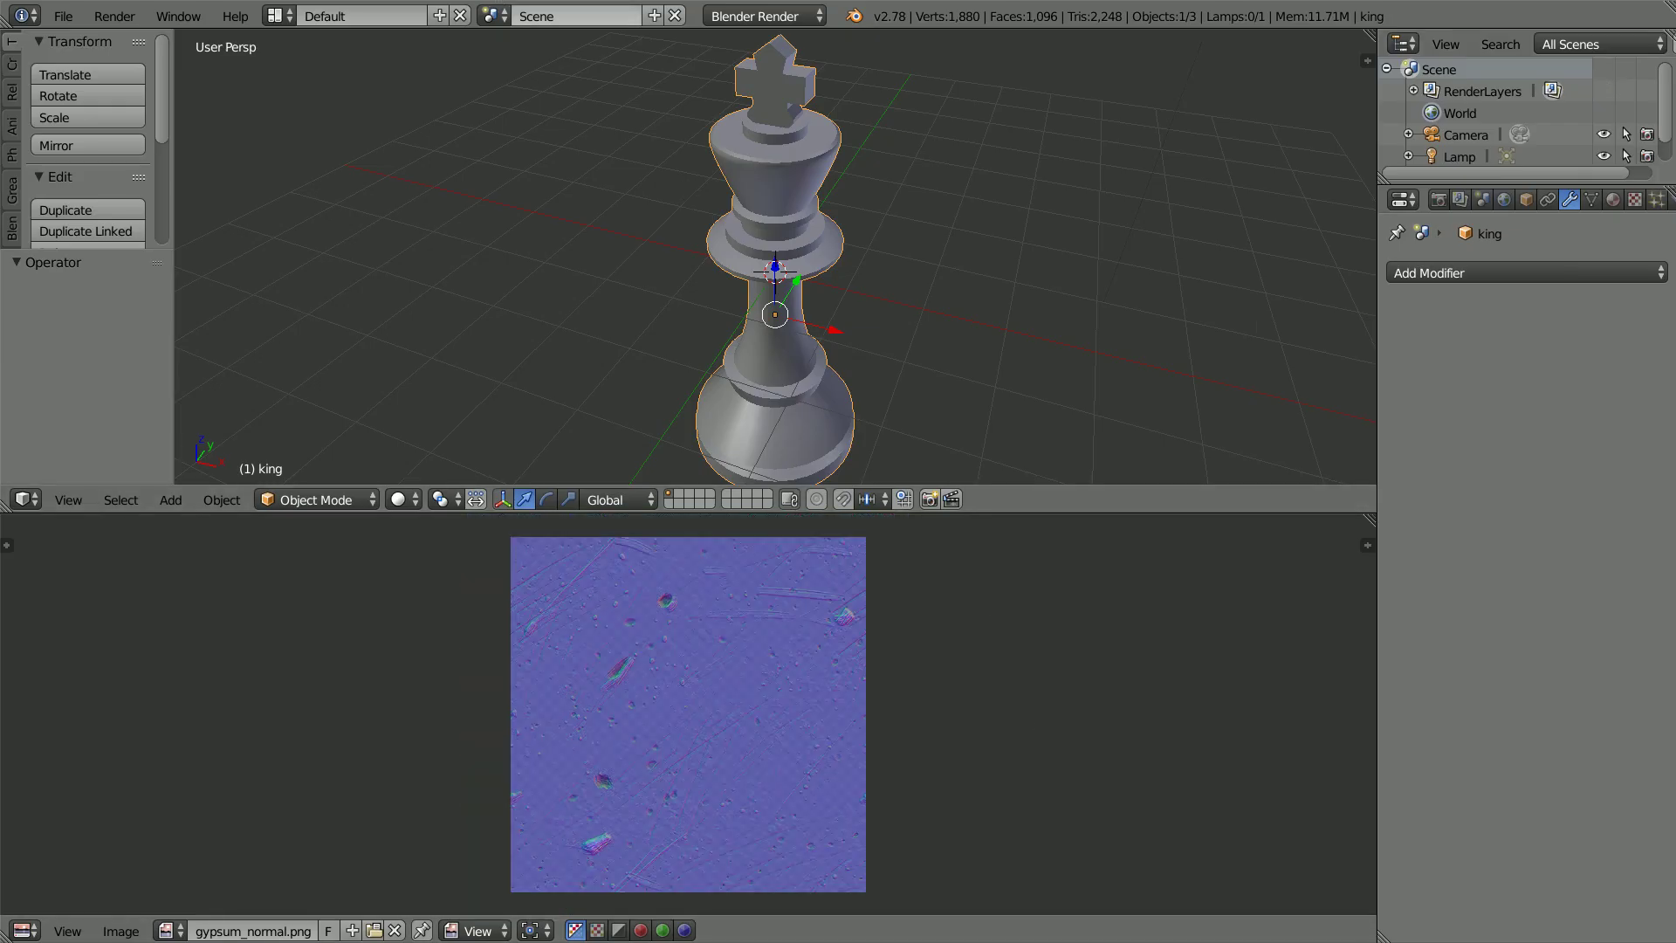
Step: Unwrap the whole king mesh in Edit Mode with Smart UV Project at its default settings
{"action": "left_click", "coordinate": [286, 500]}
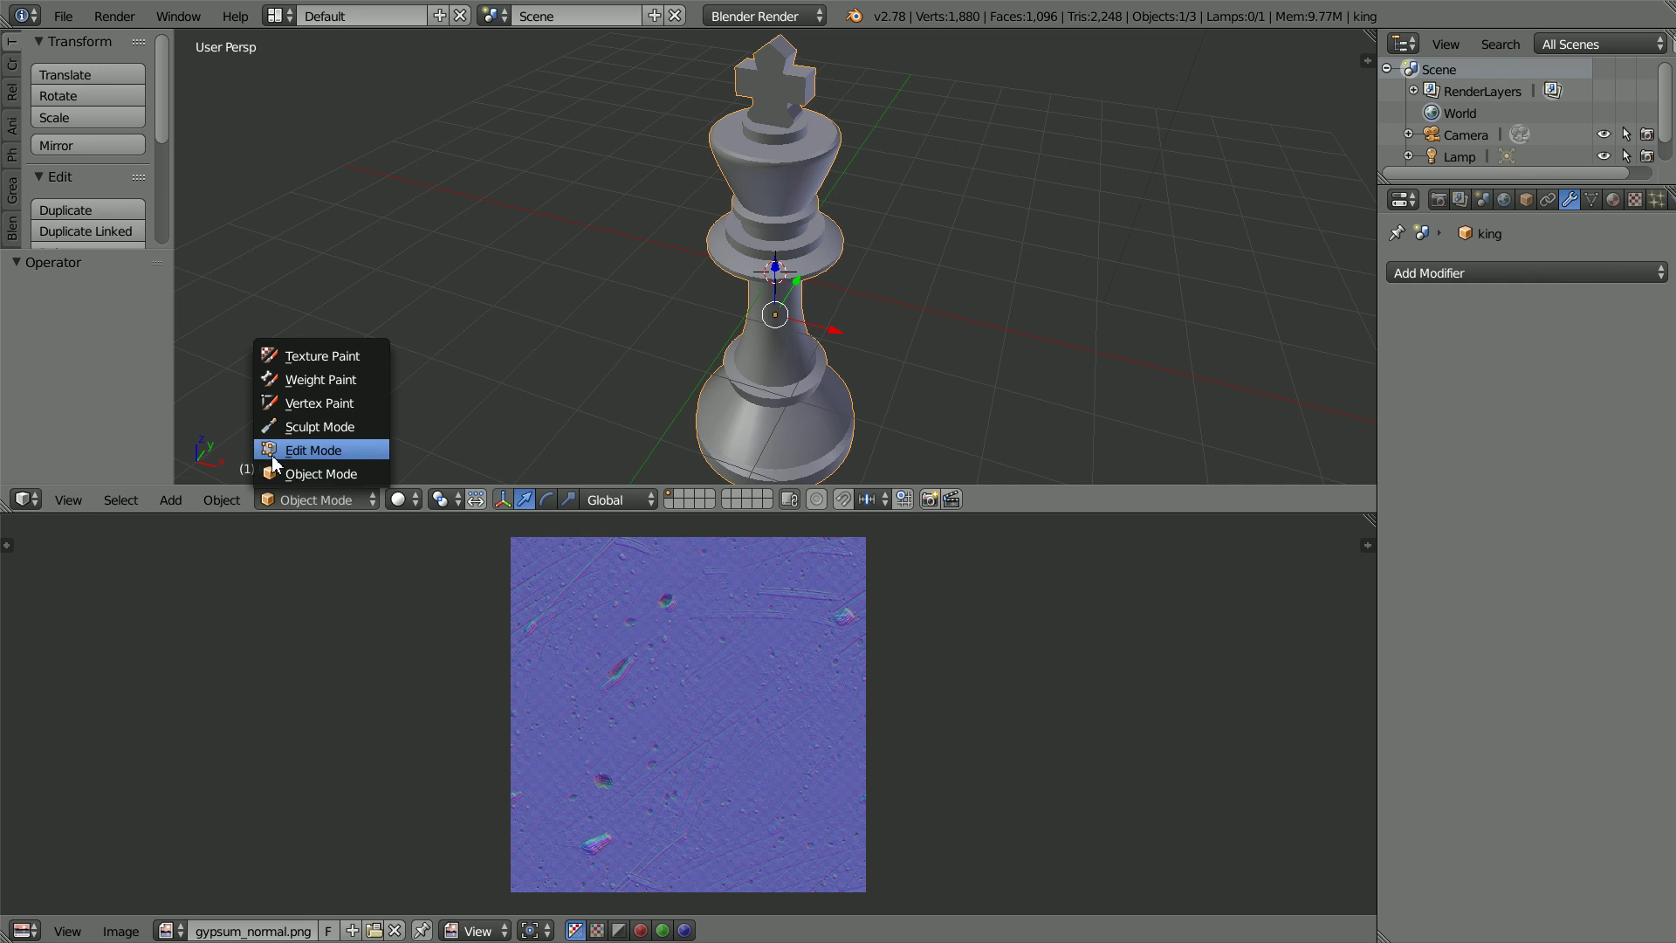
{"action": "left_click", "coordinate": [377, 460]}
{"action": "left_click", "coordinate": [223, 502]}
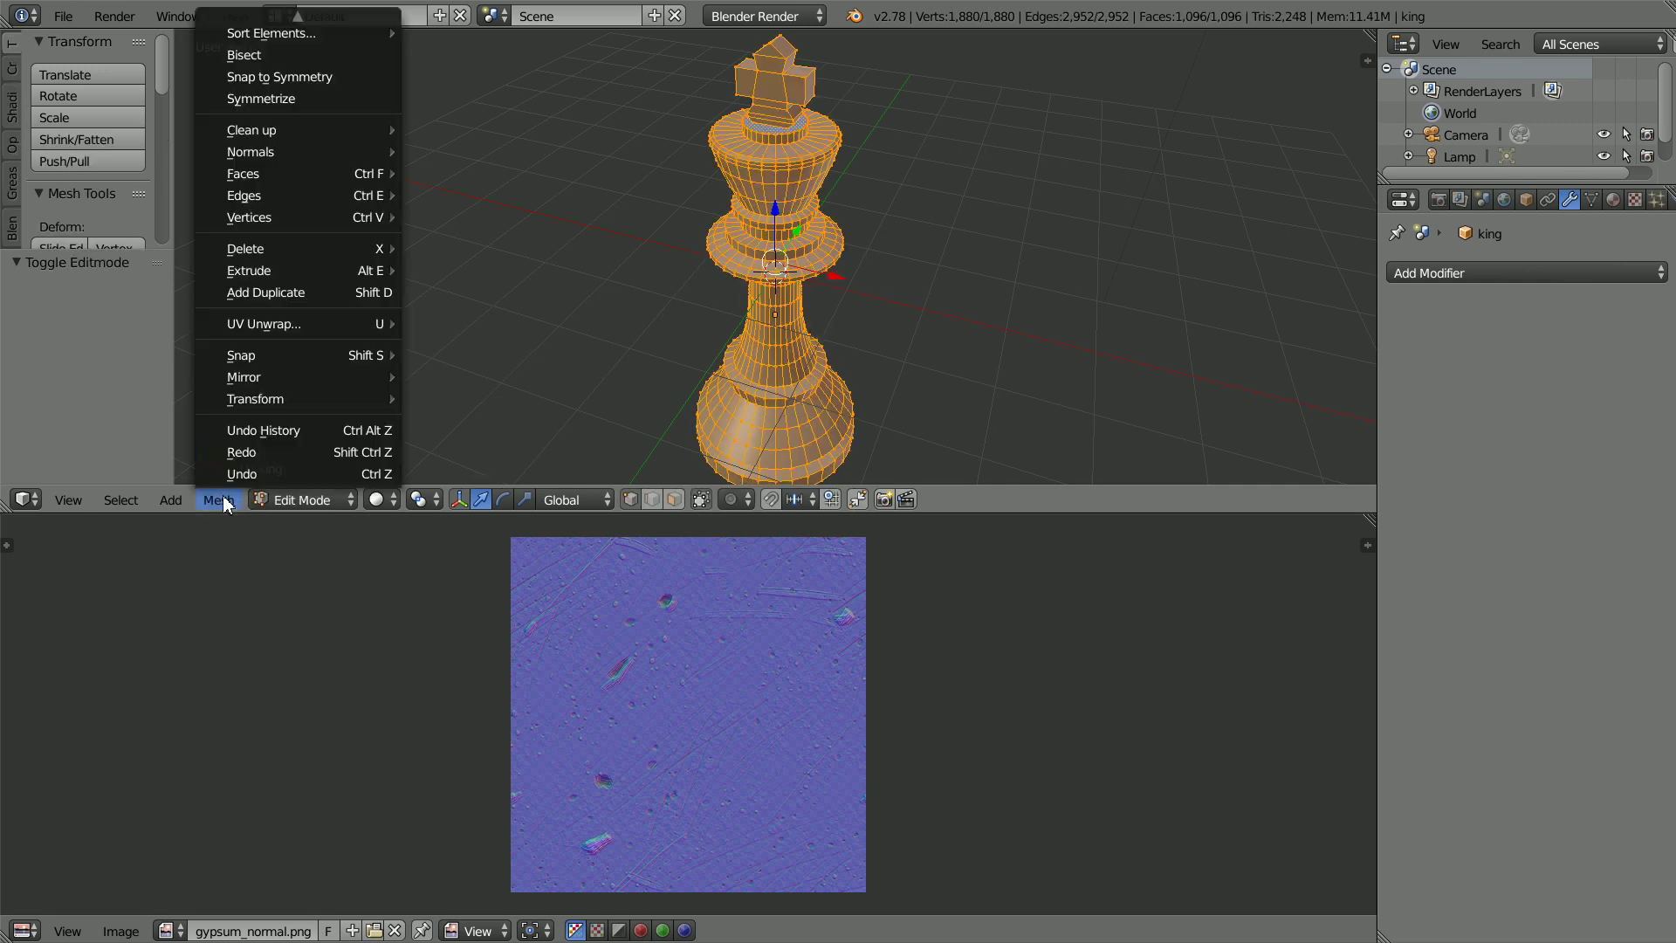
{"action": "mouse_move", "coordinate": [297, 327]}
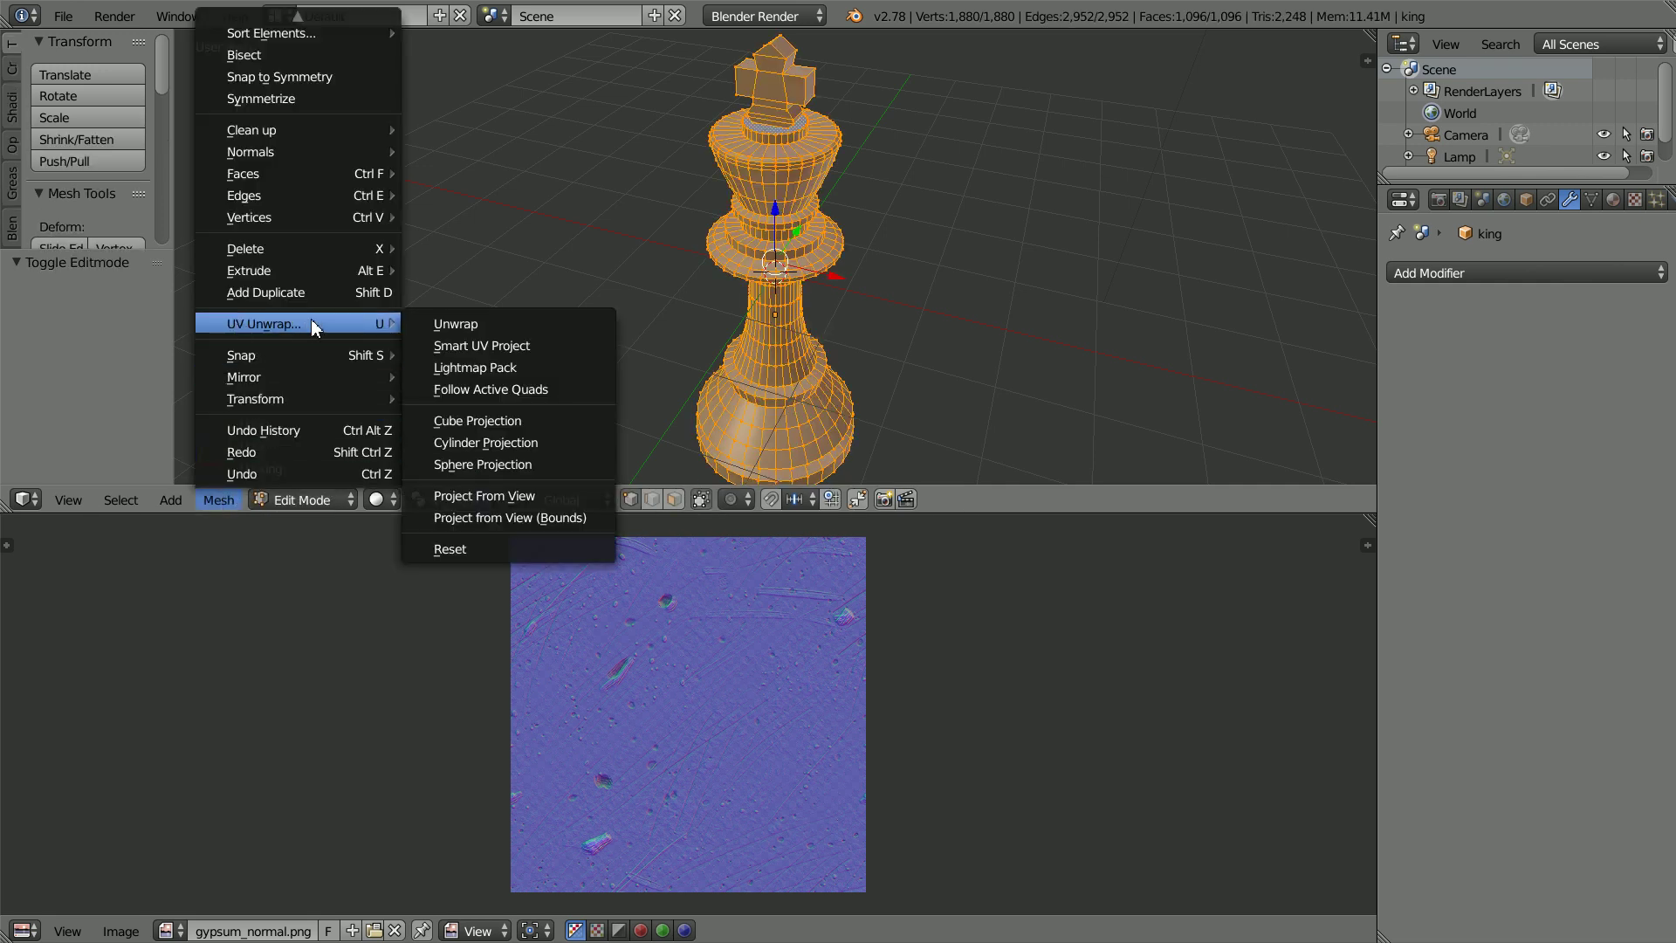
{"action": "left_click", "coordinate": [586, 347]}
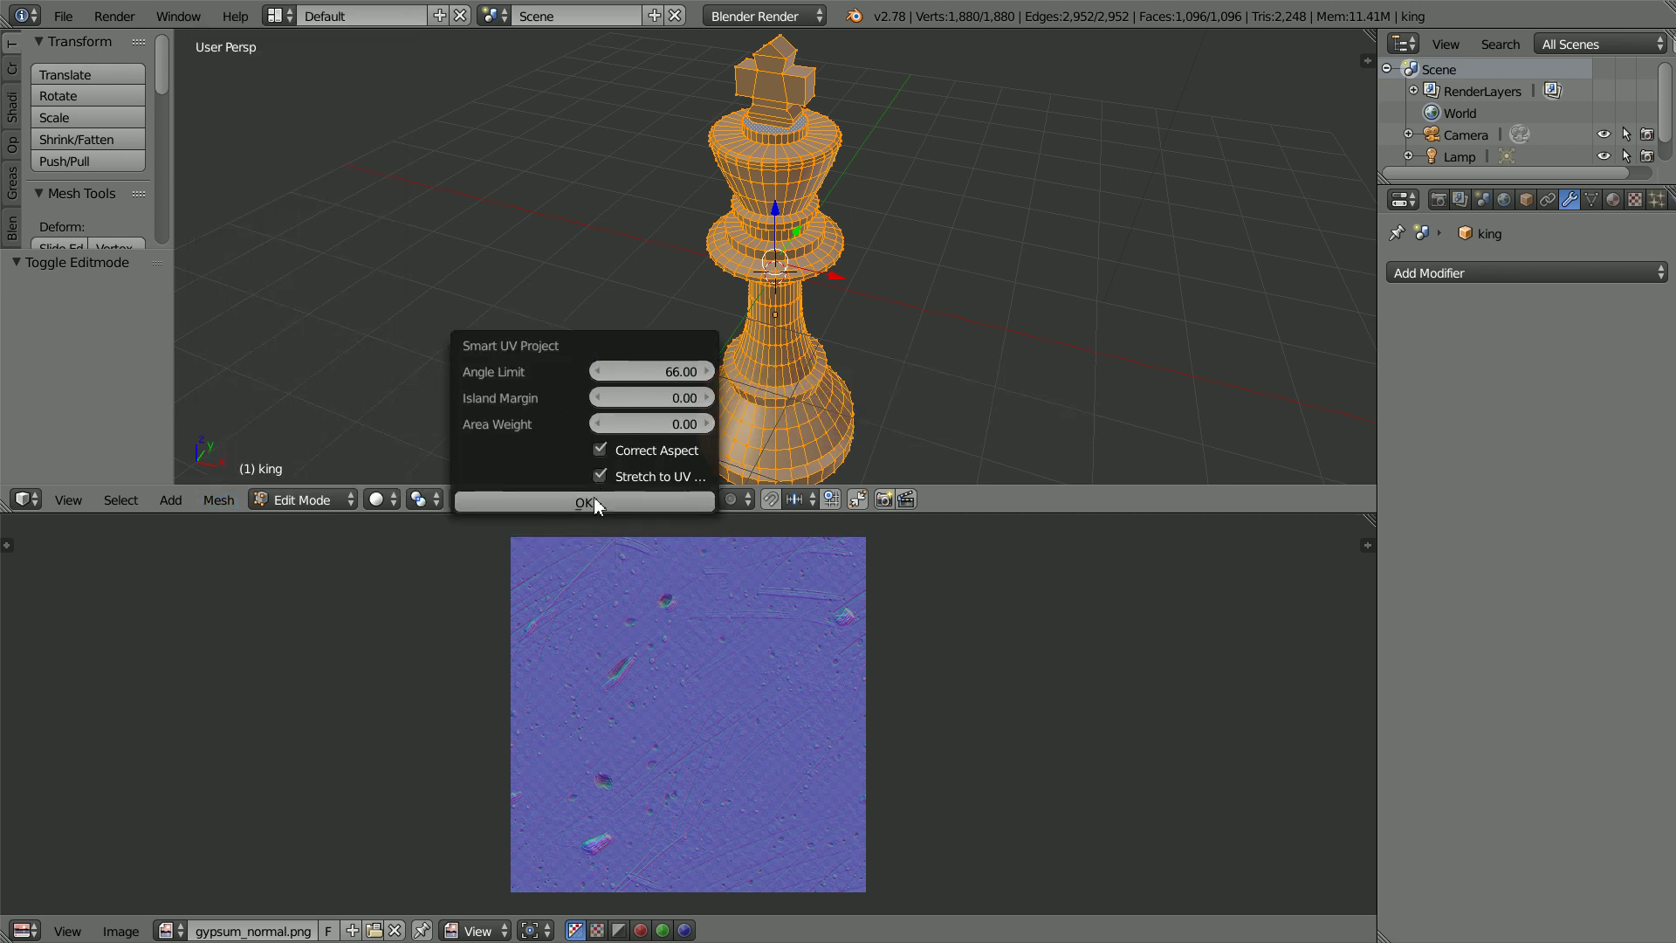
{"action": "left_click", "coordinate": [640, 501]}
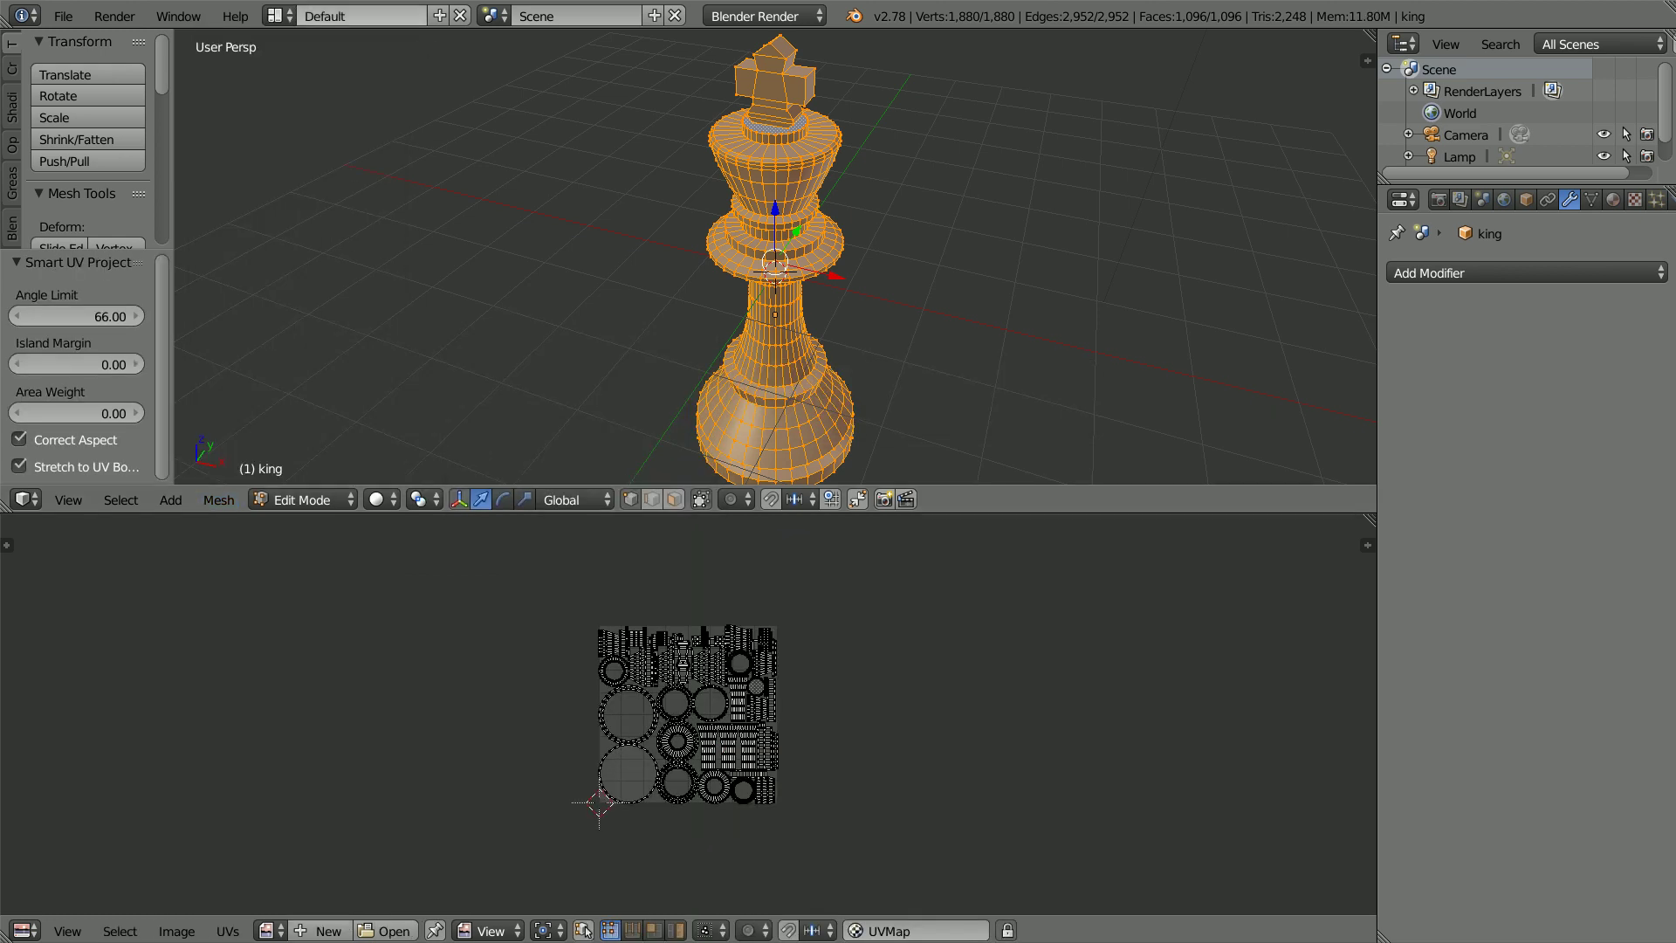
Step: Assign gypsum_normal.png to the king's unwrapped faces and scale all their UVs by 3
{"action": "key", "text": "Tab"}
{"action": "key", "text": "Tab"}
{"action": "left_click", "coordinate": [268, 931]}
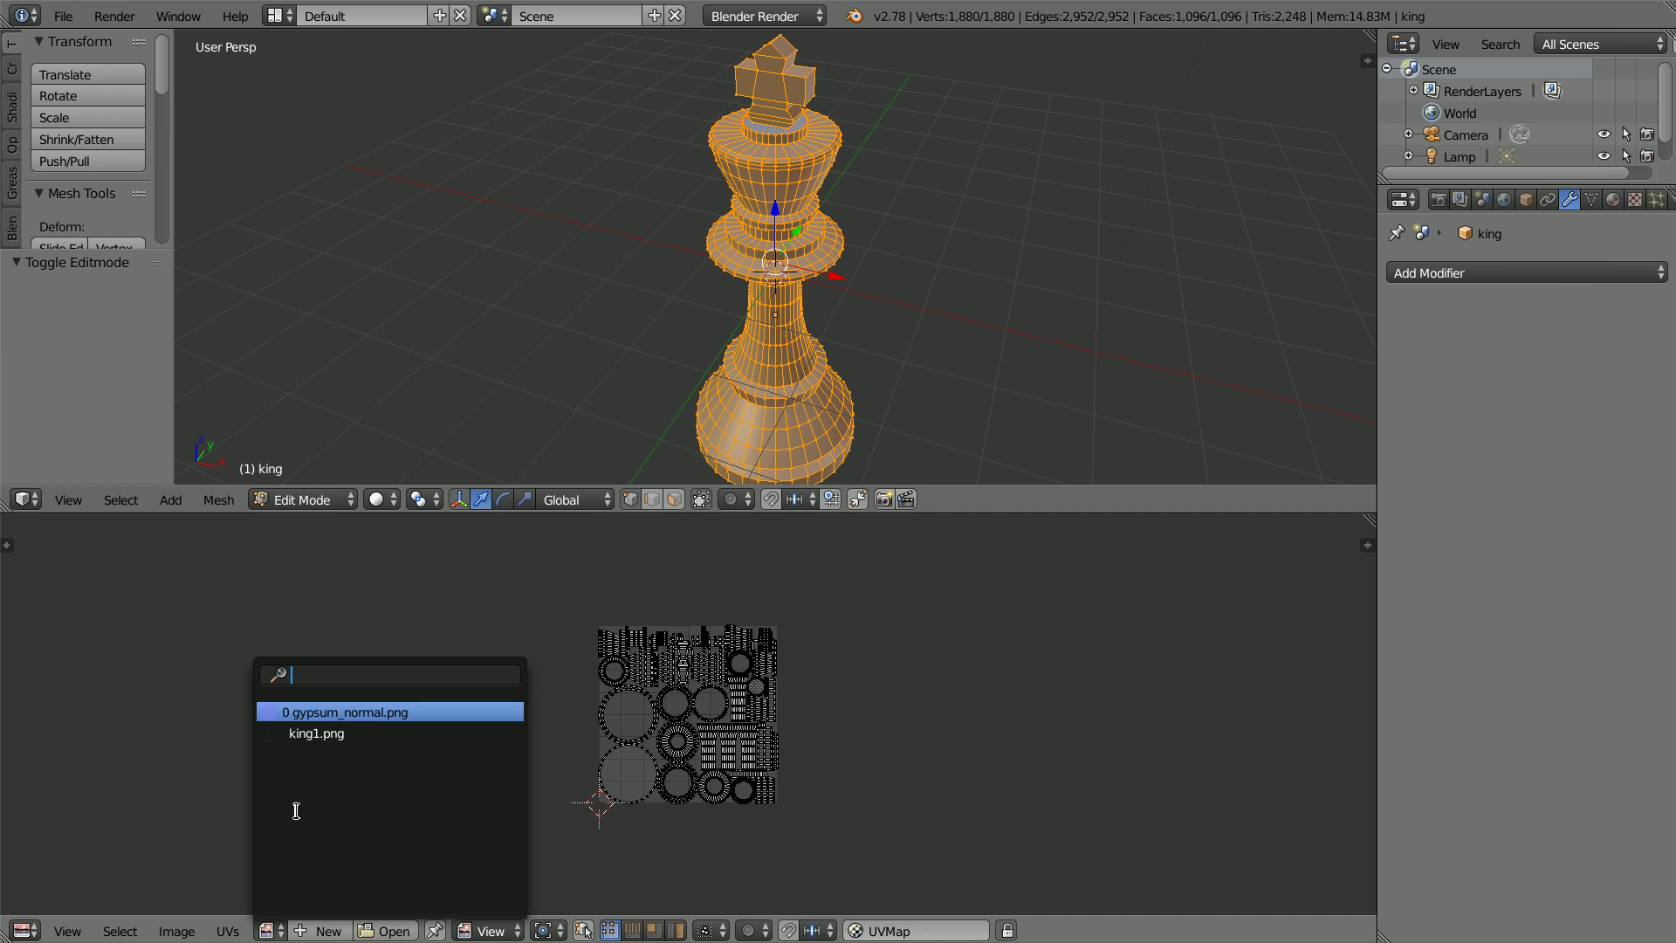
{"action": "left_click", "coordinate": [399, 713]}
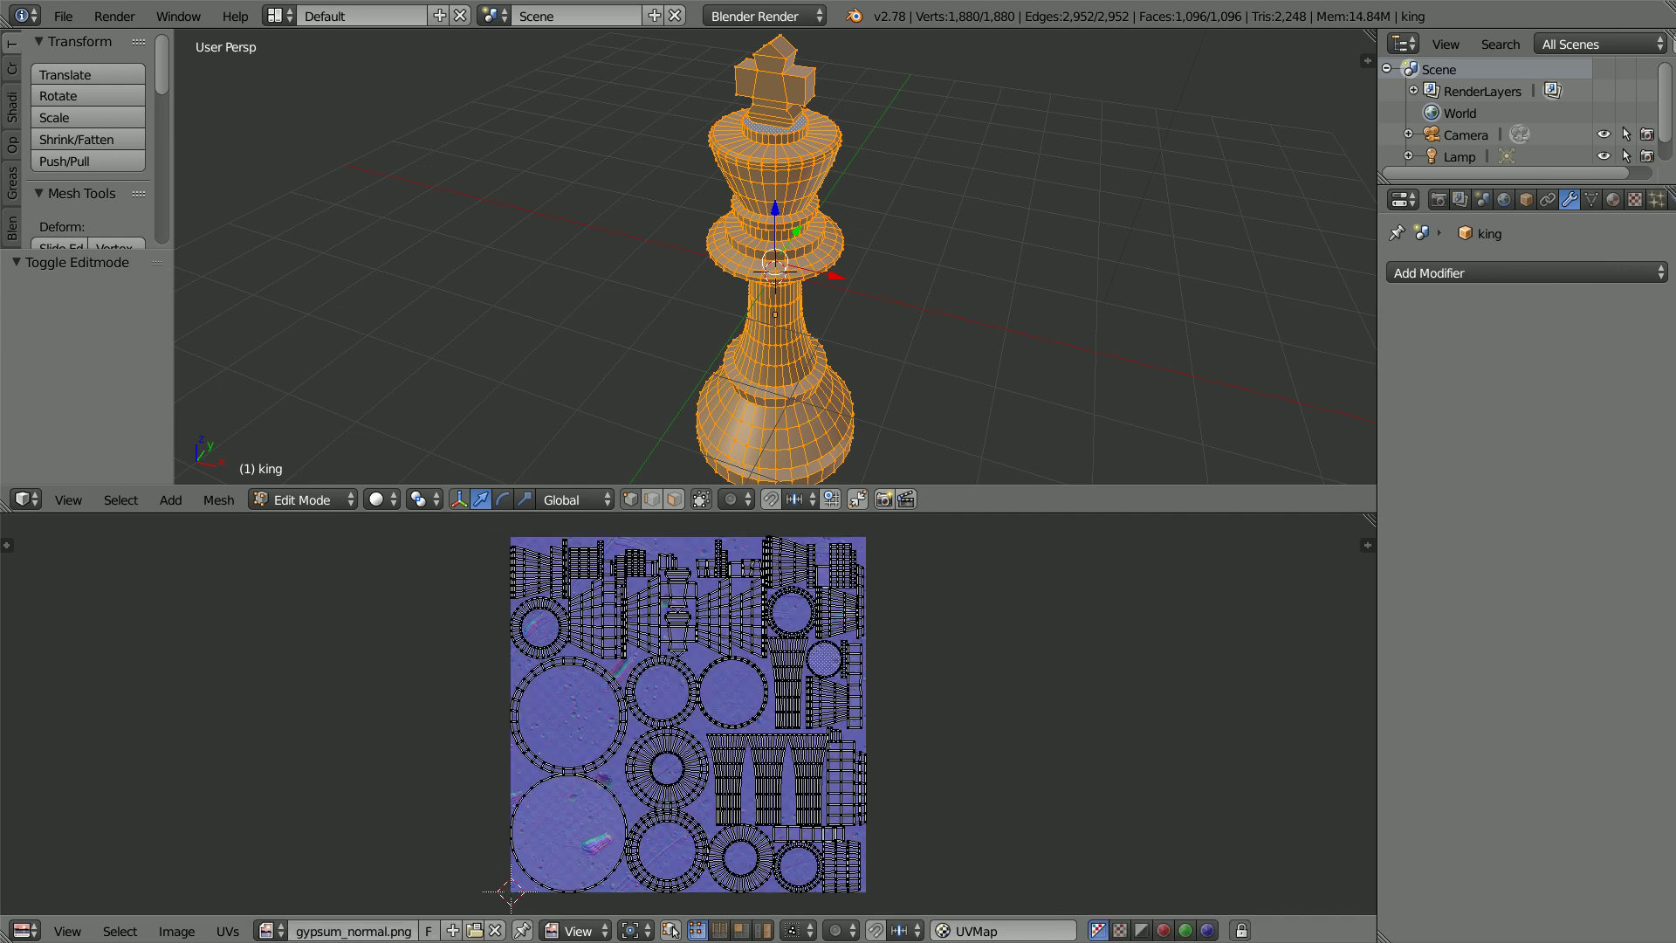
{"action": "key", "text": "a"}
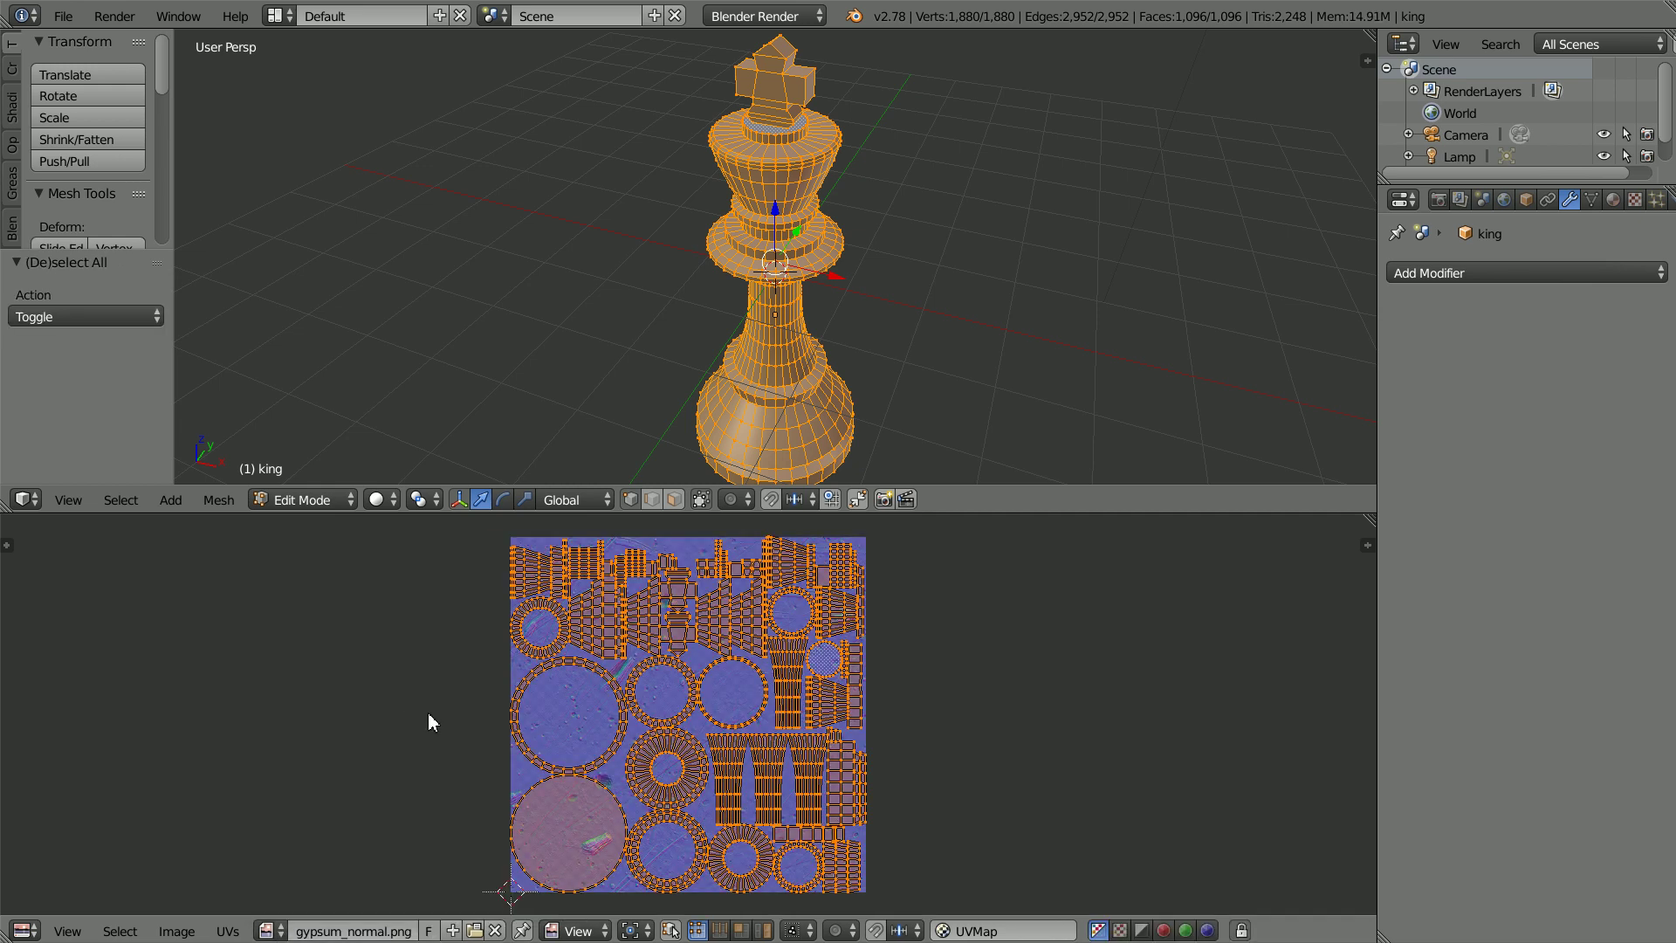
{"action": "type", "text": "s3"}
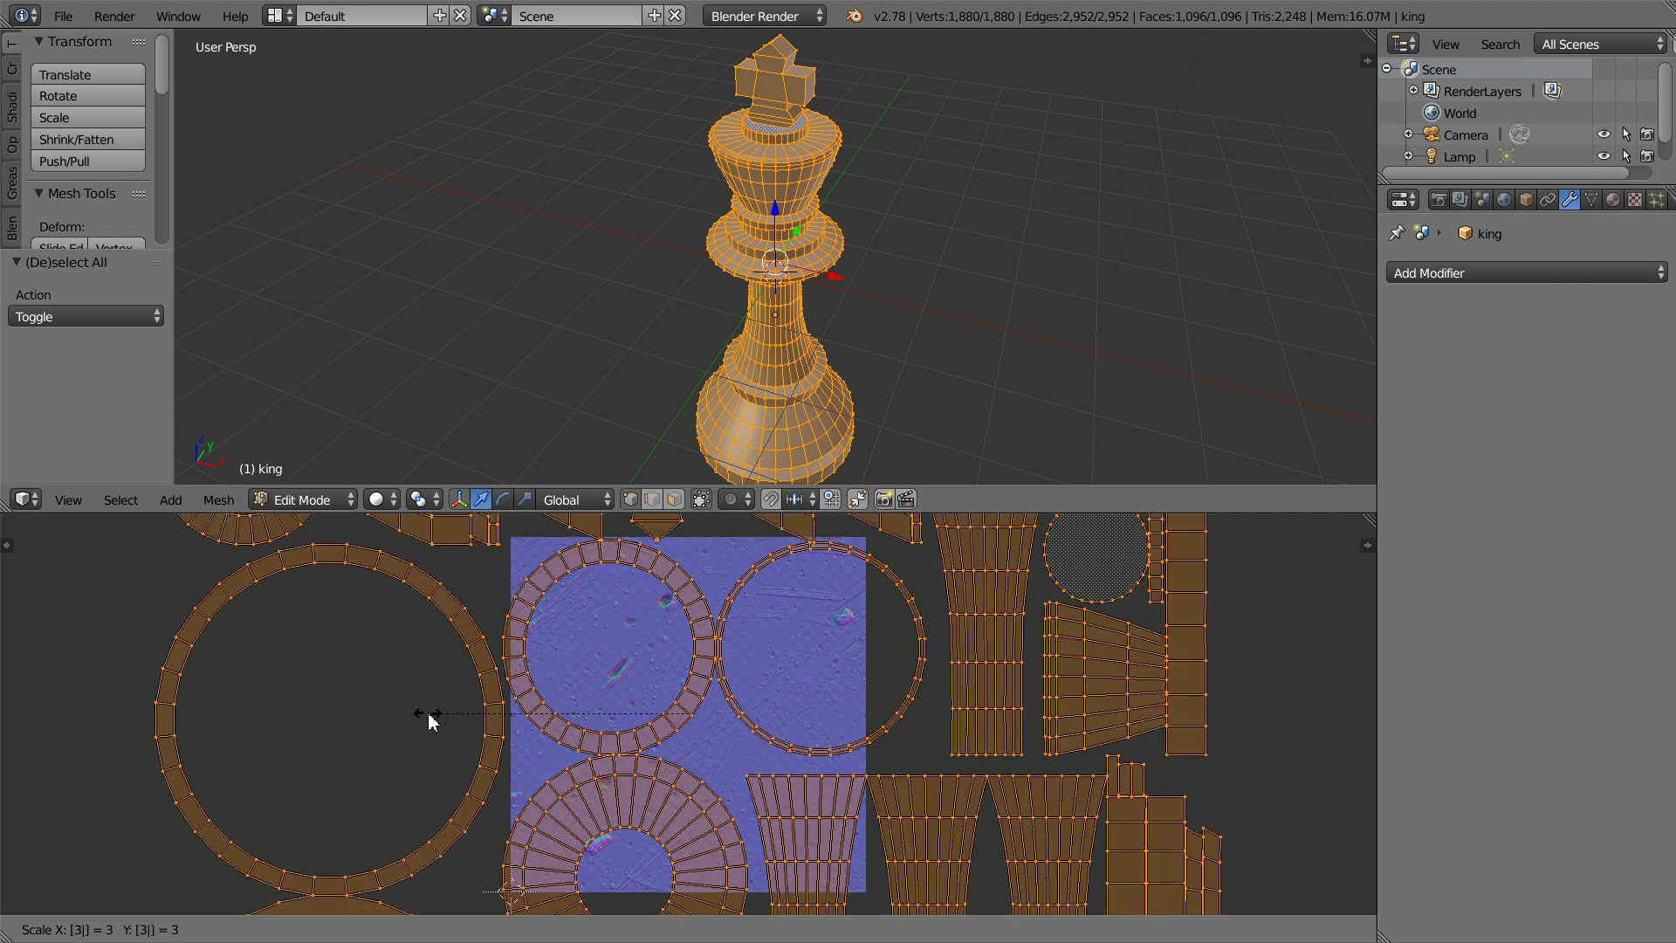
{"action": "key", "text": "Return"}
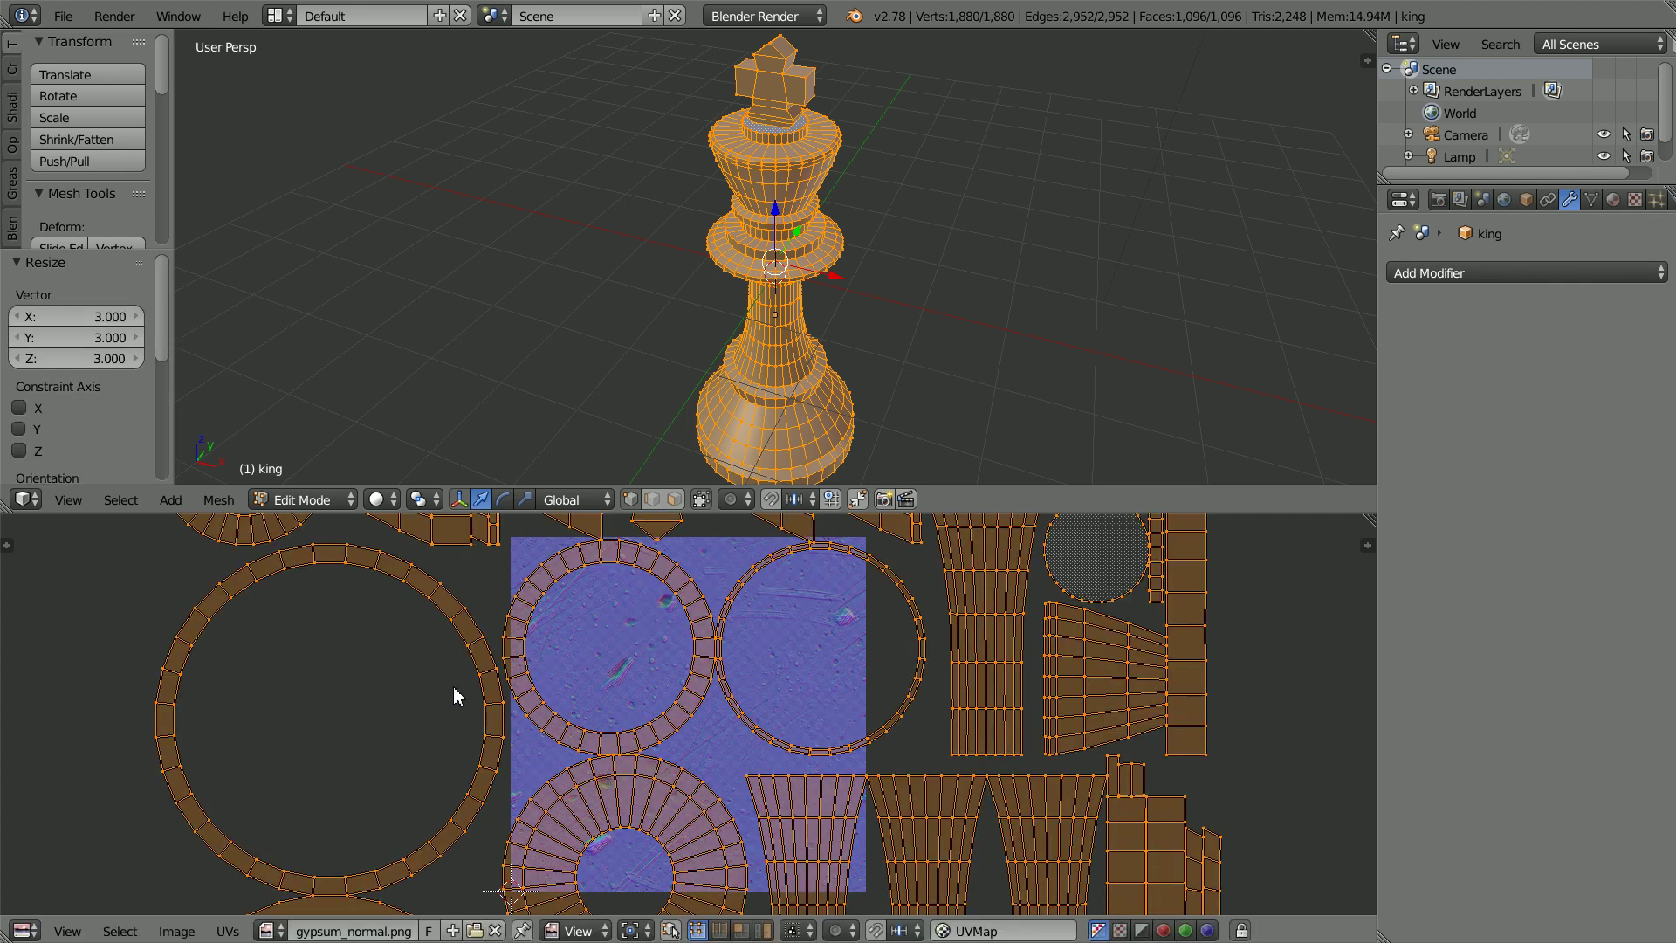
Step: Display the king with Texture viewport shading to check the mapped image, and return to Object Mode
{"action": "left_click", "coordinate": [387, 500]}
{"action": "left_click", "coordinate": [443, 404]}
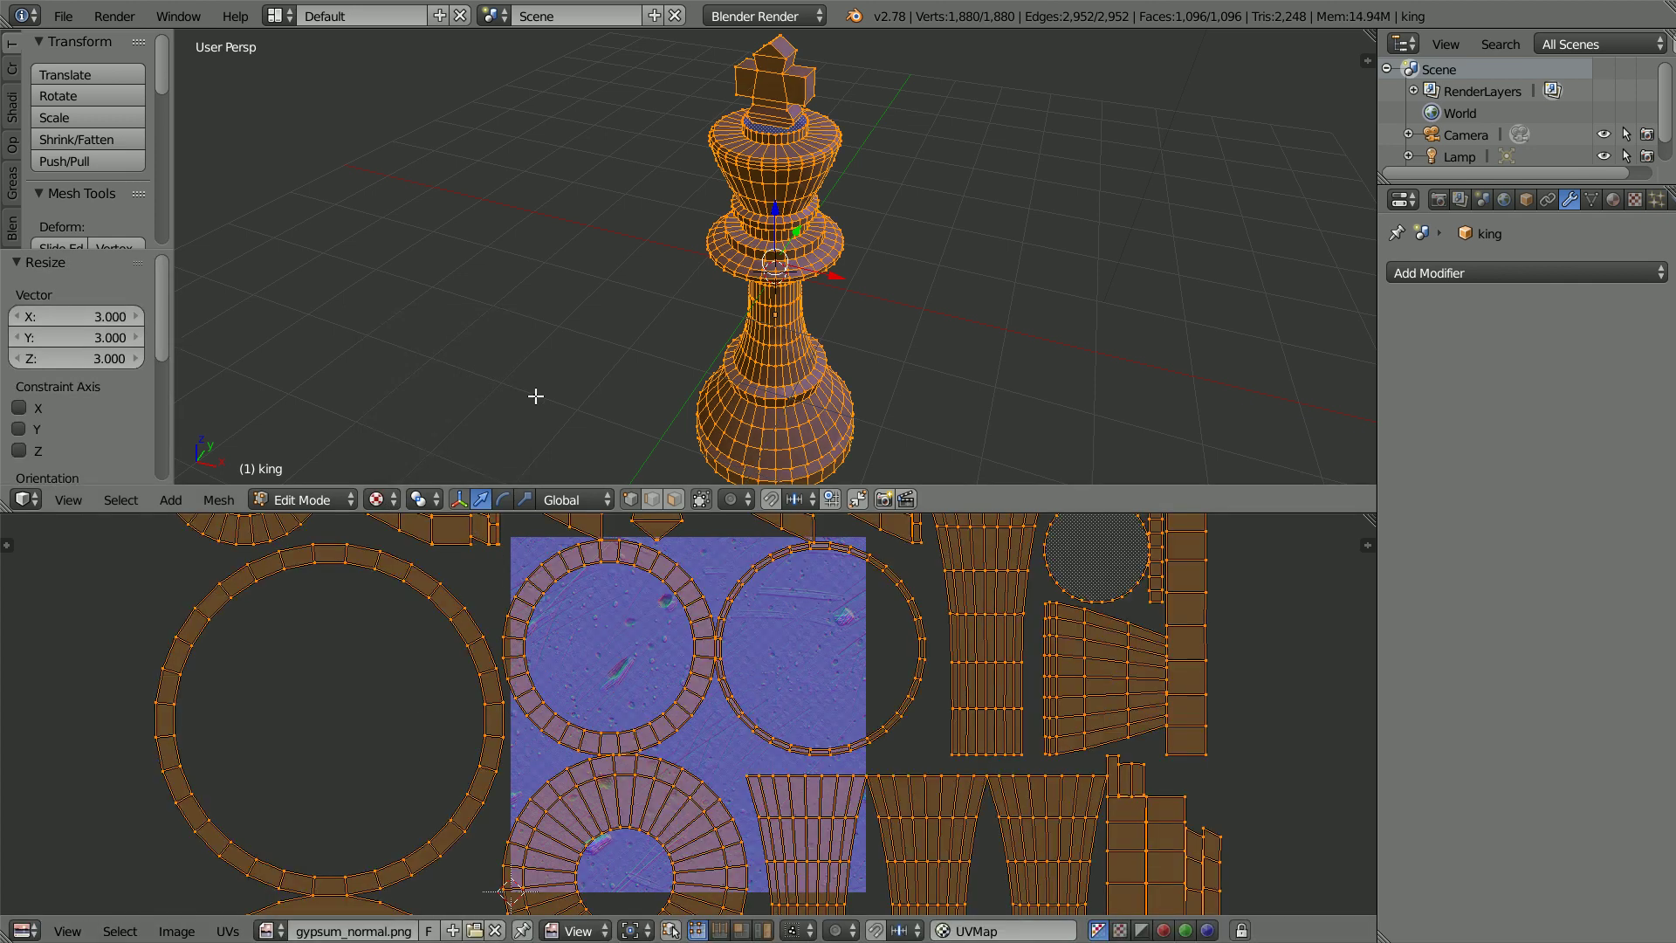
{"action": "scroll", "coordinate": [538, 389], "scroll_direction": "up", "scroll_amount": 8}
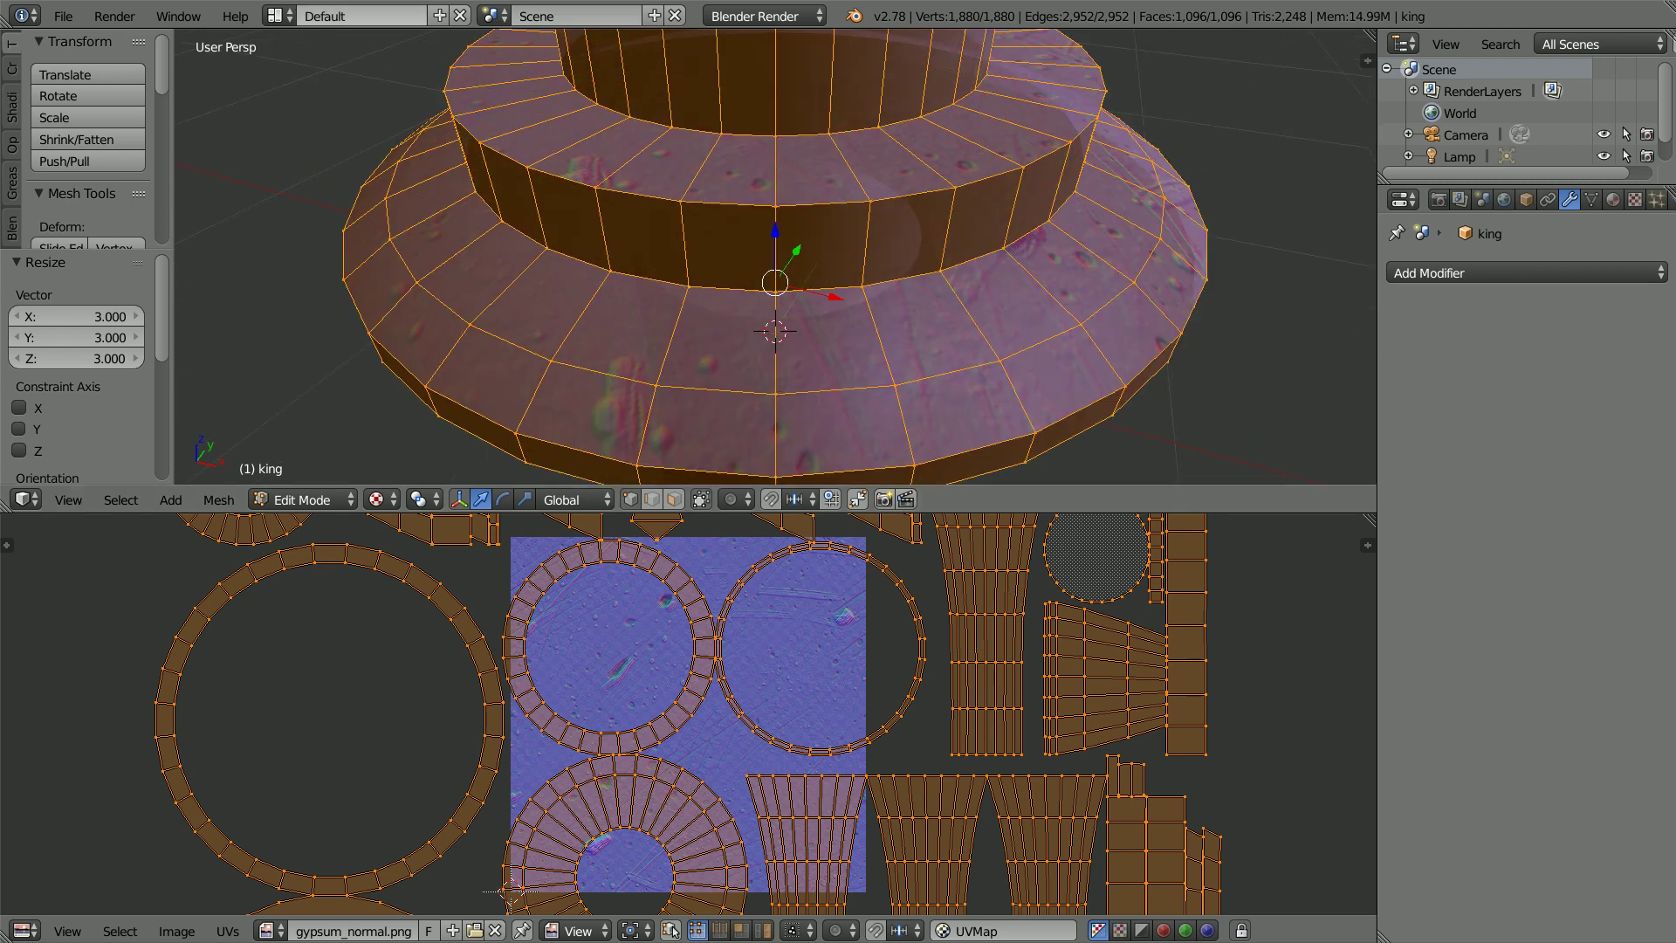
{"action": "key", "text": "Tab"}
{"action": "key", "text": "Tab"}
{"action": "left_click", "coordinate": [305, 500]}
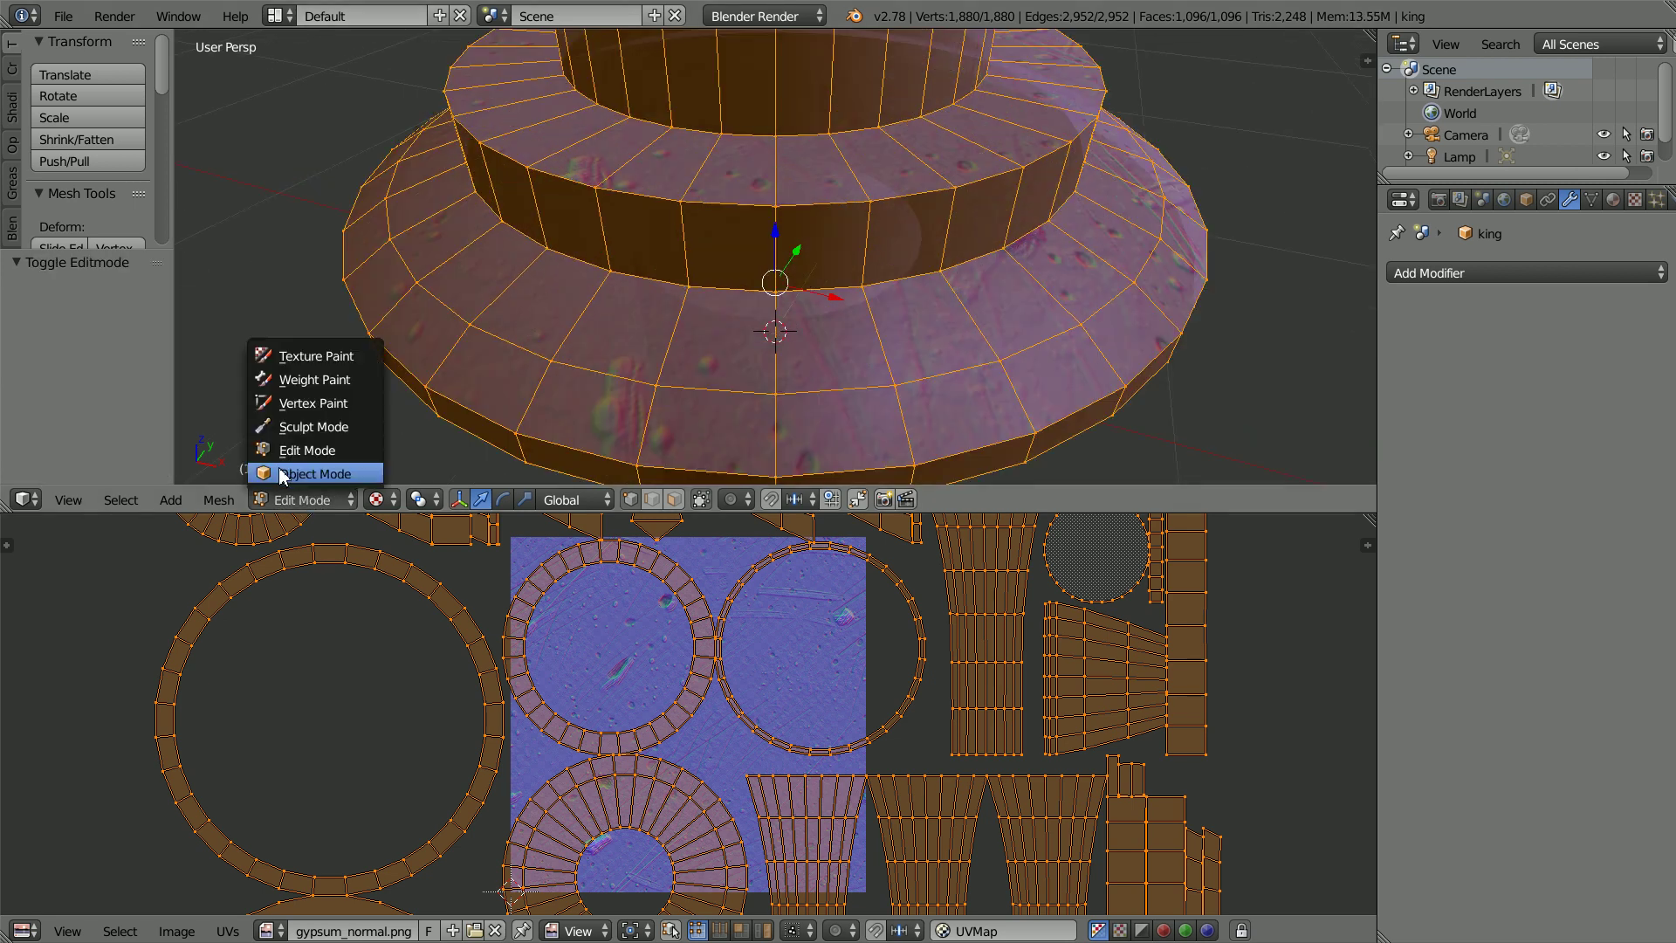
{"action": "left_click", "coordinate": [347, 477]}
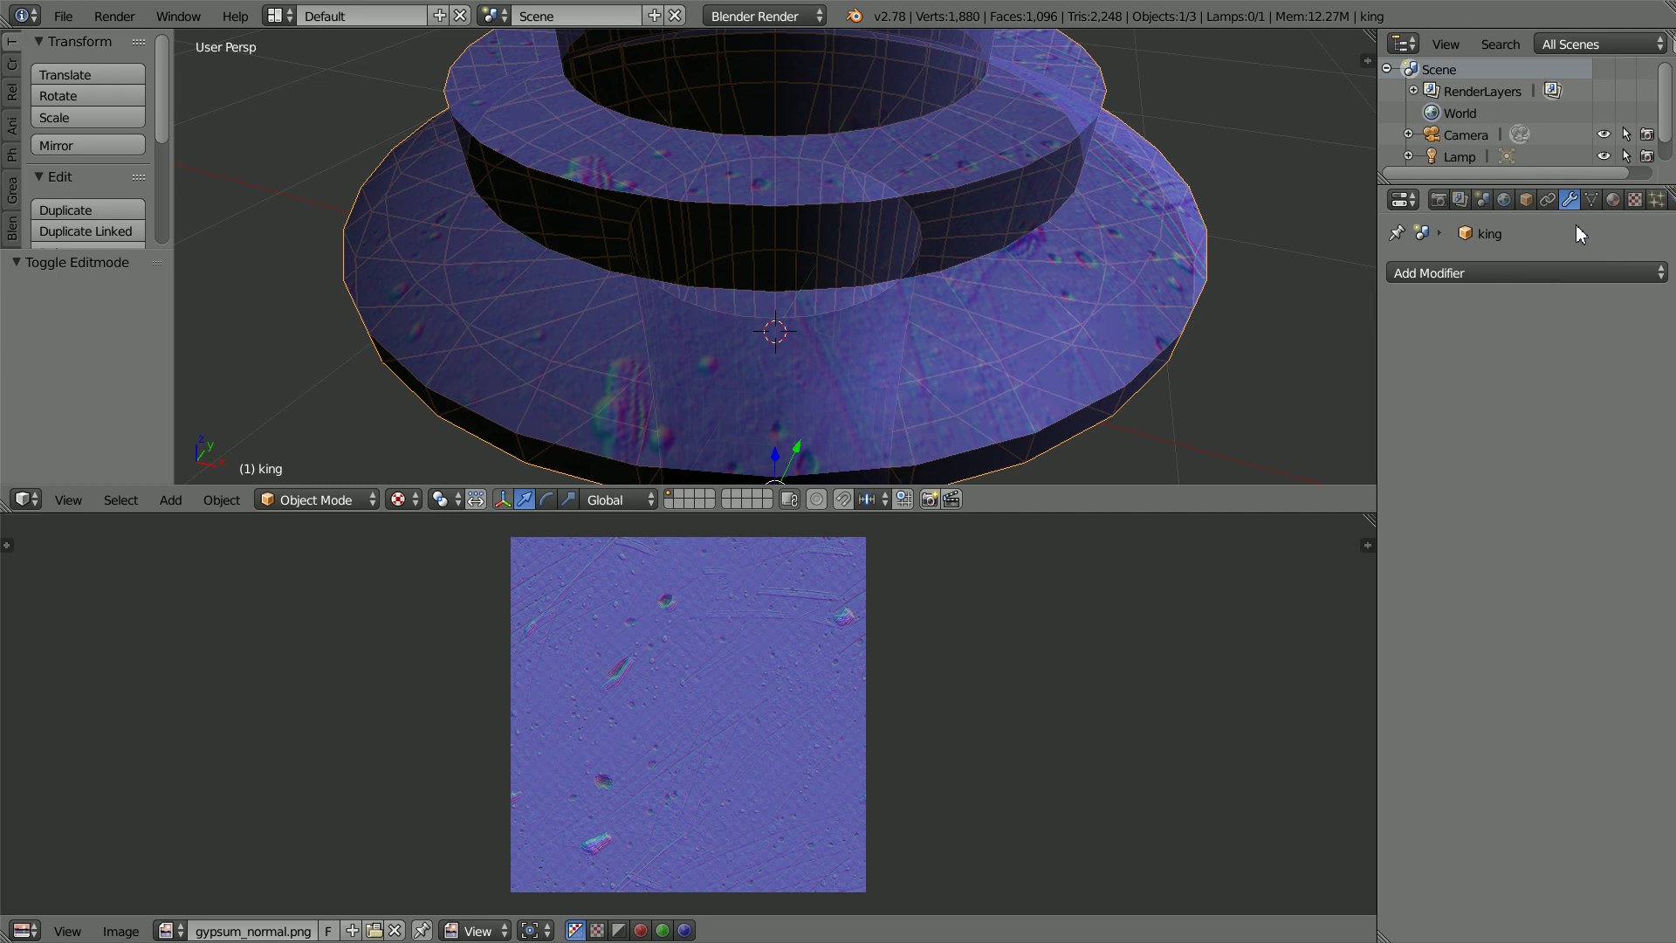
Step: Add a new material to the king and create a new Image or Movie texture in its first slot
{"action": "left_click", "coordinate": [1613, 200]}
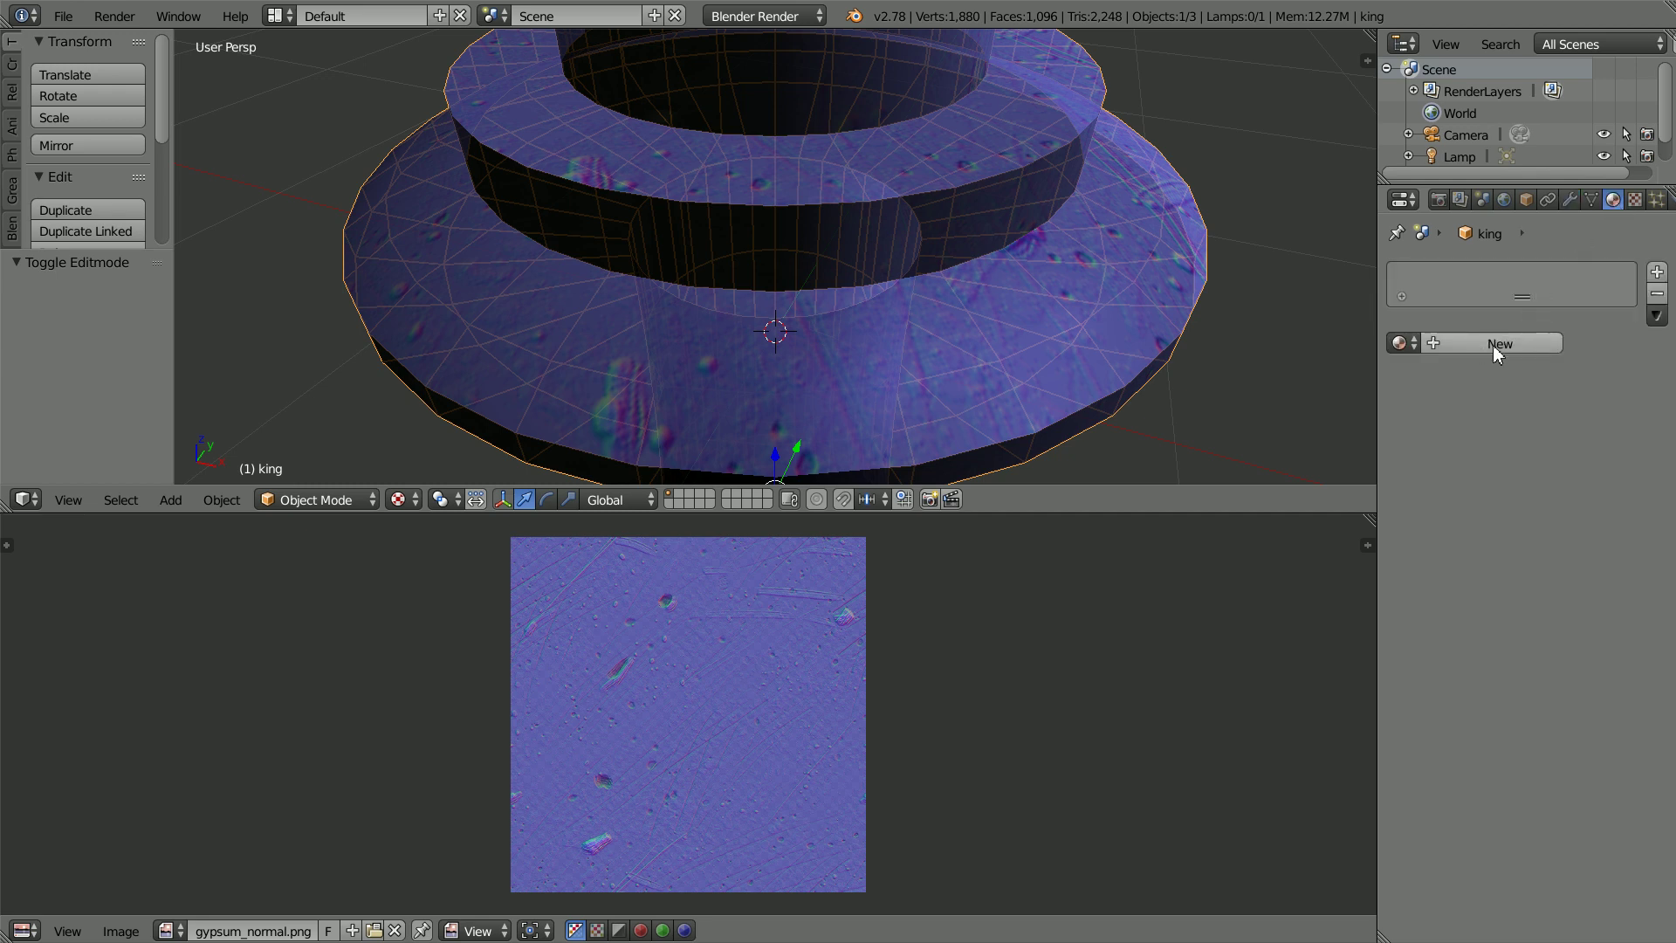
{"action": "left_click", "coordinate": [1528, 347]}
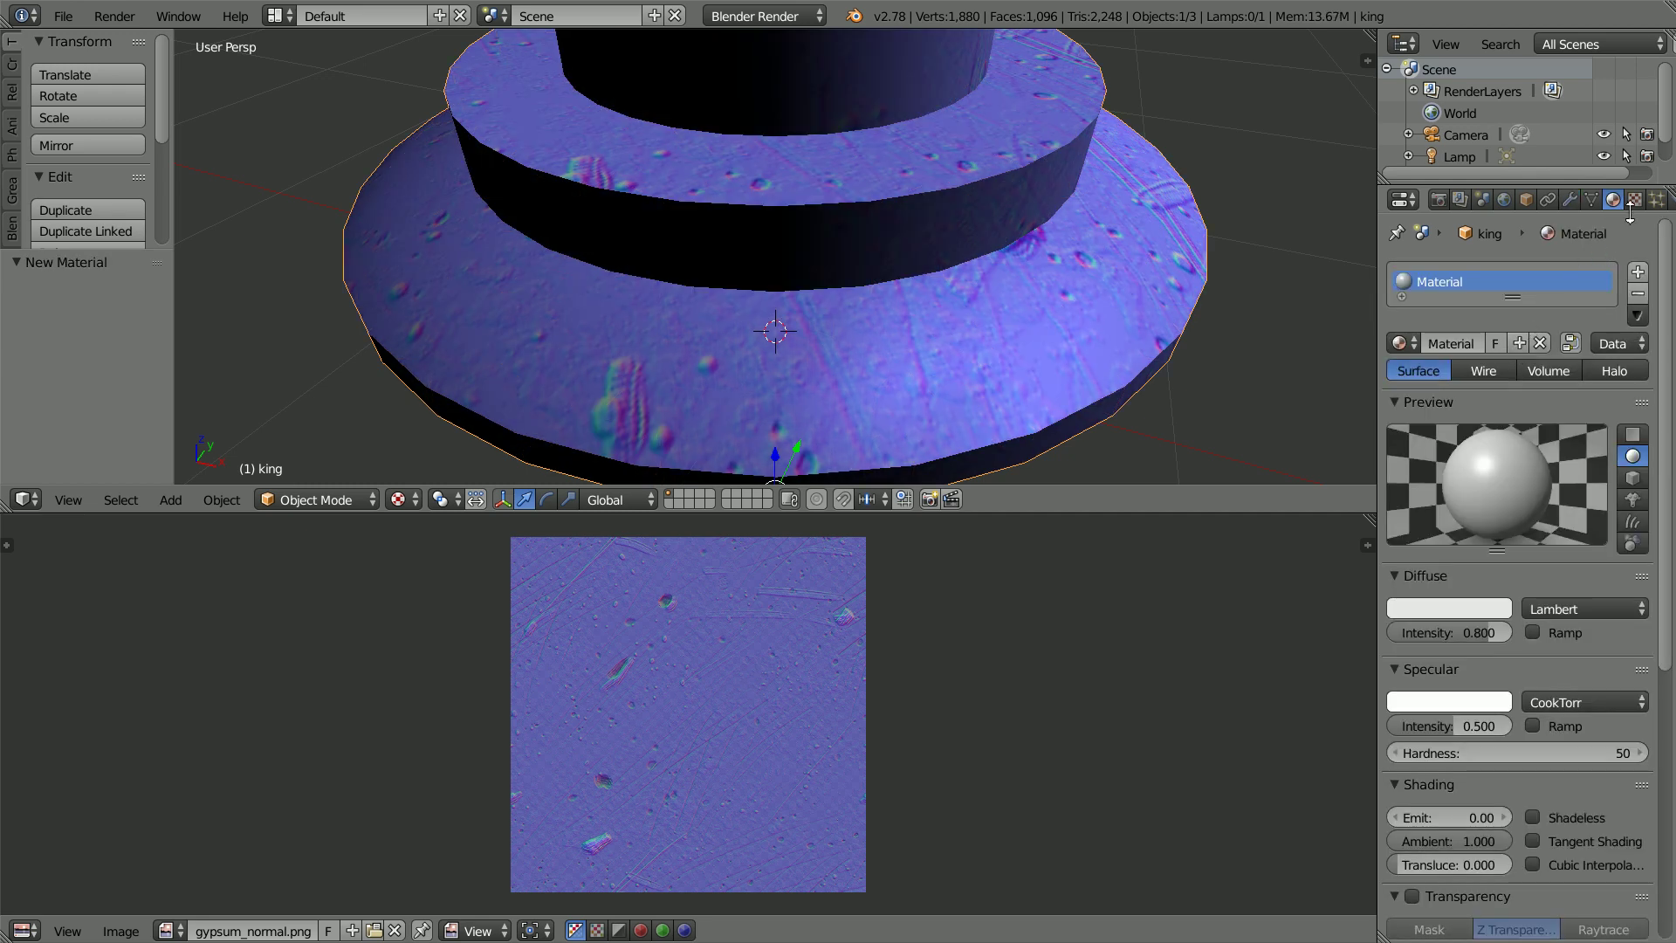
{"action": "left_click", "coordinate": [1635, 200]}
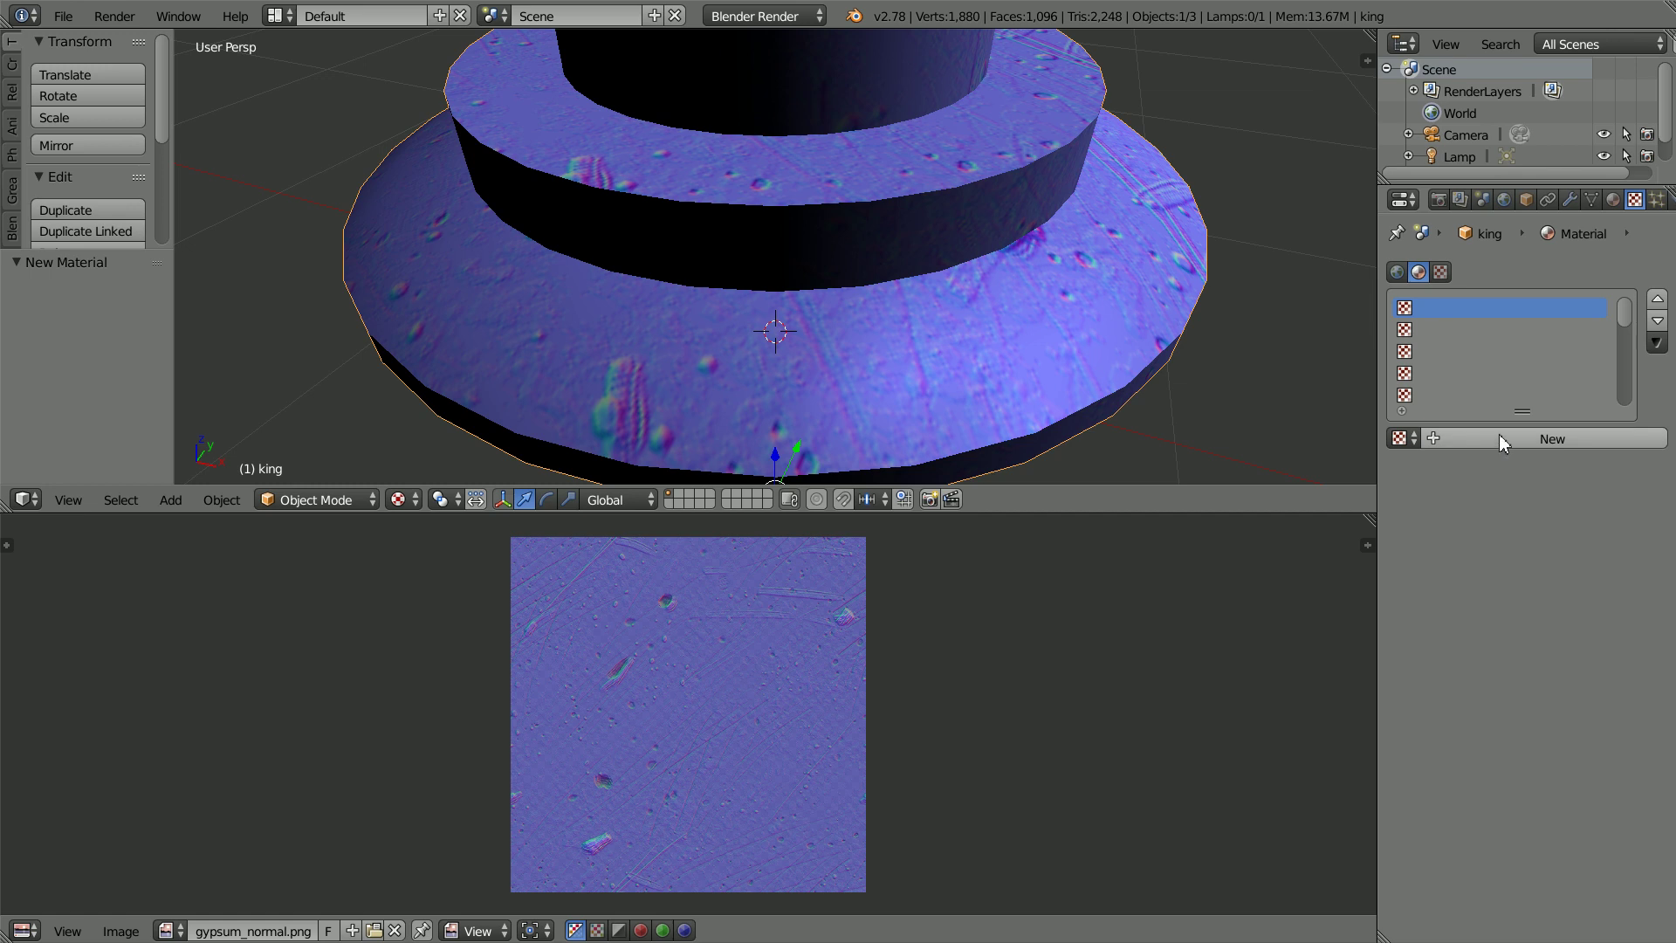
{"action": "left_click", "coordinate": [1537, 439]}
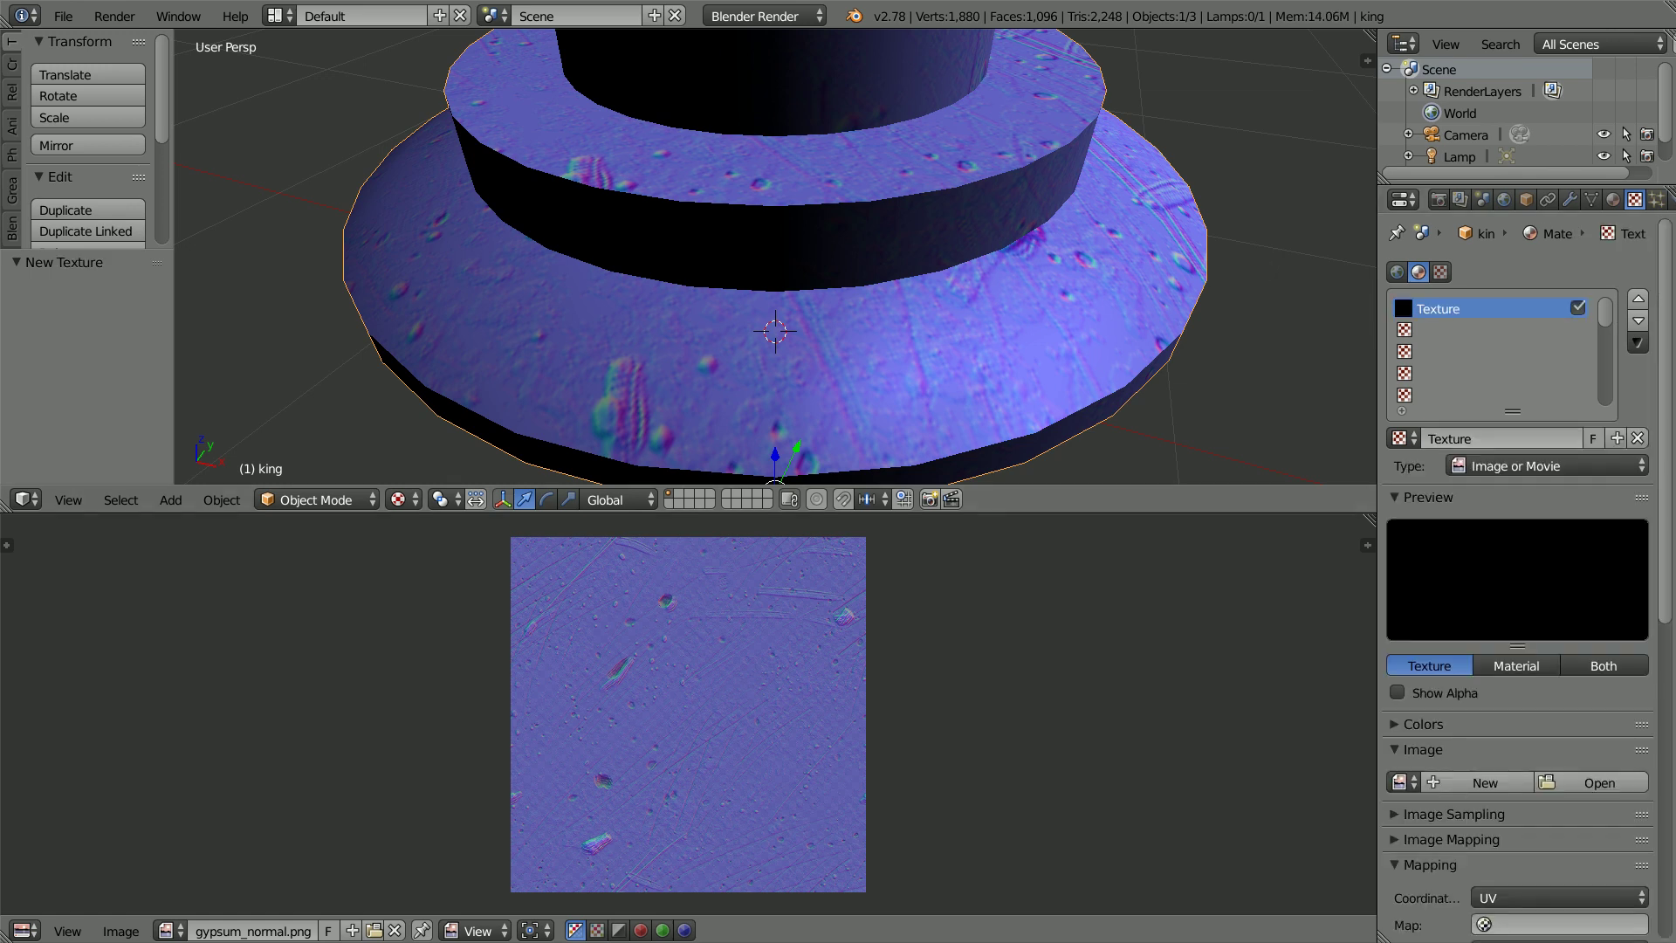
Step: Switch the render engine to Blend4Web and apply its recommended shading options
{"action": "left_click", "coordinate": [760, 16]}
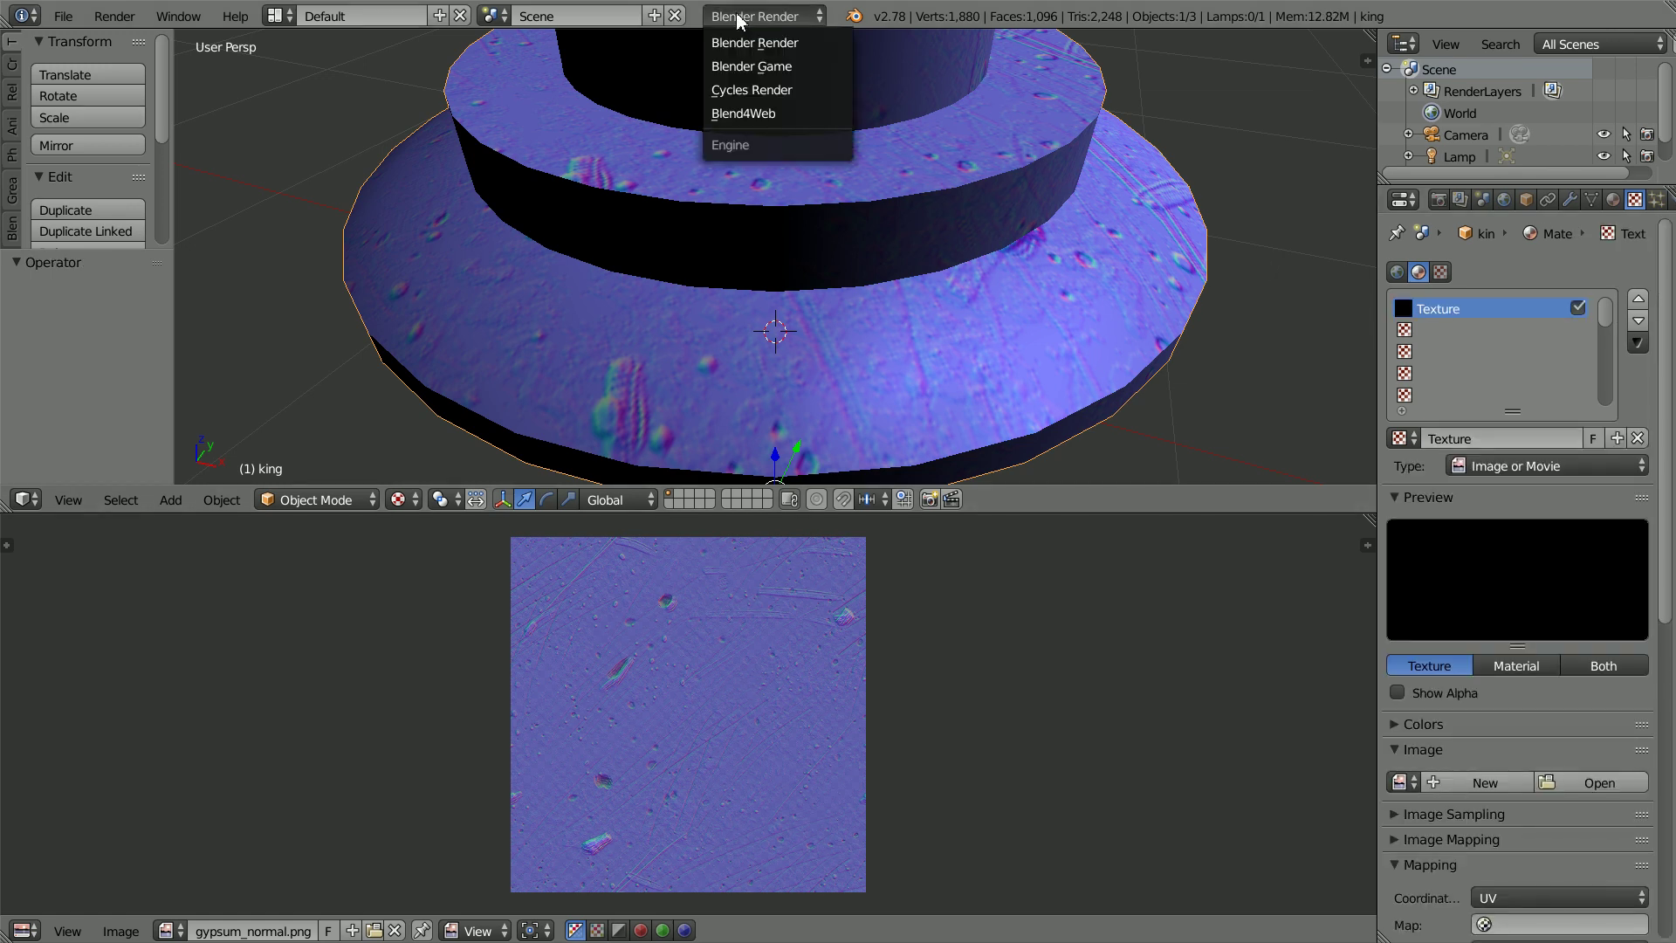
{"action": "left_click", "coordinate": [783, 115]}
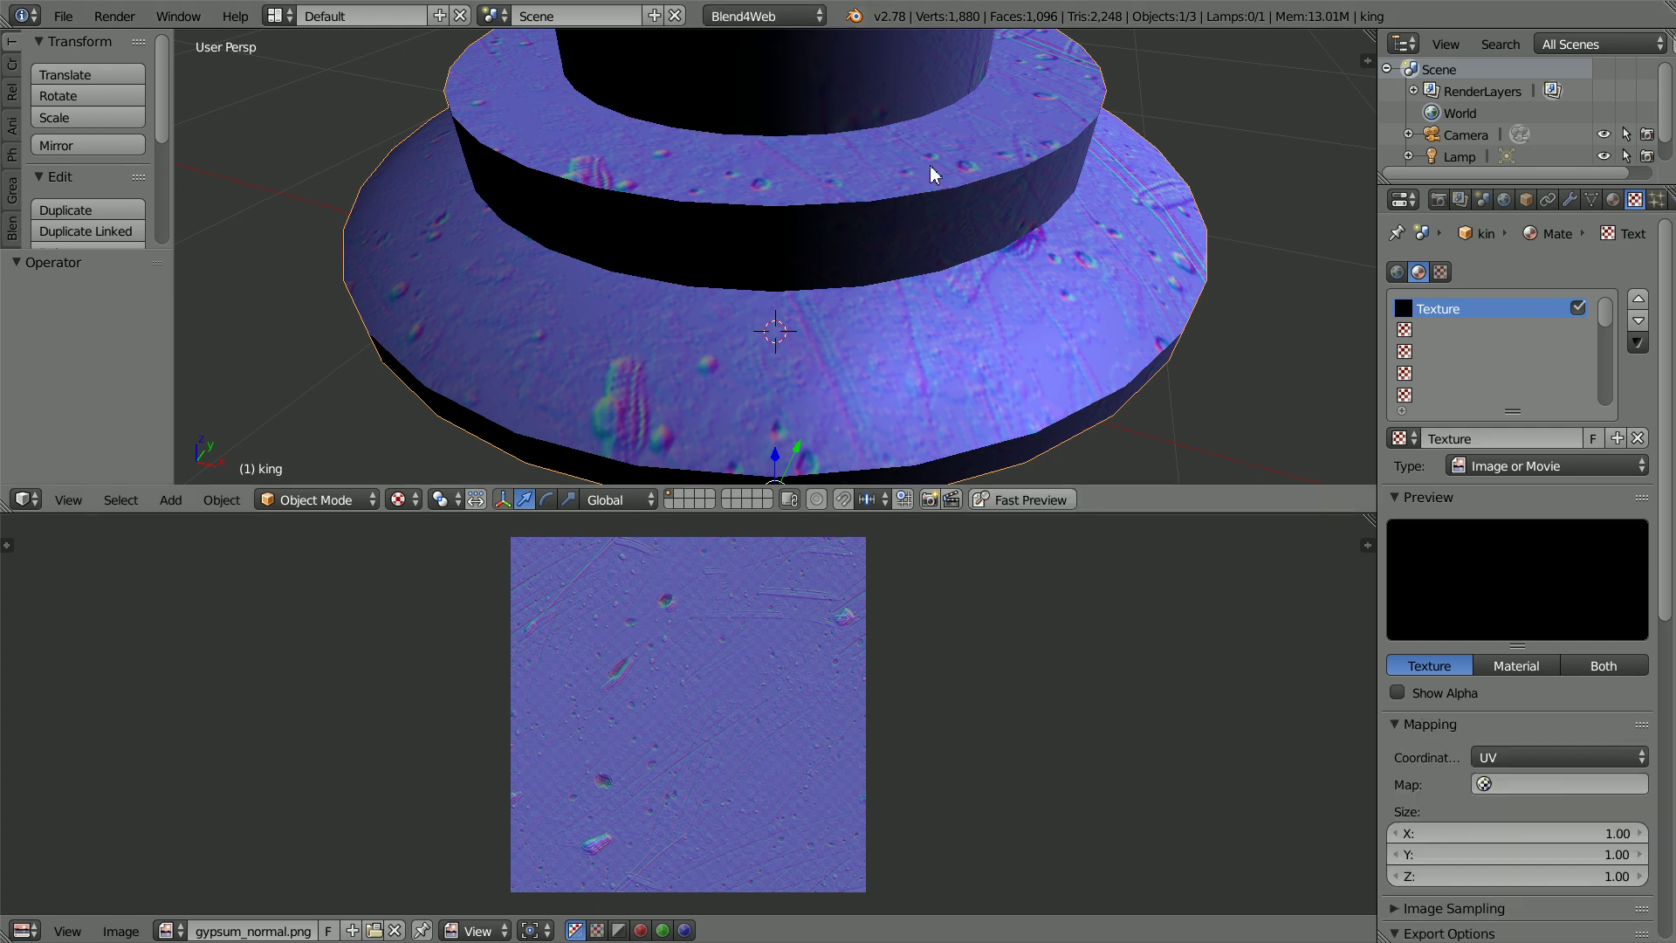
{"action": "left_click", "coordinate": [1440, 201]}
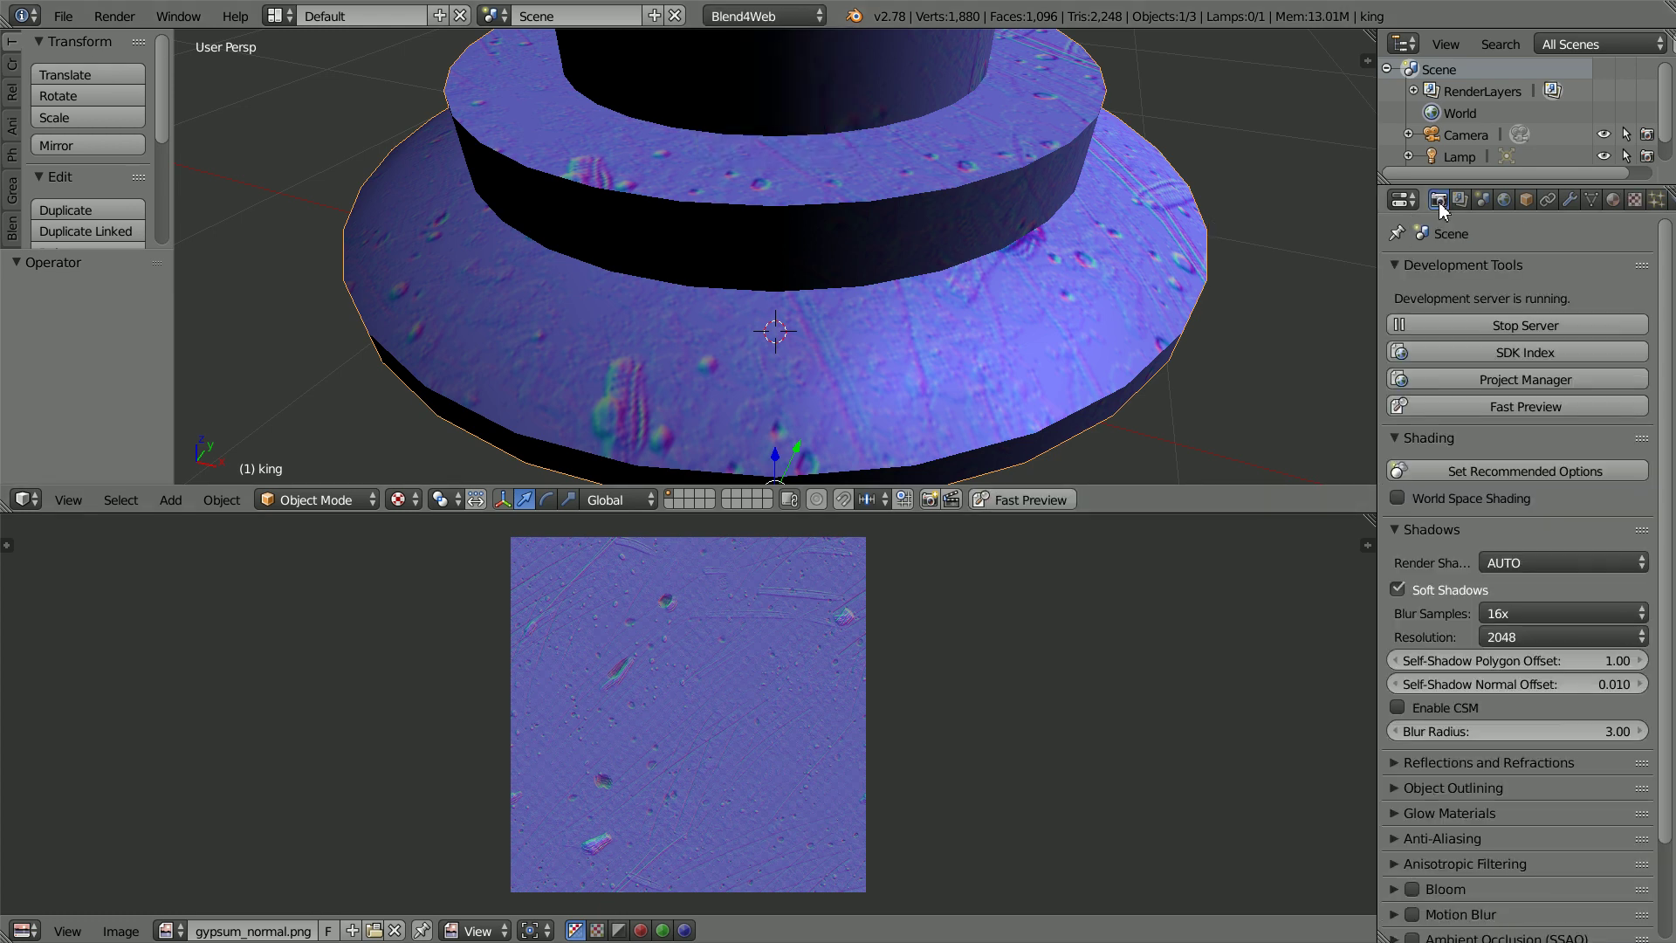
{"action": "left_click", "coordinate": [1563, 472]}
Step: Show both the texture and material previews for the king's texture and enable Normal Map in its image sampling
{"action": "left_click", "coordinate": [1636, 201]}
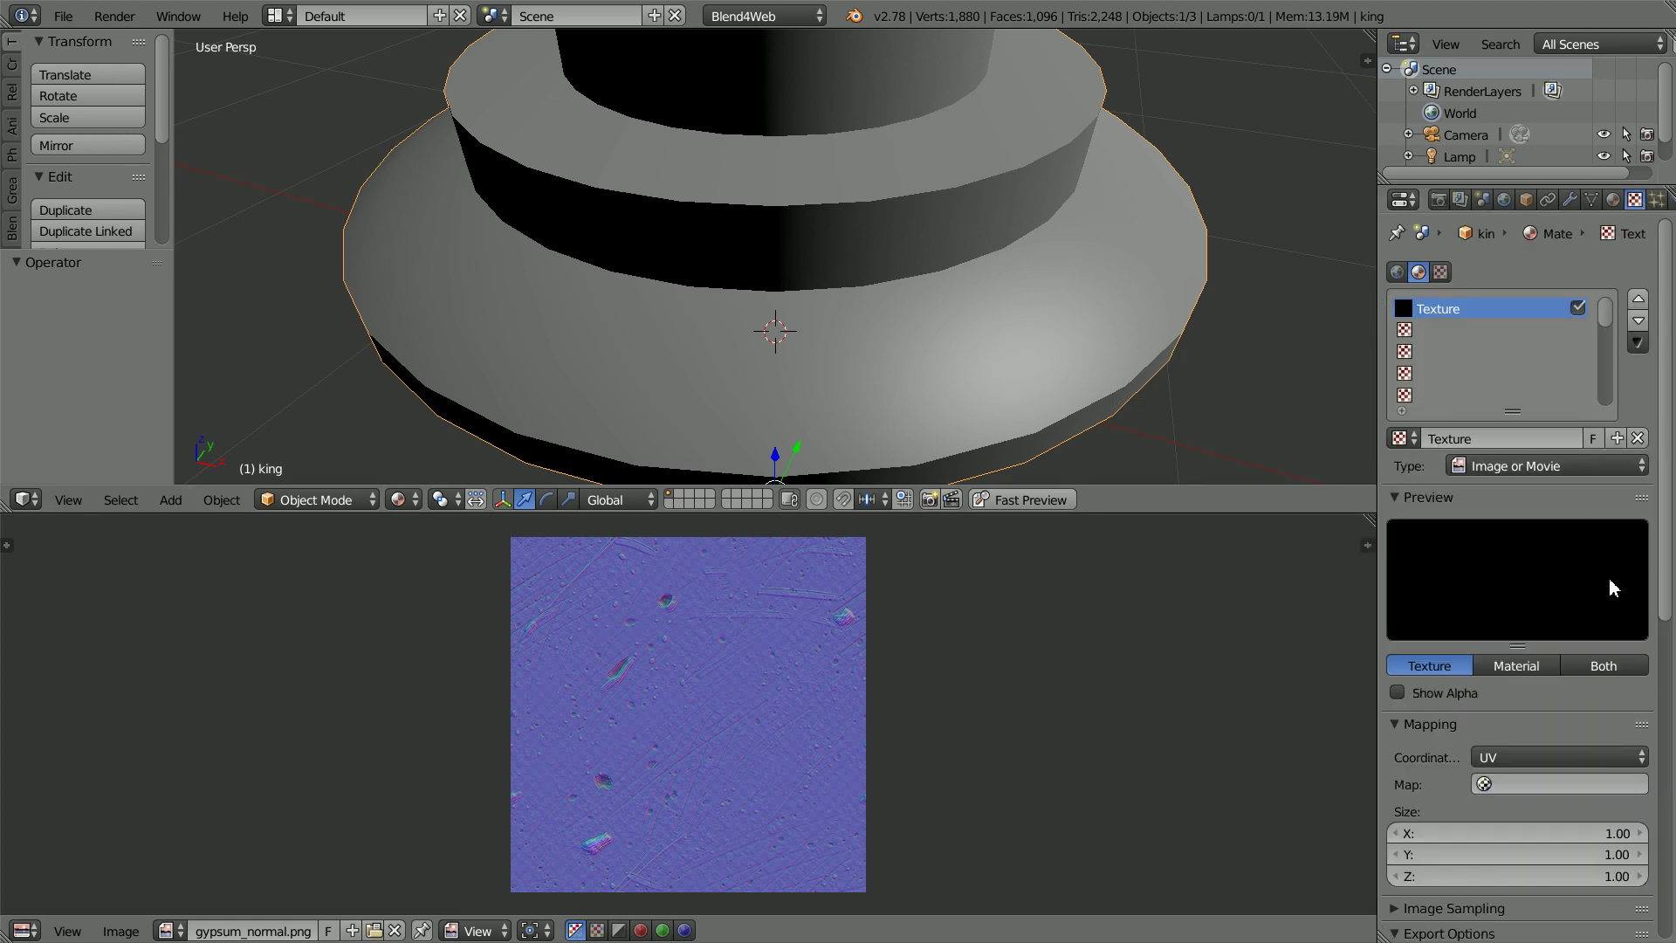
{"action": "left_click", "coordinate": [1606, 666]}
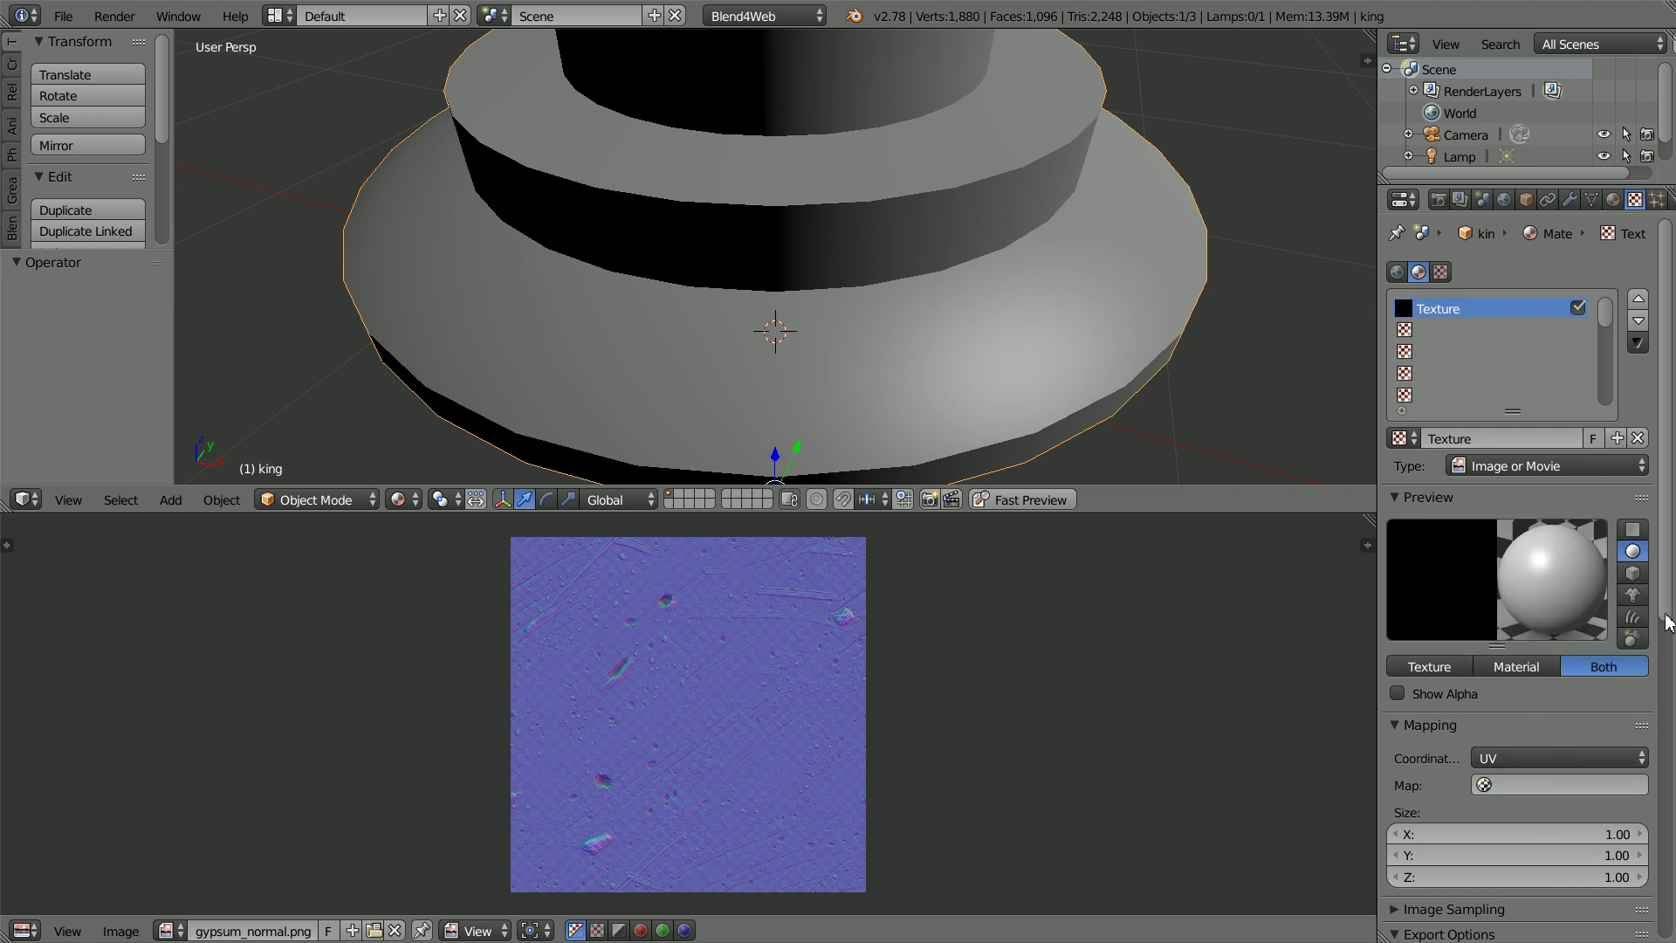
{"action": "scroll", "coordinate": [1666, 622], "scroll_direction": "down", "scroll_amount": 10}
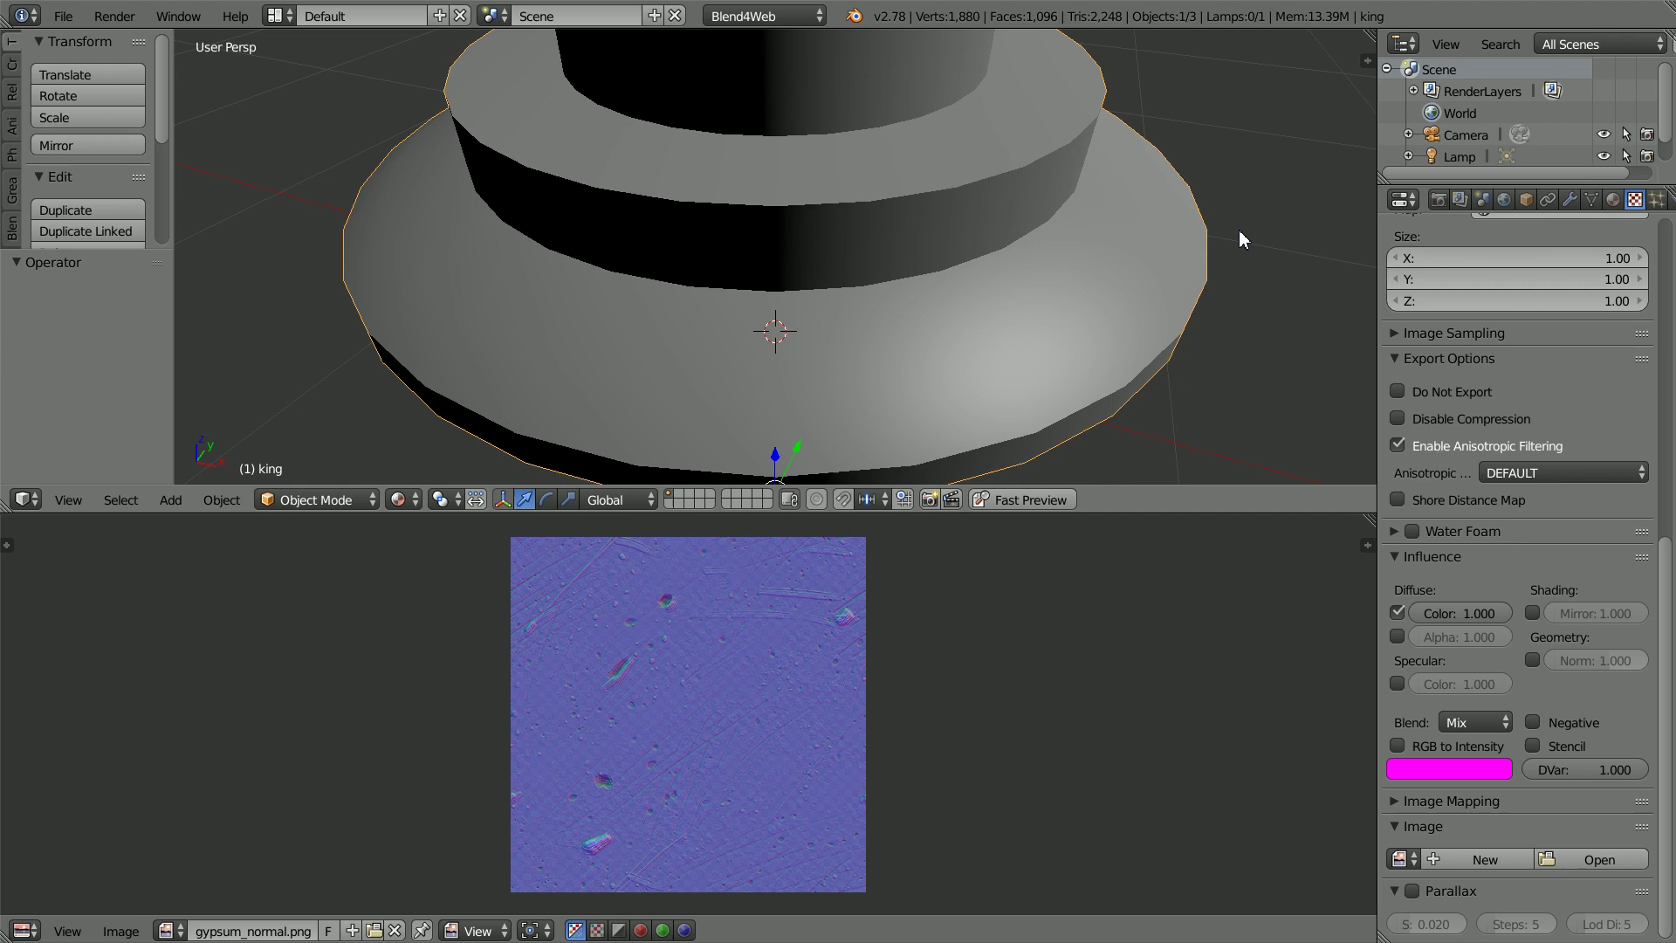
{"action": "left_click", "coordinate": [1396, 334]}
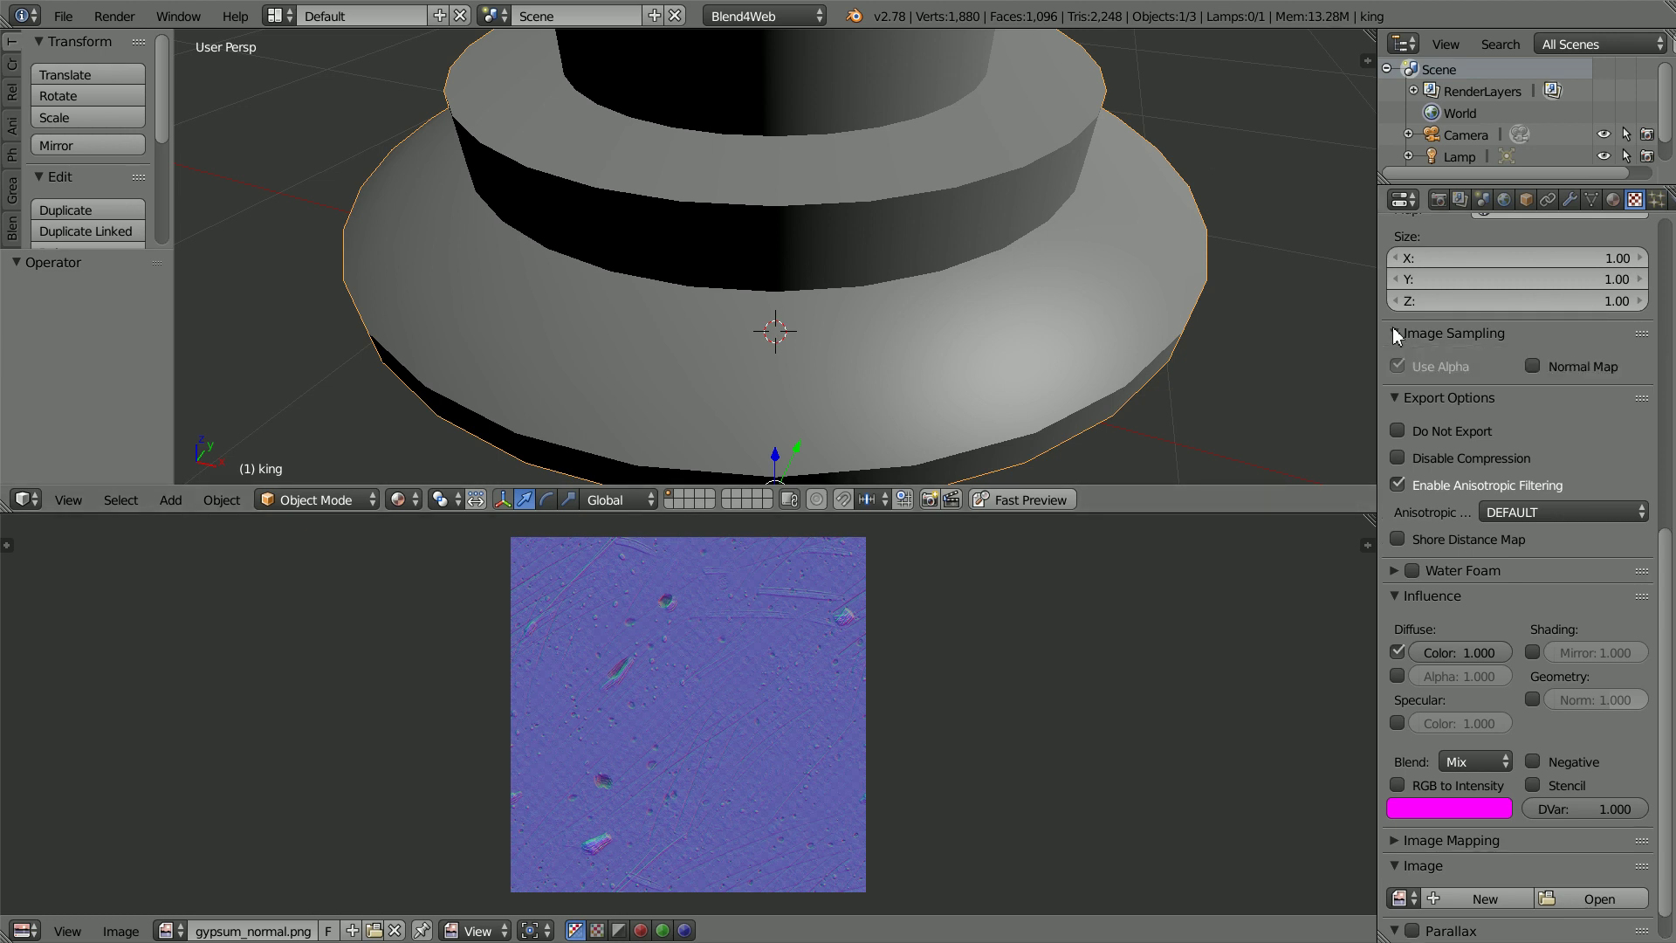
{"action": "left_click", "coordinate": [1533, 367]}
Step: Switch the texture's influence from diffuse Color to Normal and assign gypsum_normal.png as its image
{"action": "left_click", "coordinate": [1398, 652]}
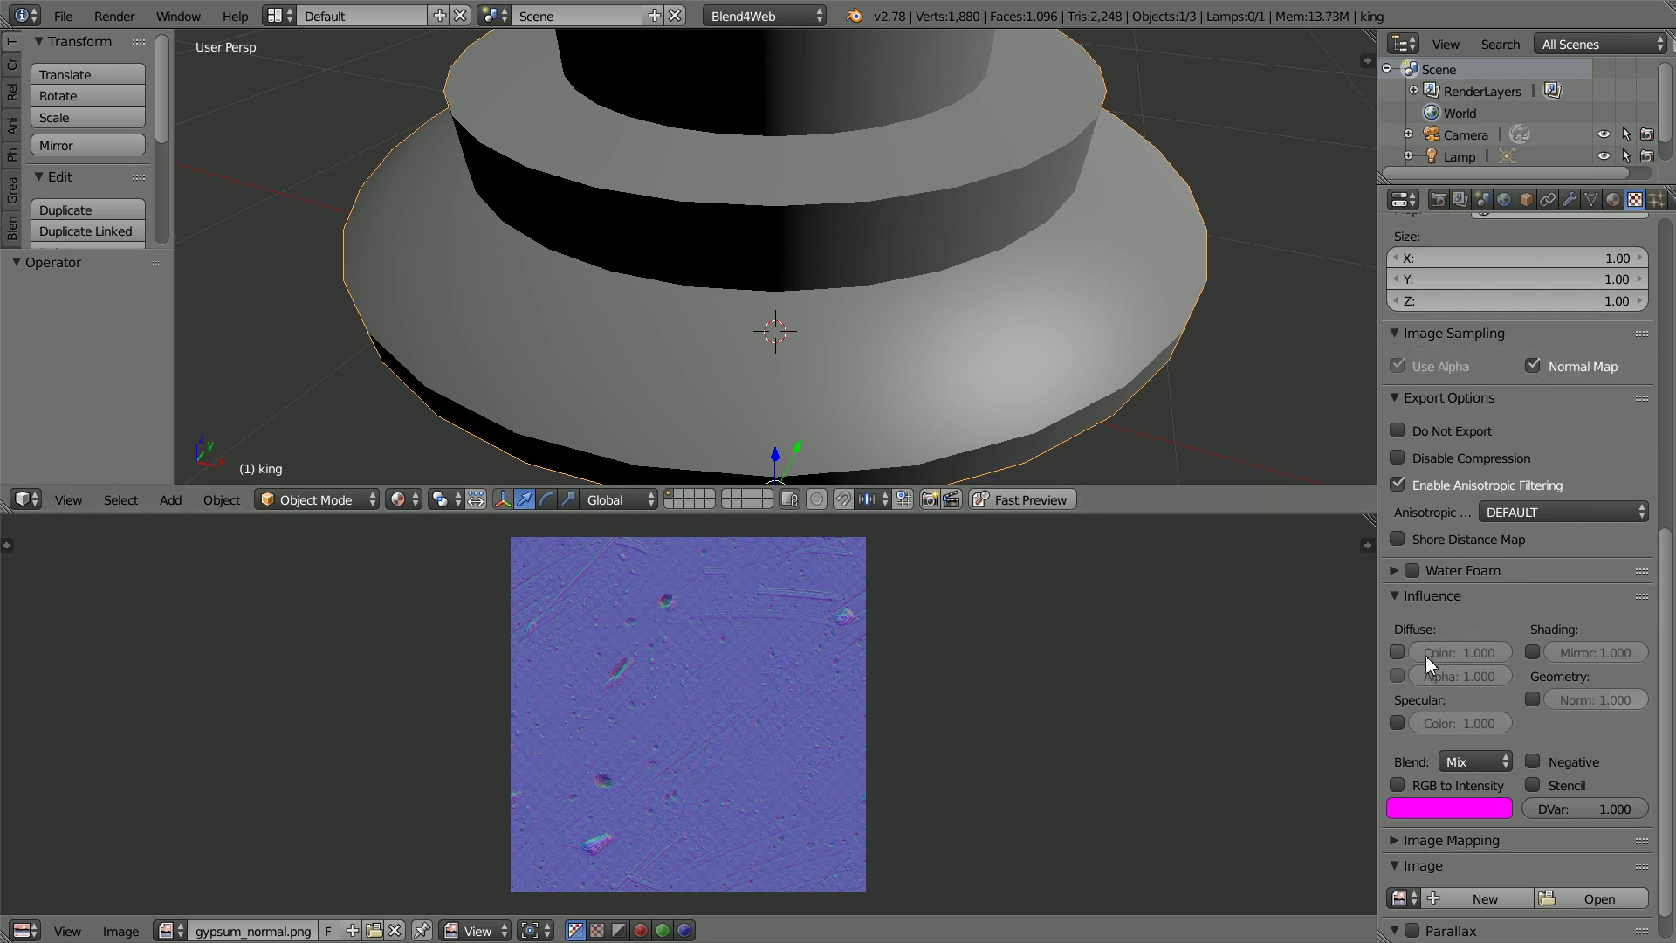
{"action": "left_click", "coordinate": [1533, 701]}
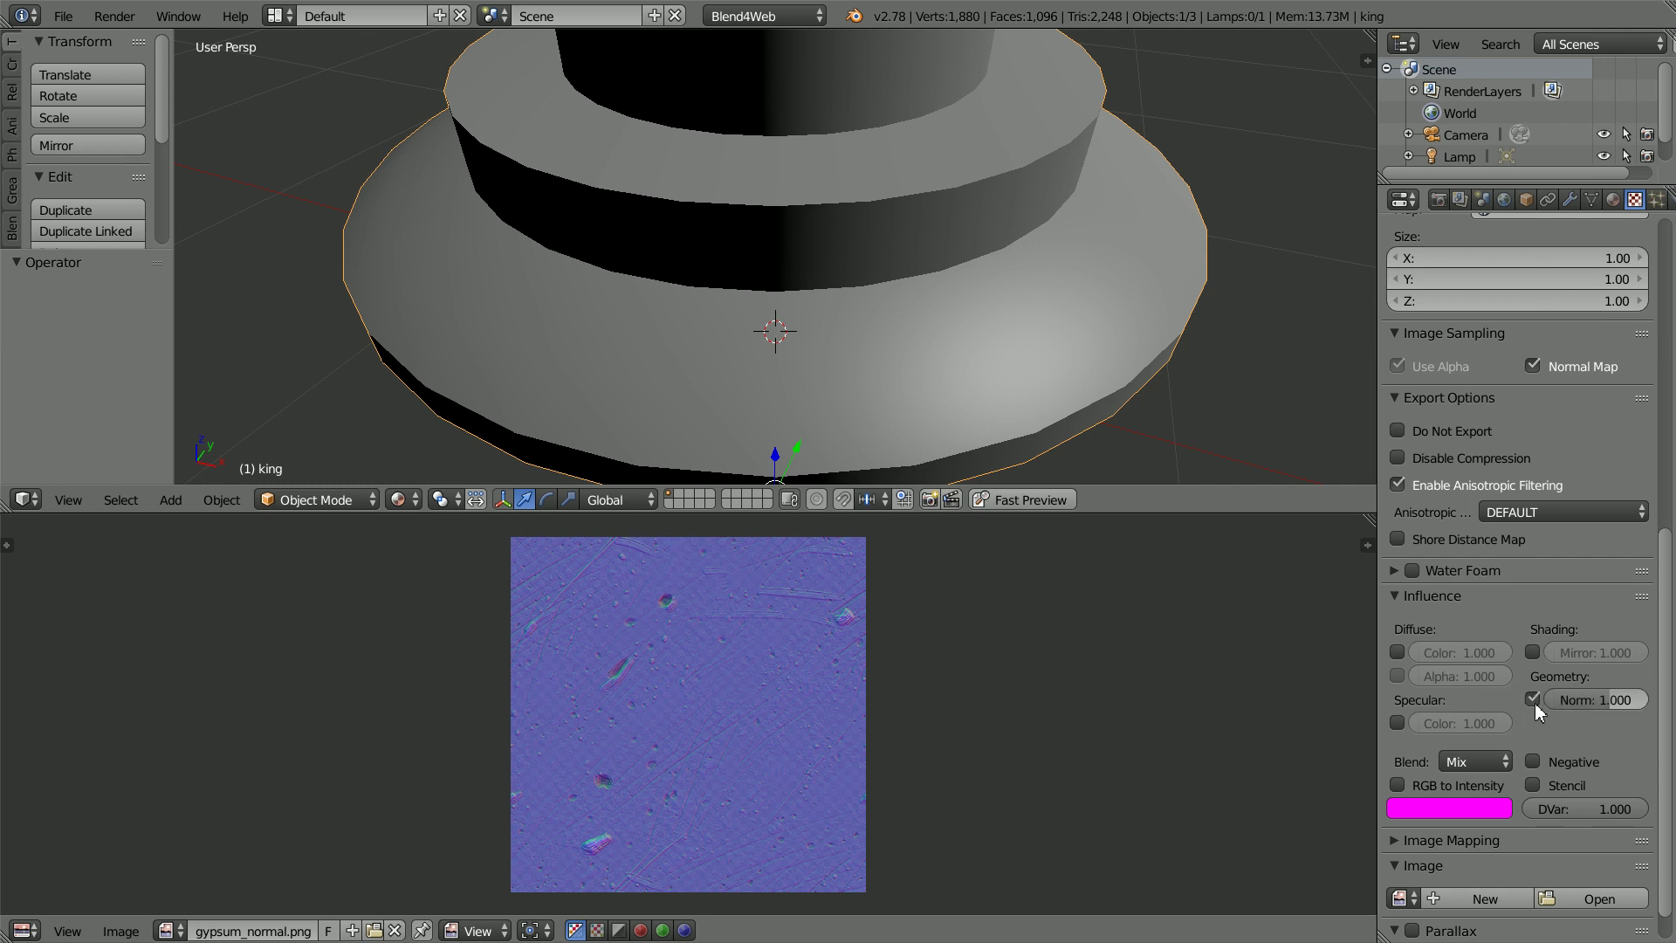
{"action": "left_click", "coordinate": [1401, 899]}
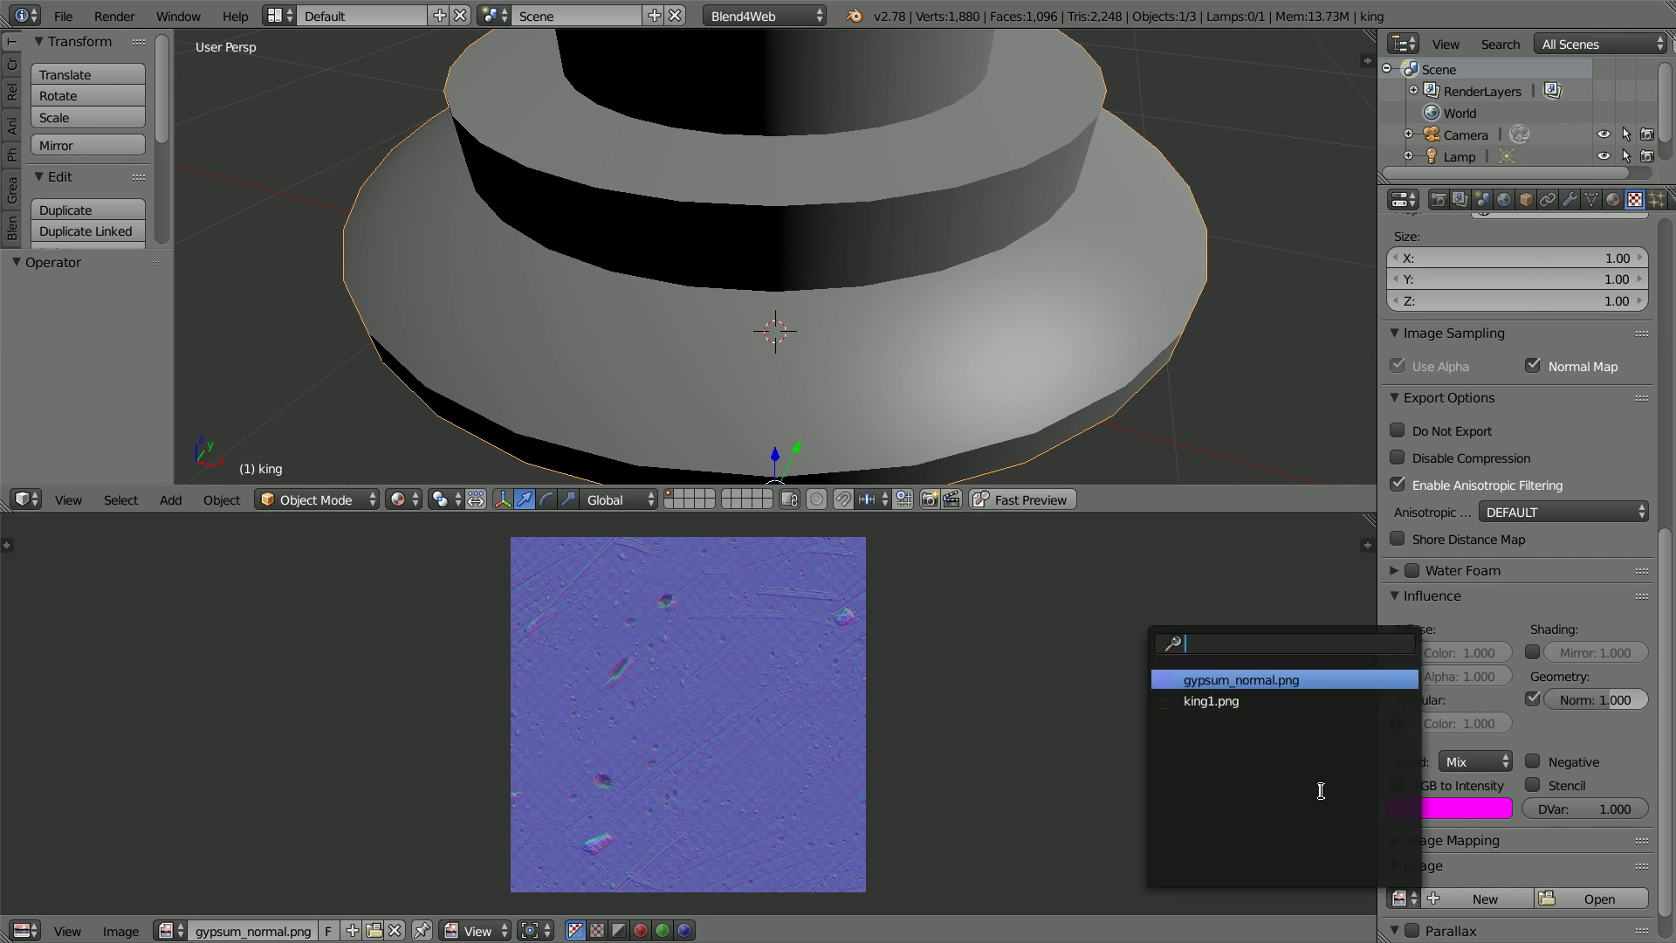
{"action": "left_click", "coordinate": [1293, 680]}
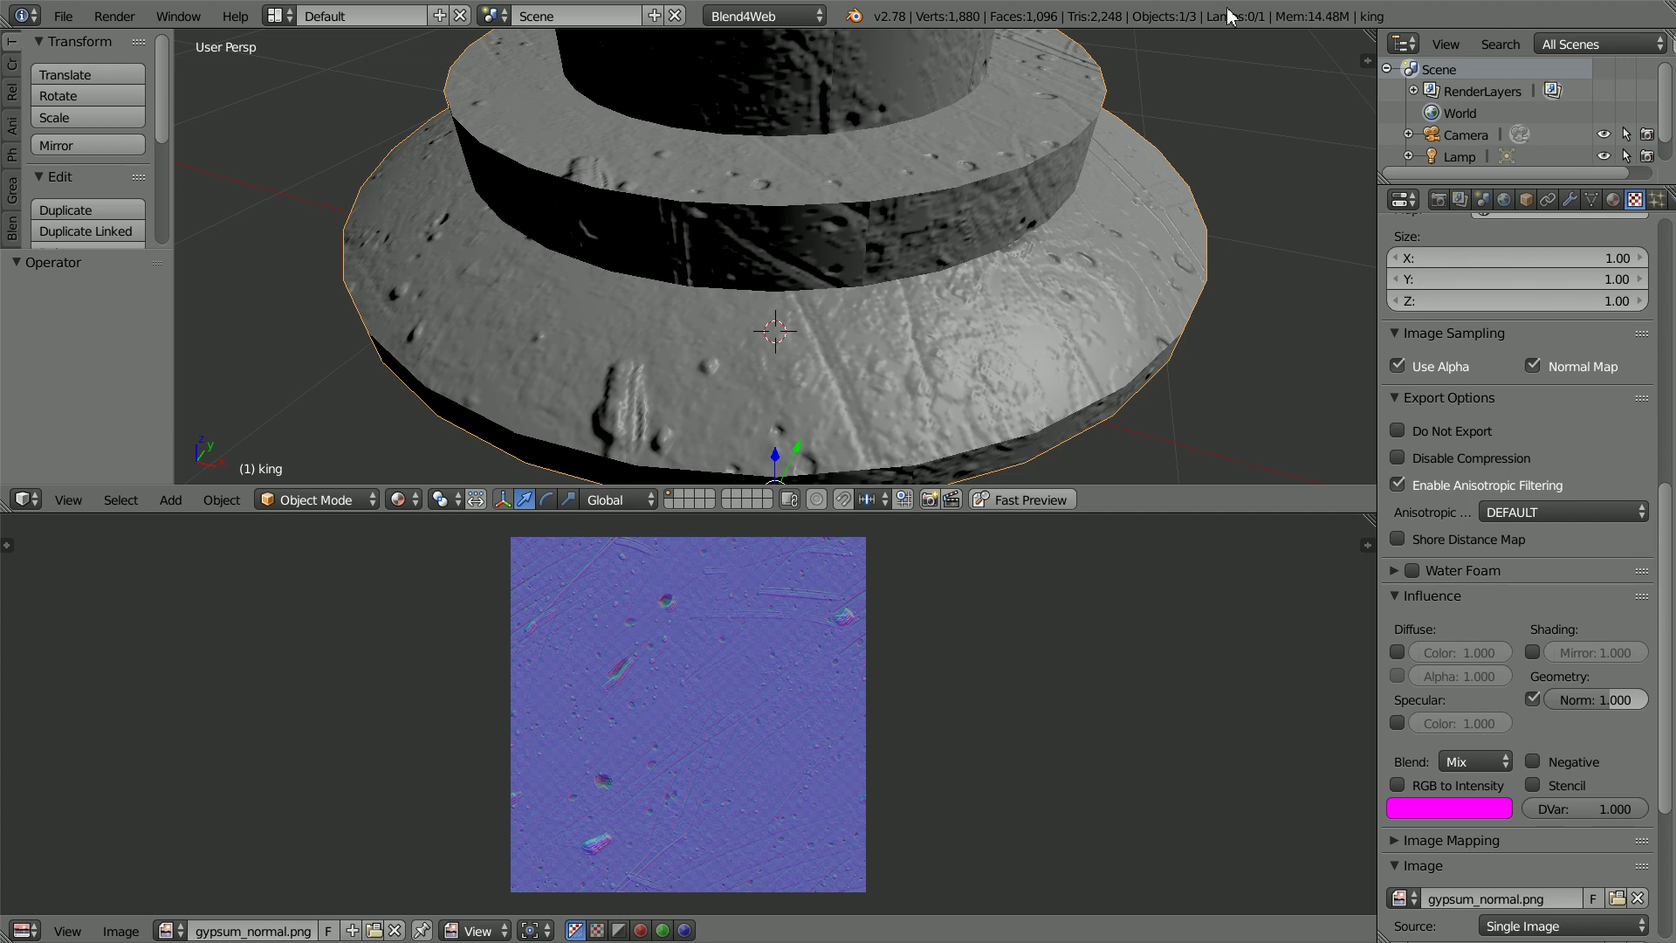
Step: Try Normal influence values of 0.5 and 0.2 on the king's texture, and restore the value to 1
{"action": "left_click", "coordinate": [1589, 701]}
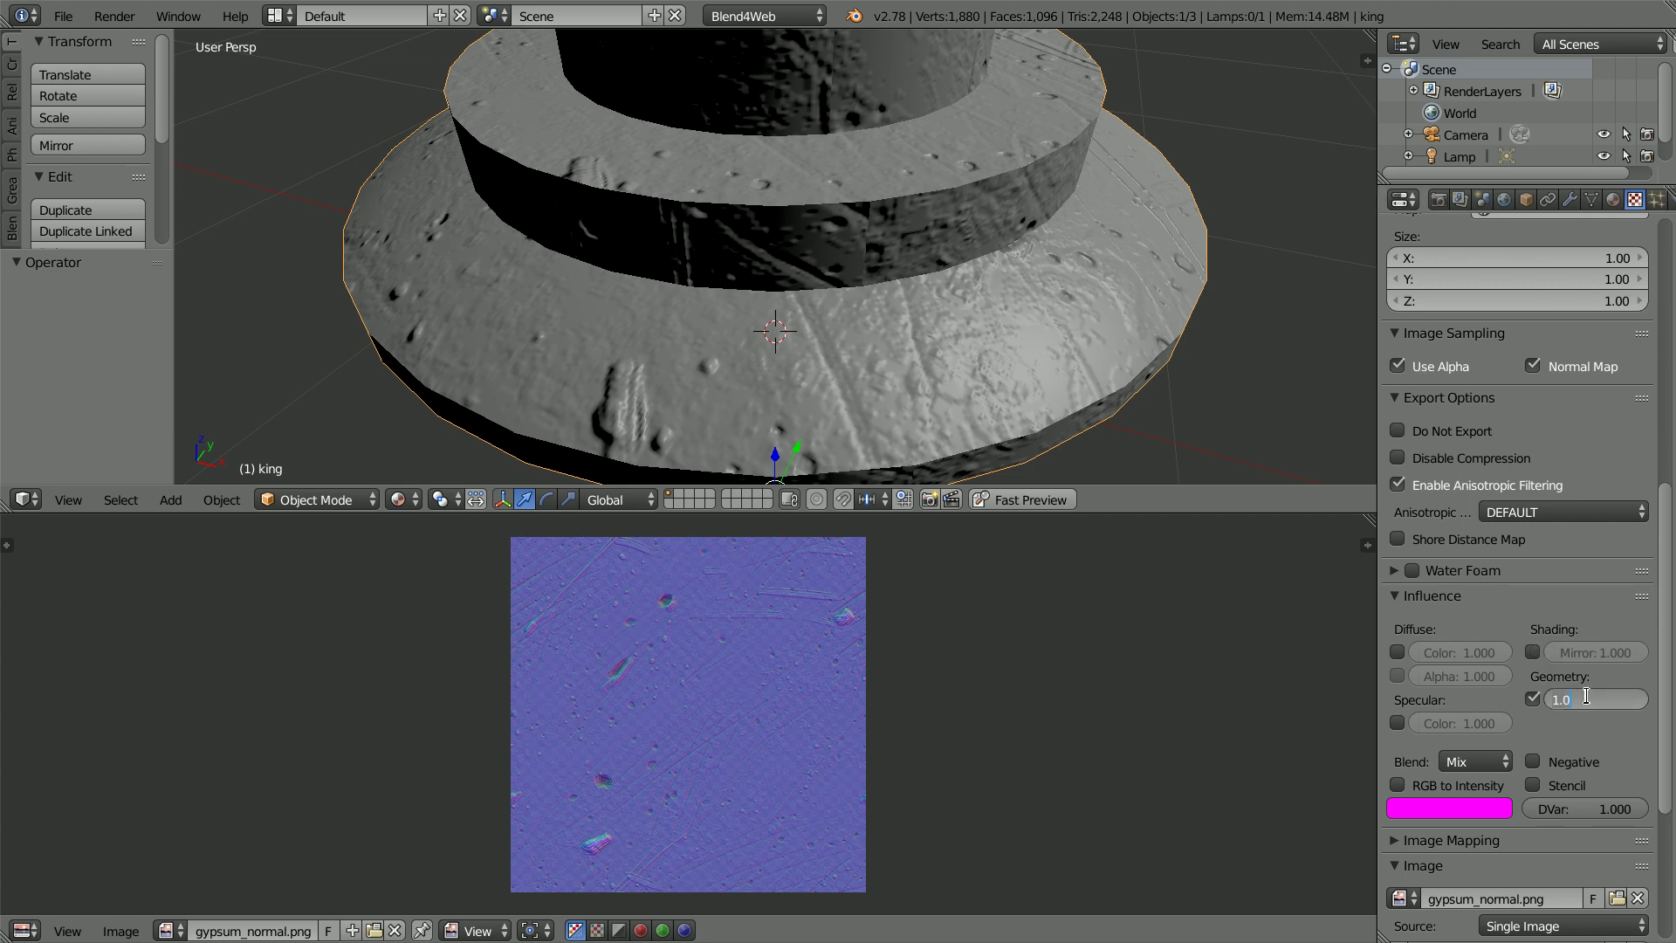
{"action": "key", "text": "BackSpace"}
{"action": "key", "text": "BackSpace"}
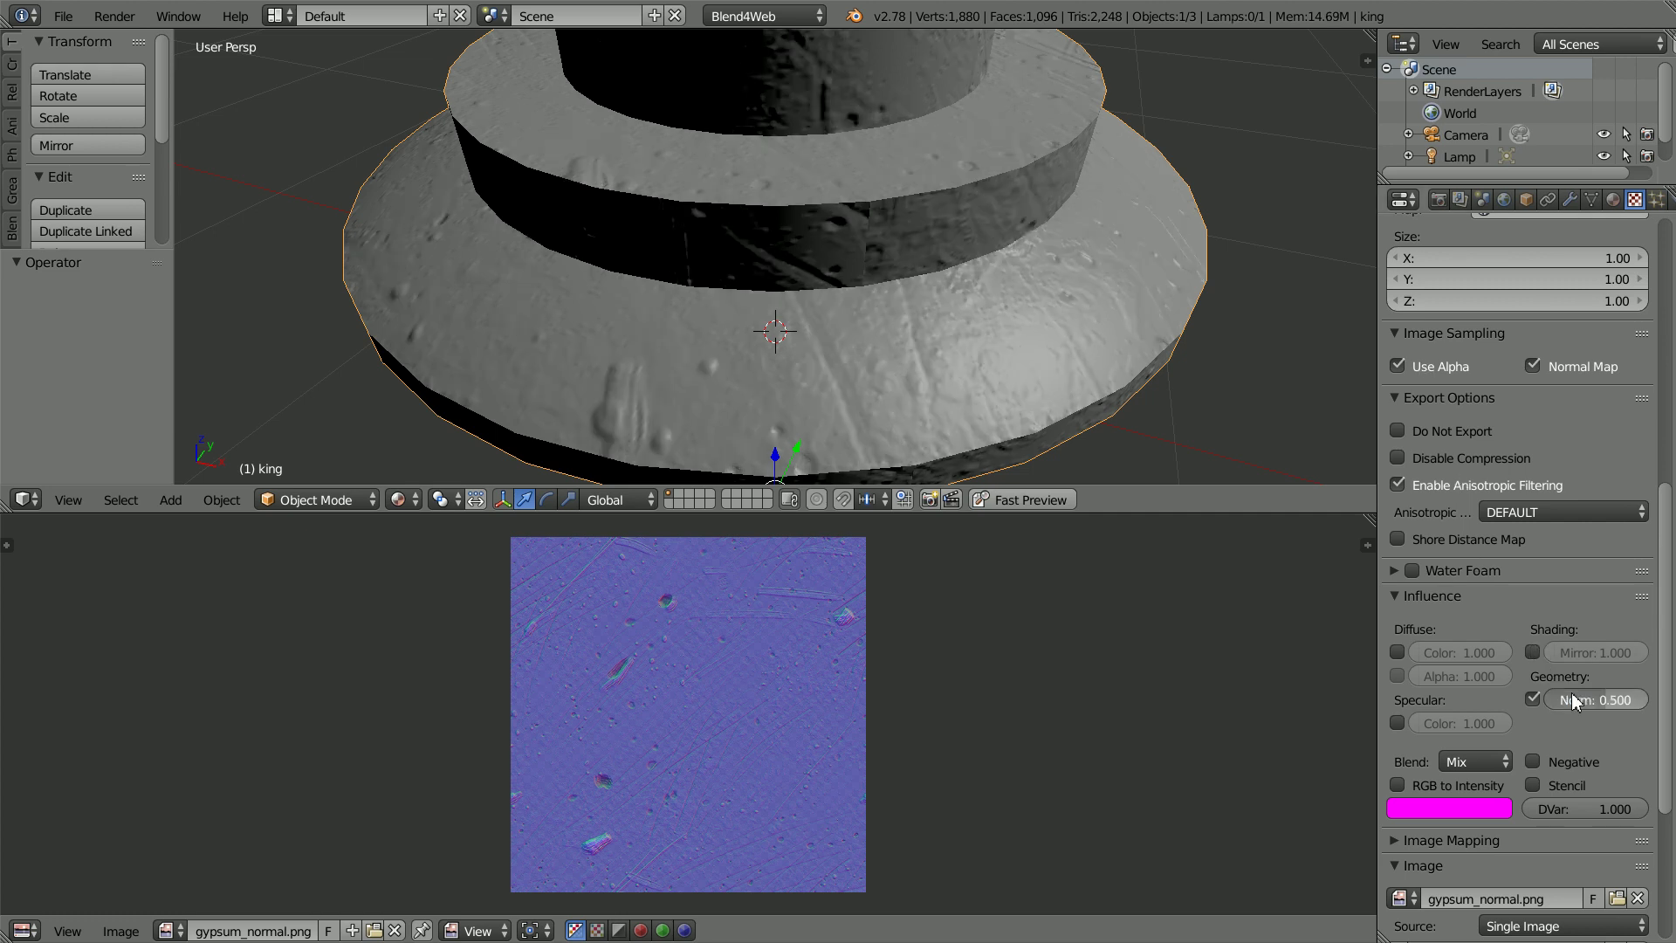
{"action": "type", "text": ".2"}
{"action": "key", "text": "Return"}
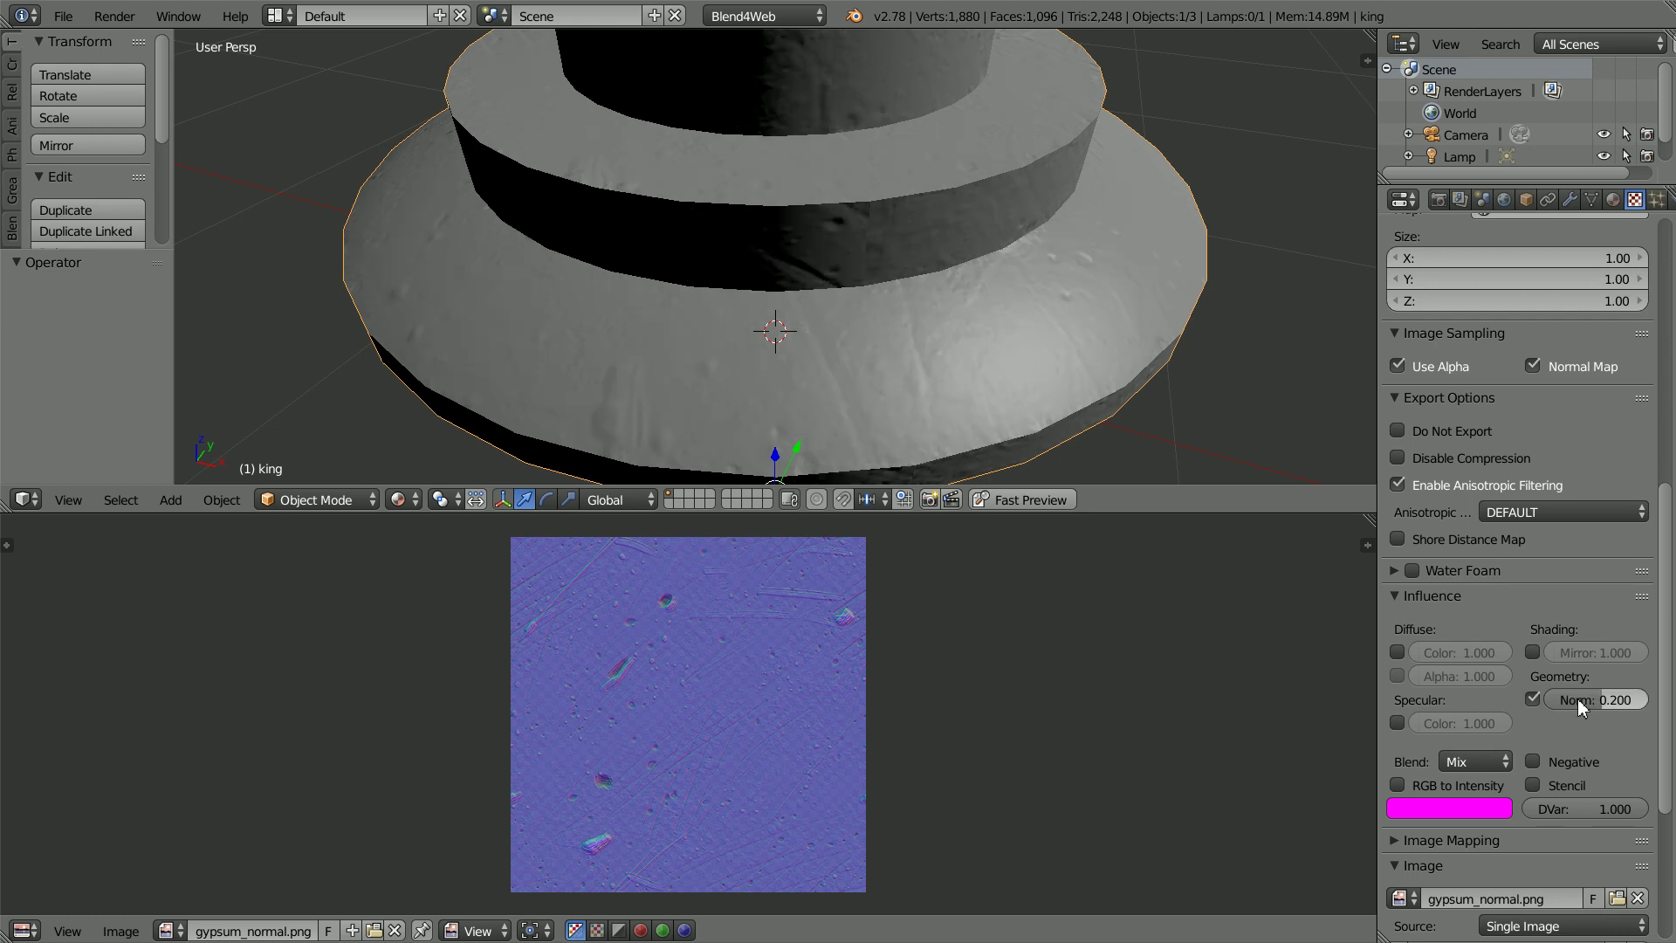
{"action": "left_click", "coordinate": [1582, 705]}
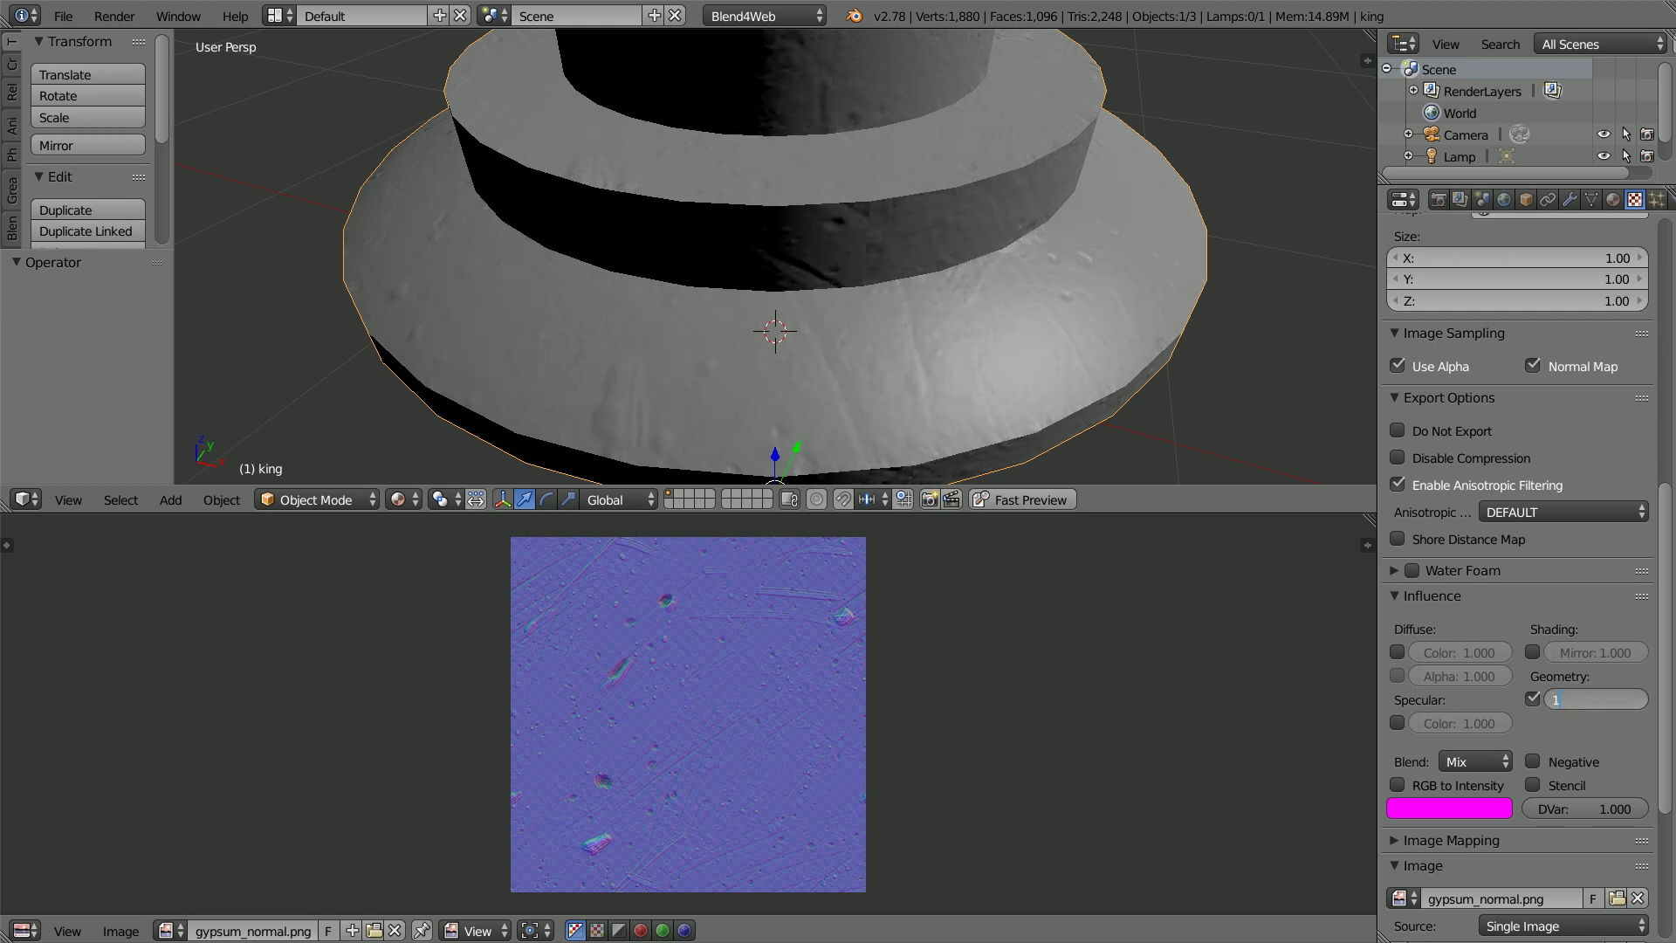
{"action": "type", "text": "1"}
{"action": "key", "text": "Return"}
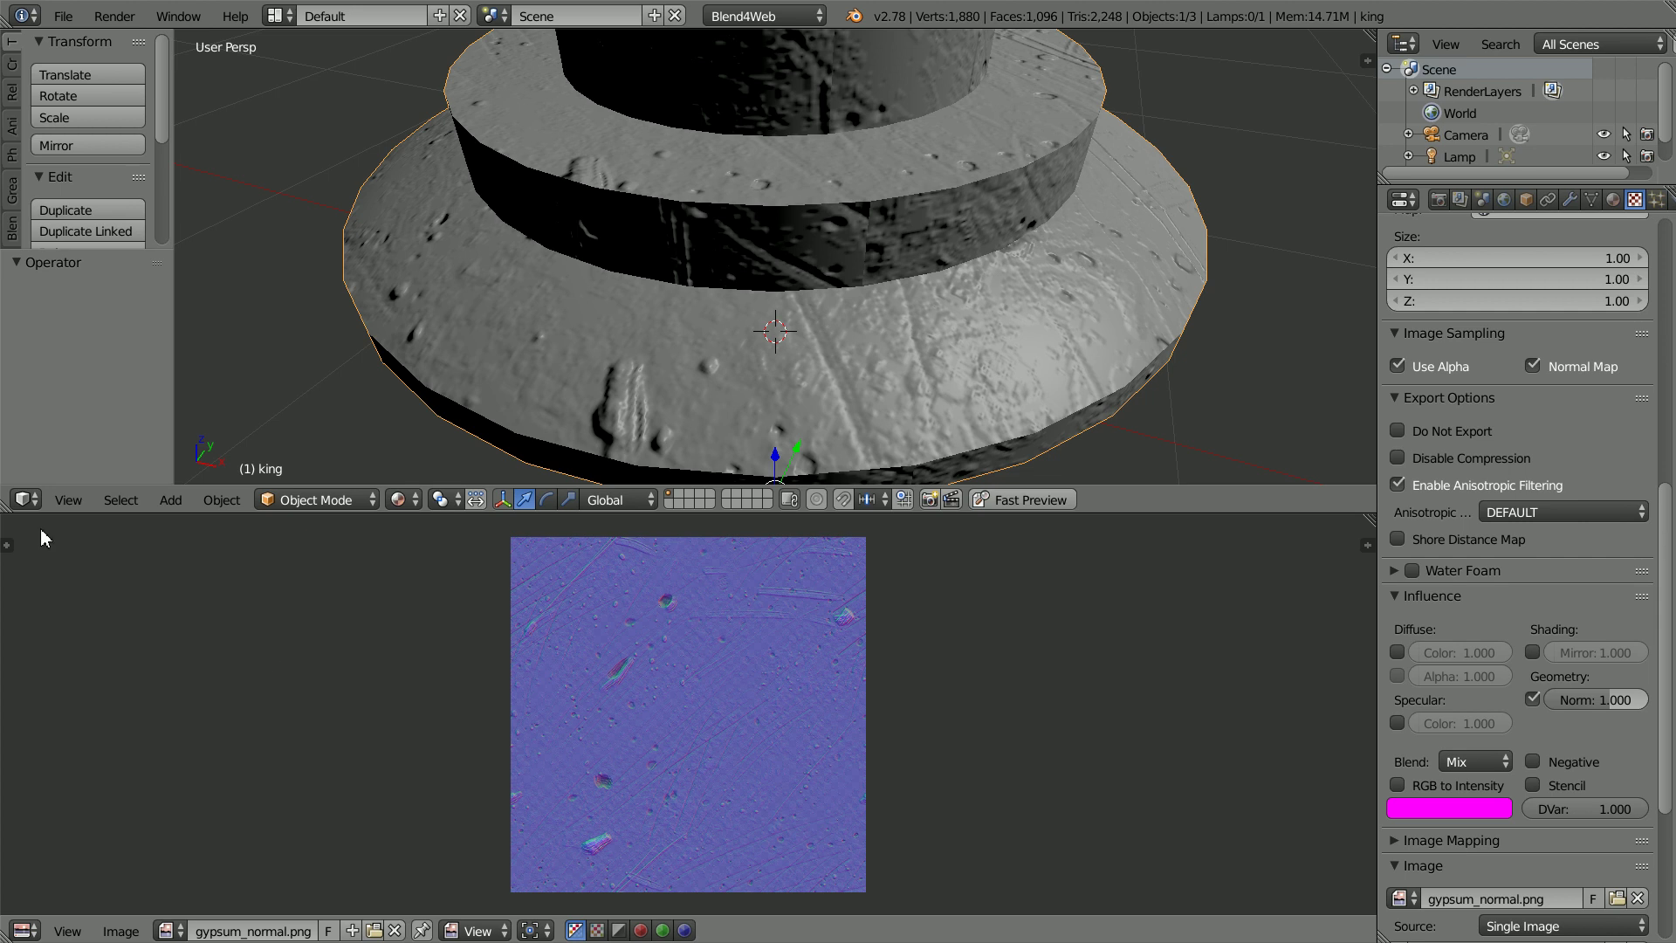
Step: Expand the 3D viewport over the image editor area and show the whole king in front view
{"action": "left_click_drag", "start_coordinate": [7, 520], "coordinate": [11, 546]}
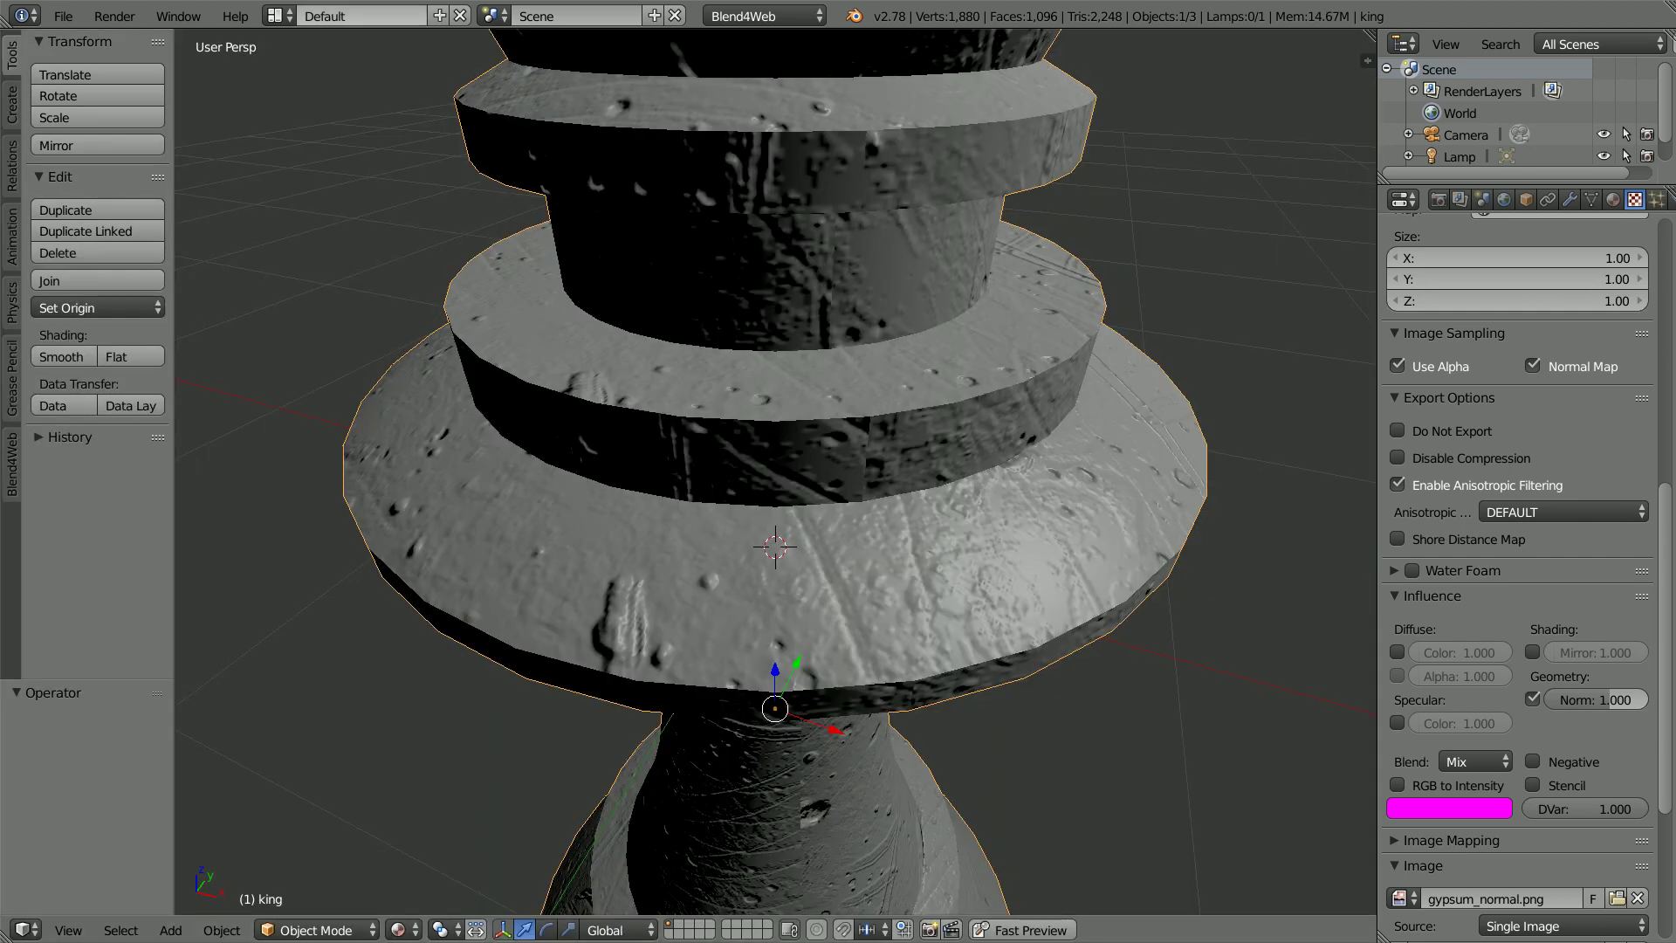
{"action": "left_click", "coordinate": [68, 930]}
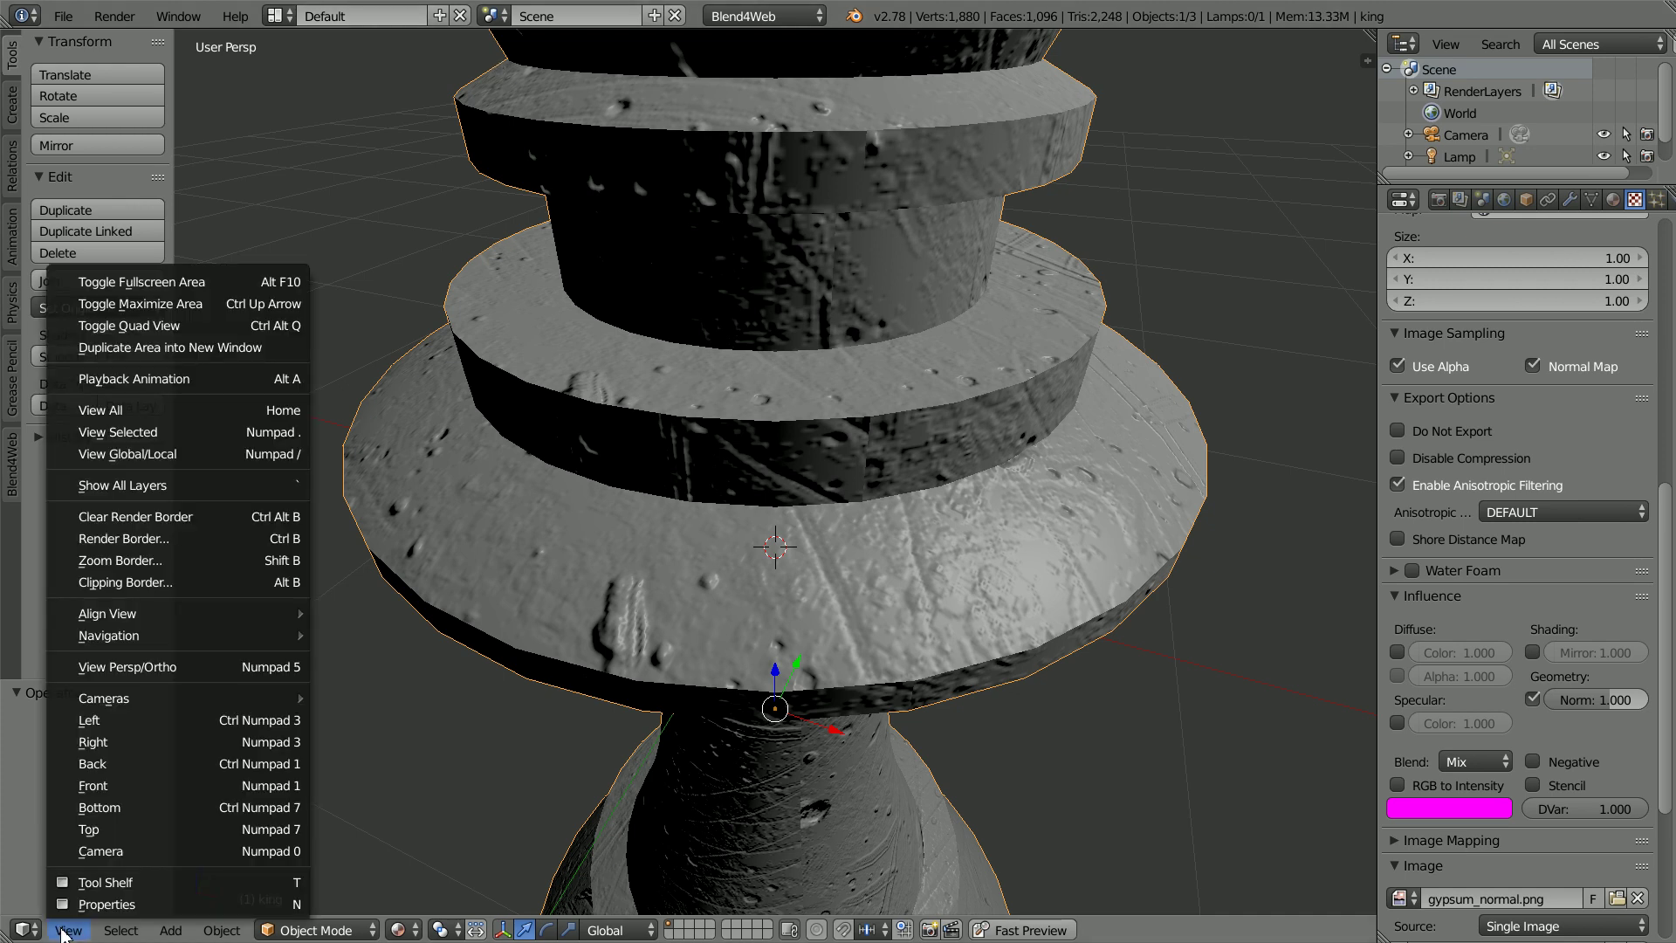
{"action": "left_click", "coordinate": [184, 789]}
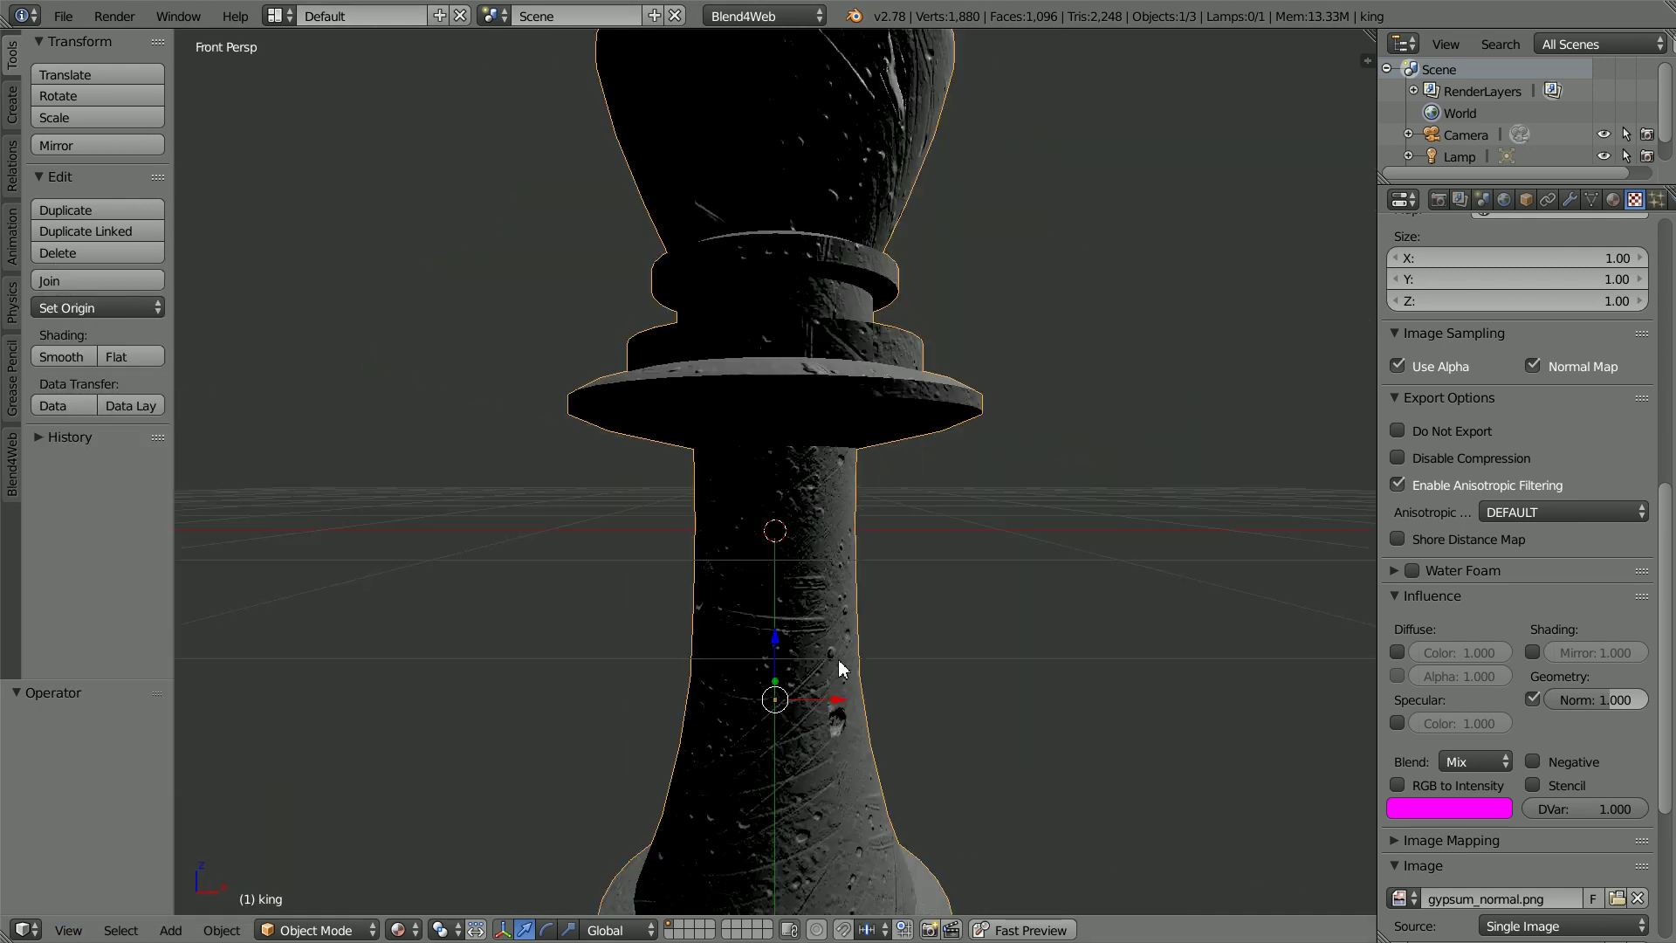
{"action": "scroll", "coordinate": [829, 664], "scroll_direction": "down", "scroll_amount": 2}
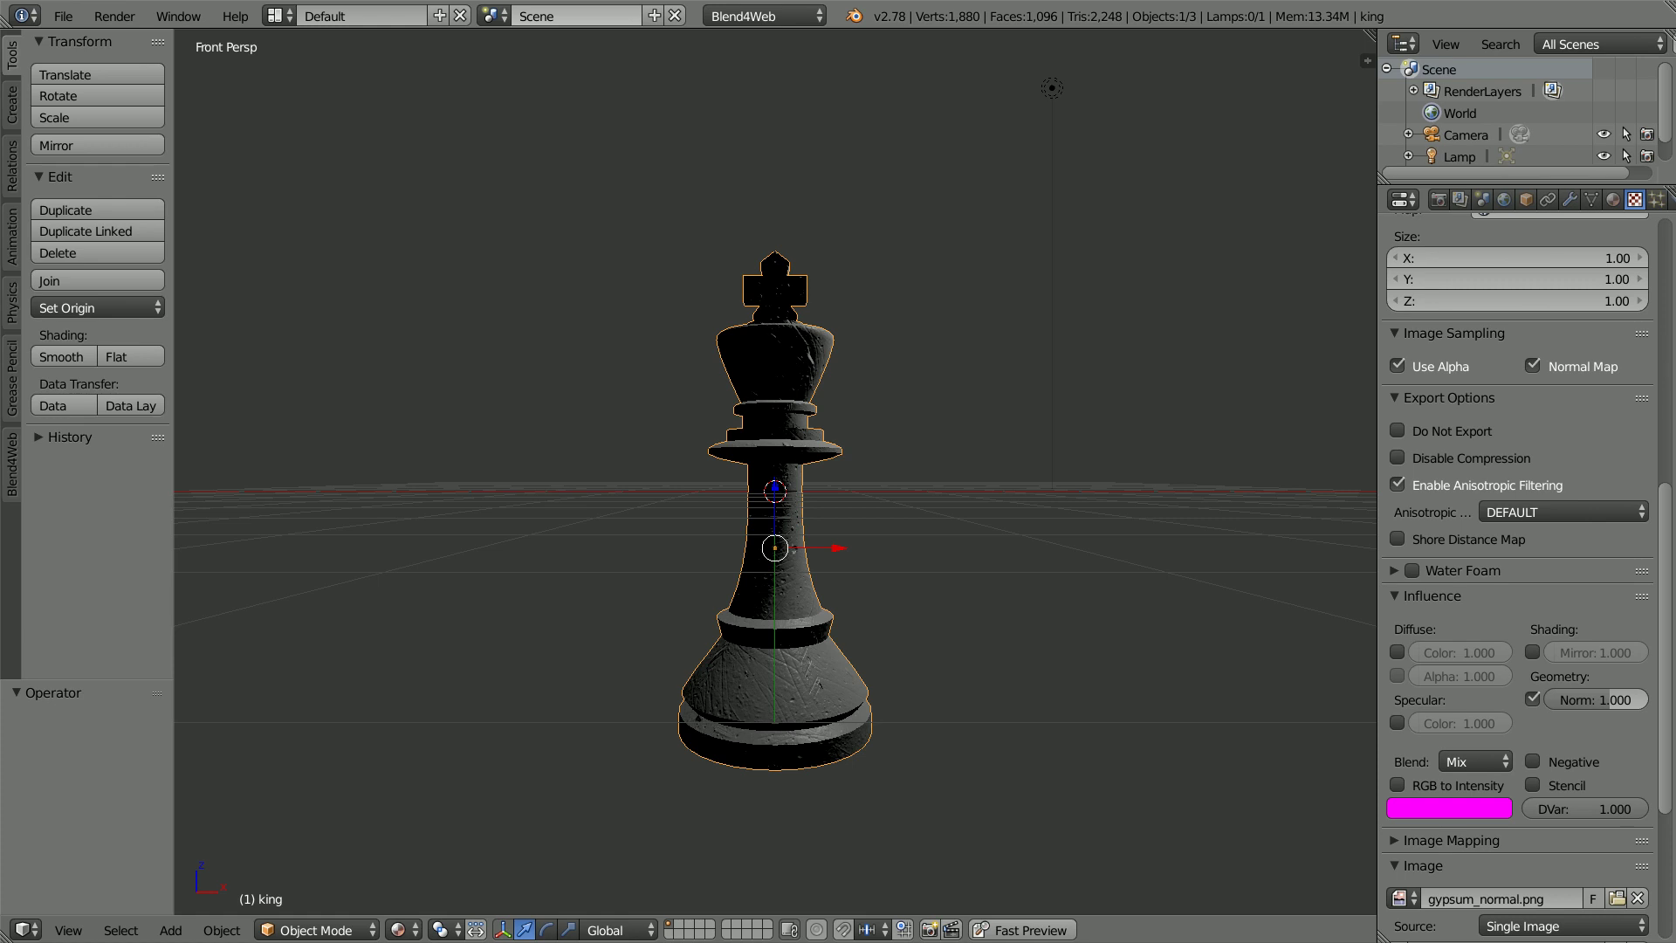
Step: Select the lamp and set its Y location to 4
{"action": "right_click", "coordinate": [1053, 91]}
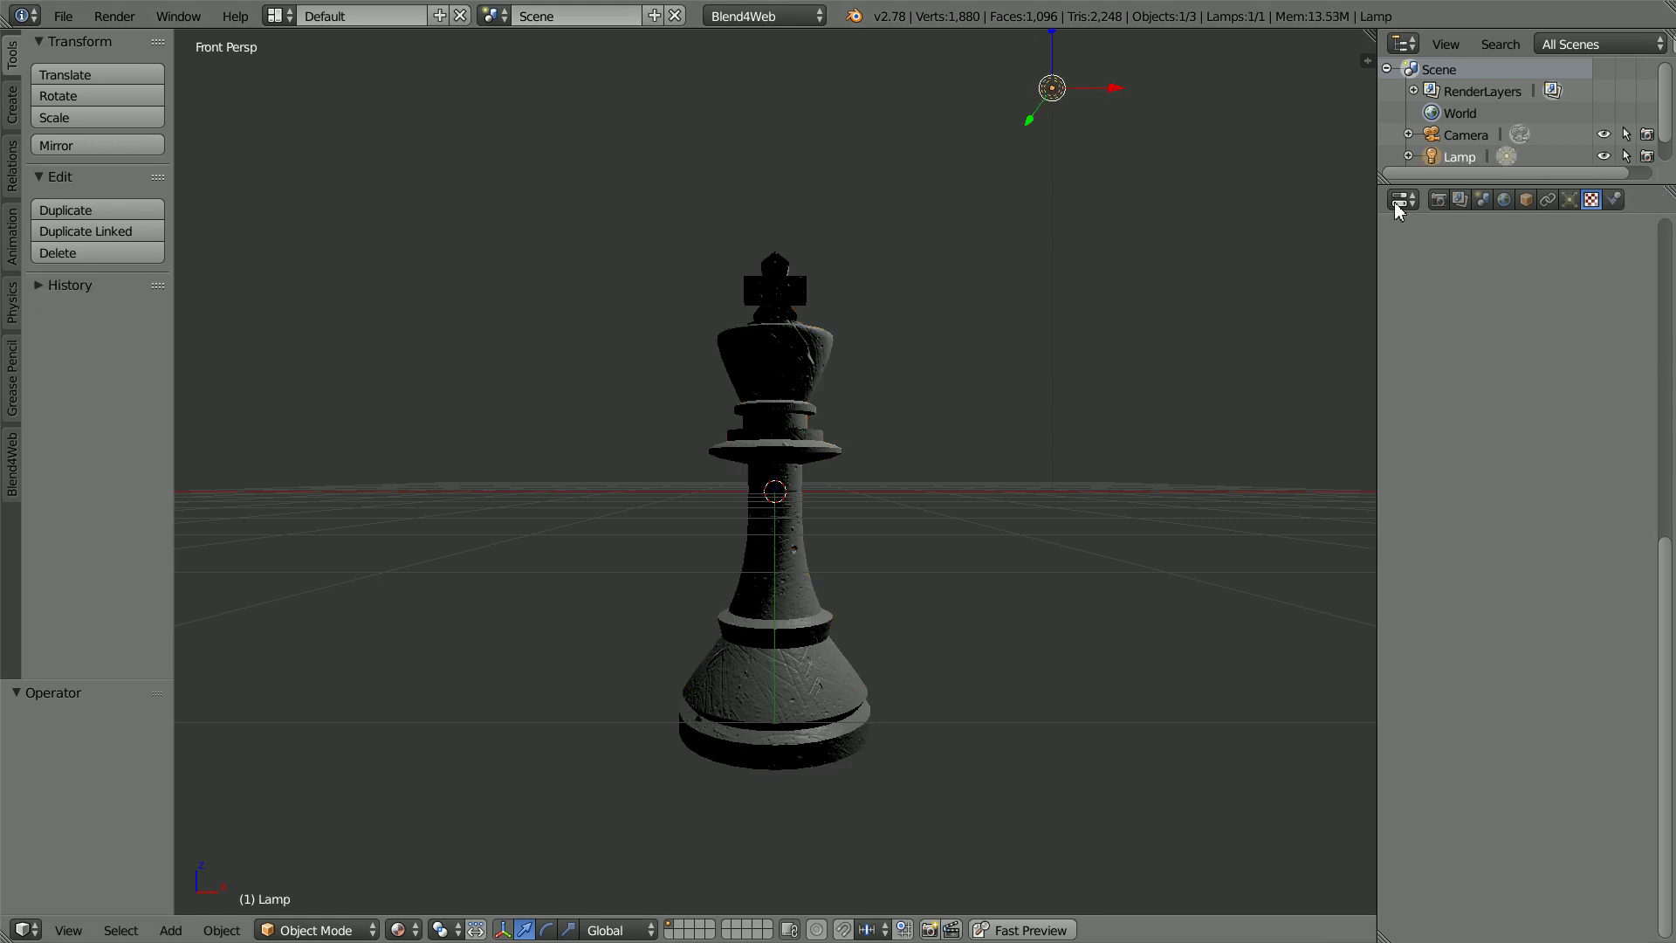
{"action": "left_click", "coordinate": [1527, 200]}
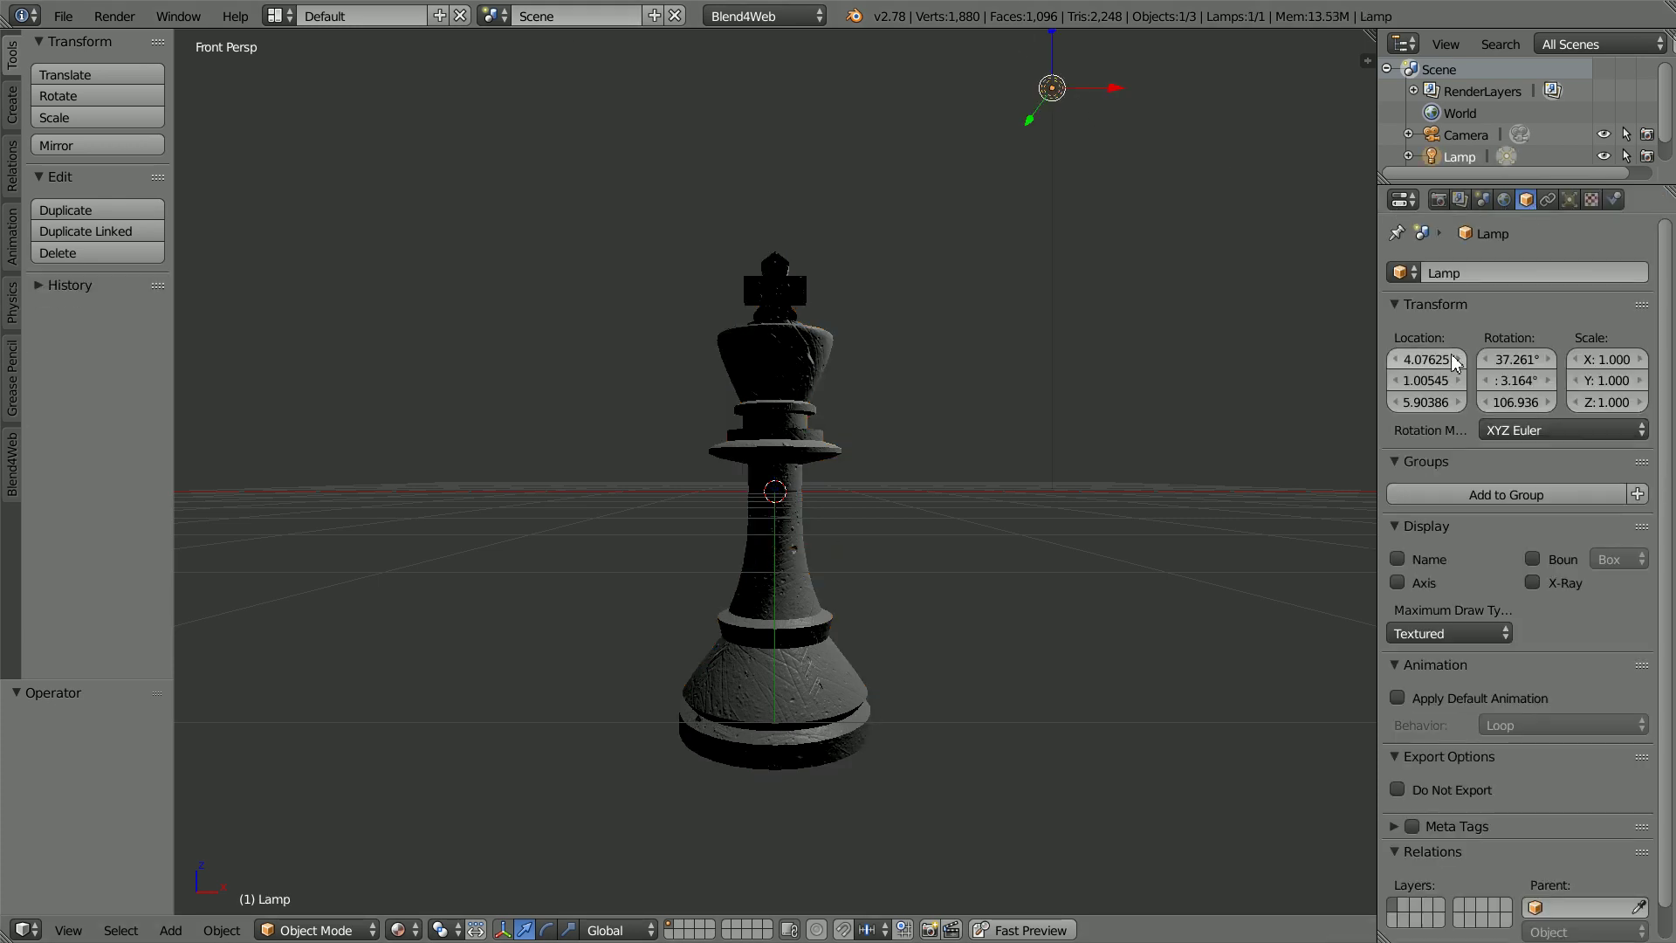
{"action": "type", "text": "4"}
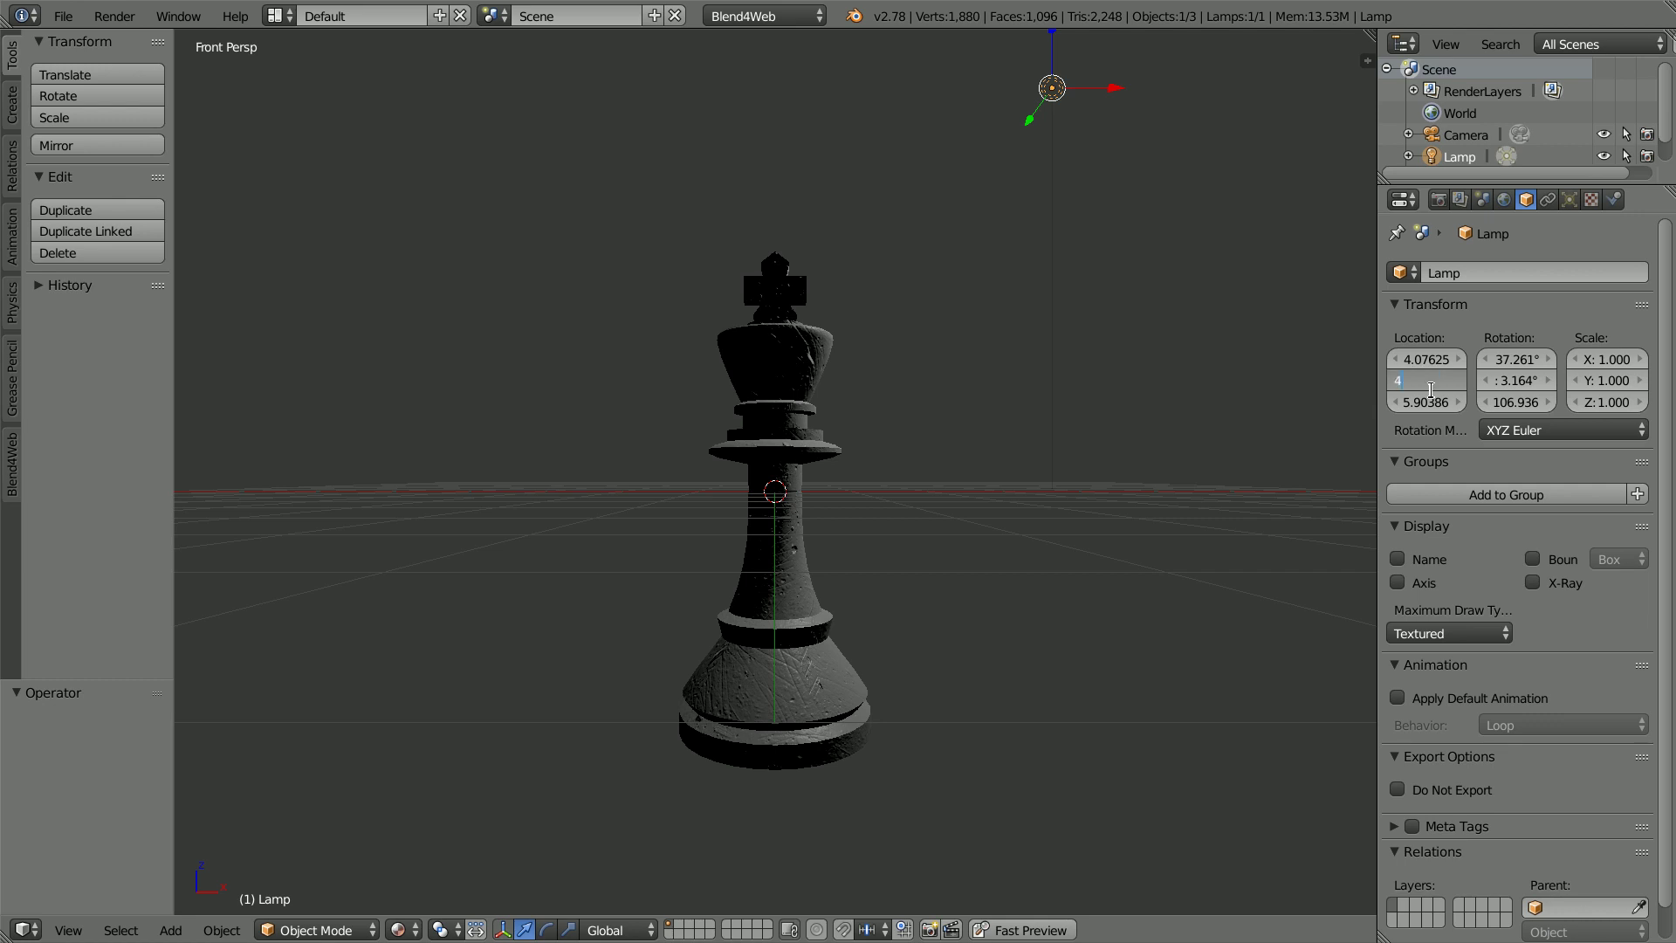
{"action": "key", "text": "Return"}
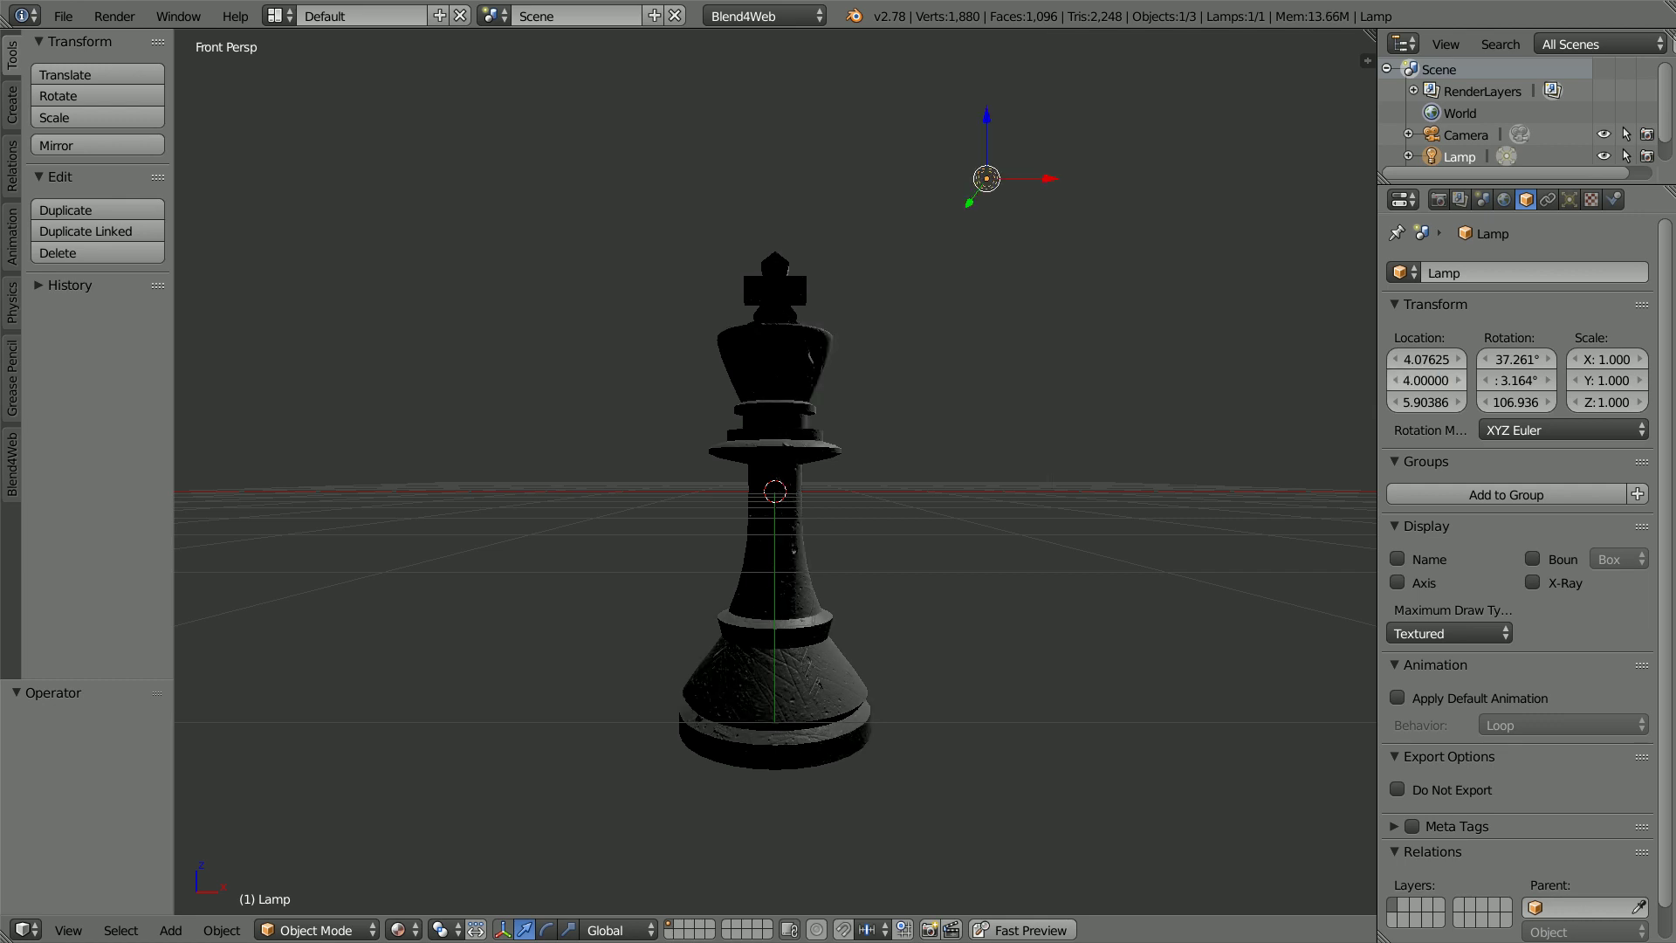
Step: Duplicate the lamp in place and set the copy's X location to -4.07625
{"action": "key", "text": "shift+d"}
{"action": "right_click", "coordinate": [1053, 245]}
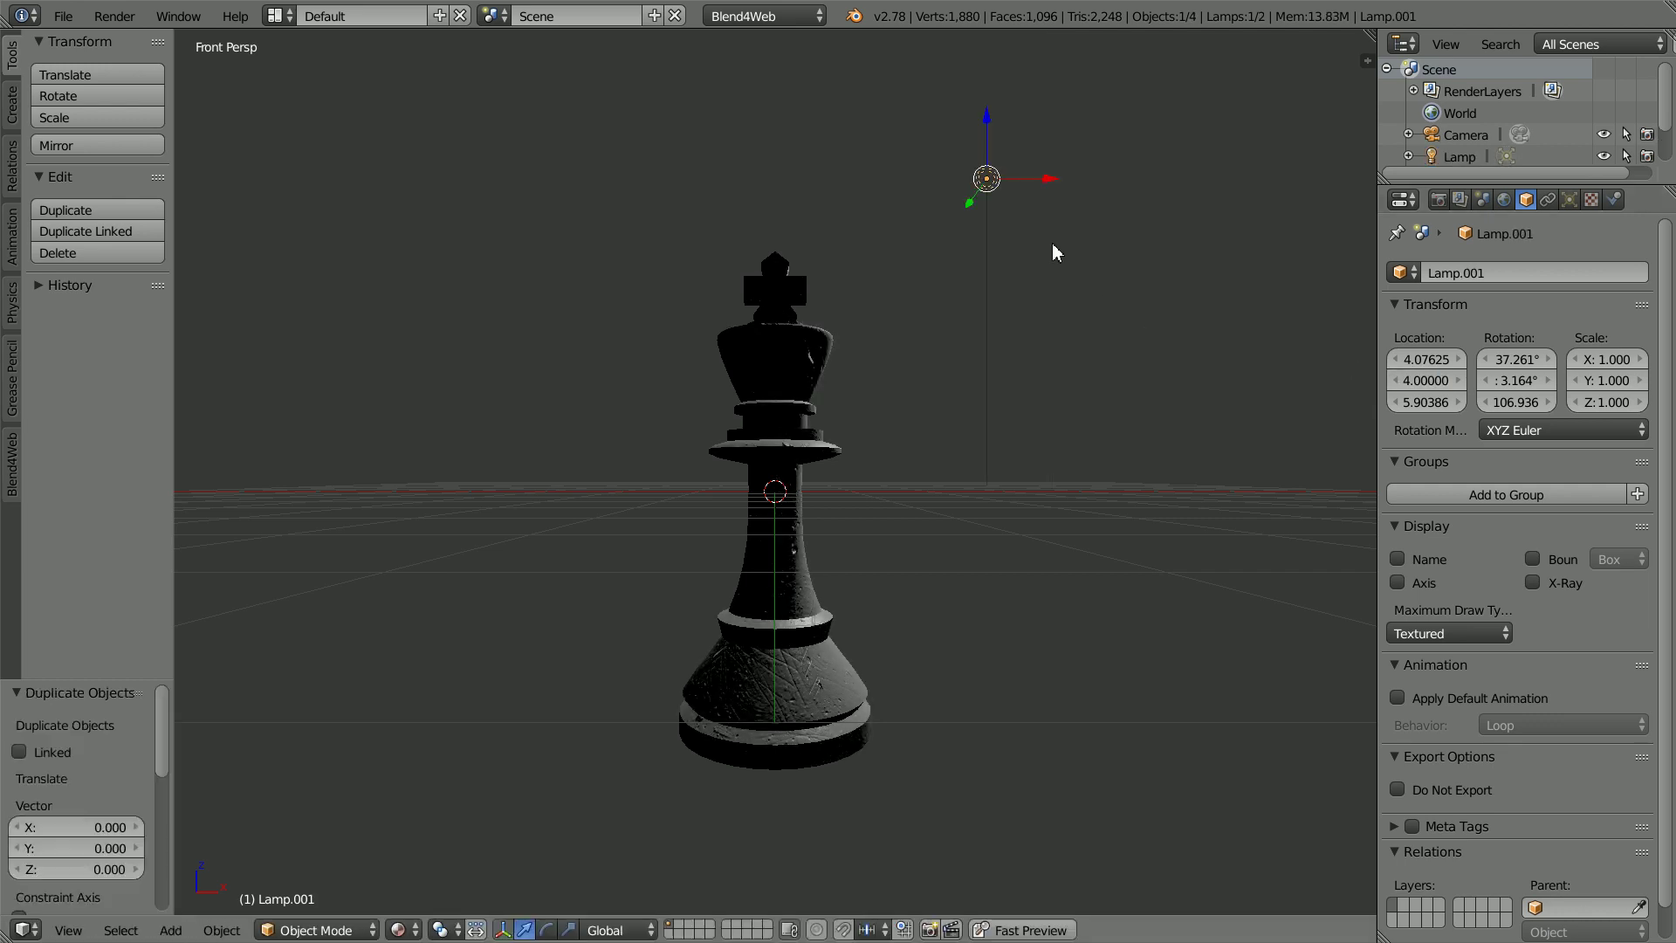
{"action": "left_click", "coordinate": [1416, 360]}
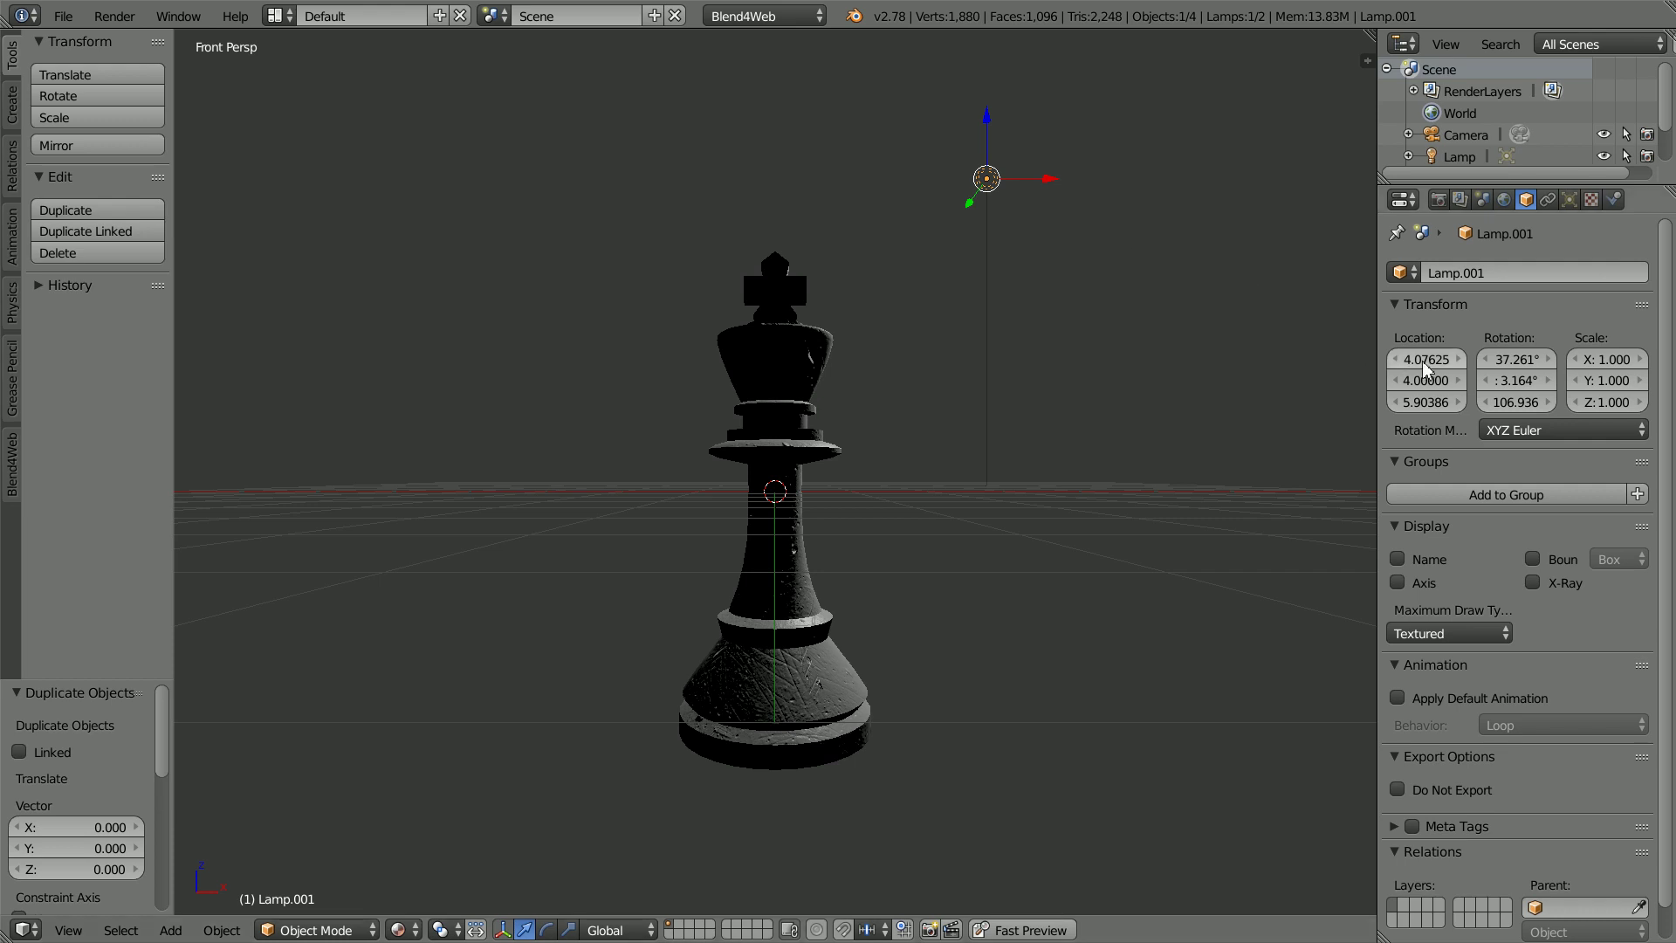
{"action": "left_click_drag", "start_coordinate": [1442, 360], "coordinate": [1399, 360]}
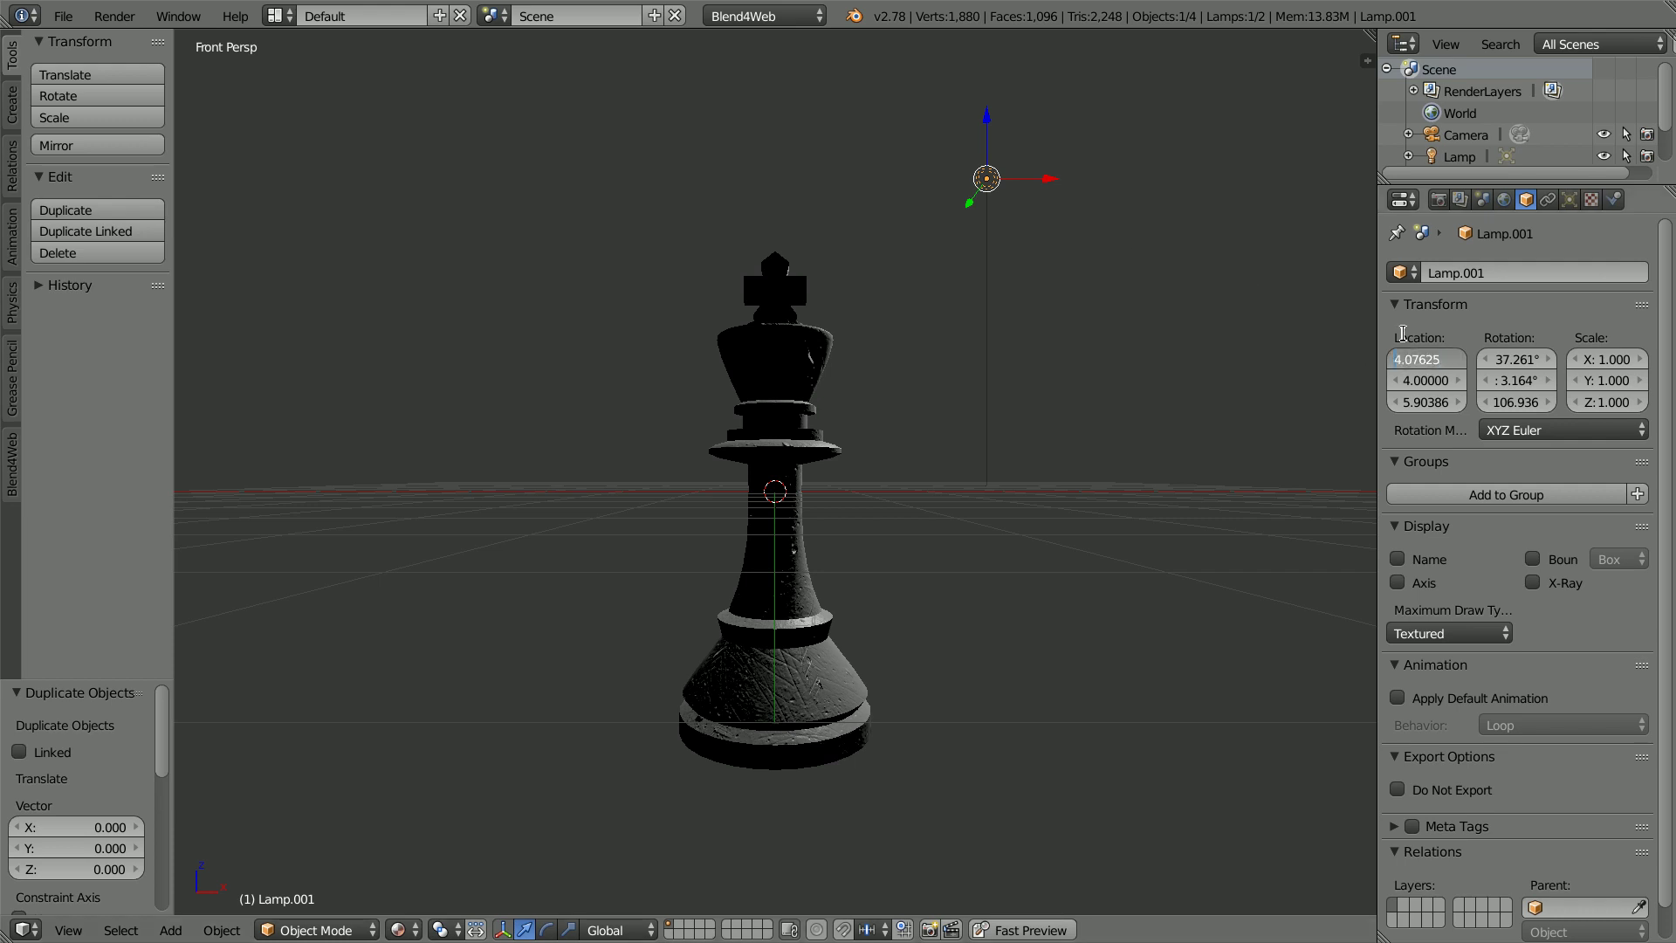
{"action": "key", "text": "Home"}
{"action": "type", "text": "-"}
{"action": "key", "text": "Return"}
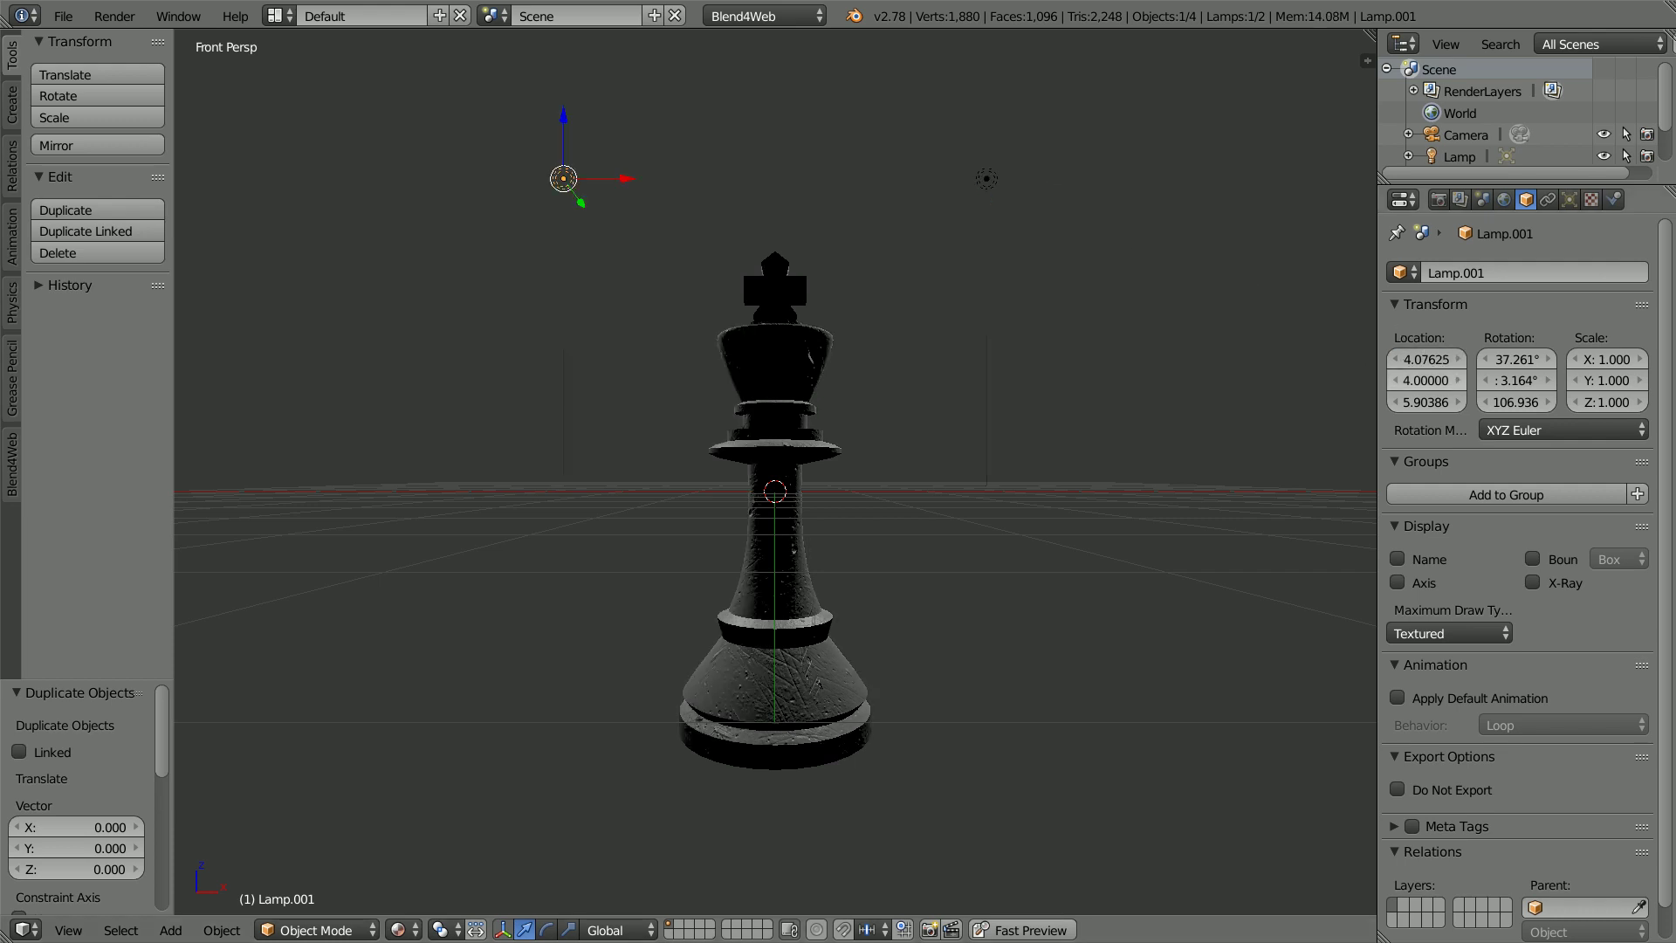
Step: Set the duplicated lamp's Y location to -4
{"action": "left_click", "coordinate": [1409, 381]}
{"action": "key", "text": "Home"}
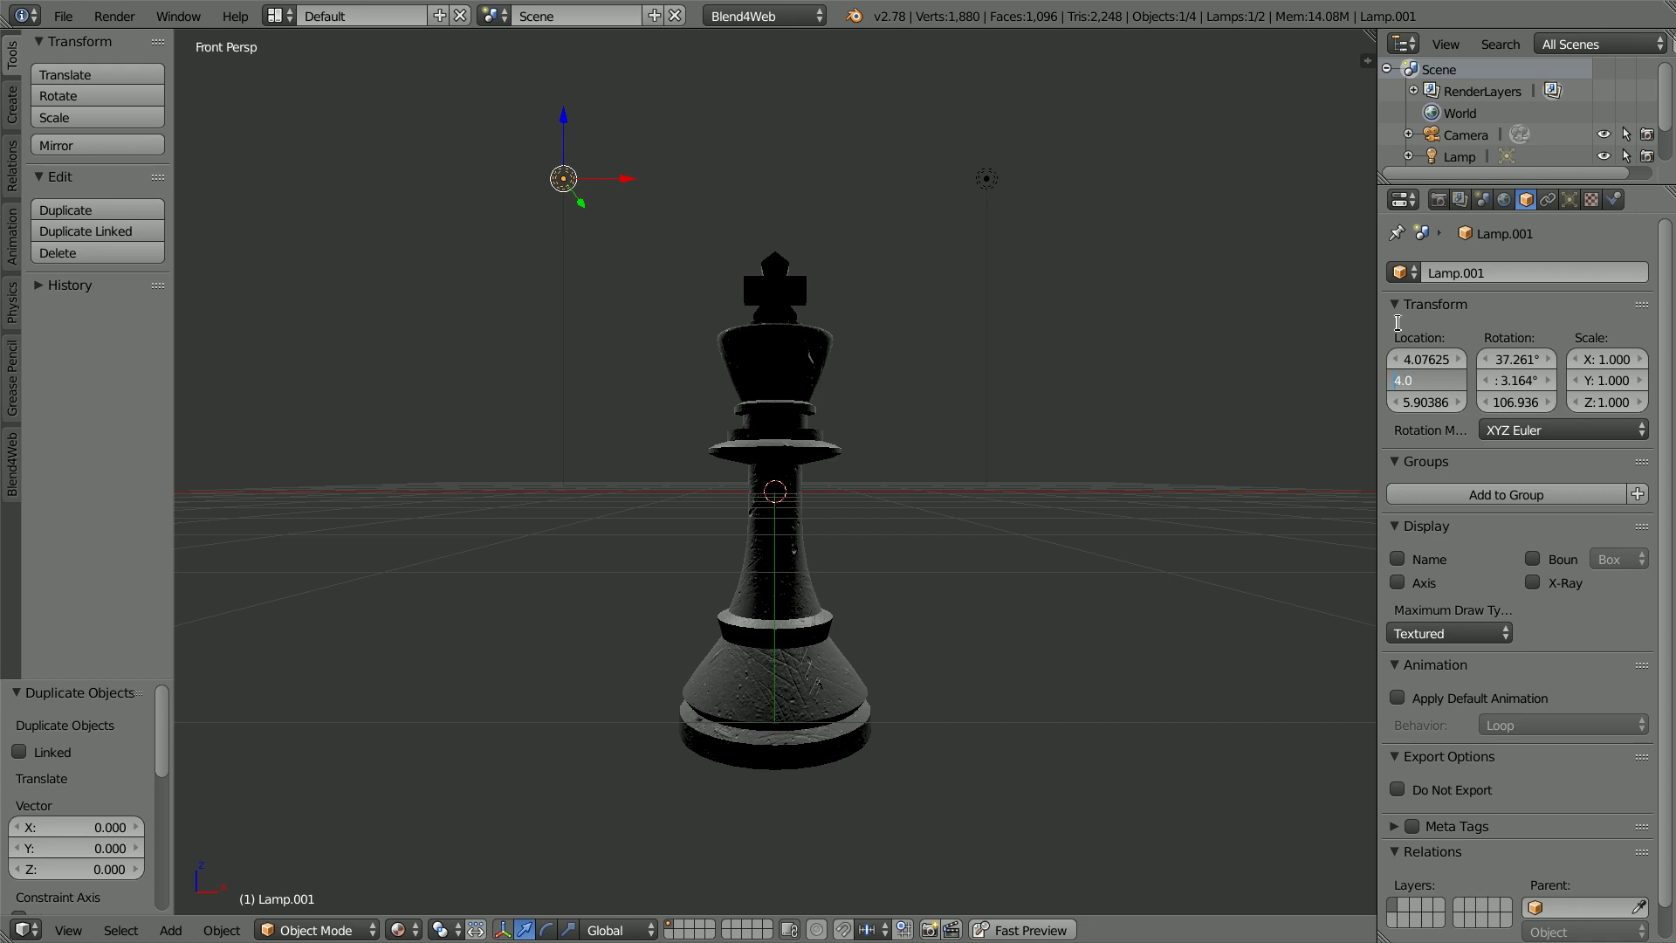
{"action": "type", "text": "-"}
{"action": "key", "text": "Return"}
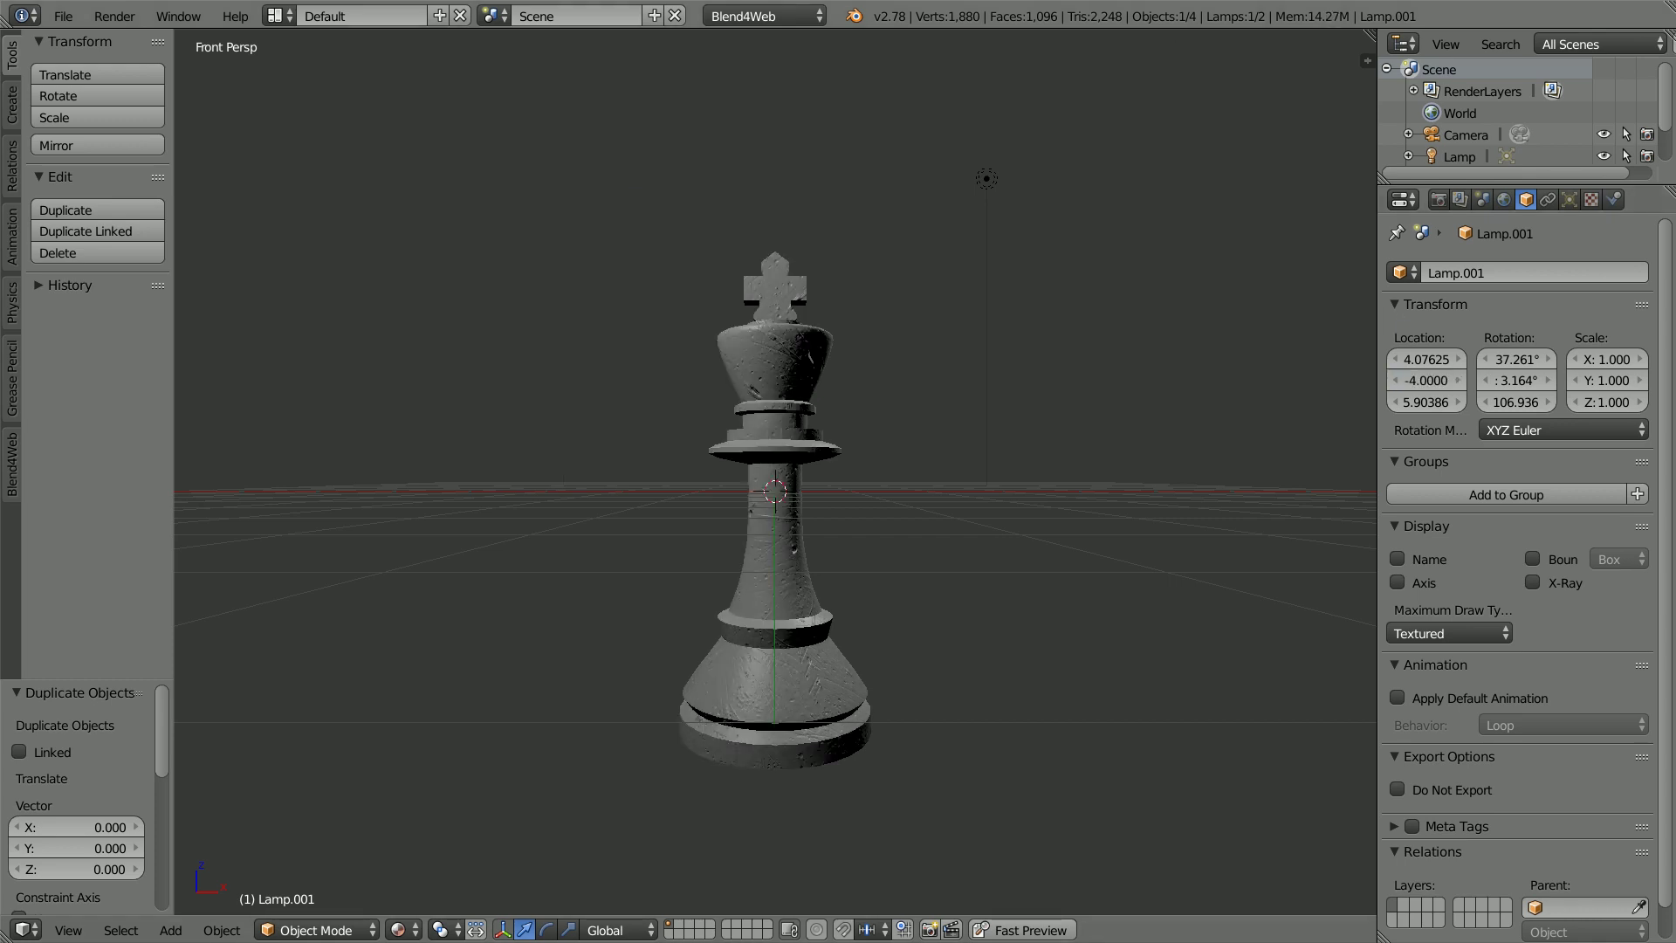
Step: Select the king and reset all its location values to their defaults
{"action": "right_click", "coordinate": [785, 374]}
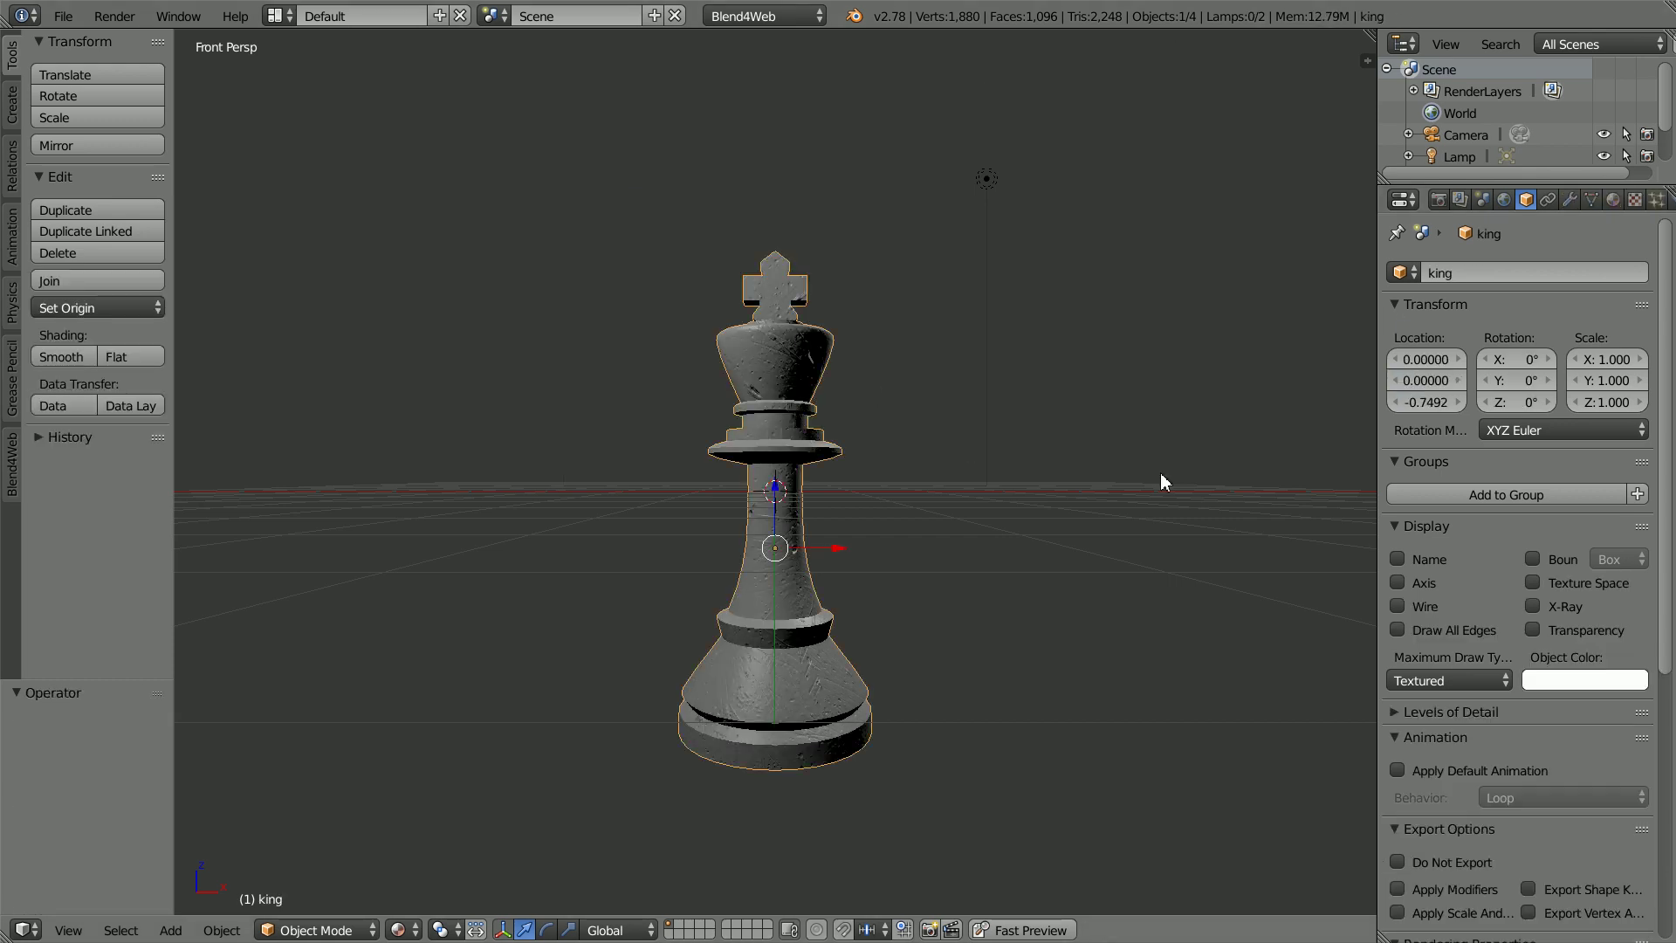
{"action": "right_click", "coordinate": [1430, 381]}
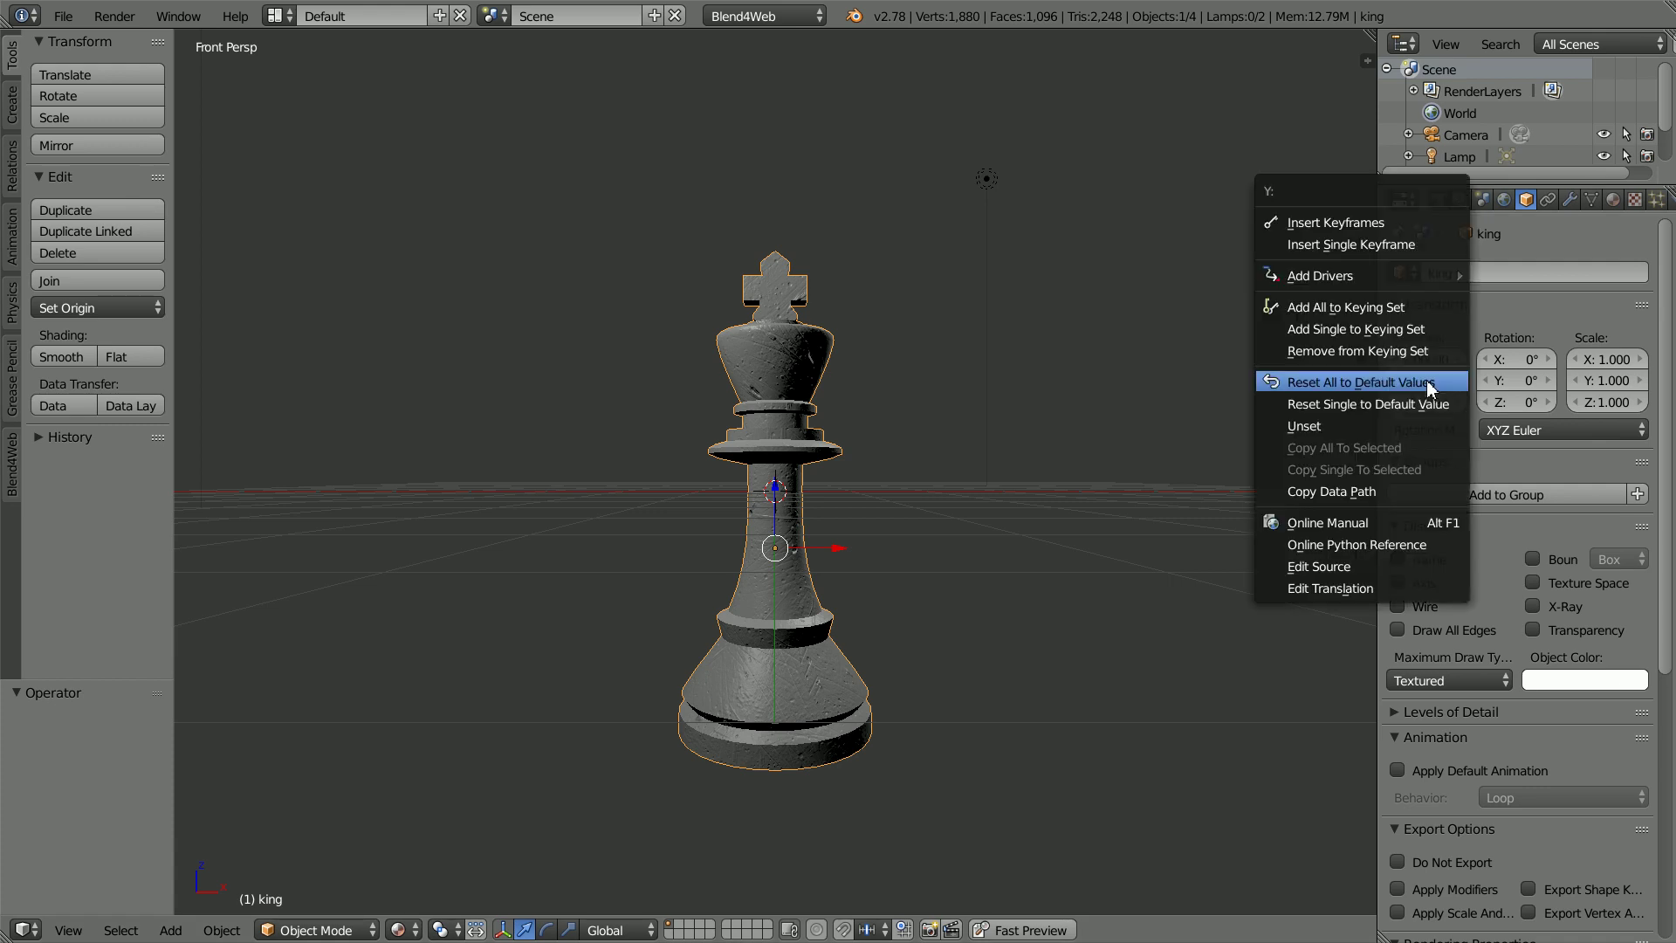
{"action": "left_click", "coordinate": [1454, 387]}
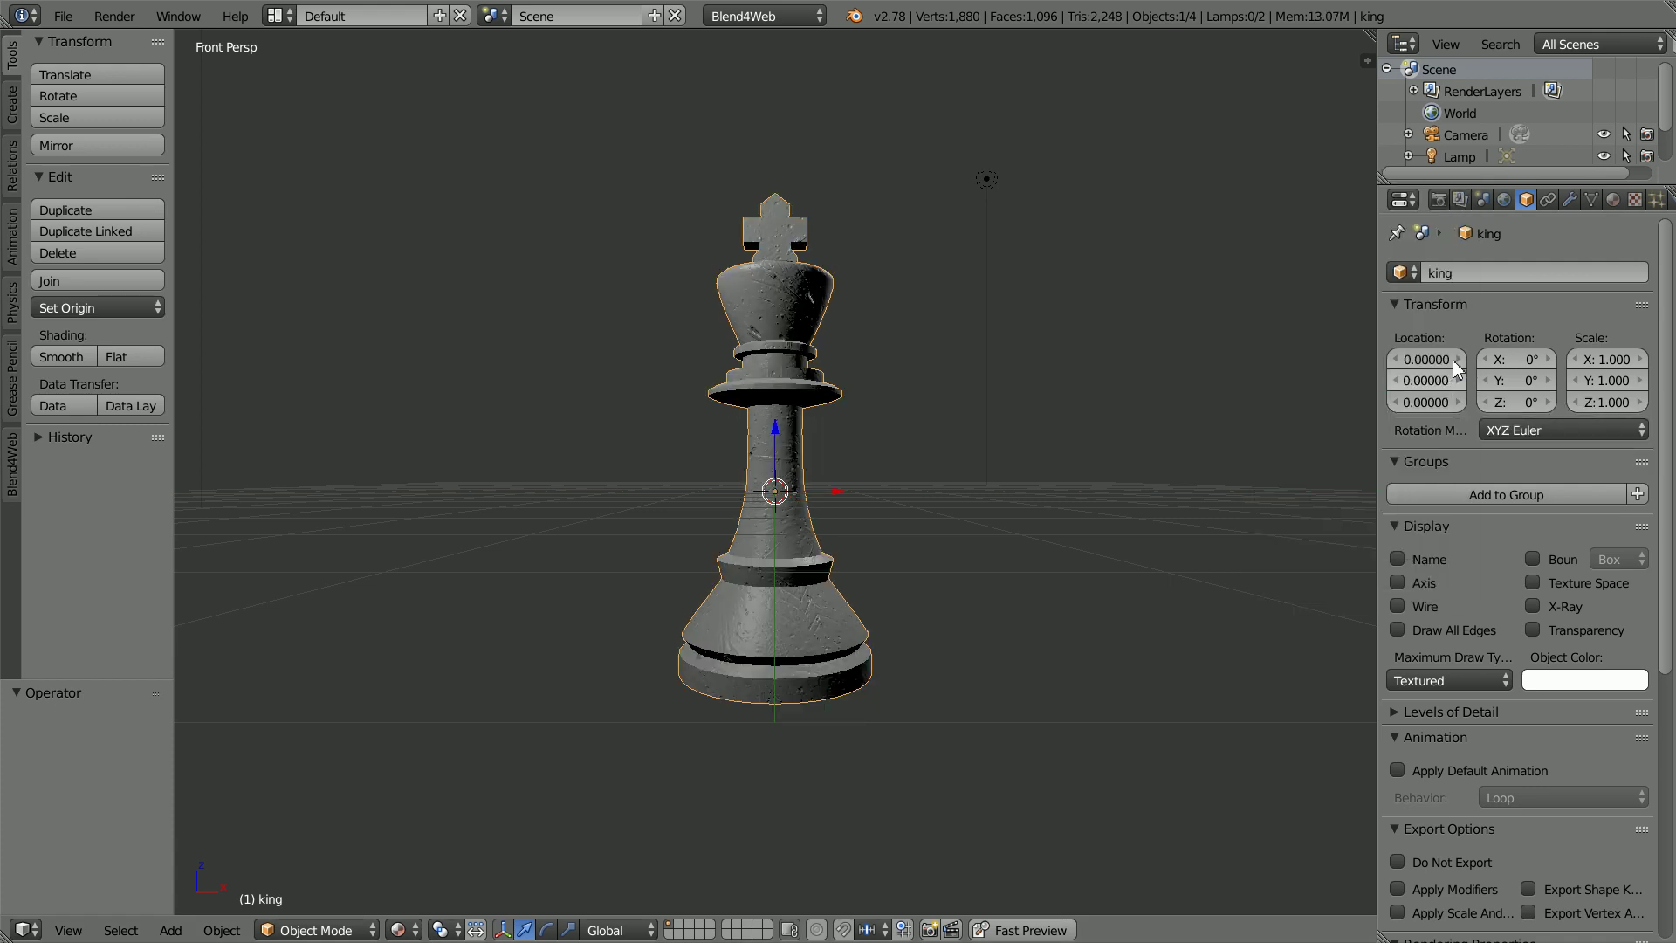
Step: Set the Emit value of the king's material to 0.5
{"action": "left_click", "coordinate": [1614, 201]}
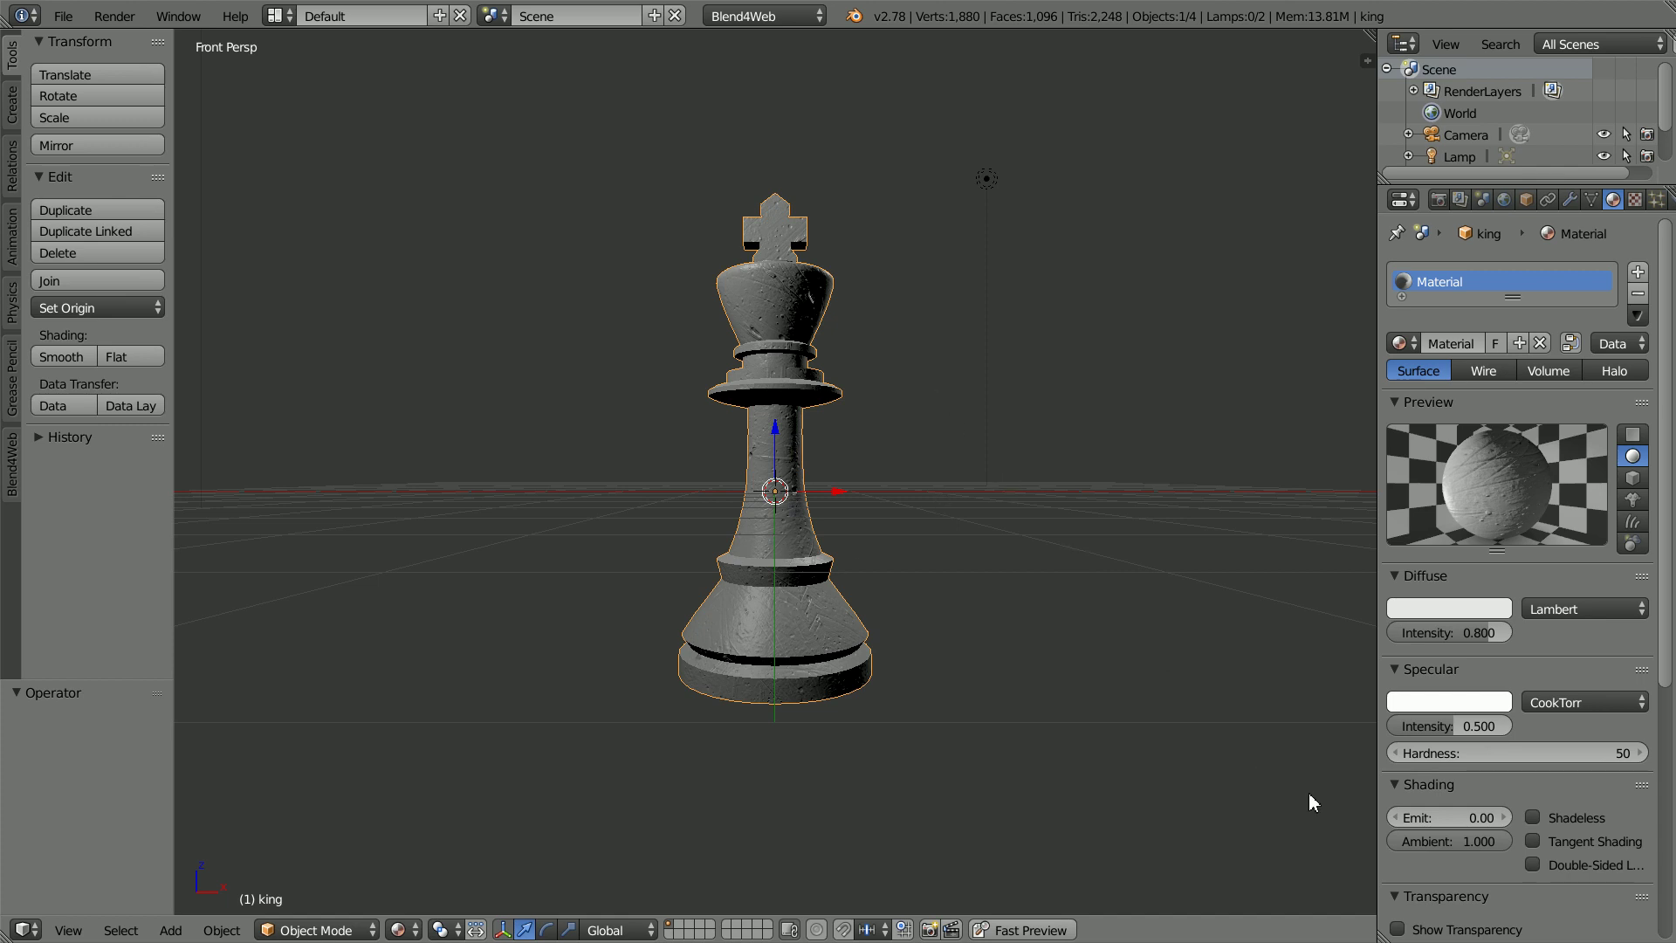
{"action": "left_click", "coordinate": [1419, 818]}
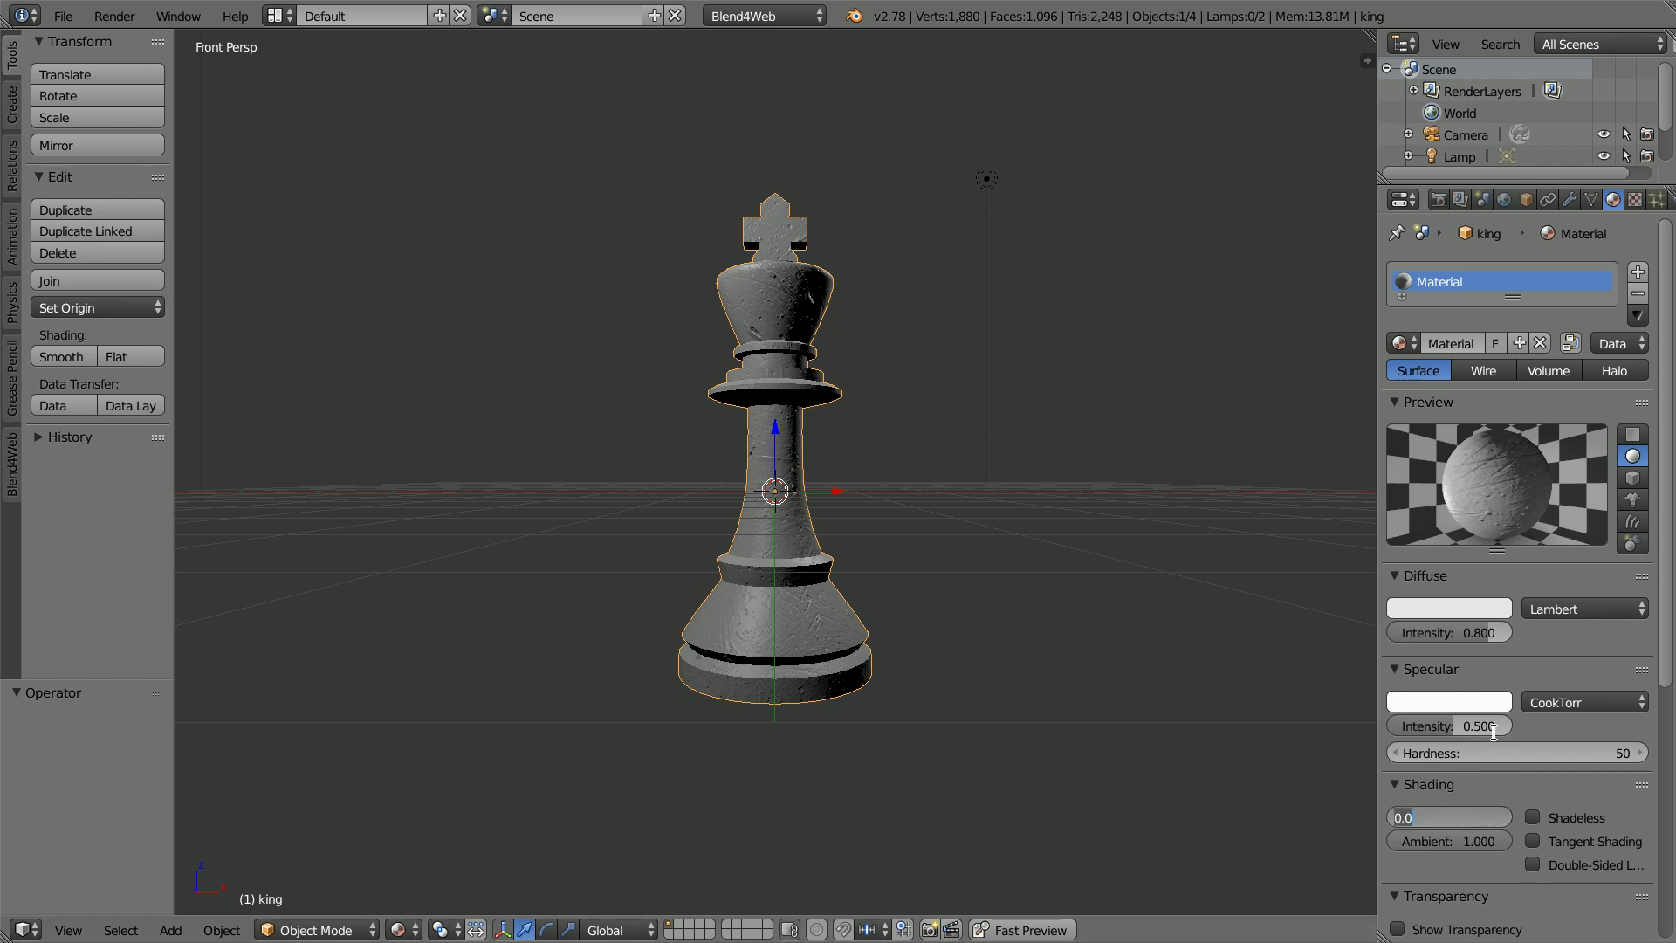
{"action": "type", "text": ".5"}
{"action": "key", "text": "Return"}
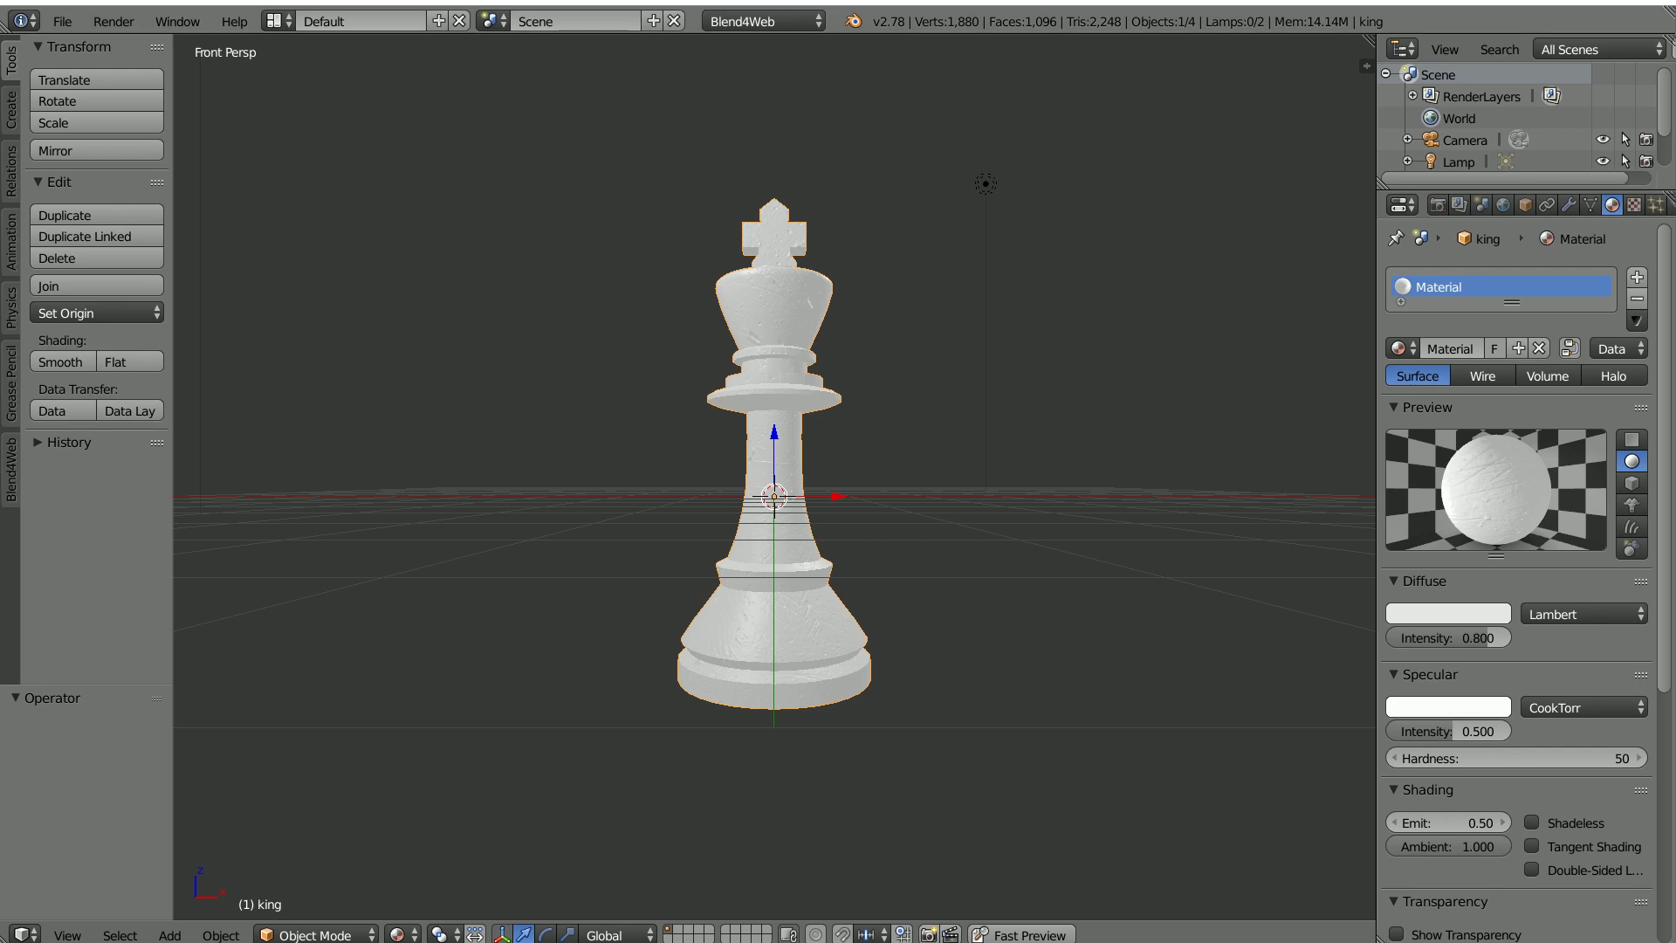
Step: Duplicate the king and move the copy about -3.8 units along the X axis
{"action": "key", "text": "shift+d"}
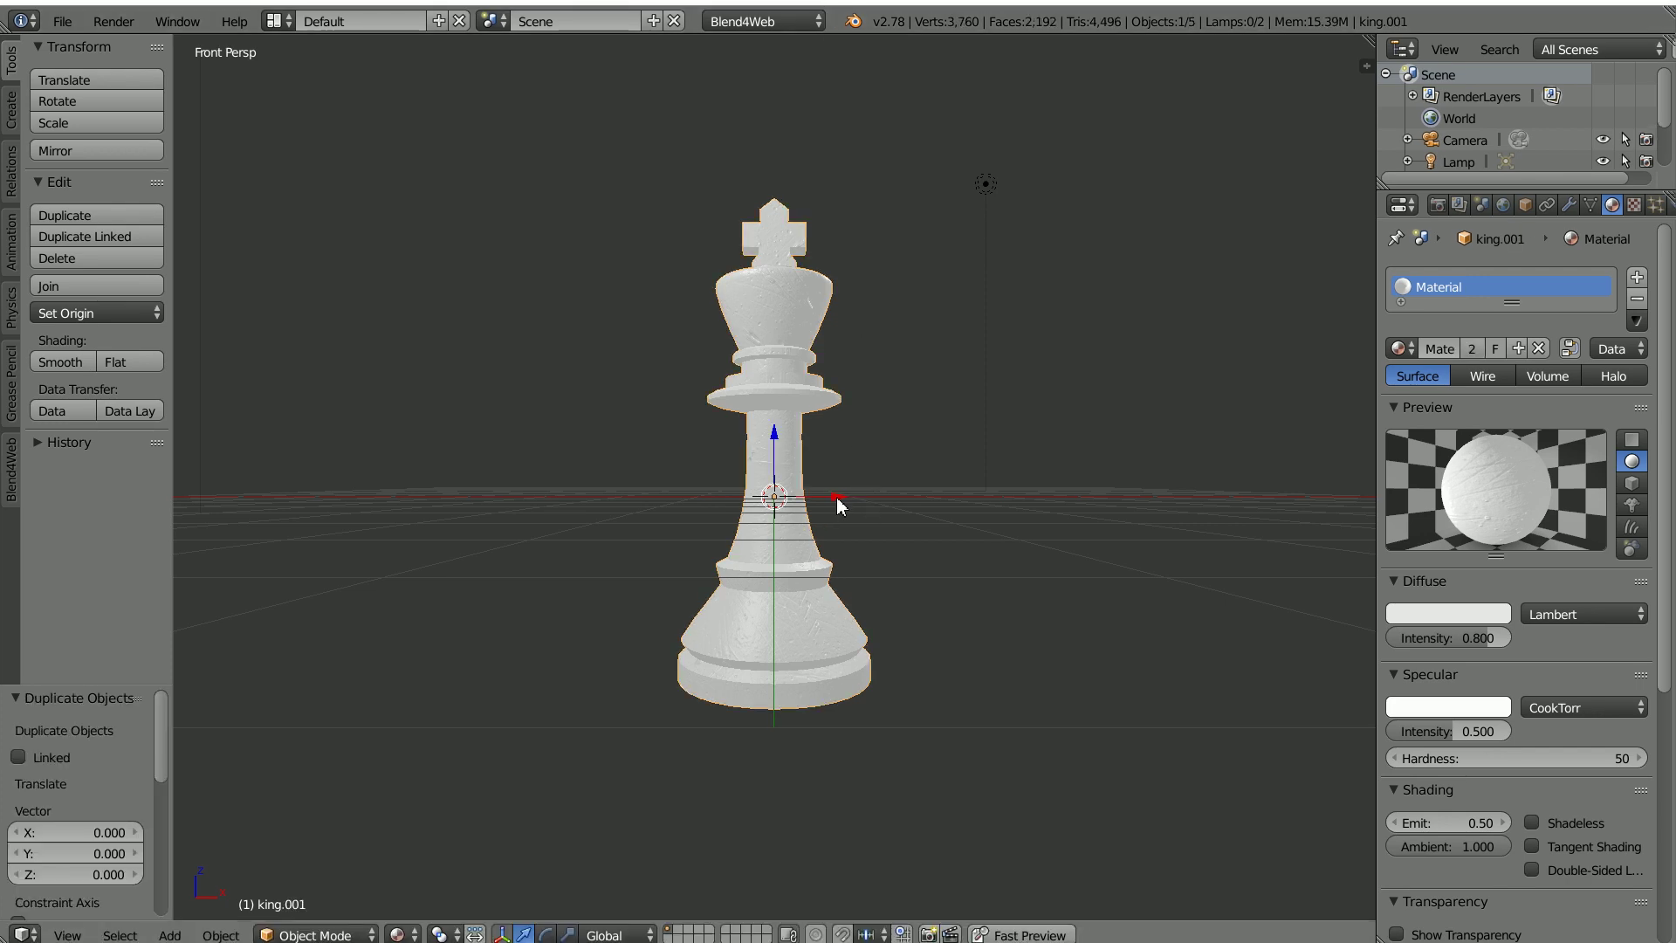
{"action": "key", "text": "x"}
{"action": "left_click", "coordinate": [548, 527]}
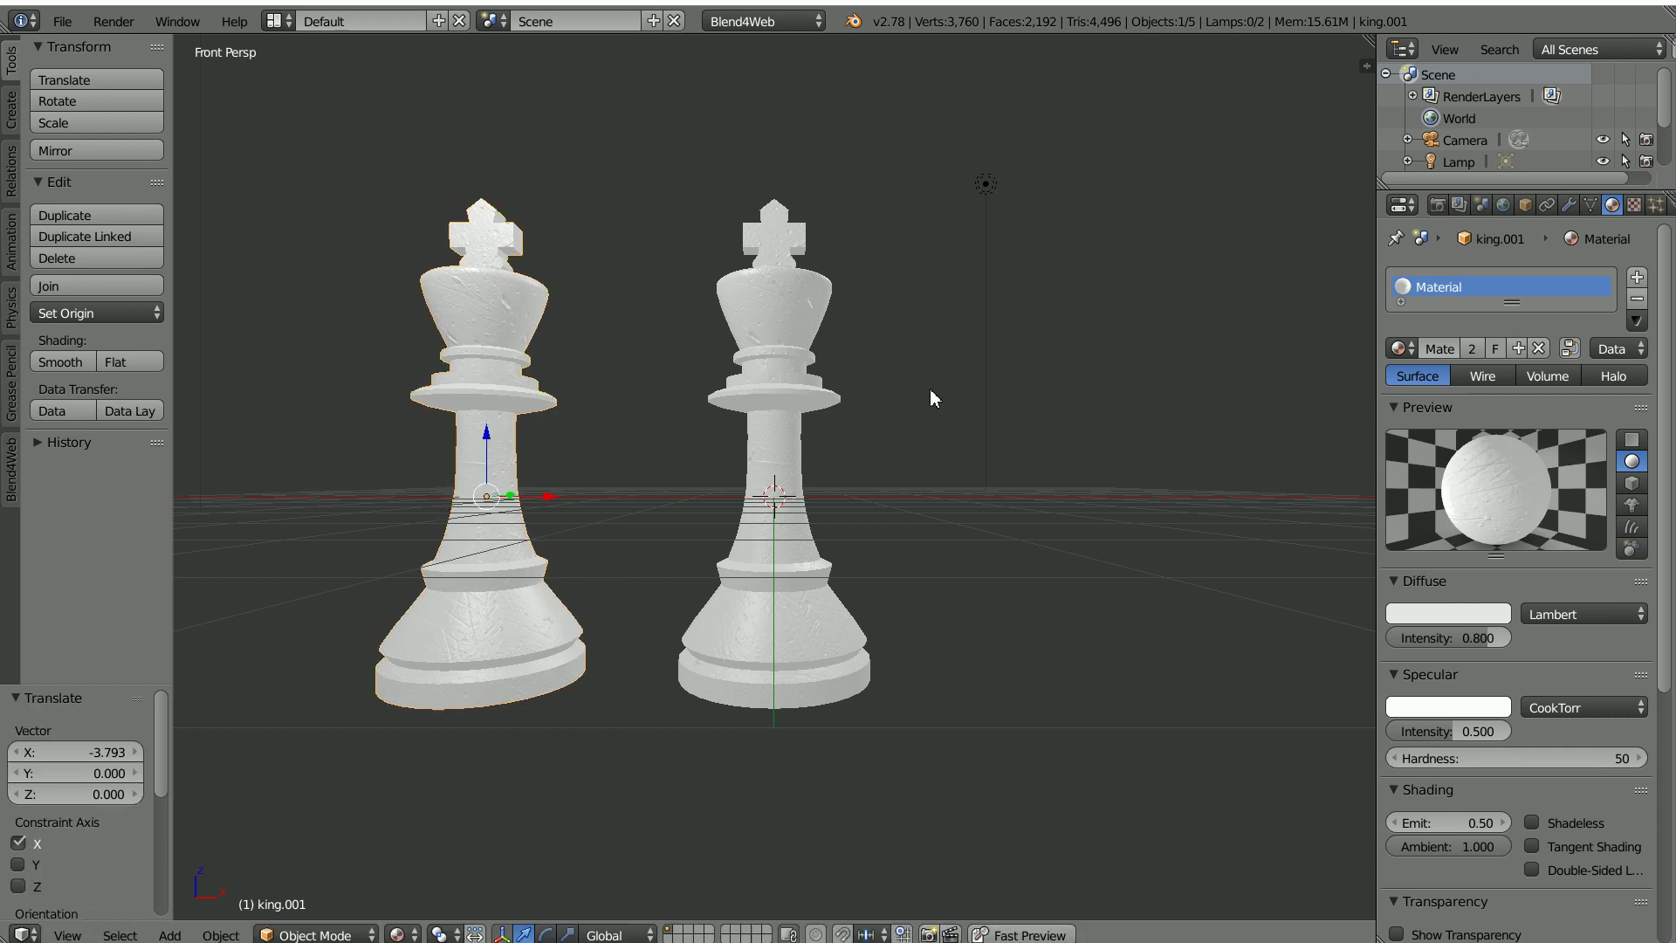
Step: Make the copied king's material a separate copy and name it gloss
{"action": "left_click", "coordinate": [1520, 350]}
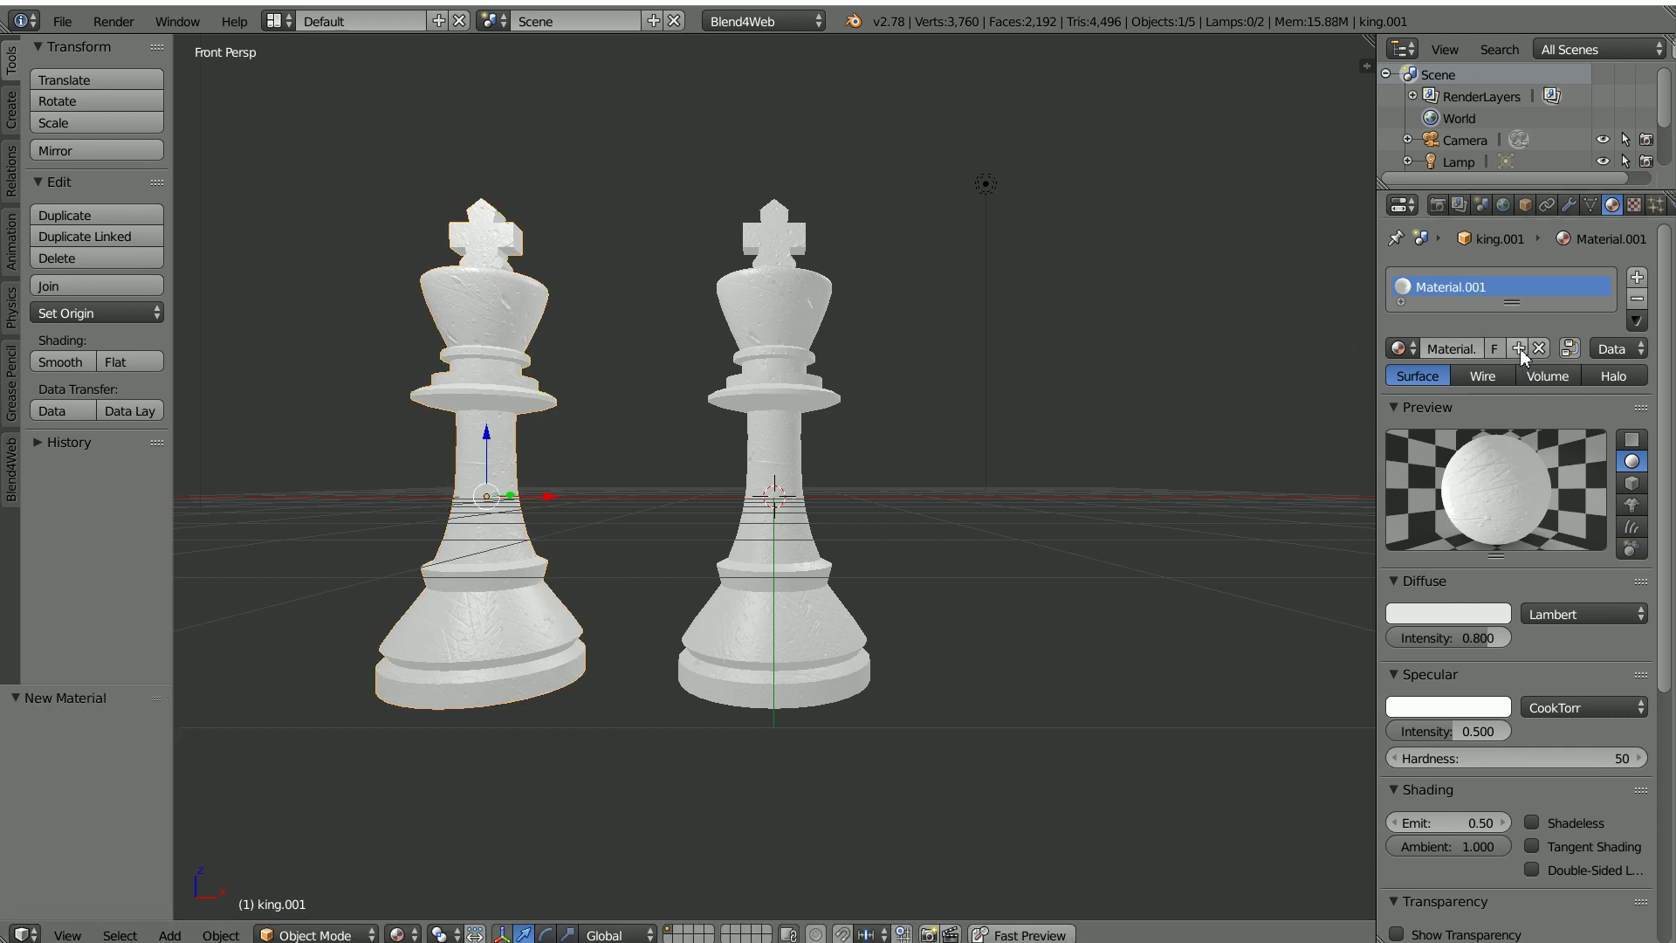
{"action": "type", "text": "gloss"}
{"action": "key", "text": "Return"}
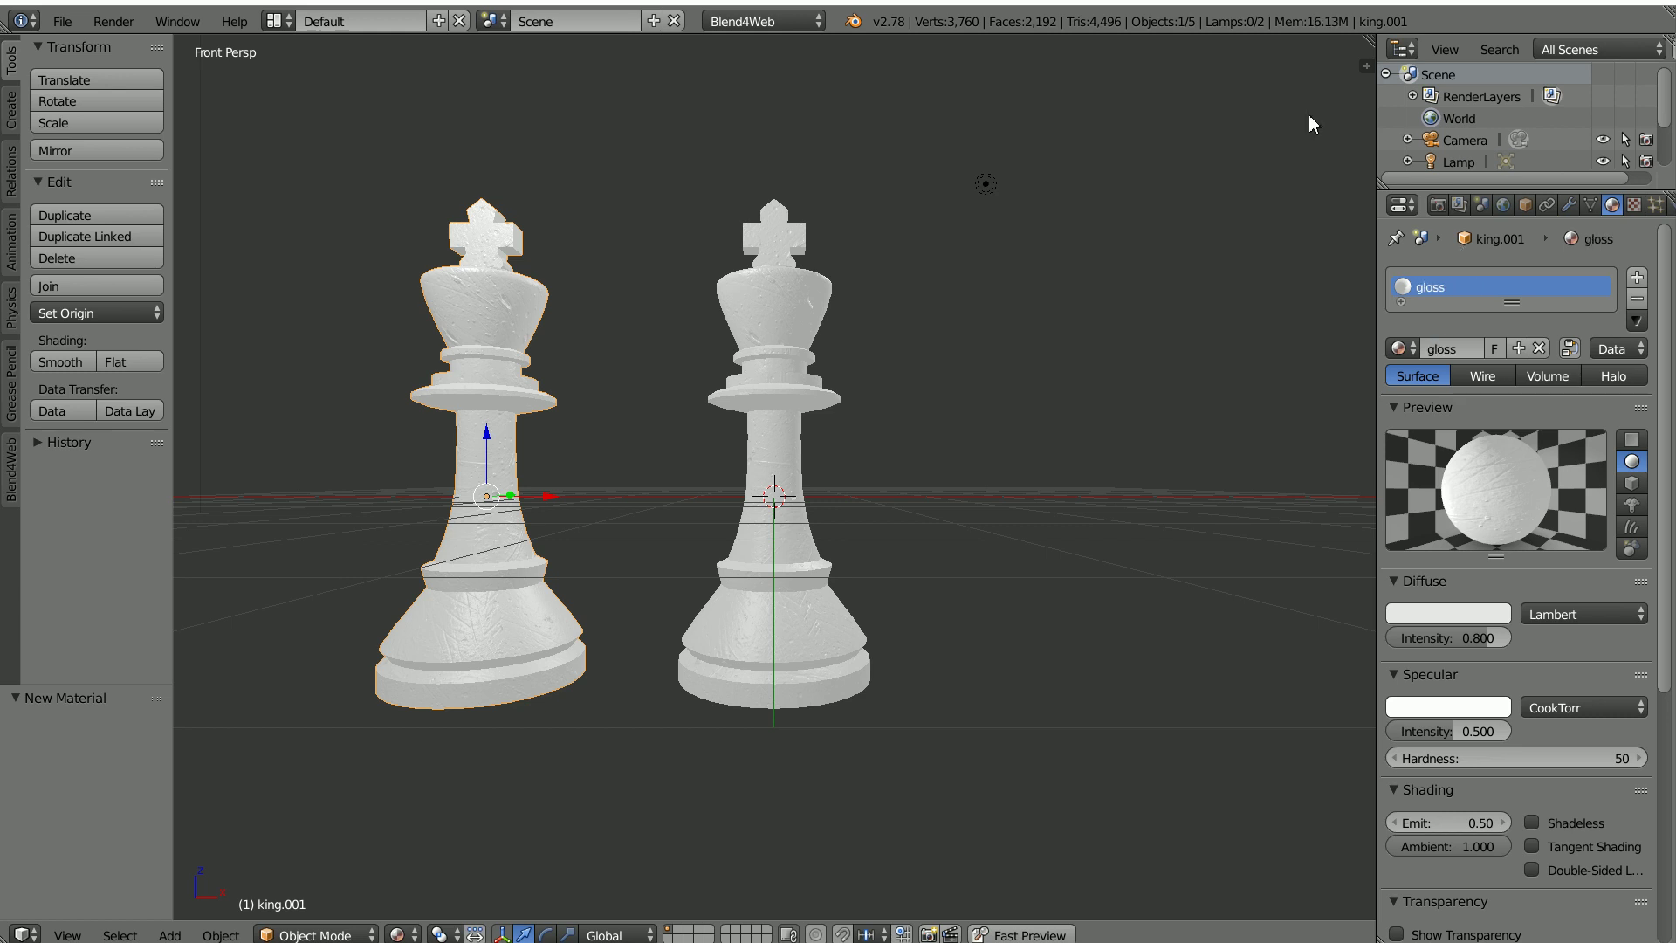
Step: Duplicate the gloss king and move the copy about 7.4 units along the X axis, past the original king
{"action": "key", "text": "shift+d"}
{"action": "right_click", "coordinate": [1002, 231]}
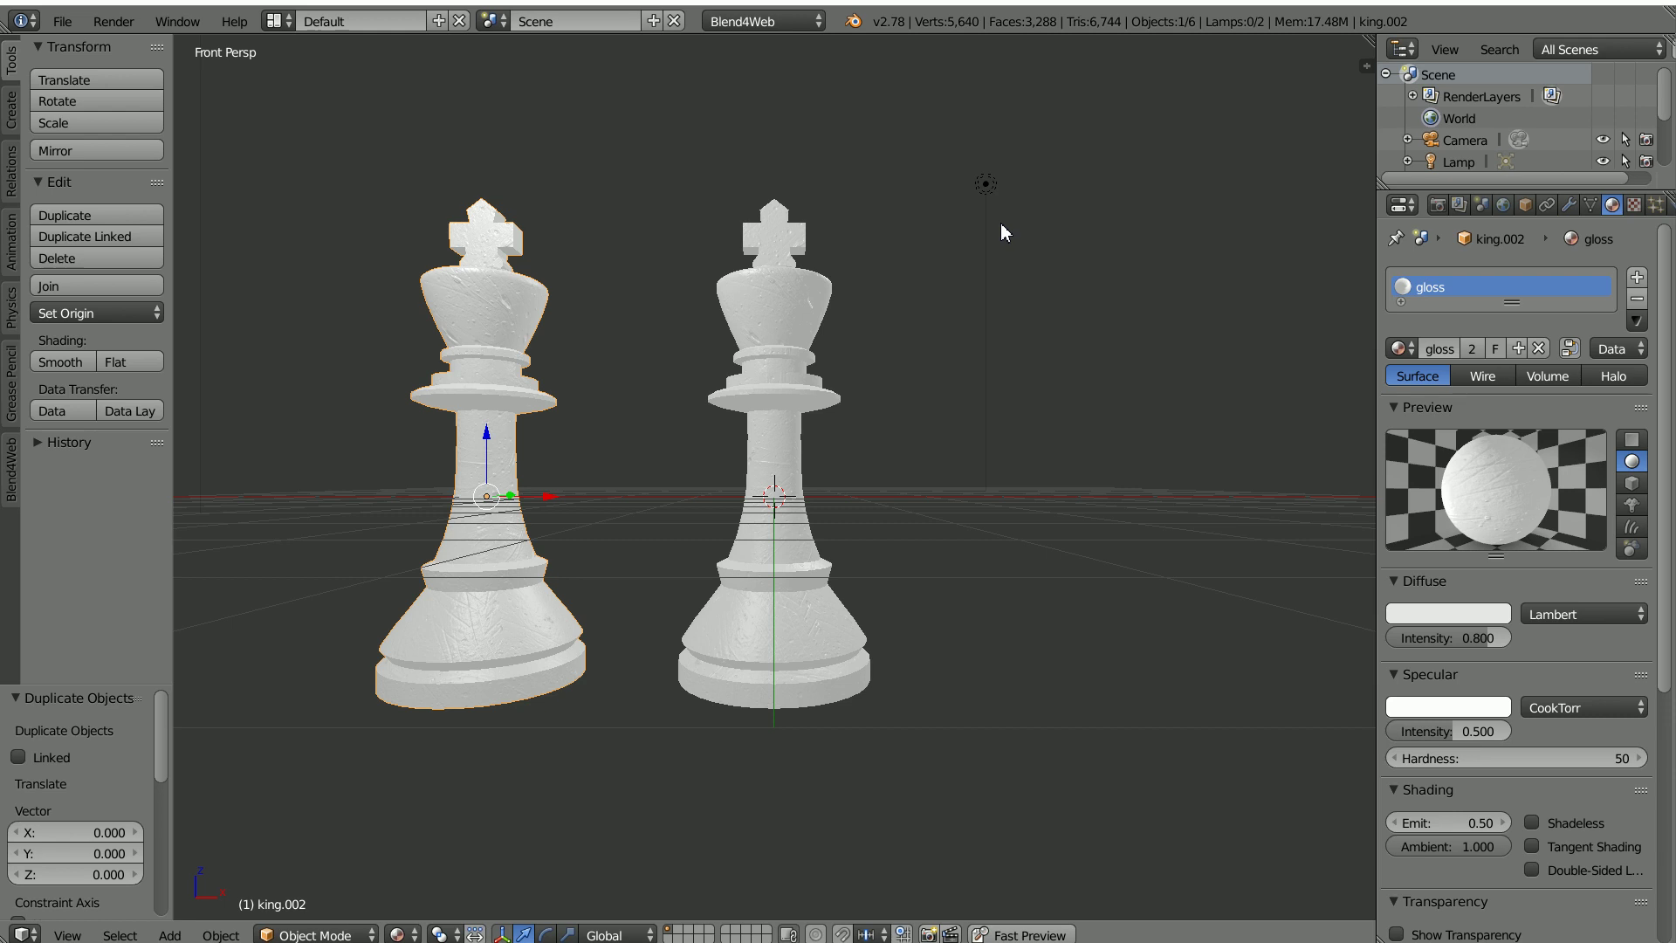
{"action": "left_click_drag", "start_coordinate": [550, 504], "coordinate": [1114, 524]}
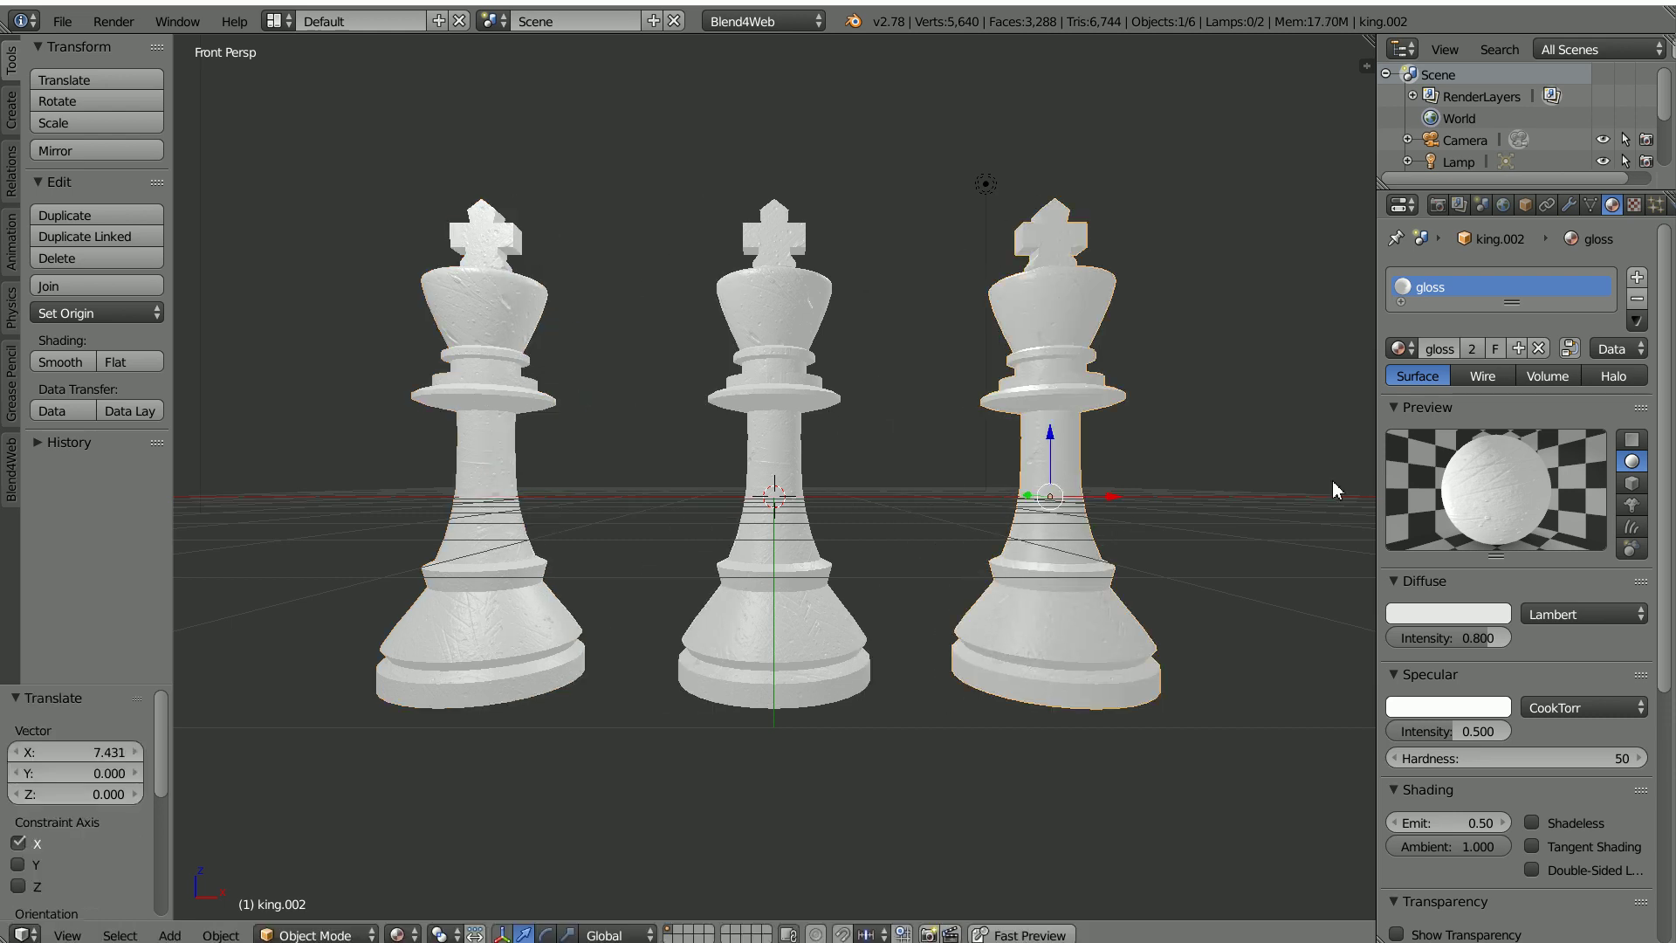
Step: Give the newest king its own material copy named matte and set its specular intensity to 0
{"action": "left_click", "coordinate": [1518, 349]}
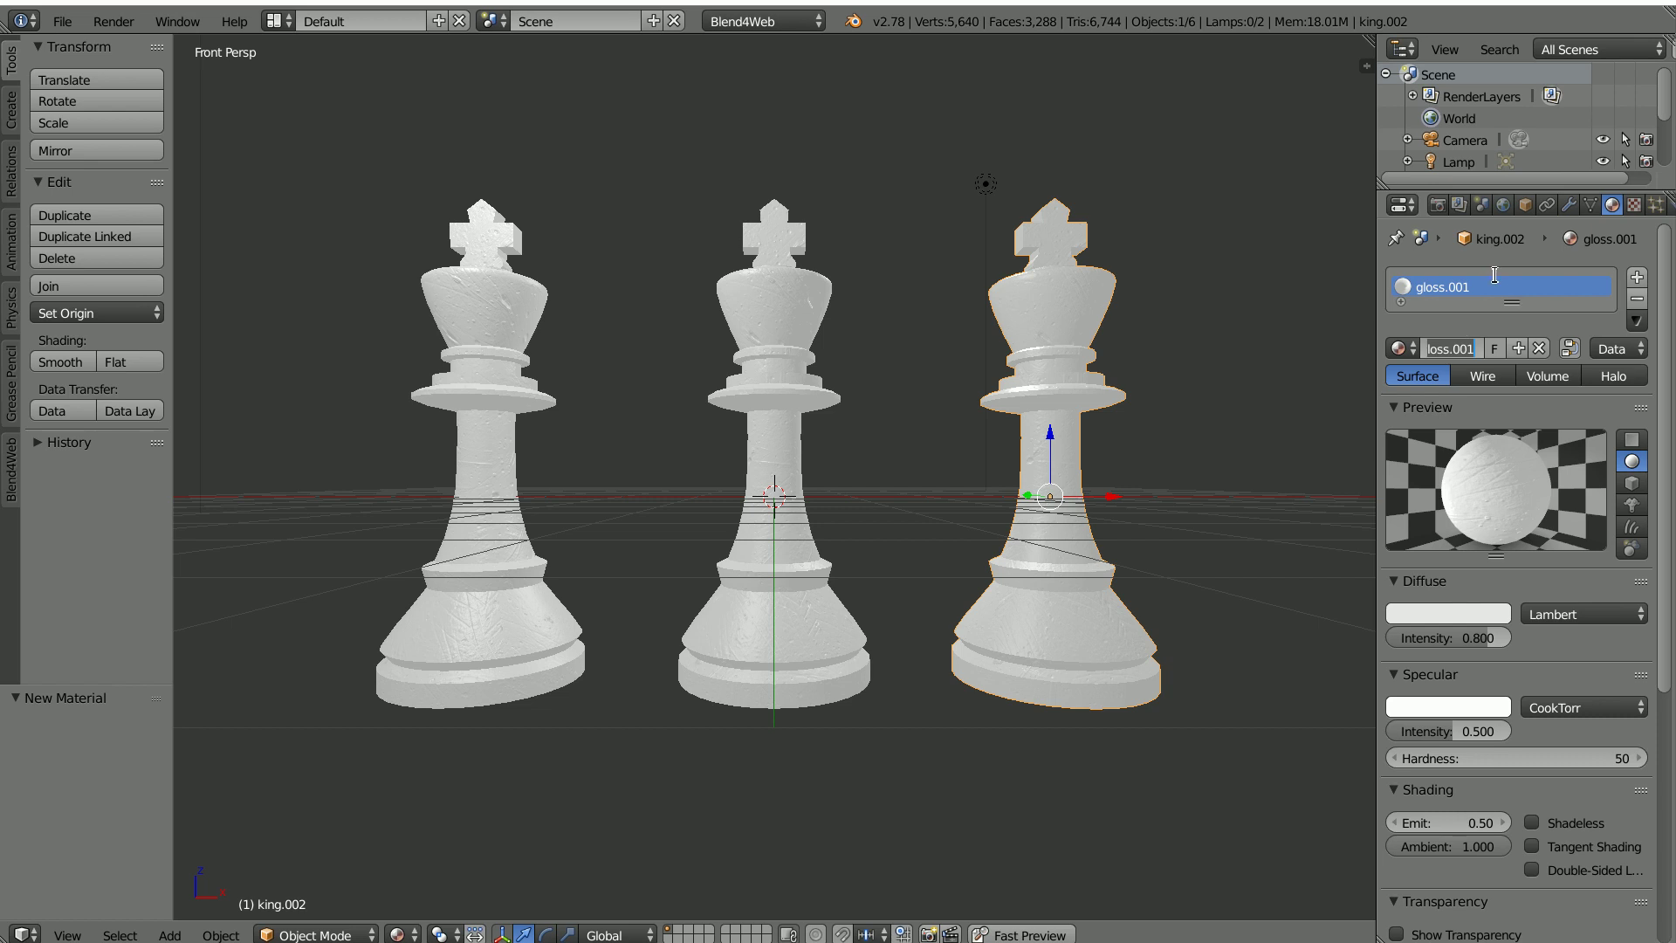
{"action": "type", "text": "matte"}
{"action": "key", "text": "Return"}
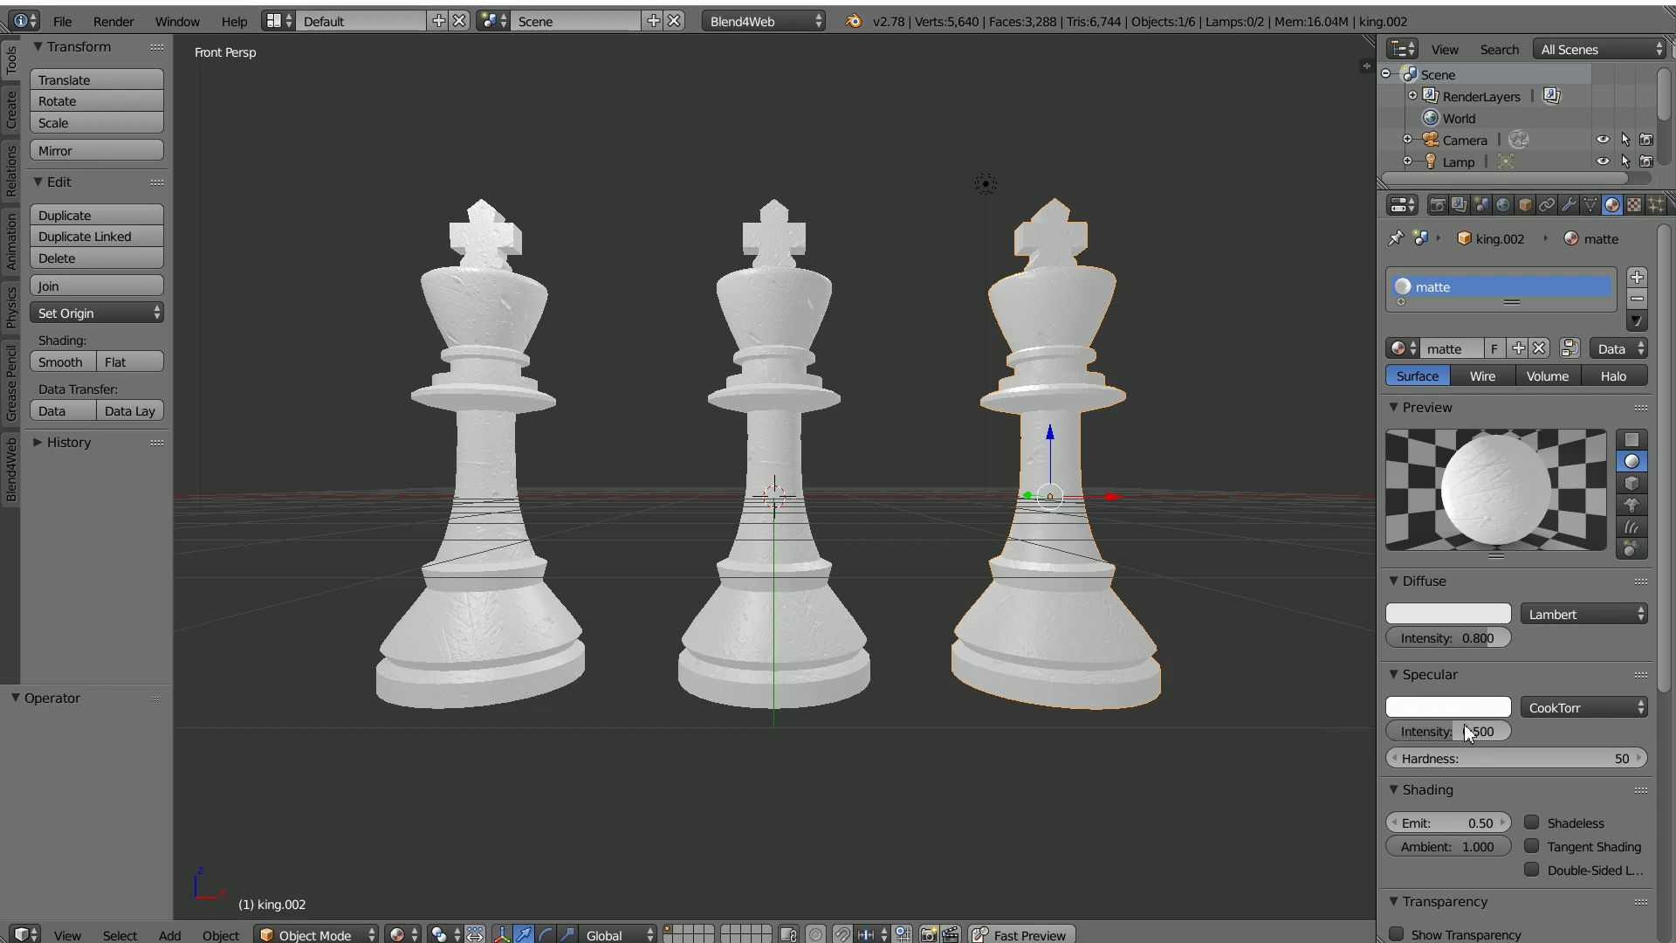
{"action": "left_click_drag", "start_coordinate": [1456, 739], "coordinate": [1386, 750]}
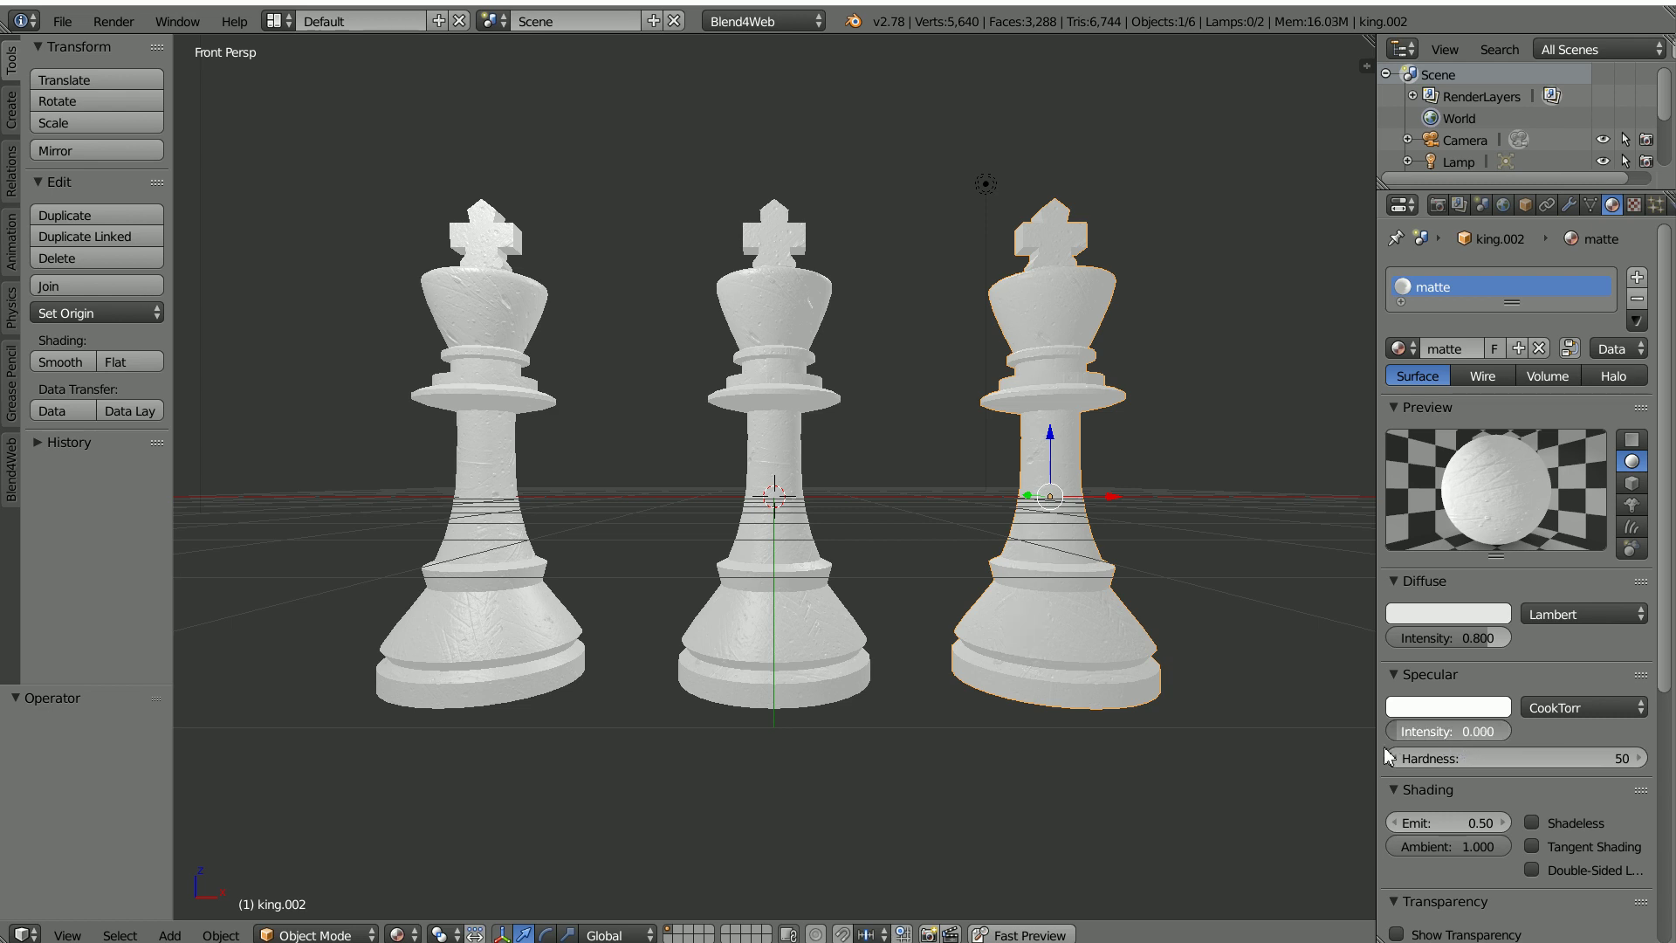
{"action": "mouse_move", "coordinate": [1242, 434]}
{"action": "middle_mouse_down"}
{"action": "mouse_move", "coordinate": [1175, 476]}
{"action": "mouse_move", "coordinate": [1066, 468]}
{"action": "mouse_move", "coordinate": [1072, 447]}
{"action": "mouse_move", "coordinate": [1228, 428]}
{"action": "middle_mouse_up"}
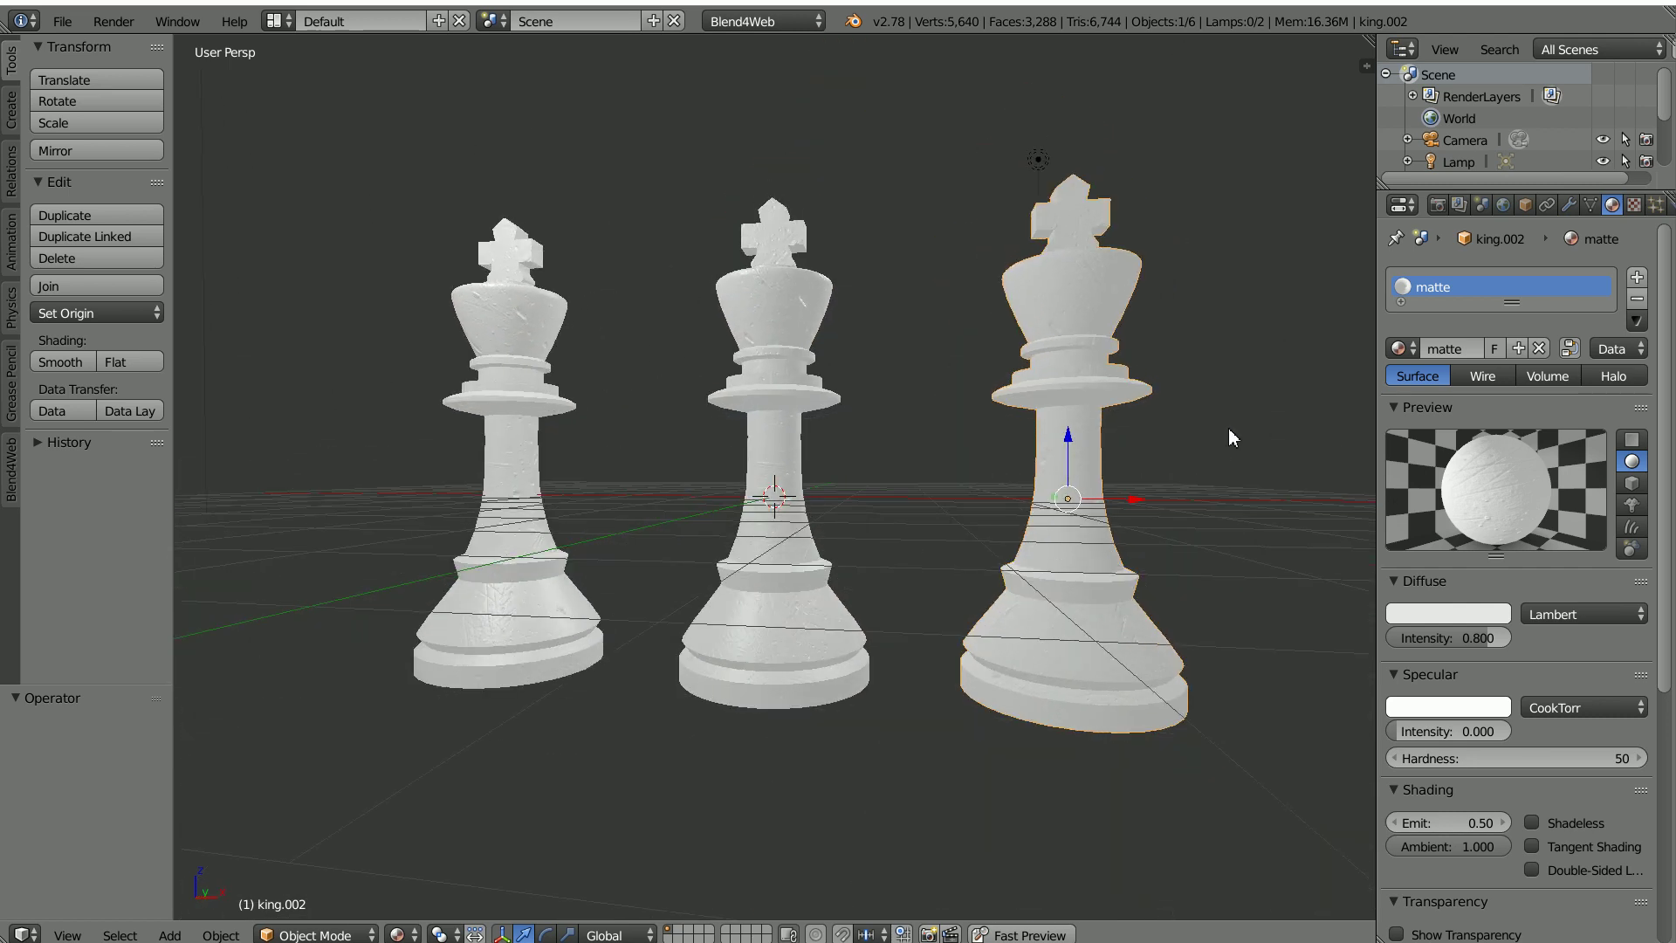
Step: Tint the matte material's diffuse colour pale pink by raising its red value, and set Emit to 0.2
{"action": "left_click", "coordinate": [1444, 617]}
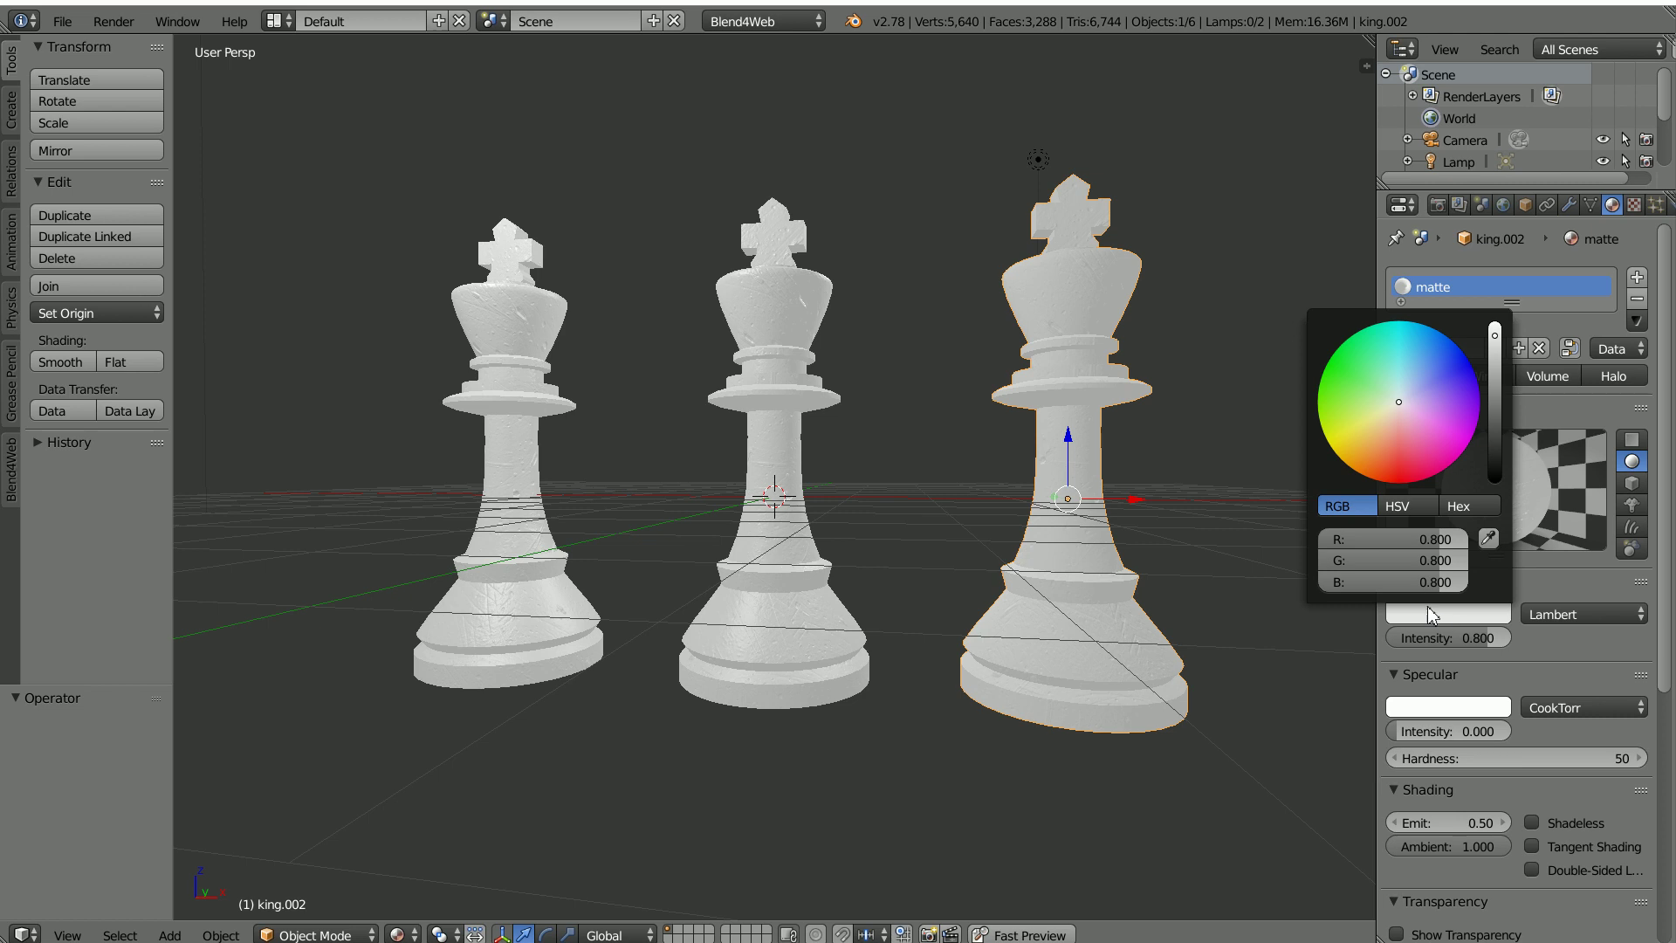
{"action": "left_click_drag", "start_coordinate": [1436, 543], "coordinate": [1489, 555]}
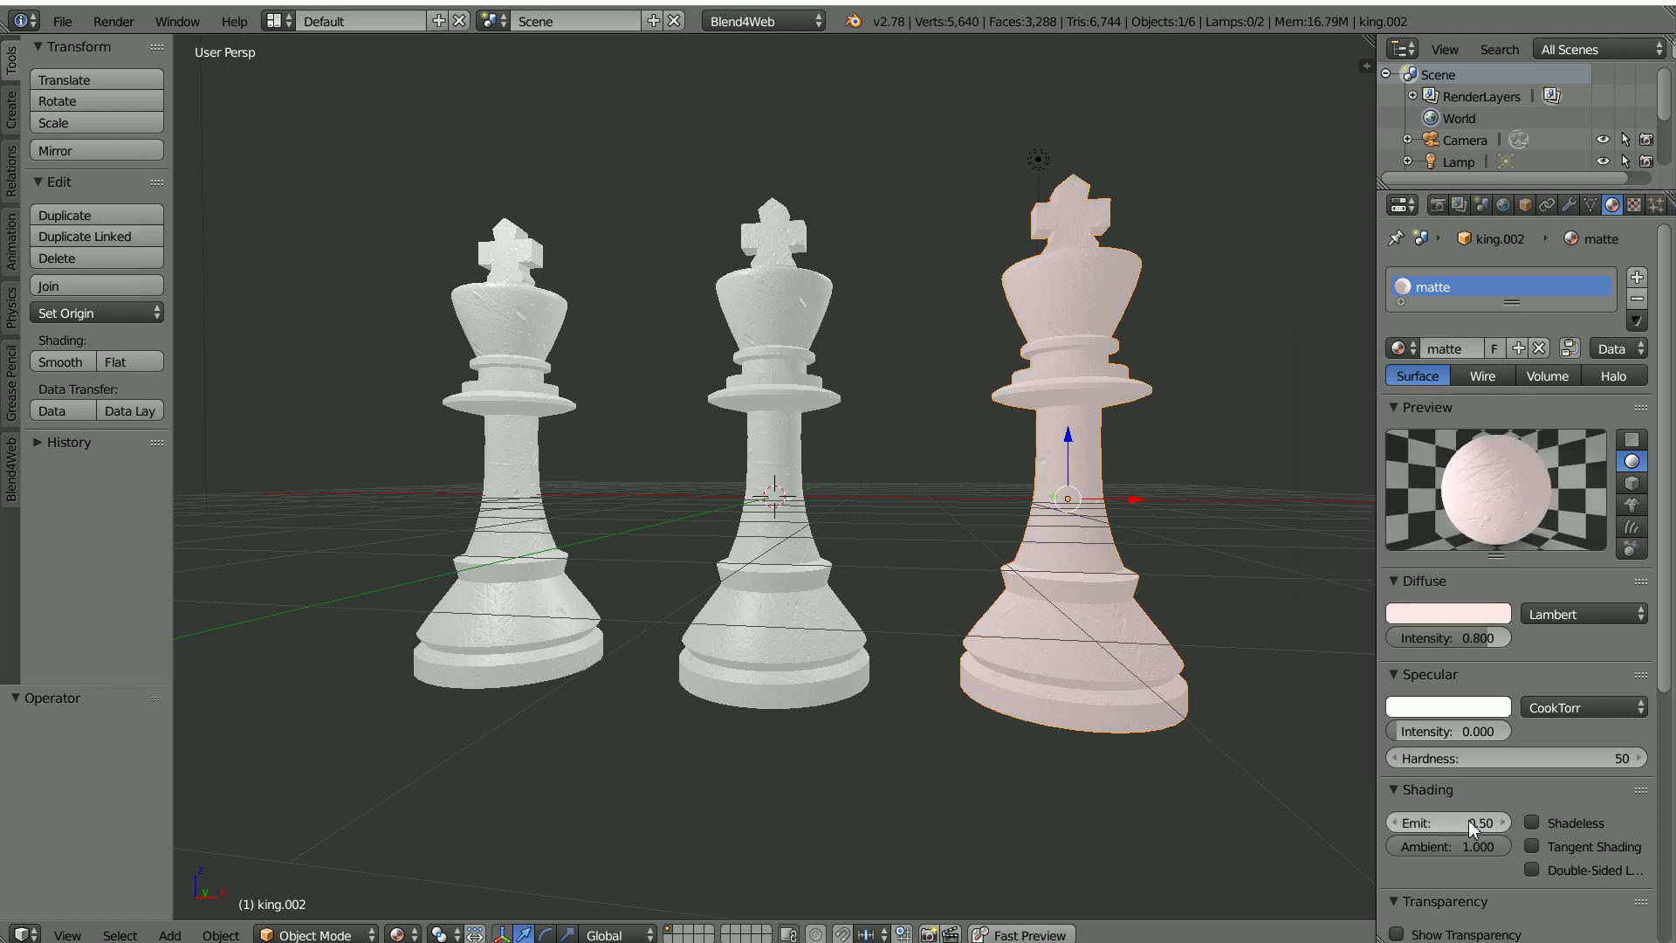
{"action": "left_click", "coordinate": [1476, 823]}
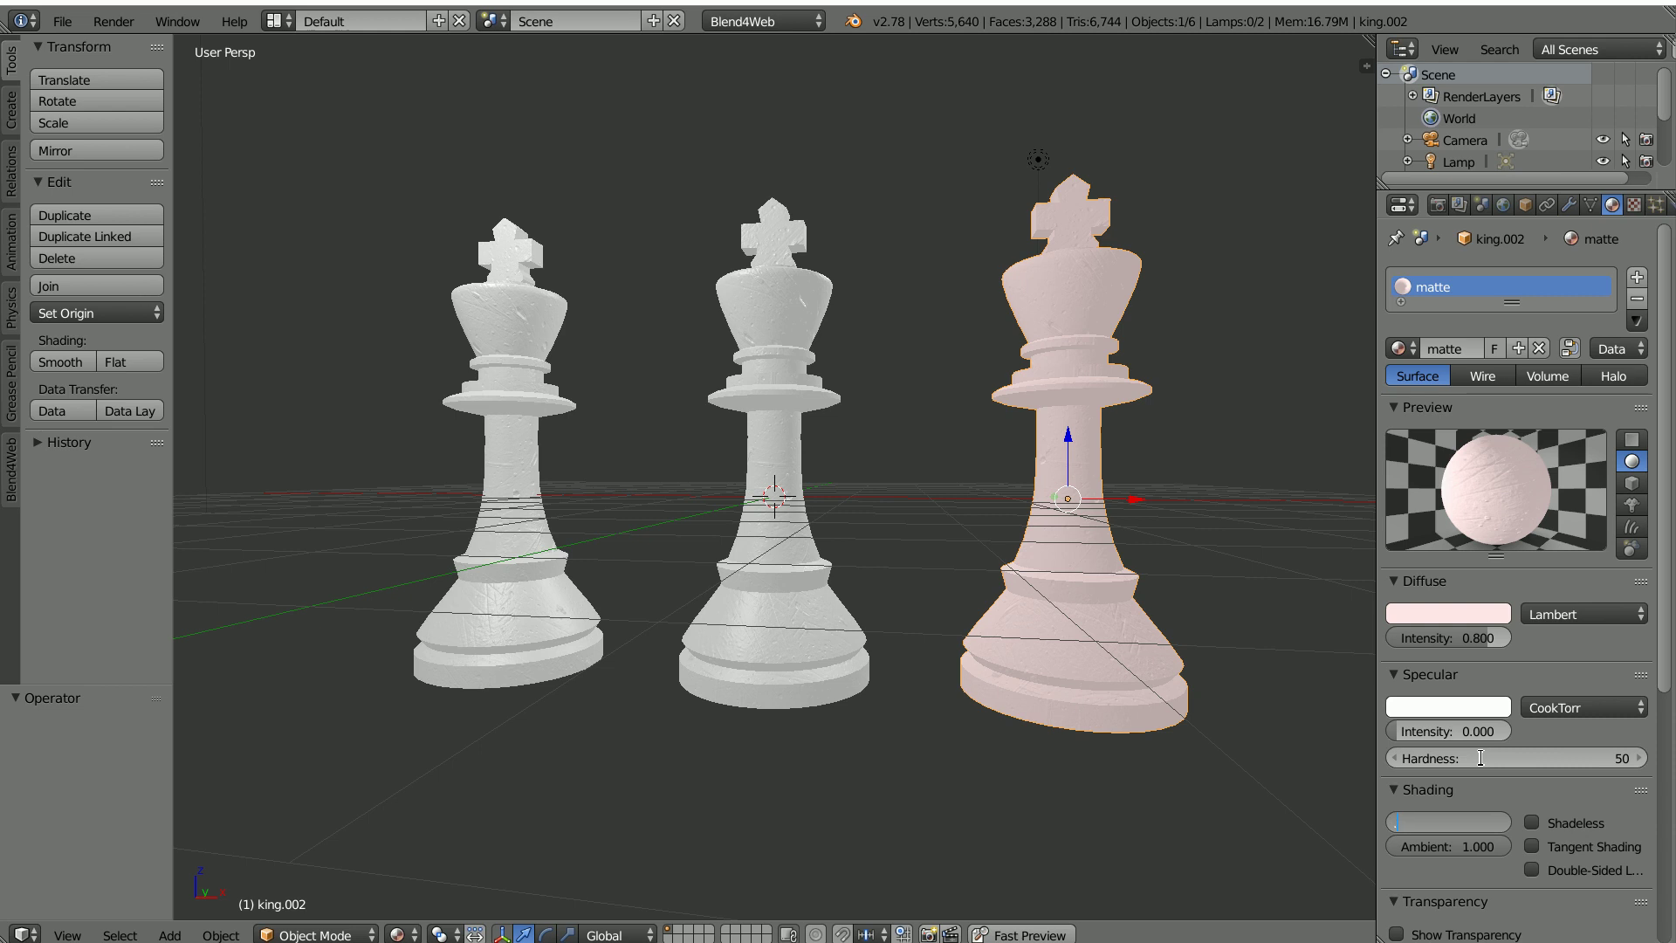
{"action": "type", "text": ".2"}
{"action": "key", "text": "Return"}
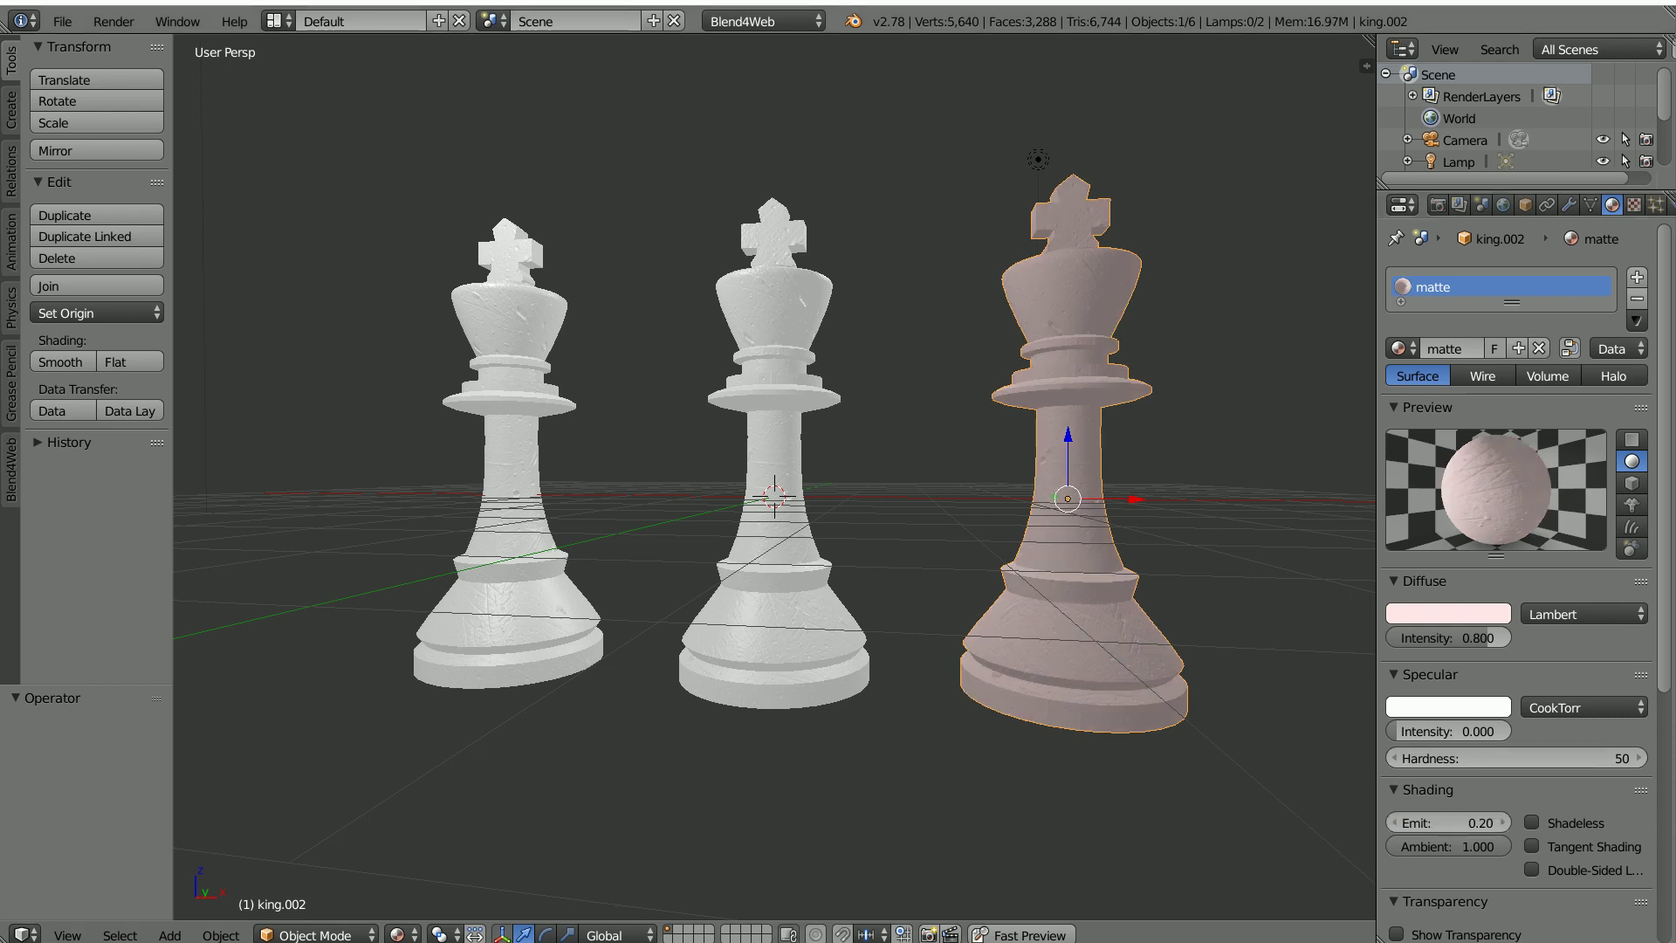
Step: Select the gloss king and set its material's specular shader to WardIso with intensity 1.0
{"action": "right_click", "coordinate": [495, 491]}
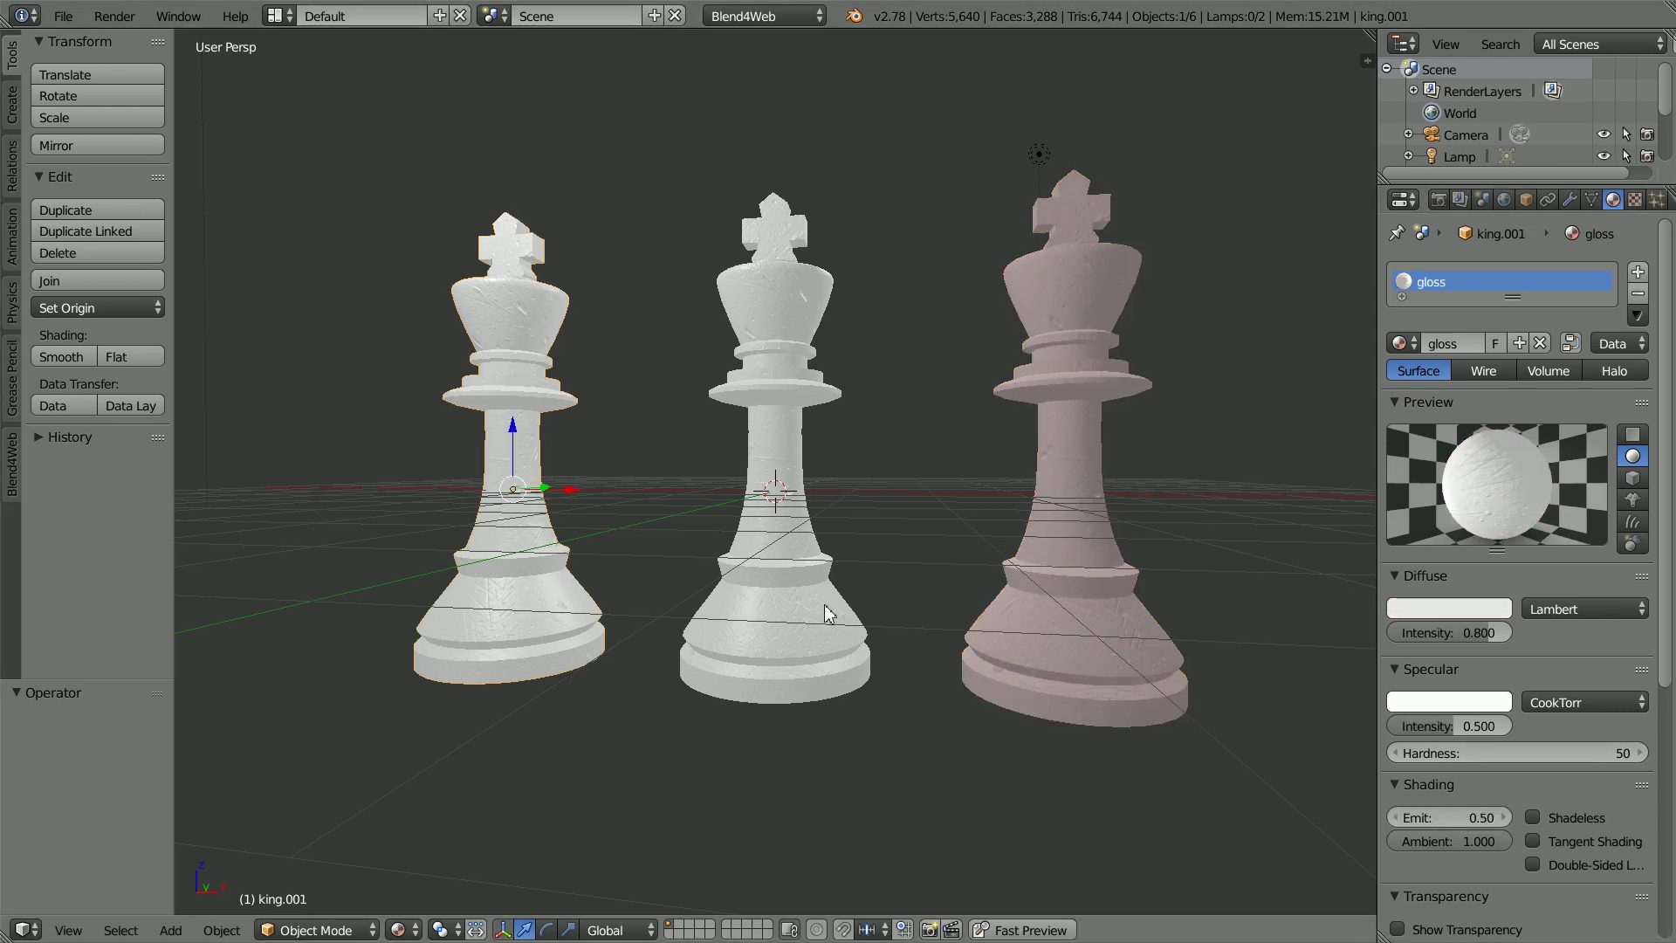
{"action": "left_click", "coordinate": [1555, 709]}
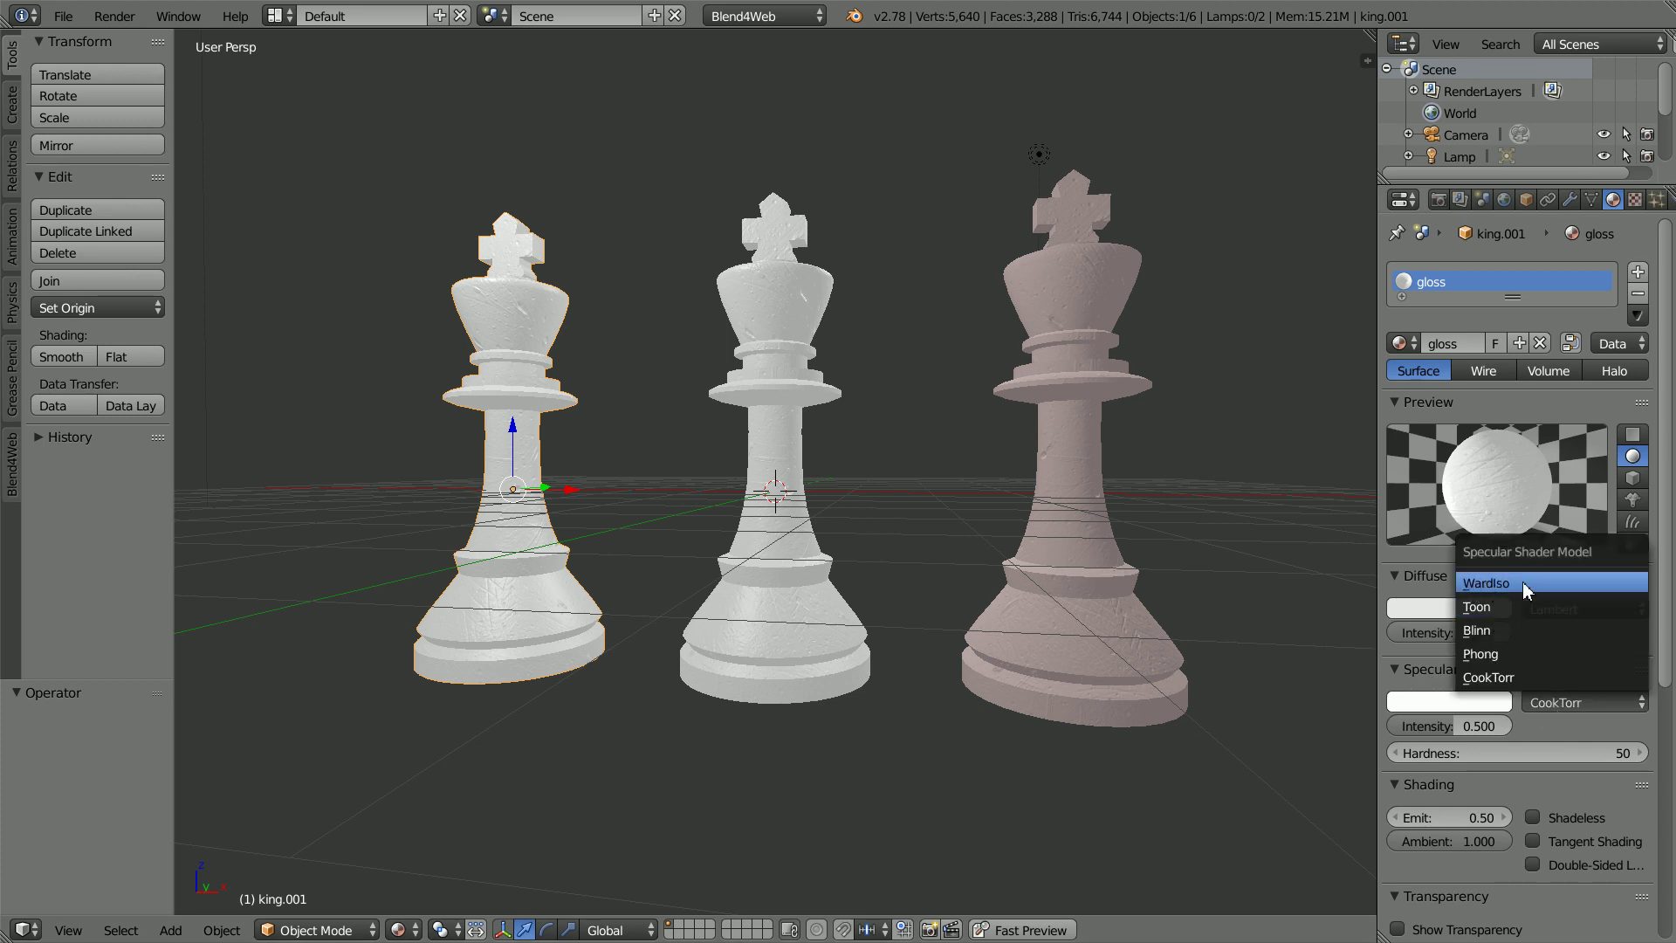
{"action": "left_click", "coordinate": [1530, 585]}
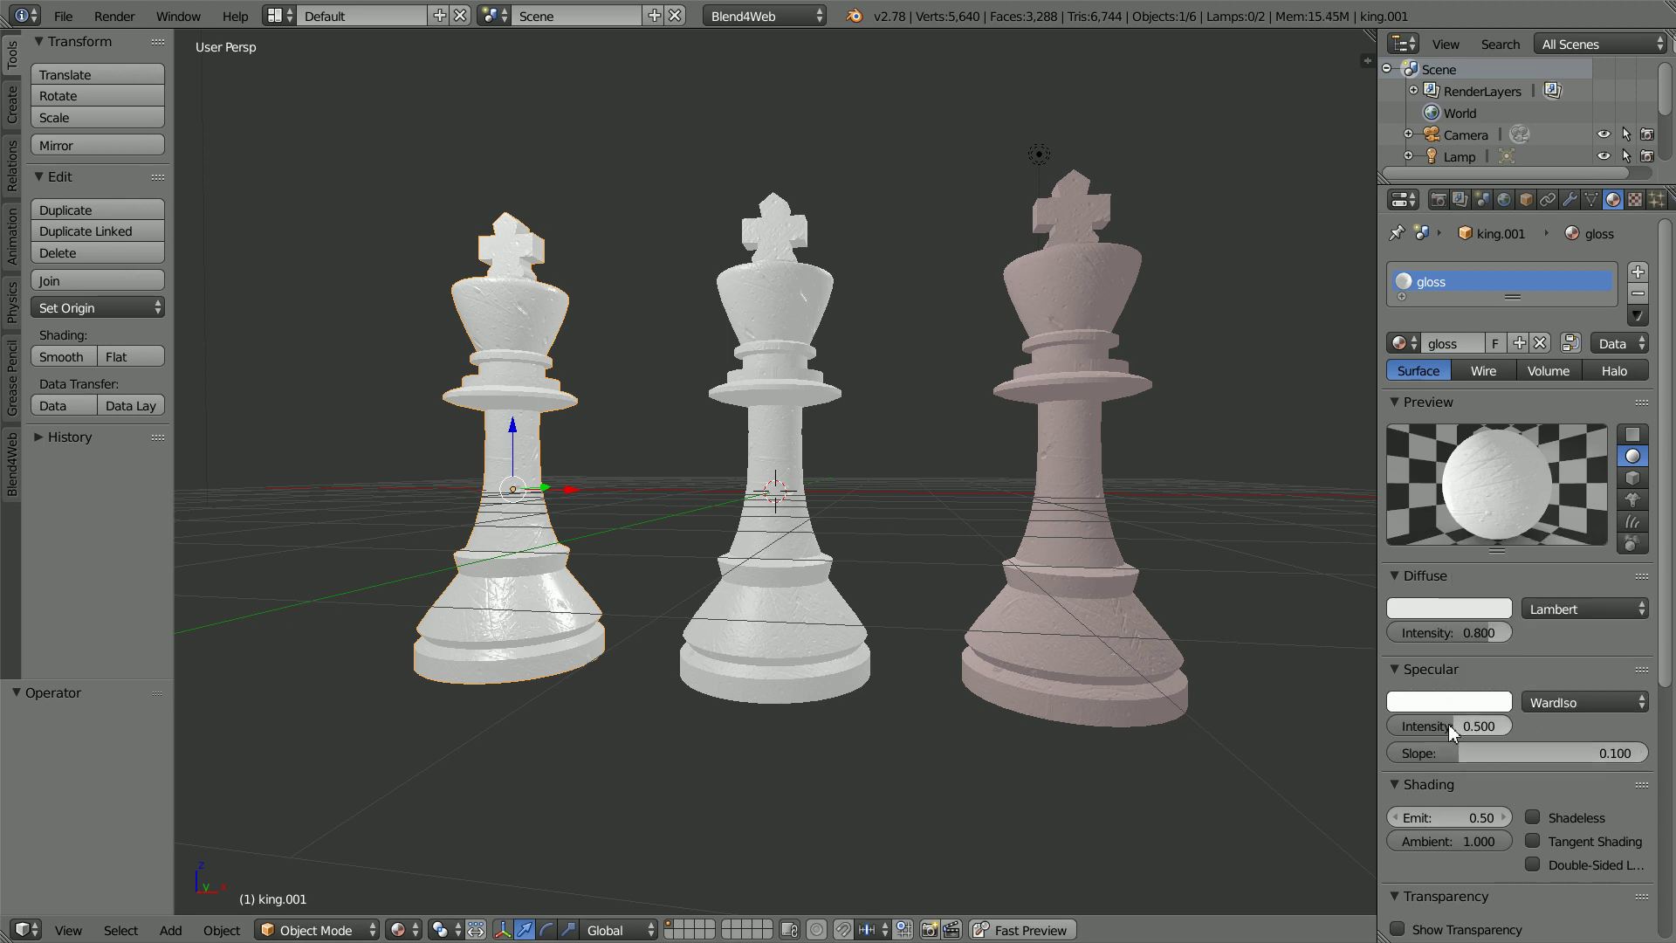
{"action": "left_click_drag", "start_coordinate": [1463, 727], "coordinate": [1627, 735]}
{"action": "middle_click_drag", "start_coordinate": [369, 463], "coordinate": [446, 439]}
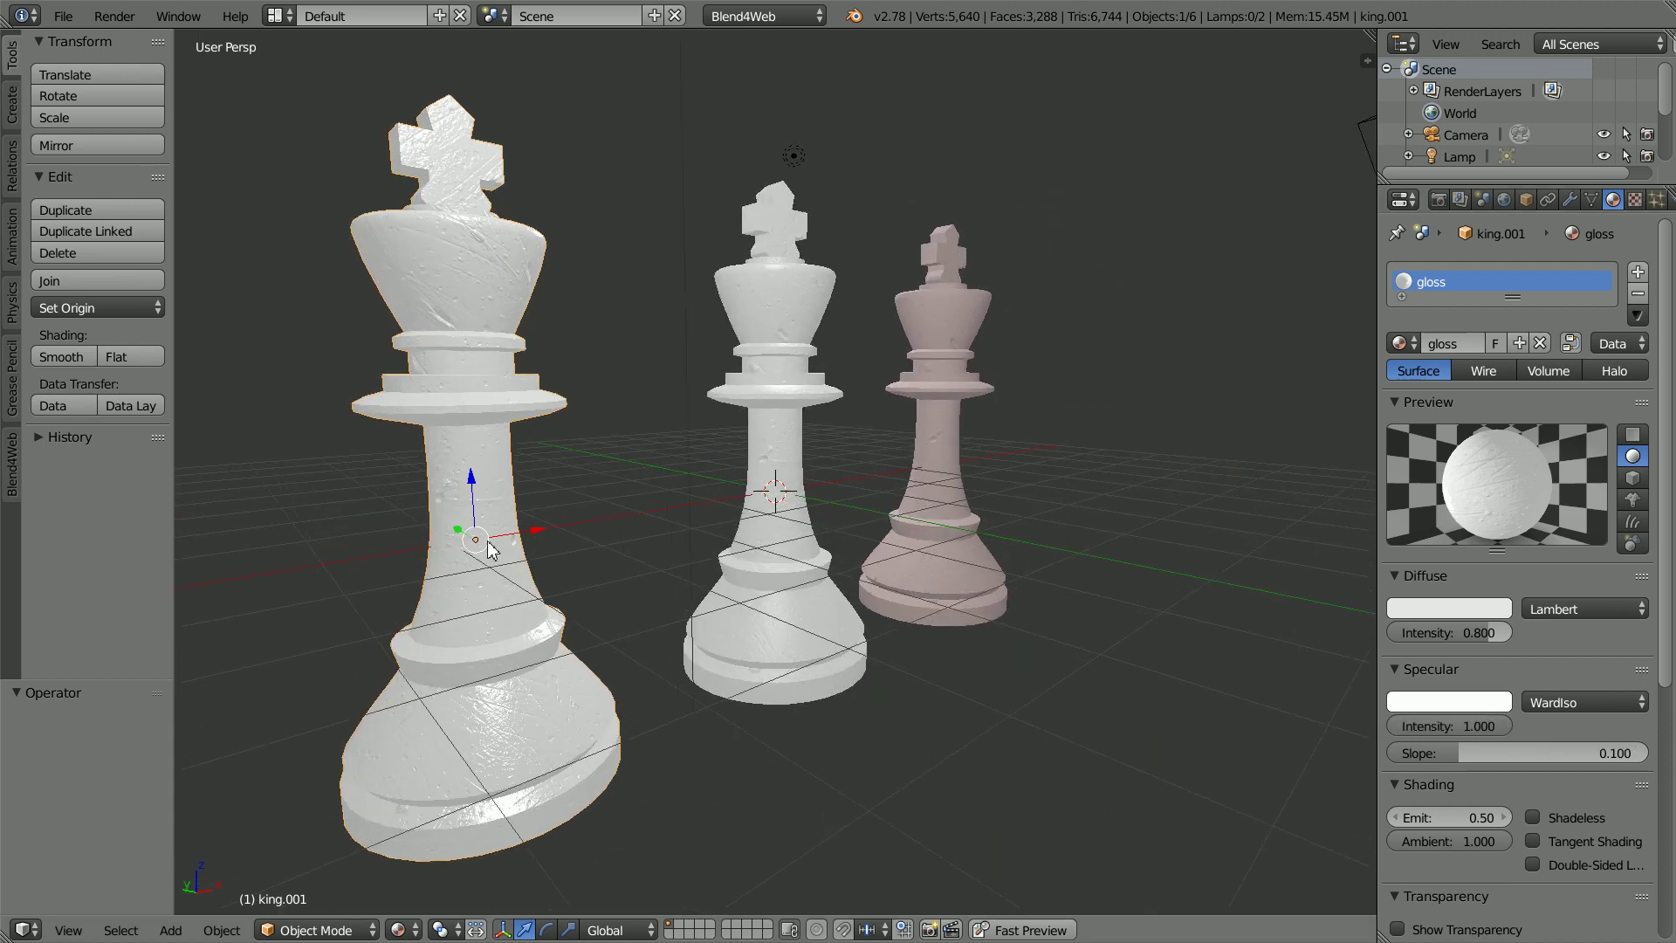
Step: Set the red and green values of the gloss material's diffuse colour to 0.9
{"action": "left_click", "coordinate": [1436, 610]}
{"action": "left_click", "coordinate": [1436, 536]}
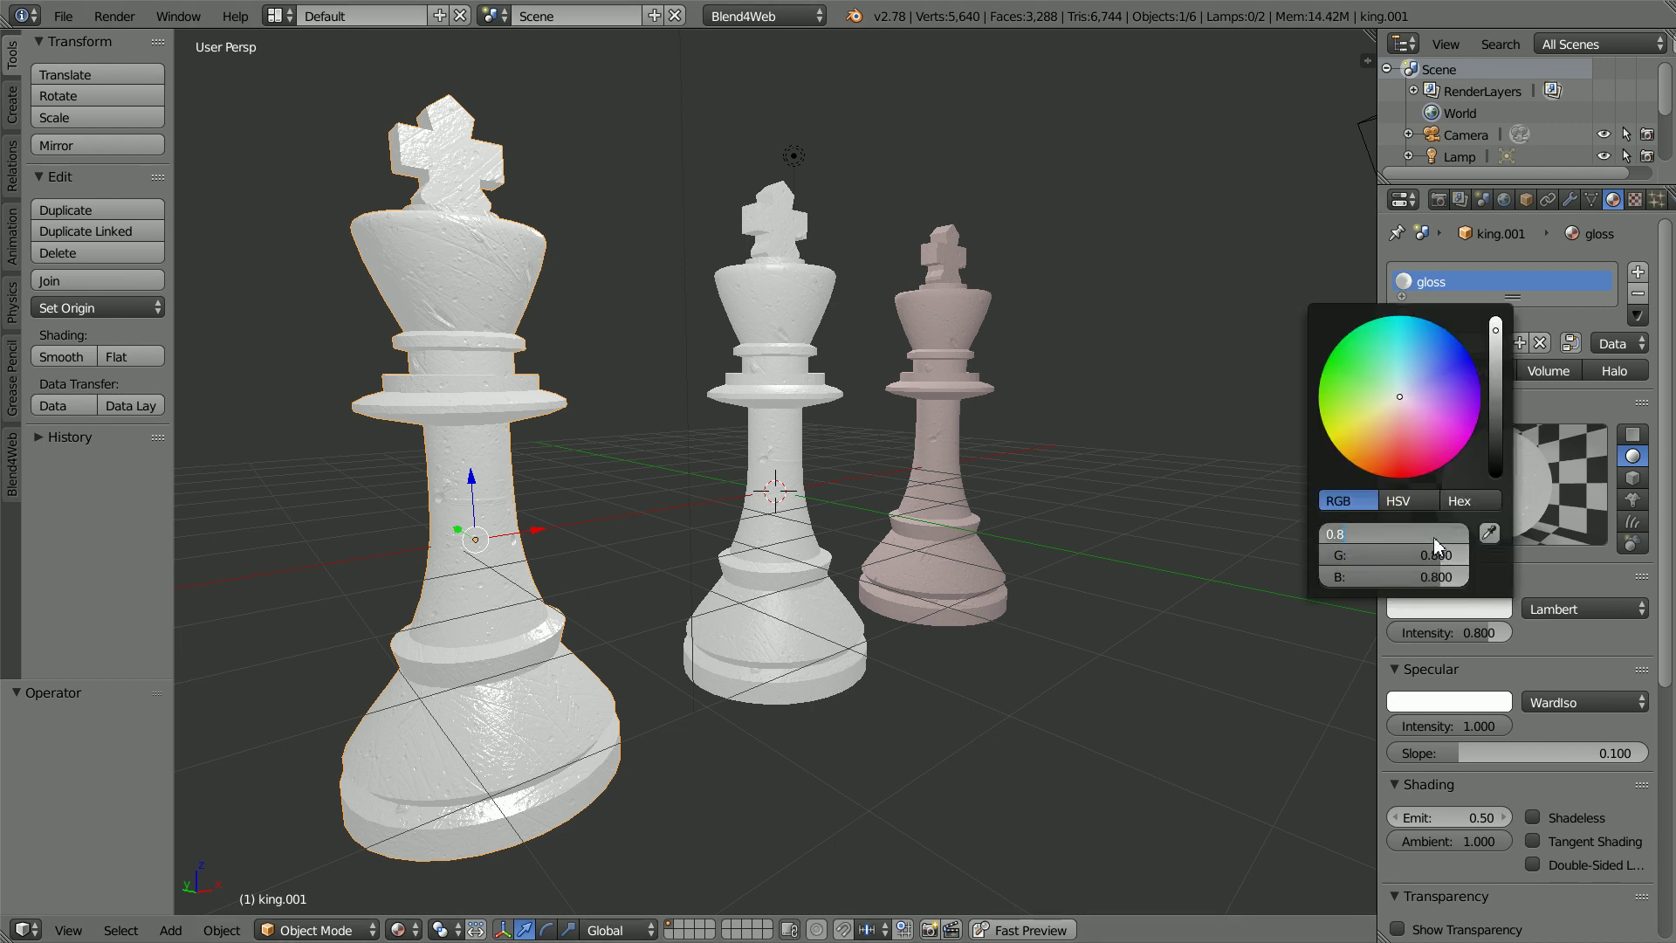
{"action": "left_click", "coordinate": [1428, 555]}
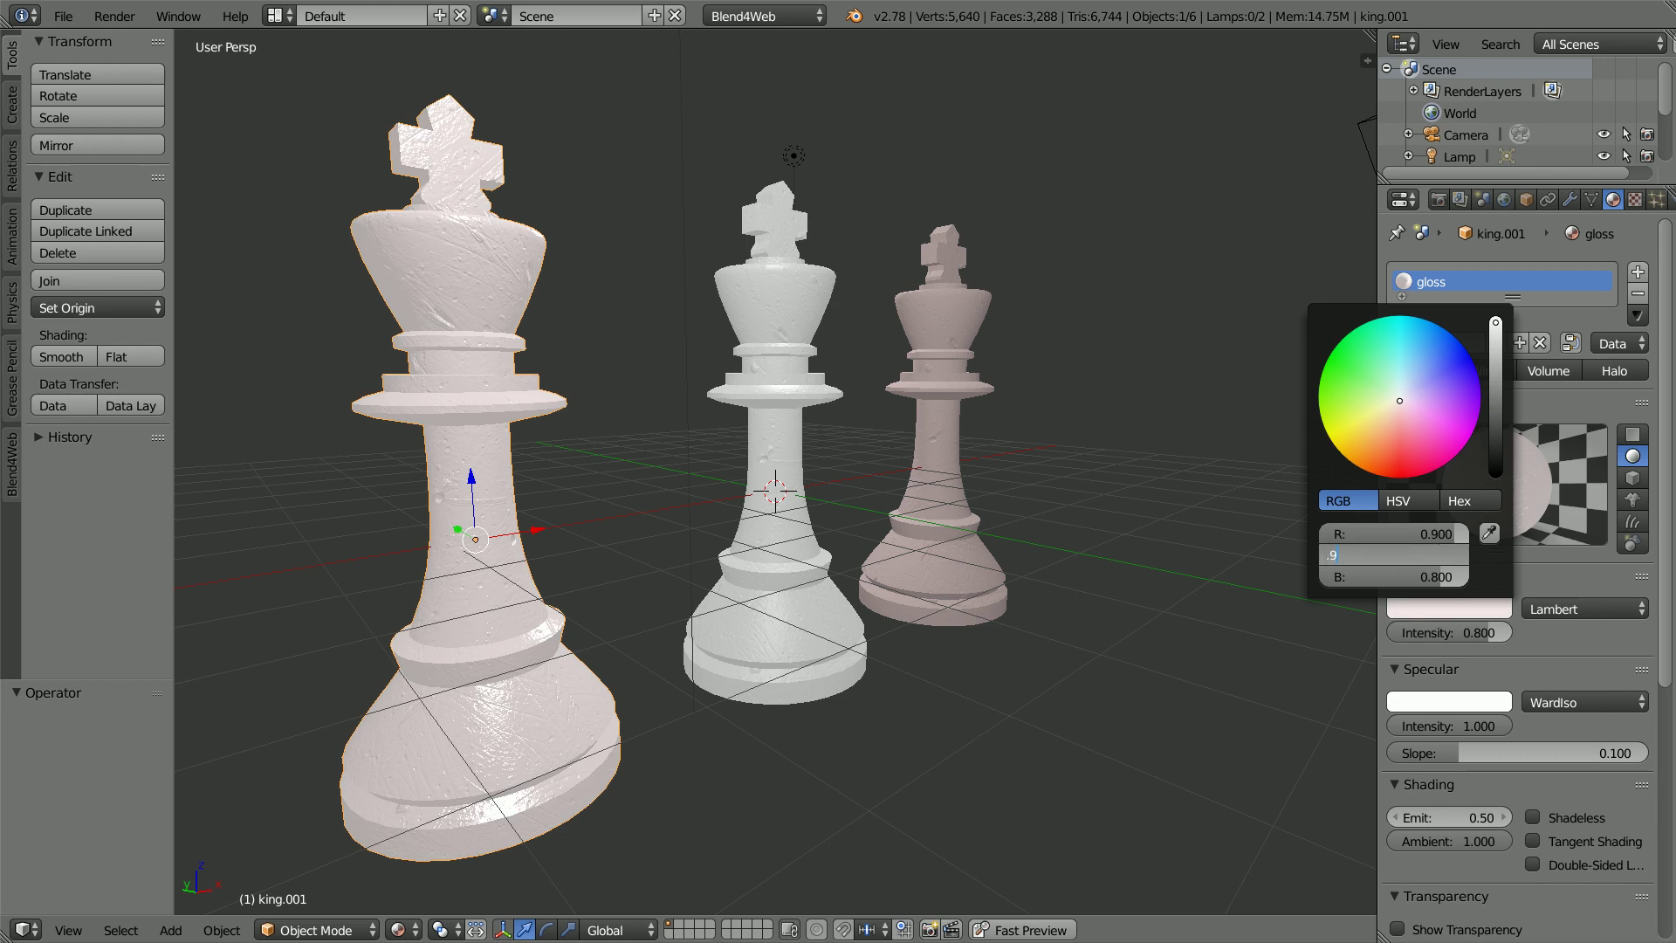
{"action": "type", "text": ".9"}
{"action": "key", "text": "Return"}
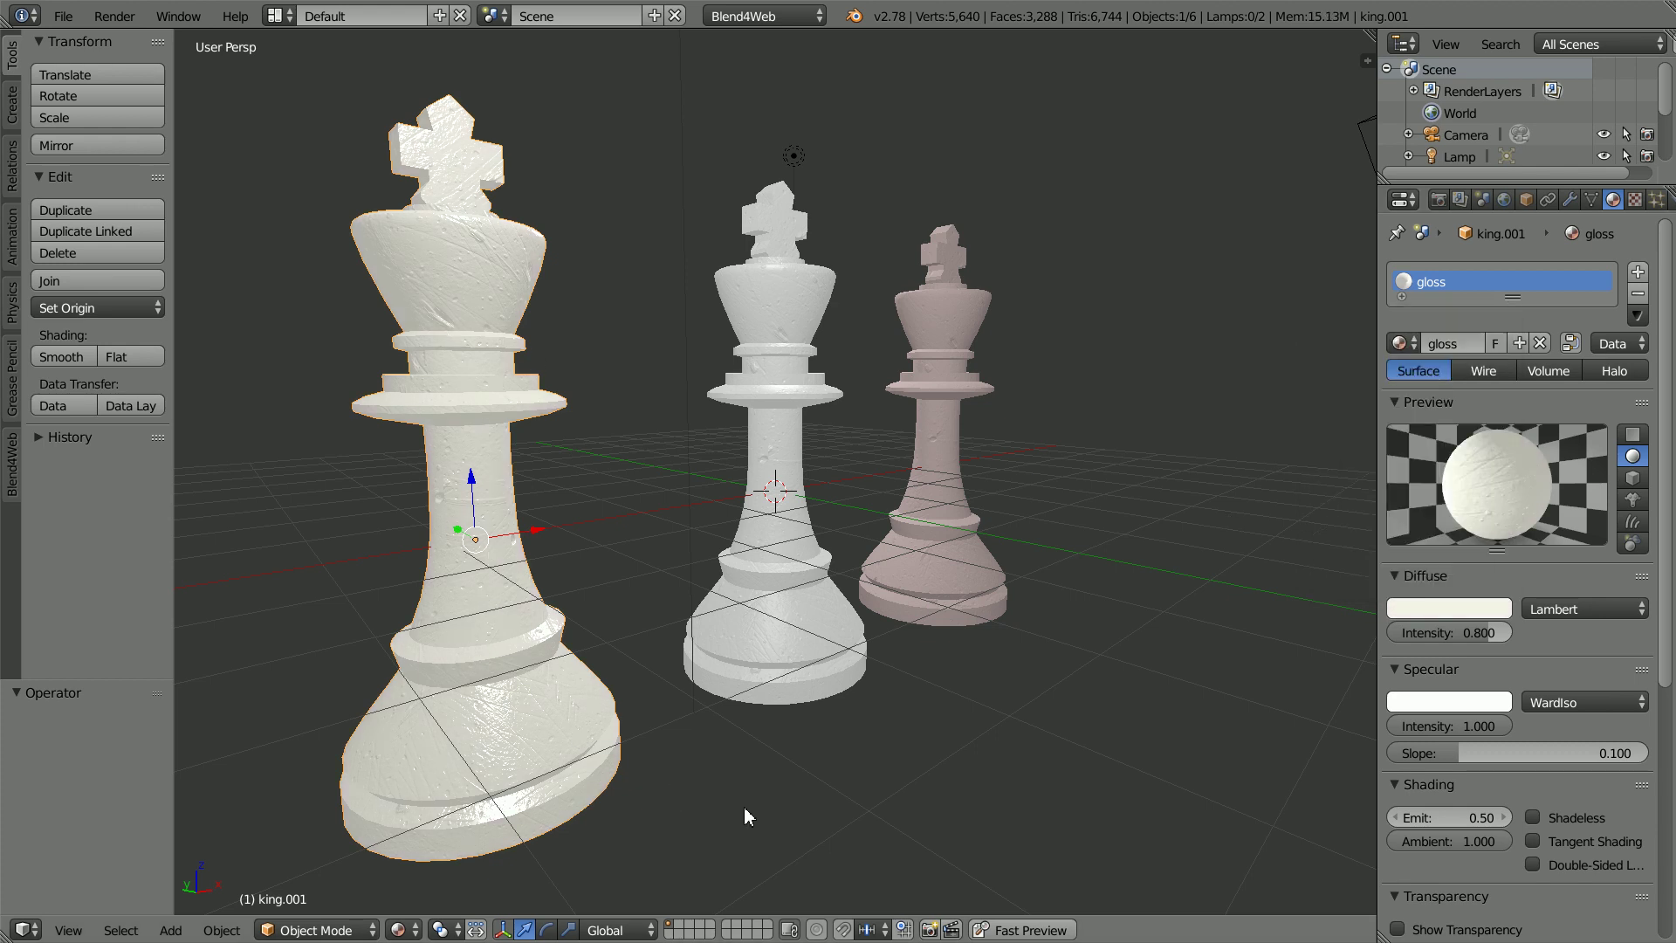
Step: Run a Fast Preview of the scene in the Blend4Web viewer and examine the three kings' surfaces from different sides
{"action": "left_click", "coordinate": [1021, 929]}
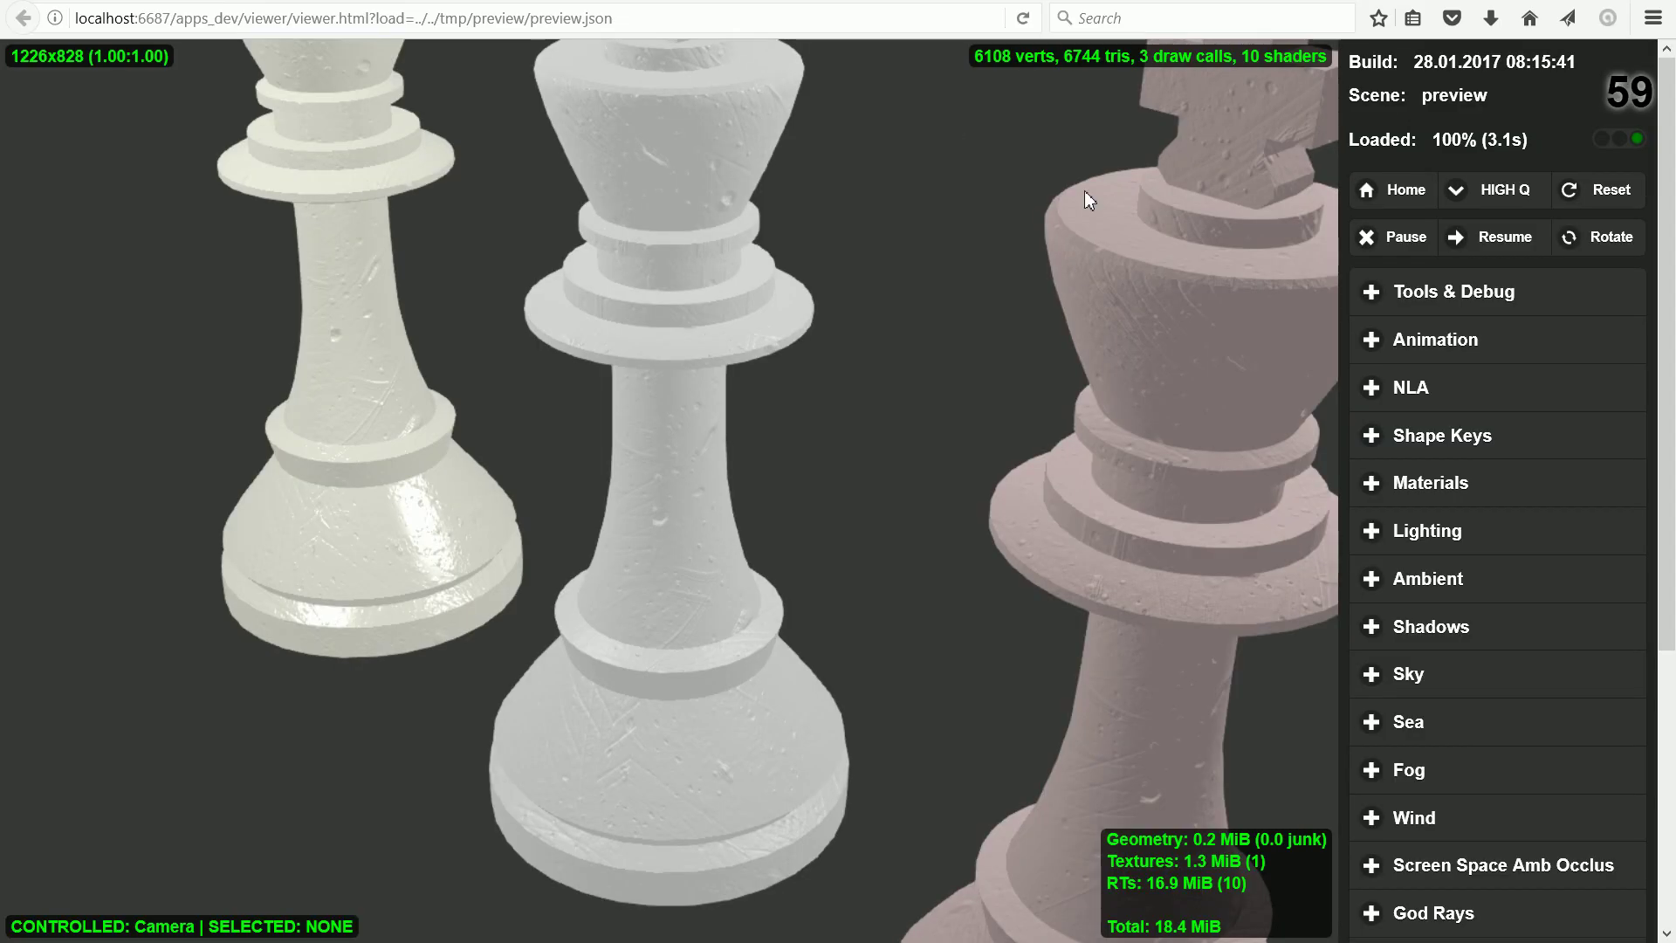
{"action": "left_click_drag", "start_coordinate": [1219, 195], "coordinate": [766, 324]}
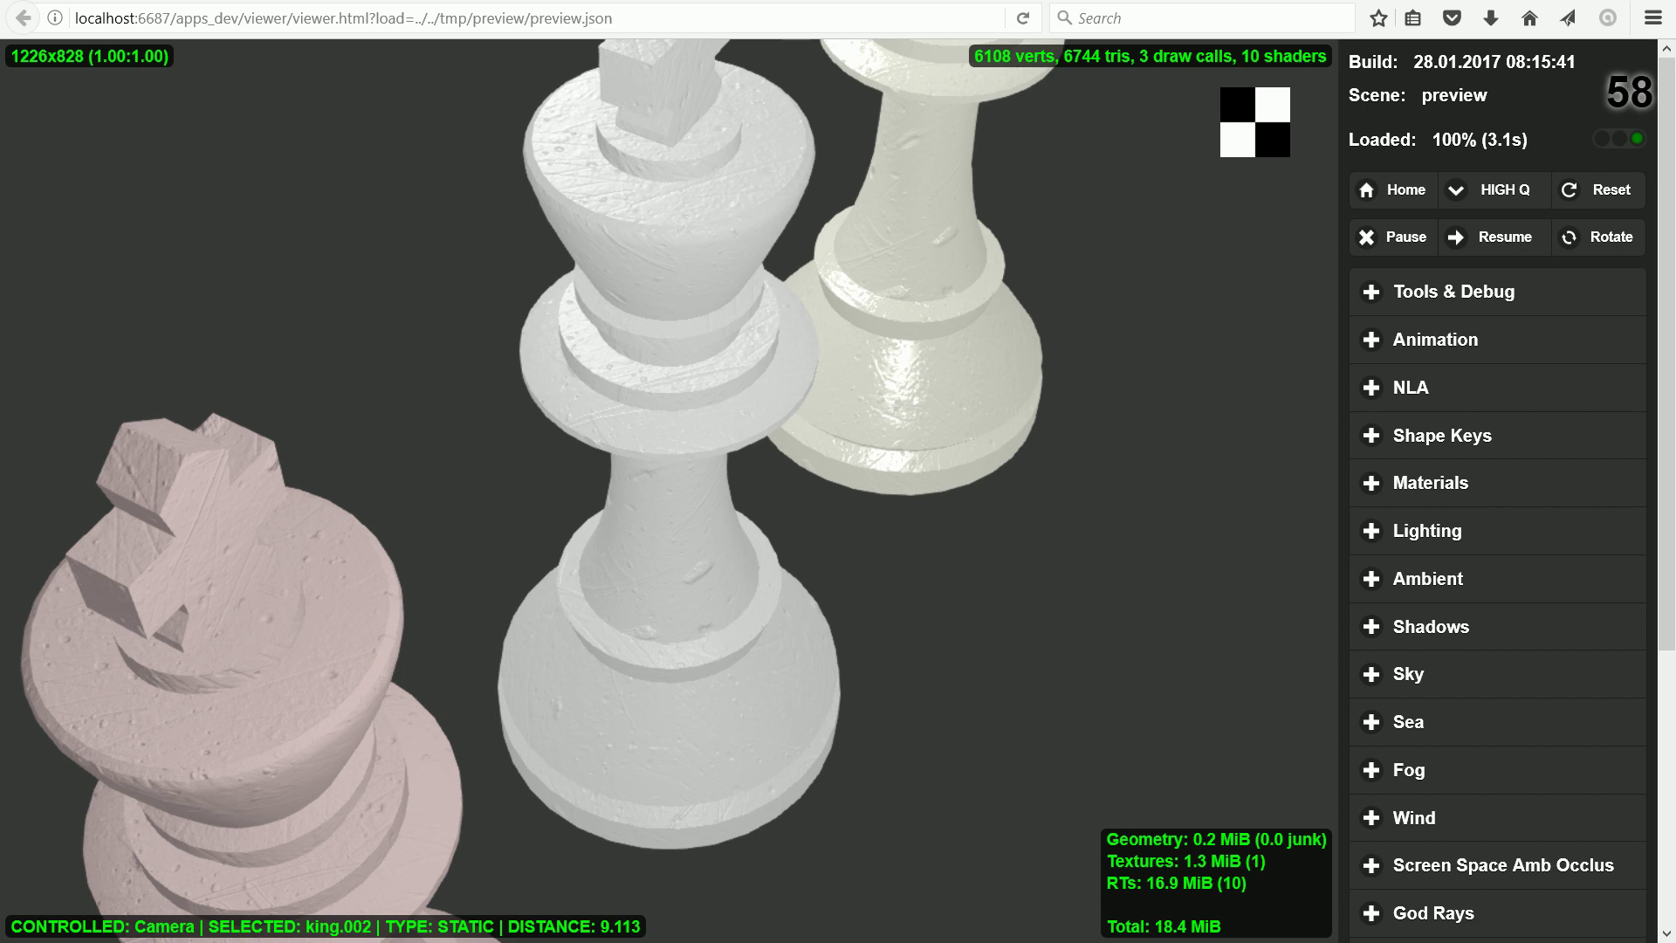
{"action": "left_click_drag", "start_coordinate": [1205, 231], "coordinate": [78, 219]}
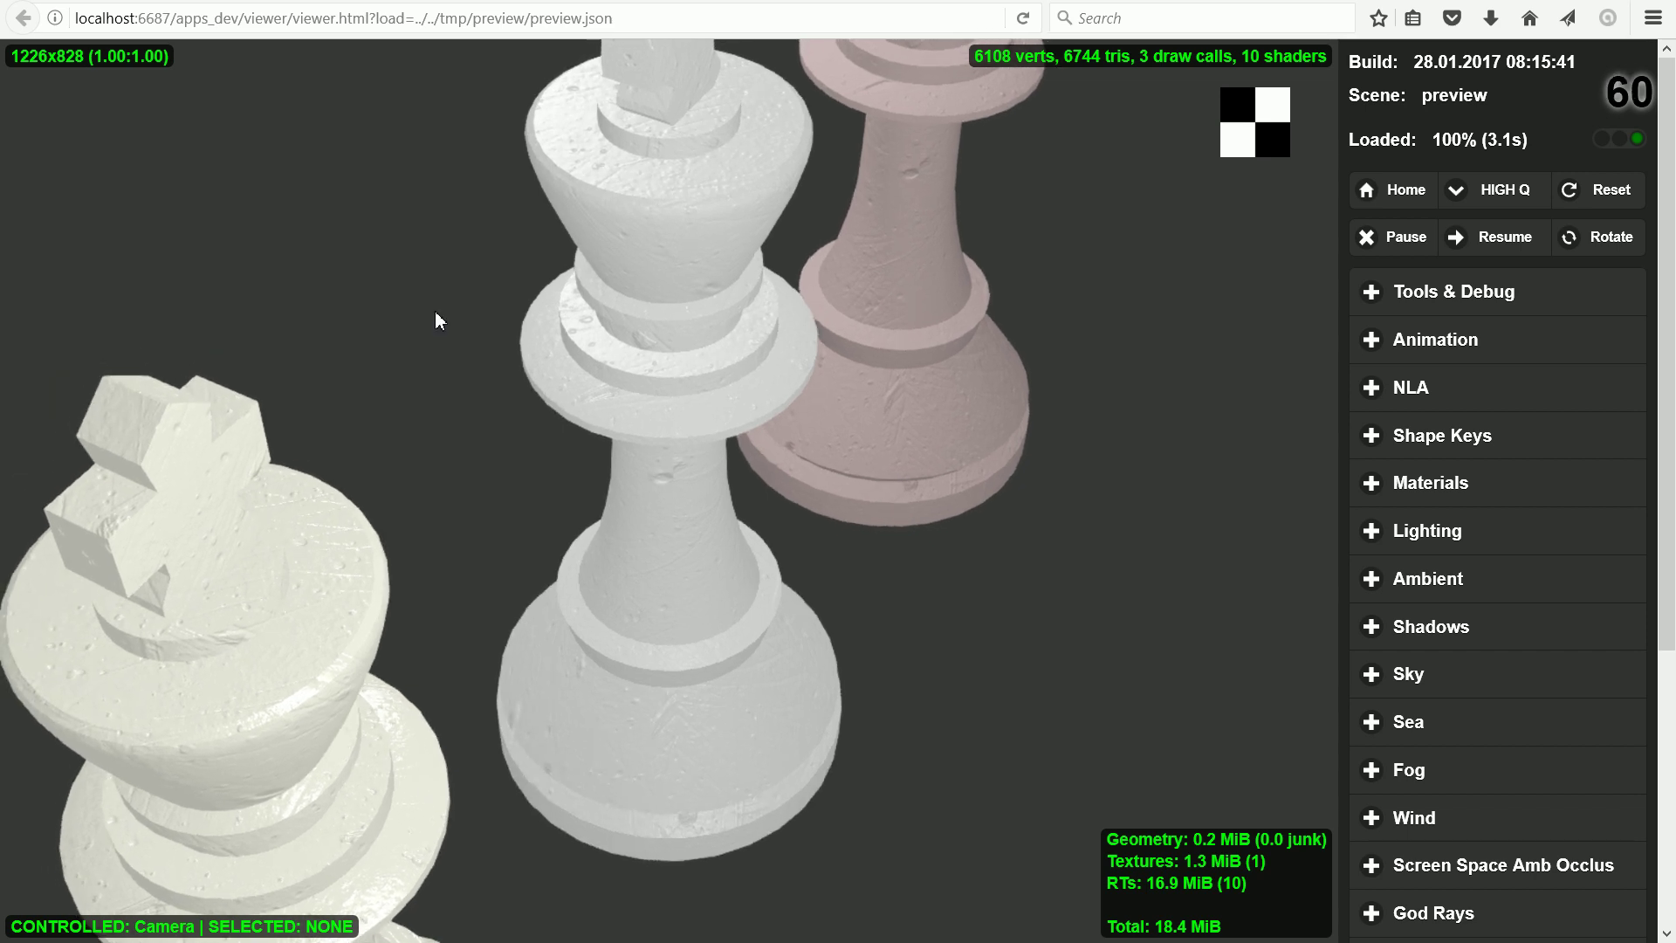